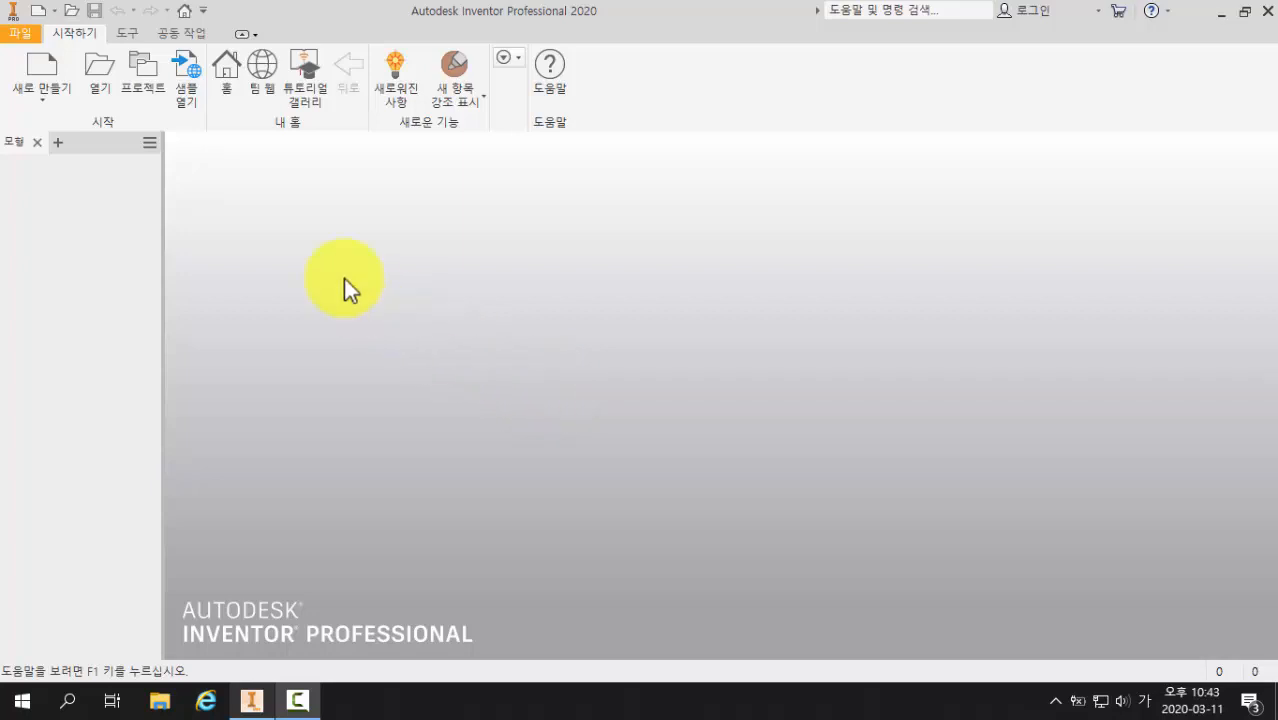
Step: Create a new drawing from the Standard.idw template
click(52, 72)
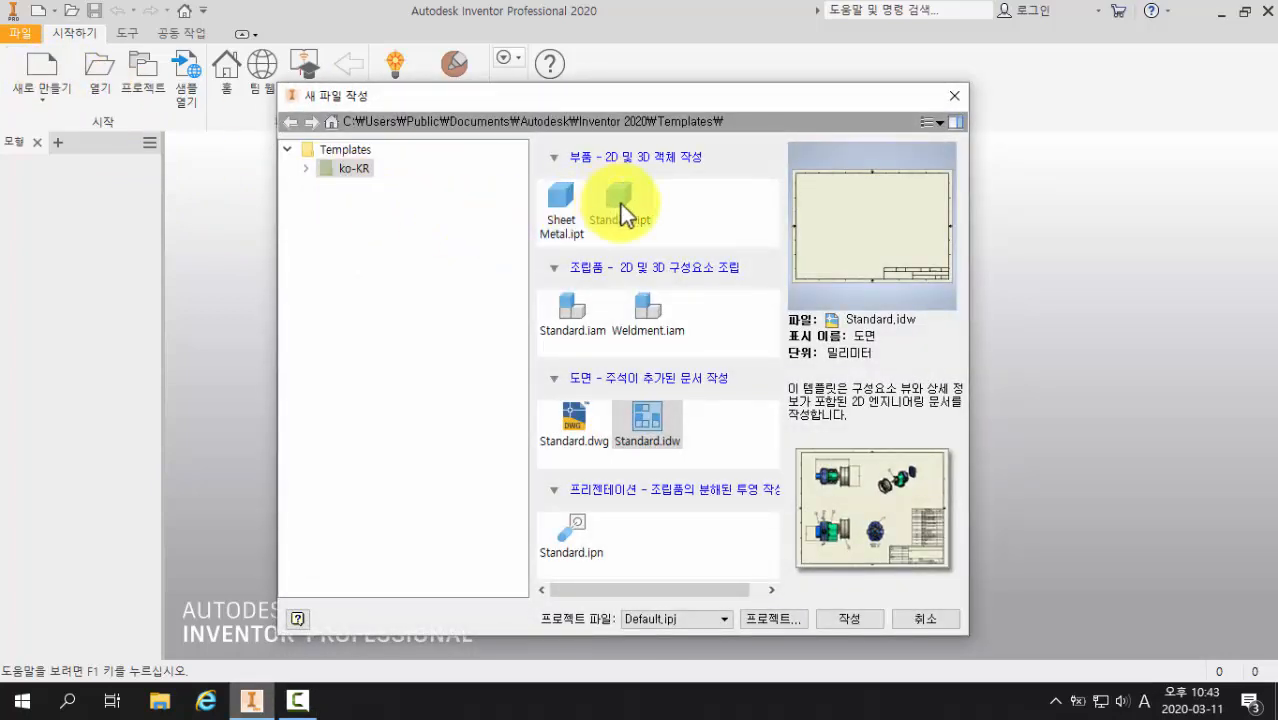
click(621, 212)
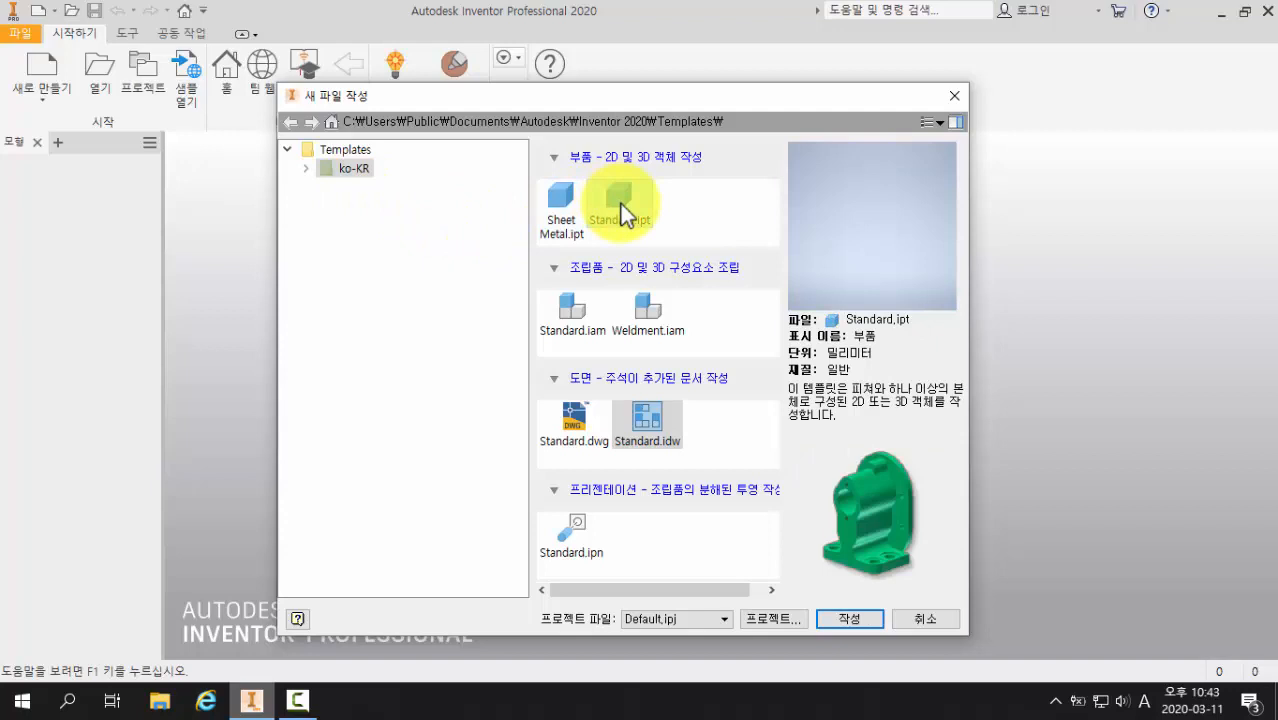
click(580, 312)
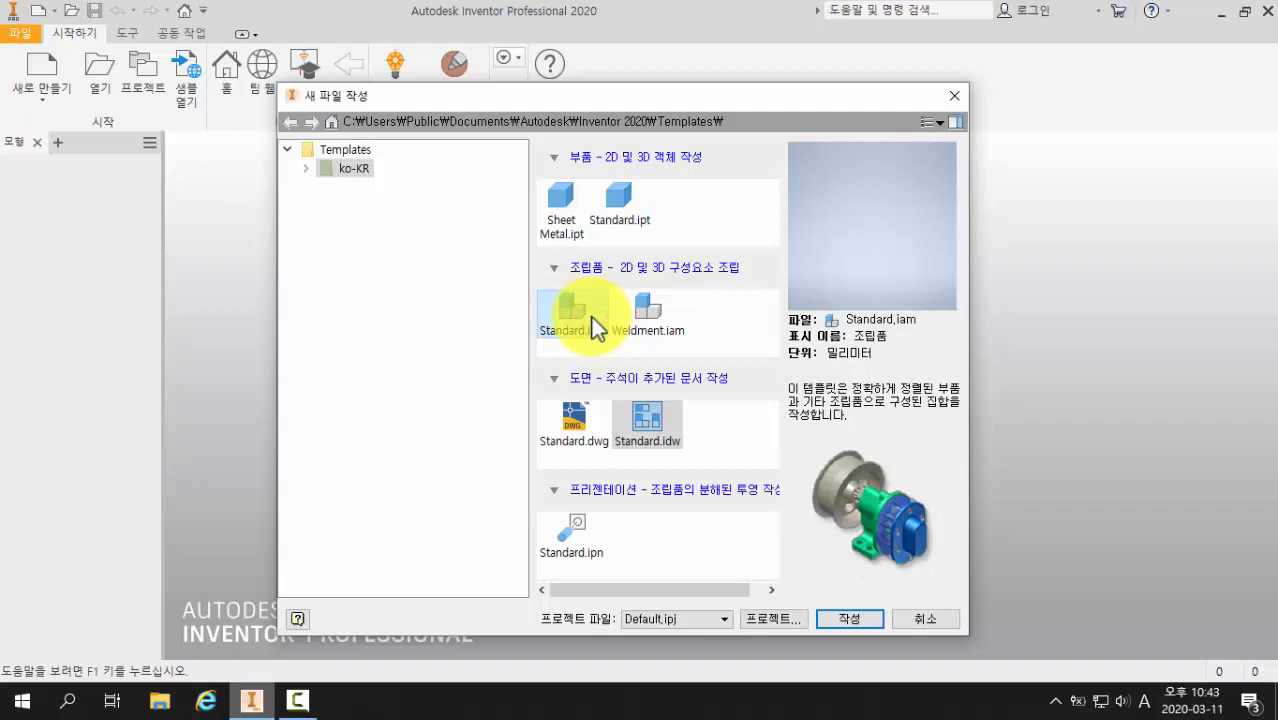
click(656, 429)
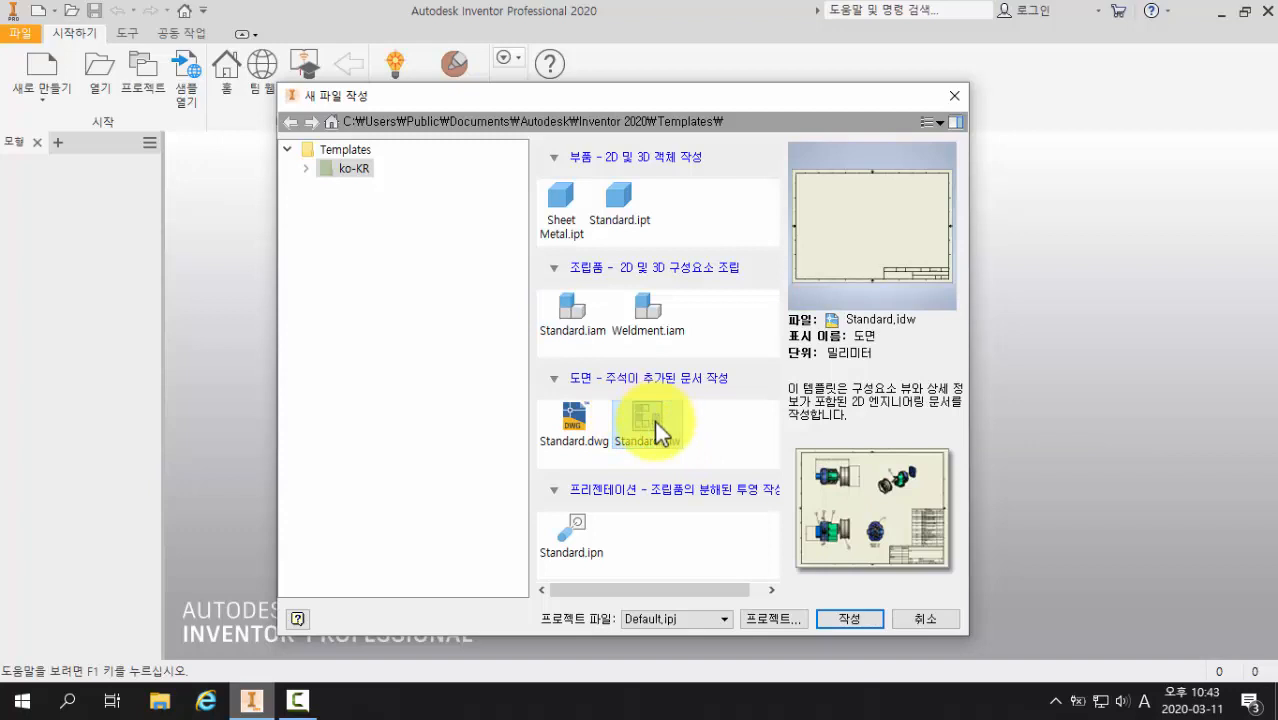
click(845, 620)
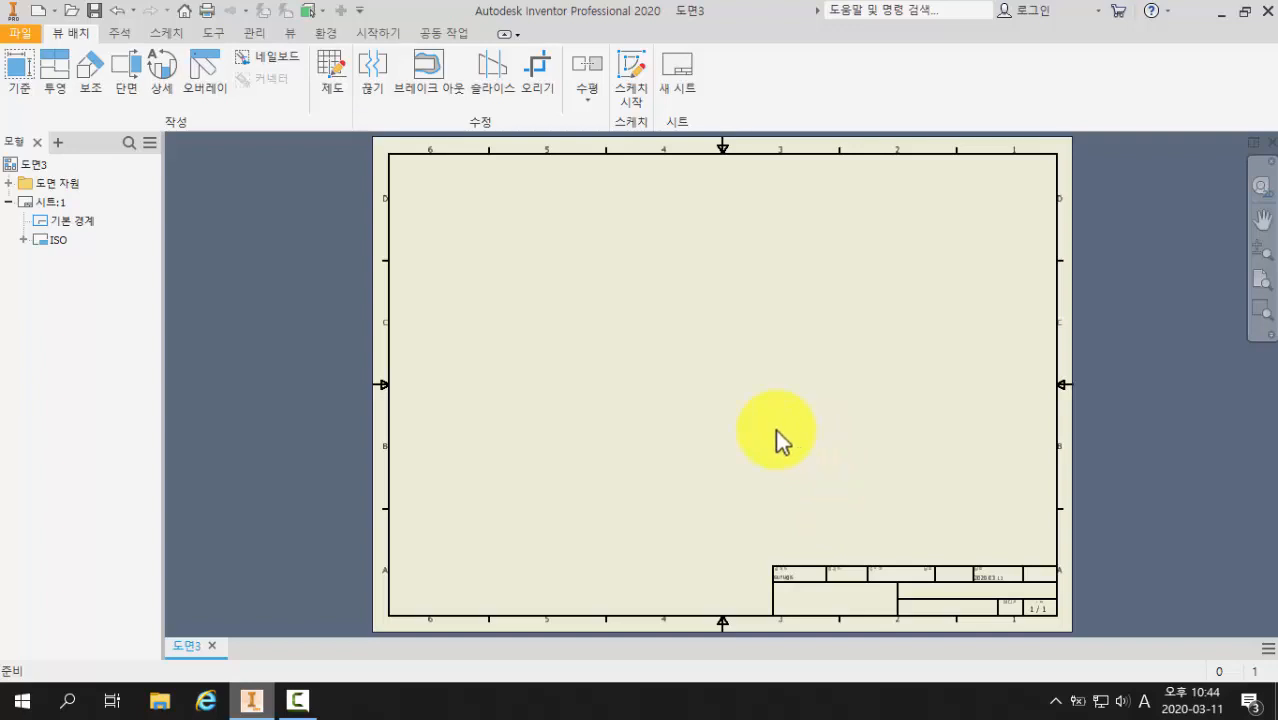
Step: Set the projection type of the 기본 표준 (ISO) standard to third angle (삼각법) and save the style
click(263, 38)
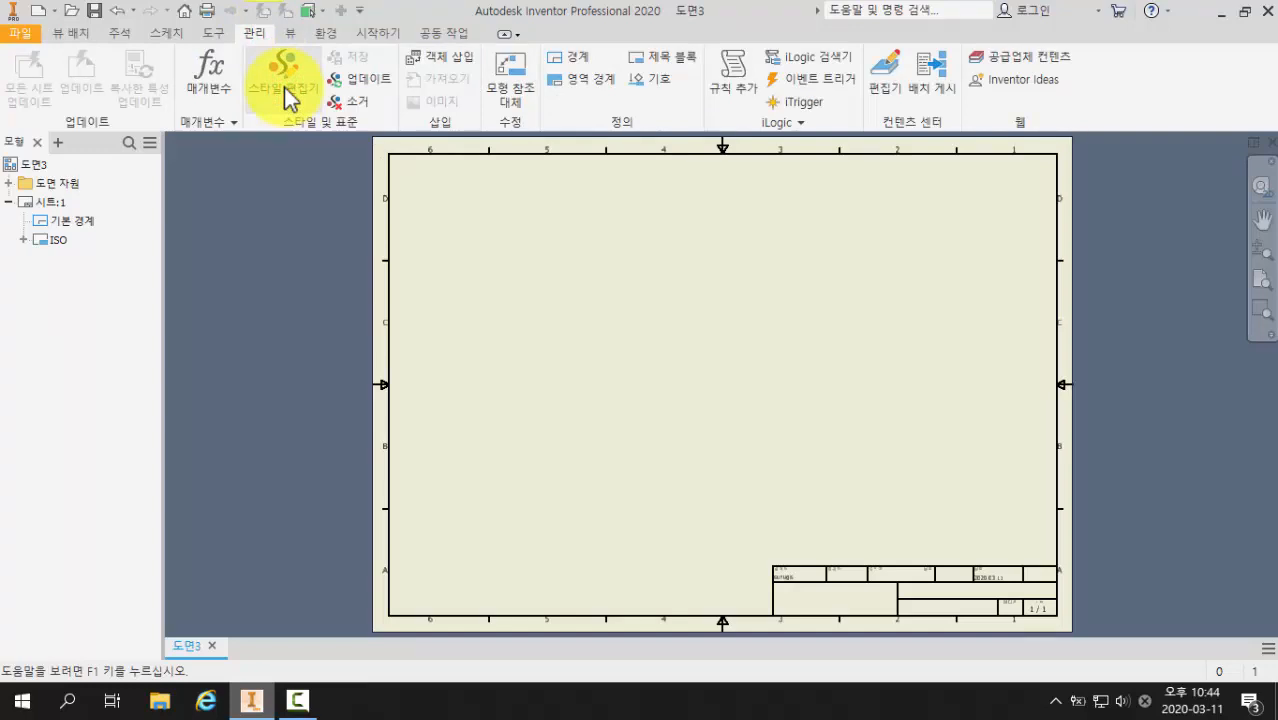
click(284, 87)
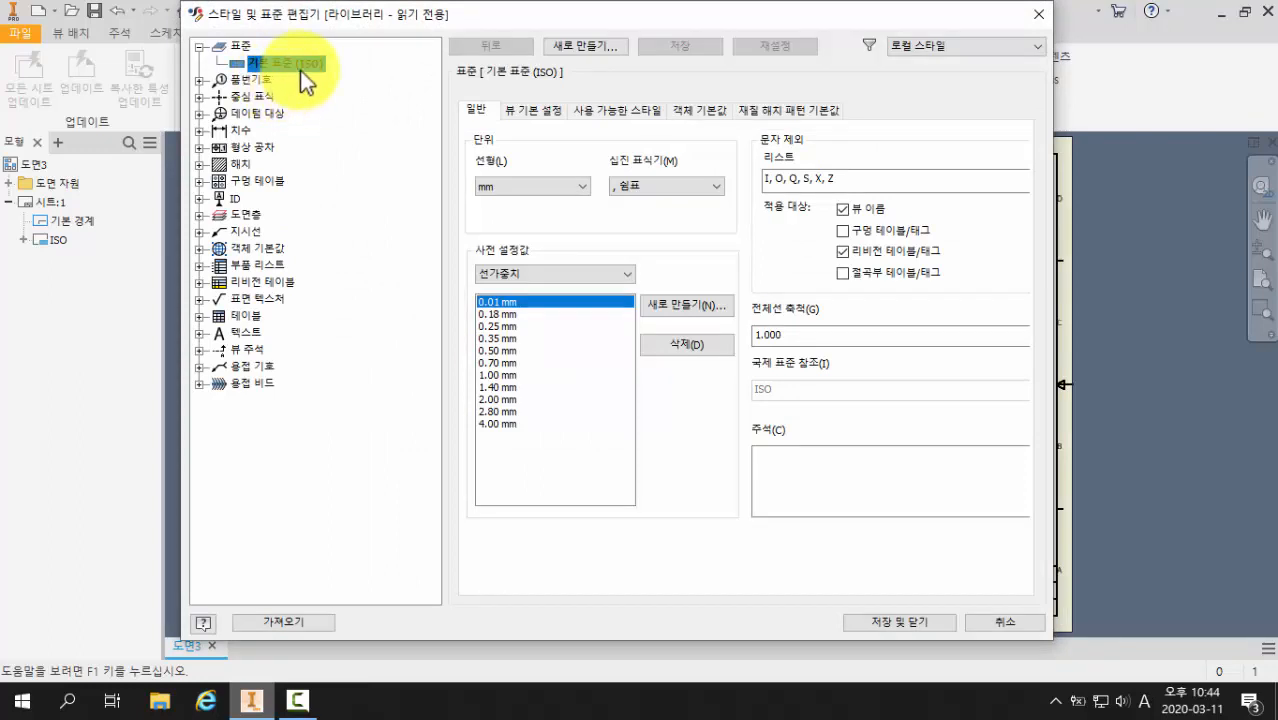
click(302, 66)
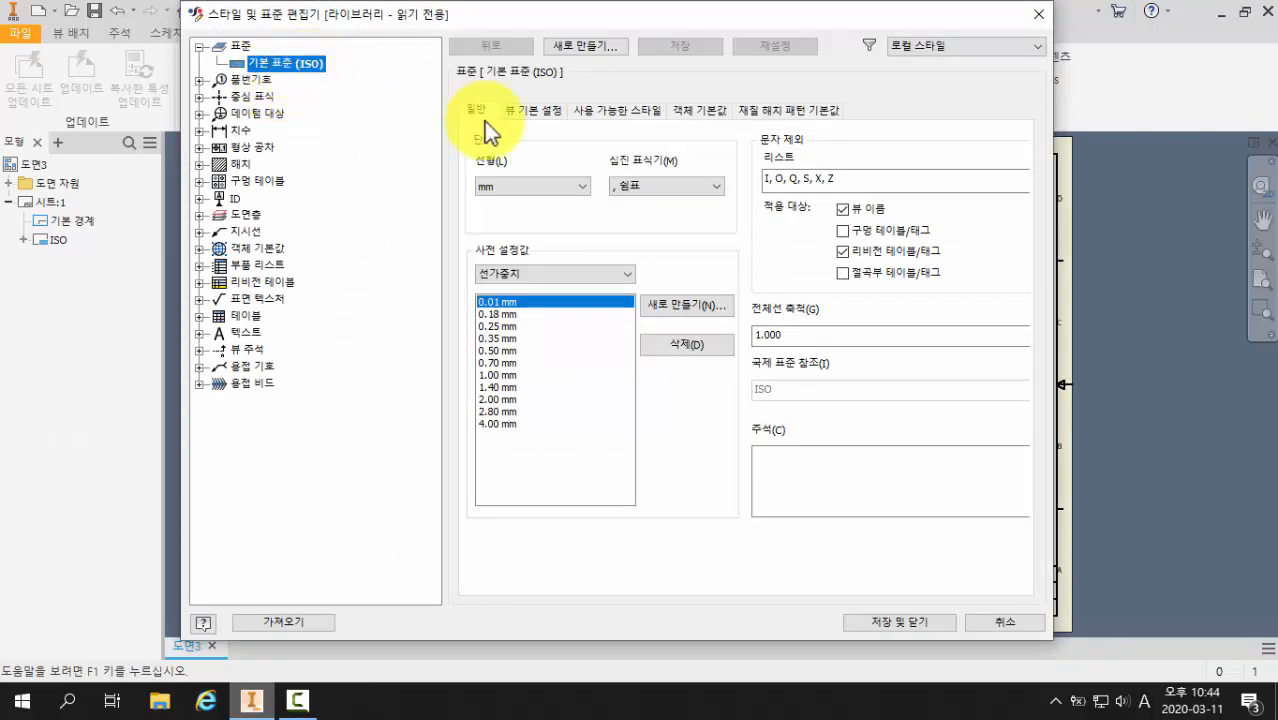
click(530, 114)
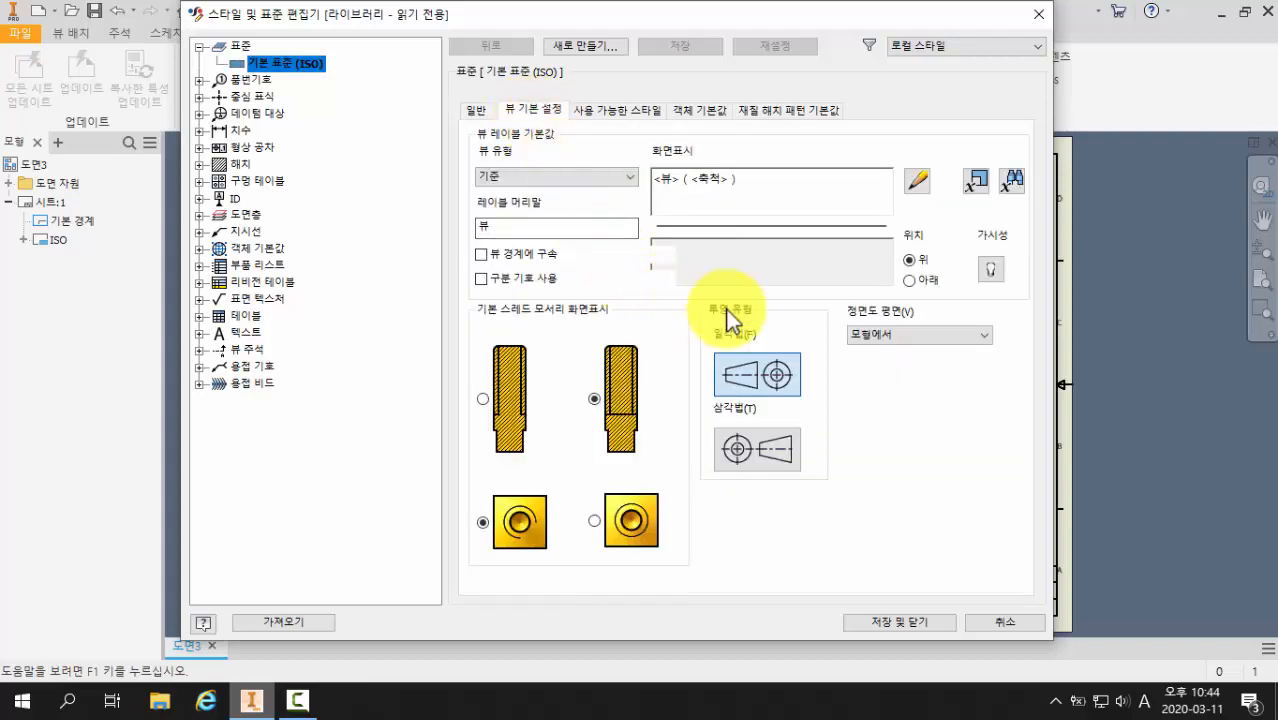
click(738, 450)
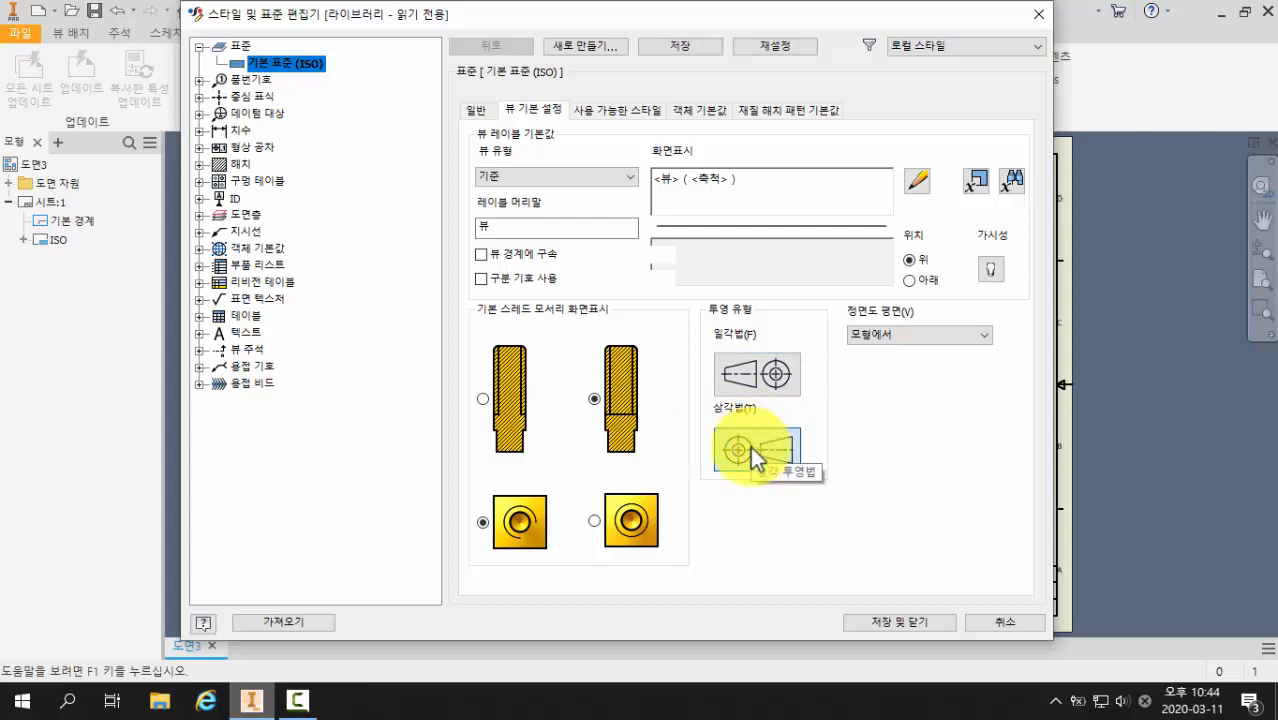
click(675, 50)
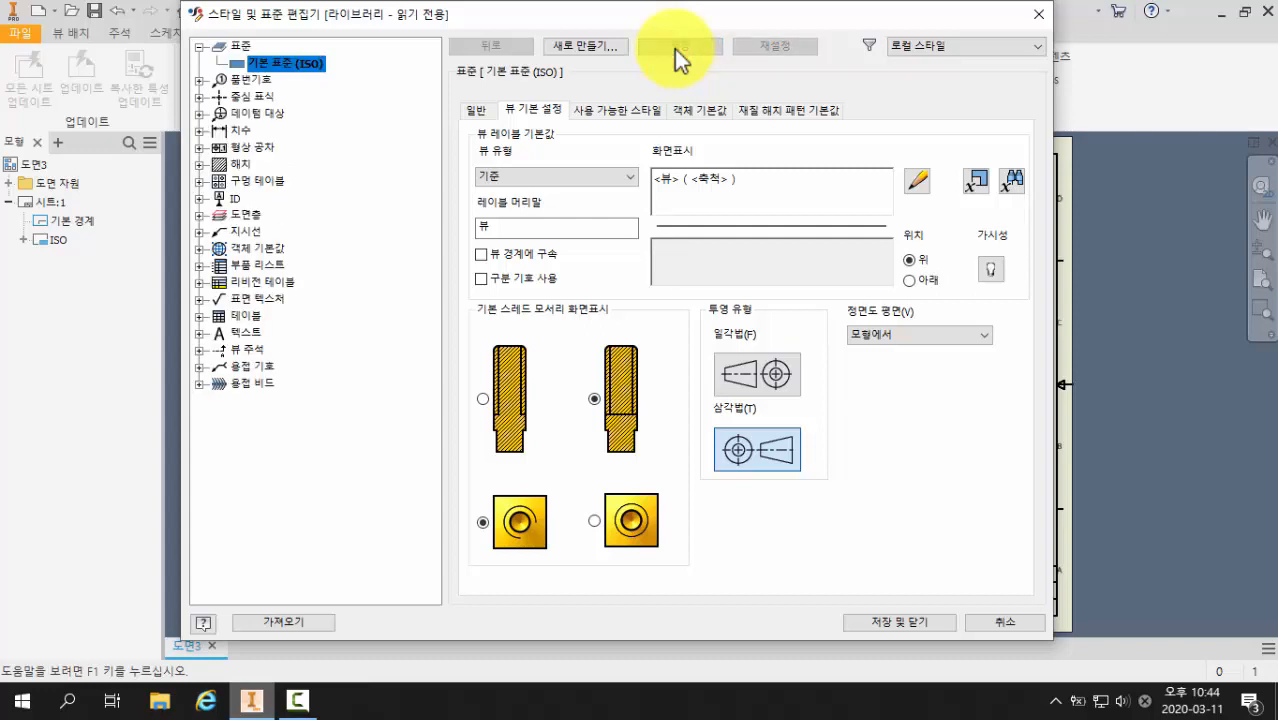
Step: In the 기본값 (ISO) dimension style, set the decimal marker to period (마침표) and turn off trailing zeros for linear and angular dimensions
click(199, 131)
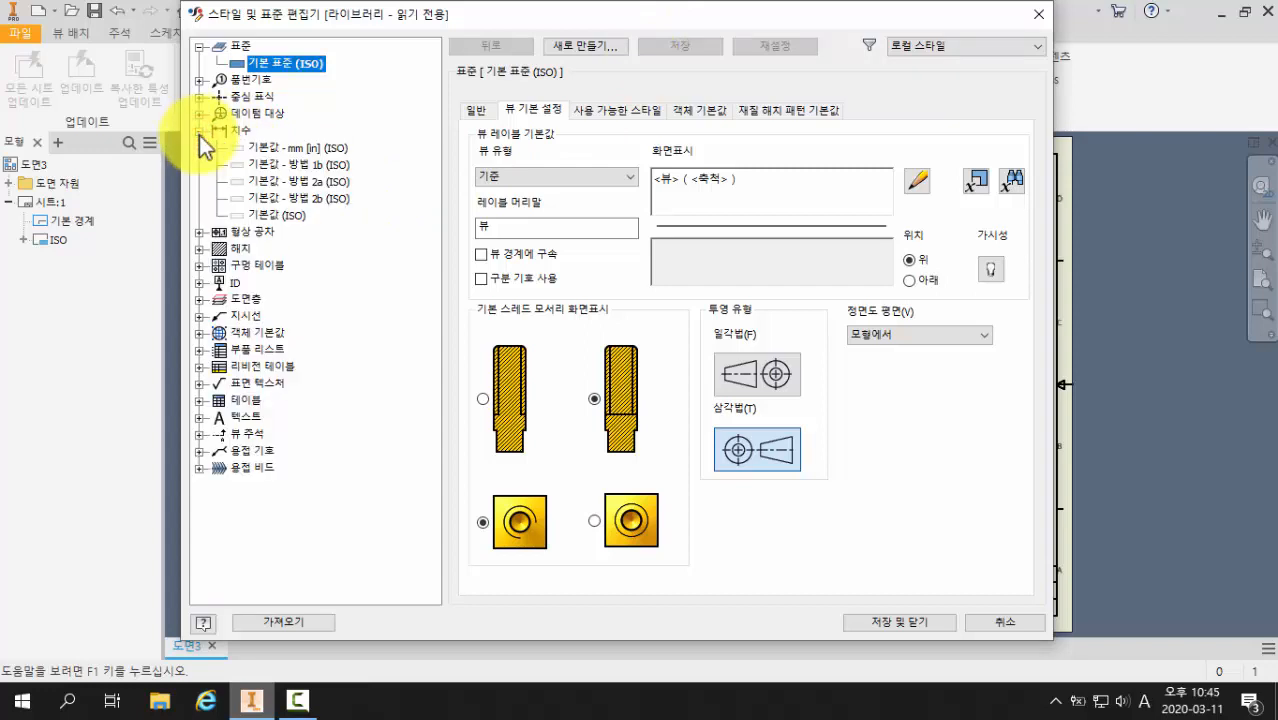
click(291, 216)
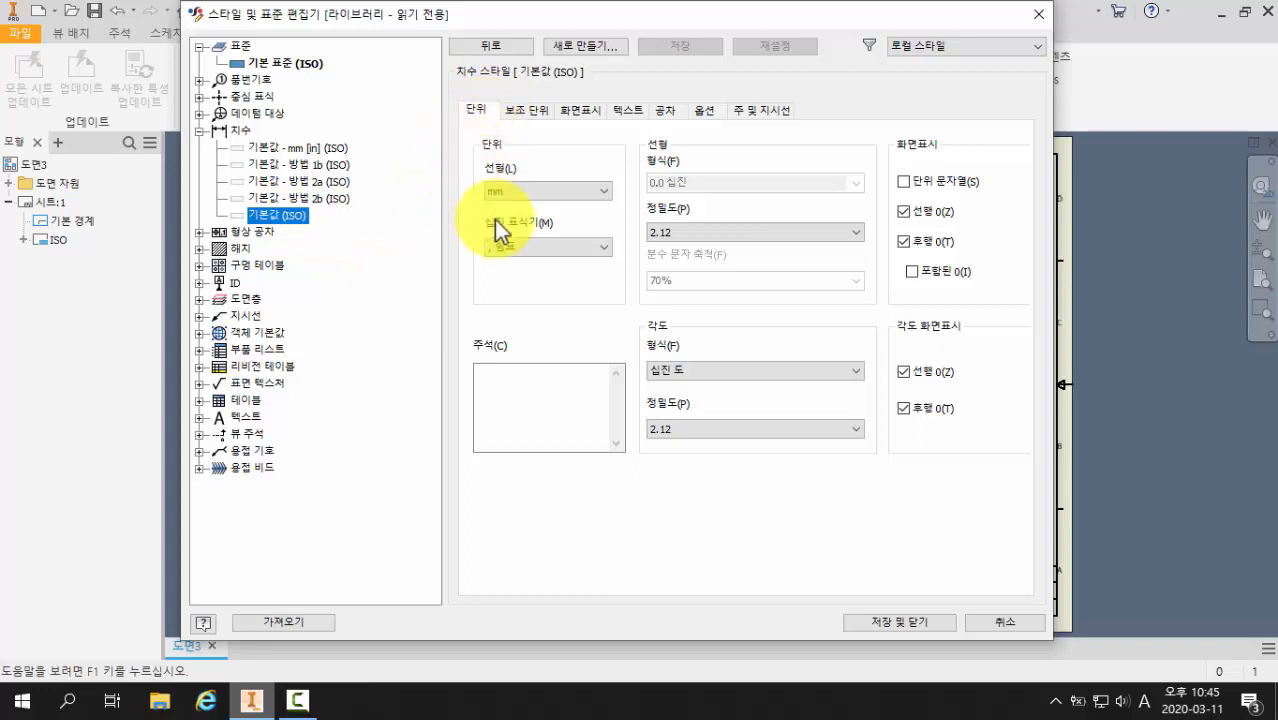
click(508, 249)
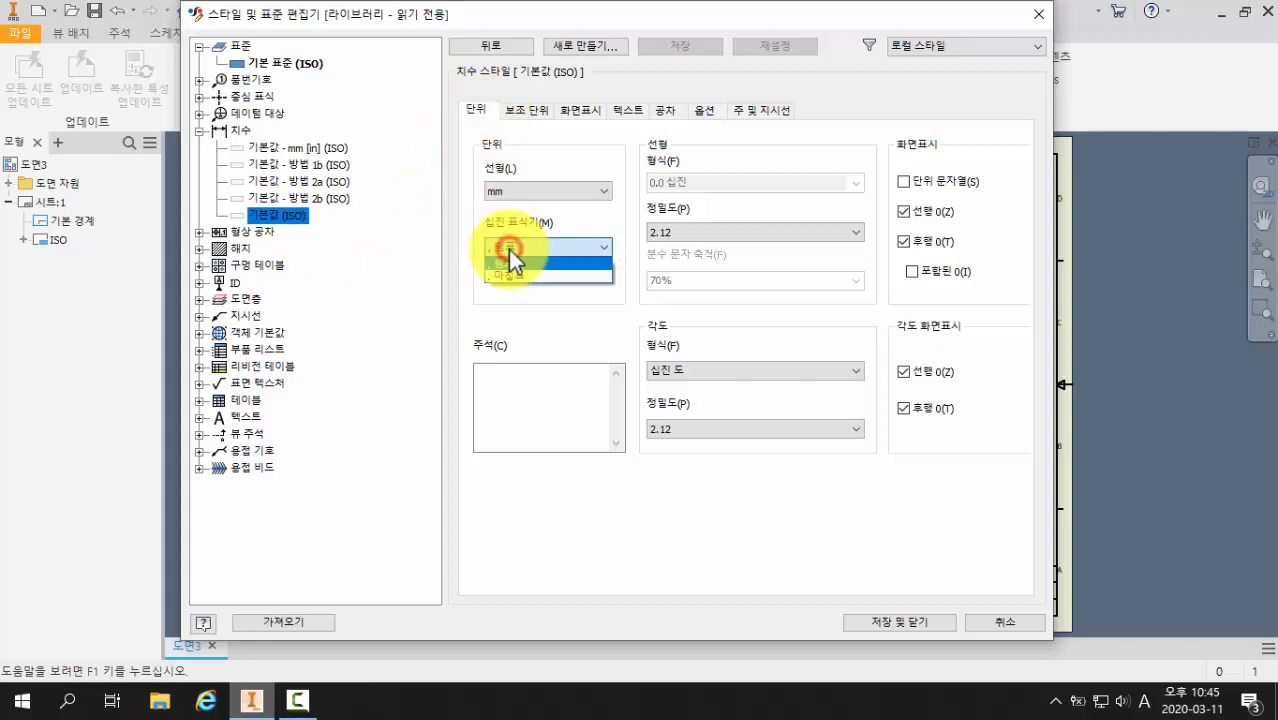
click(516, 276)
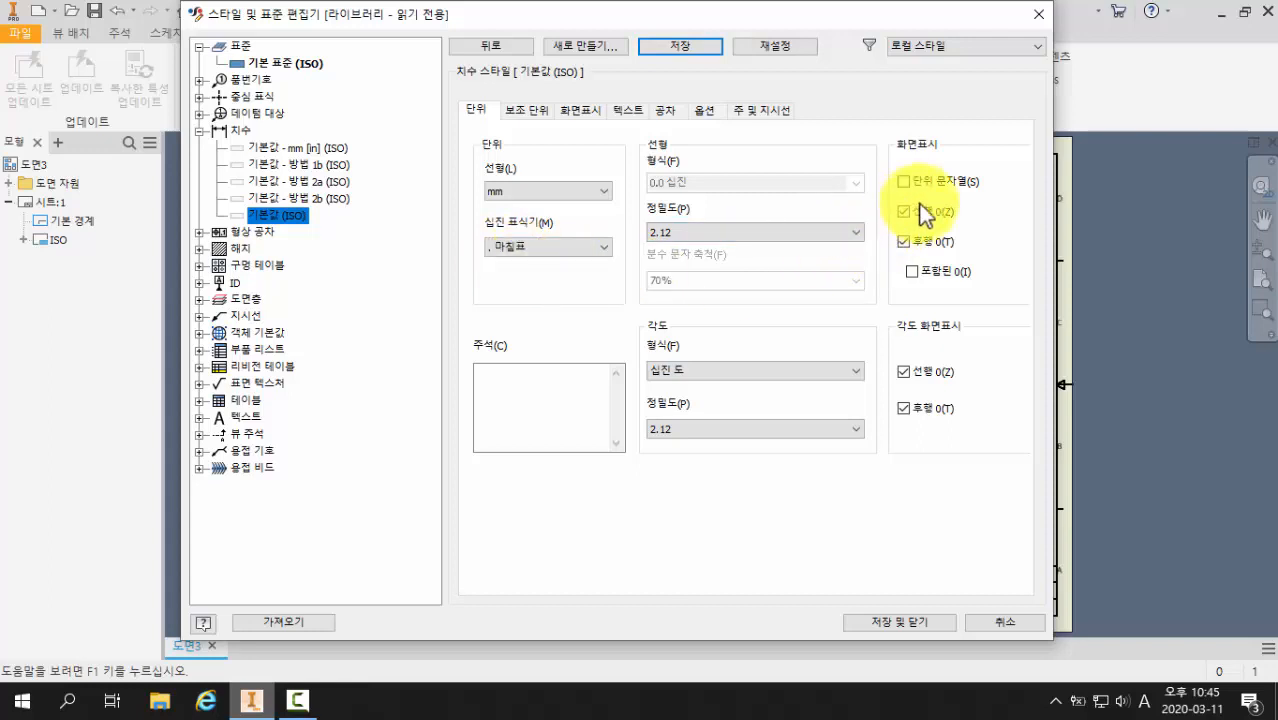
click(904, 242)
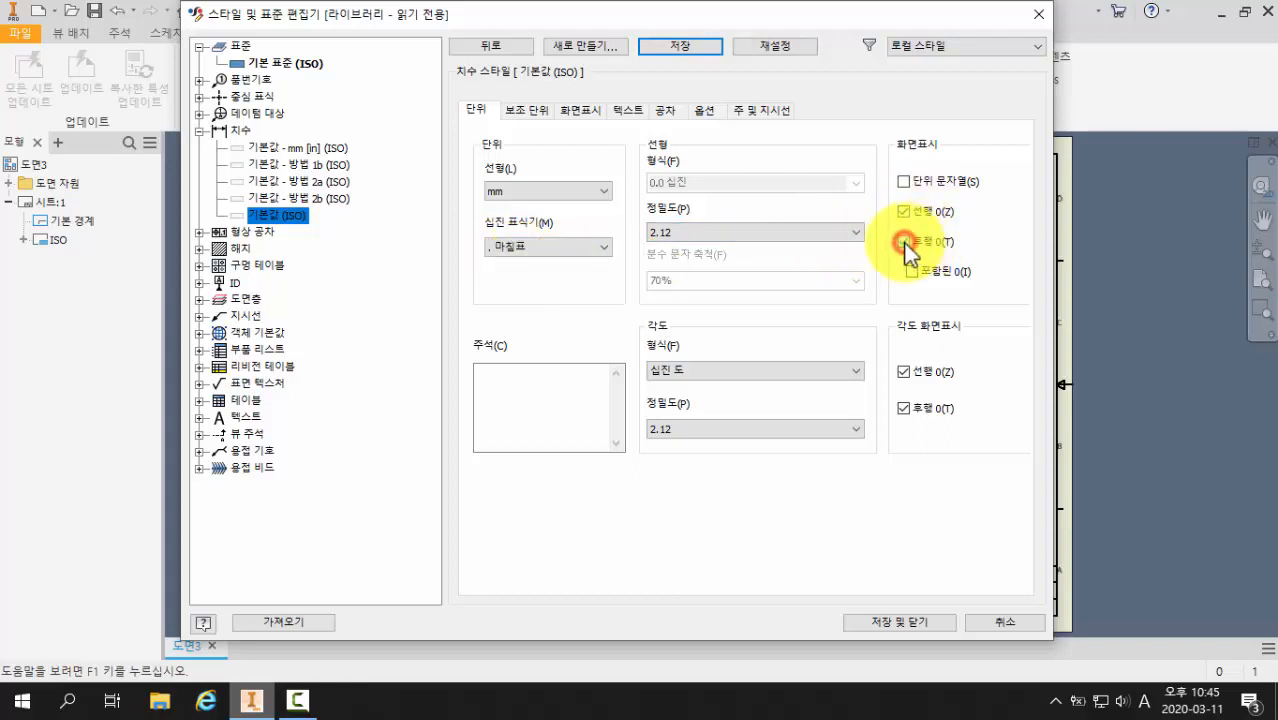
click(905, 409)
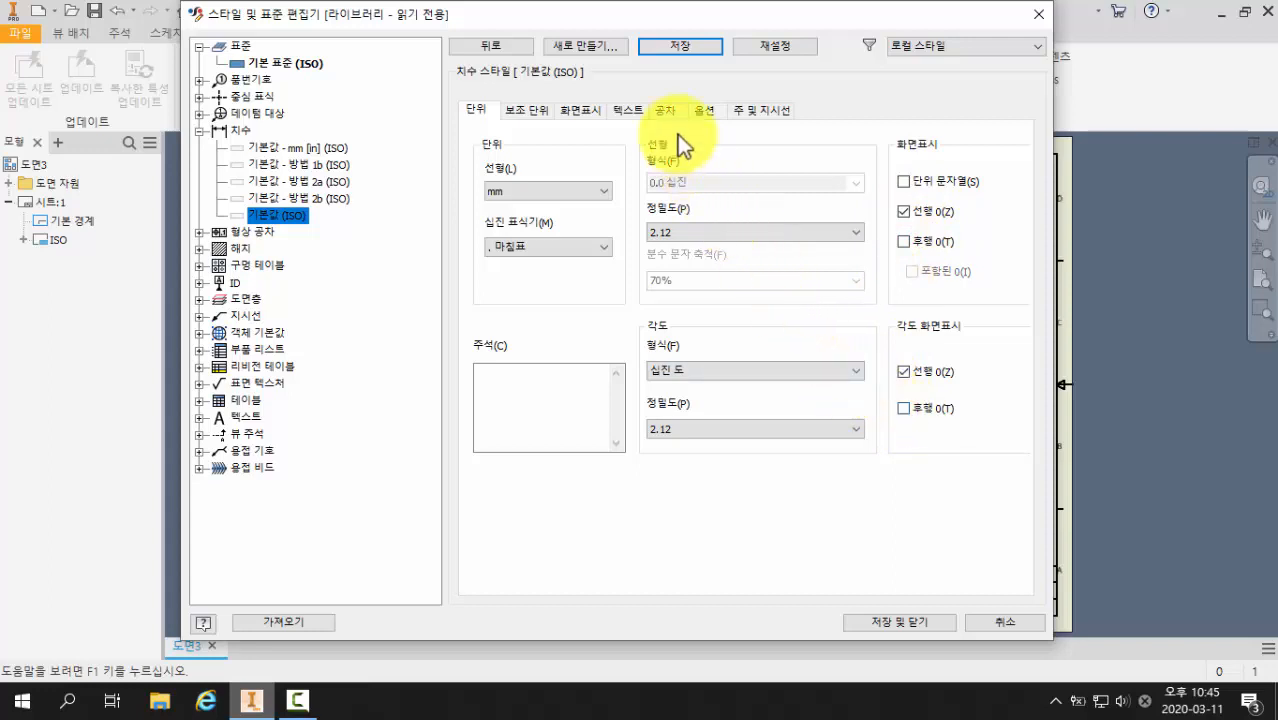
Step: Set the dimension style's tolerance display to no trailing zeros and no sign (후행 0 없음 - 기호 없음), and save the style
click(665, 112)
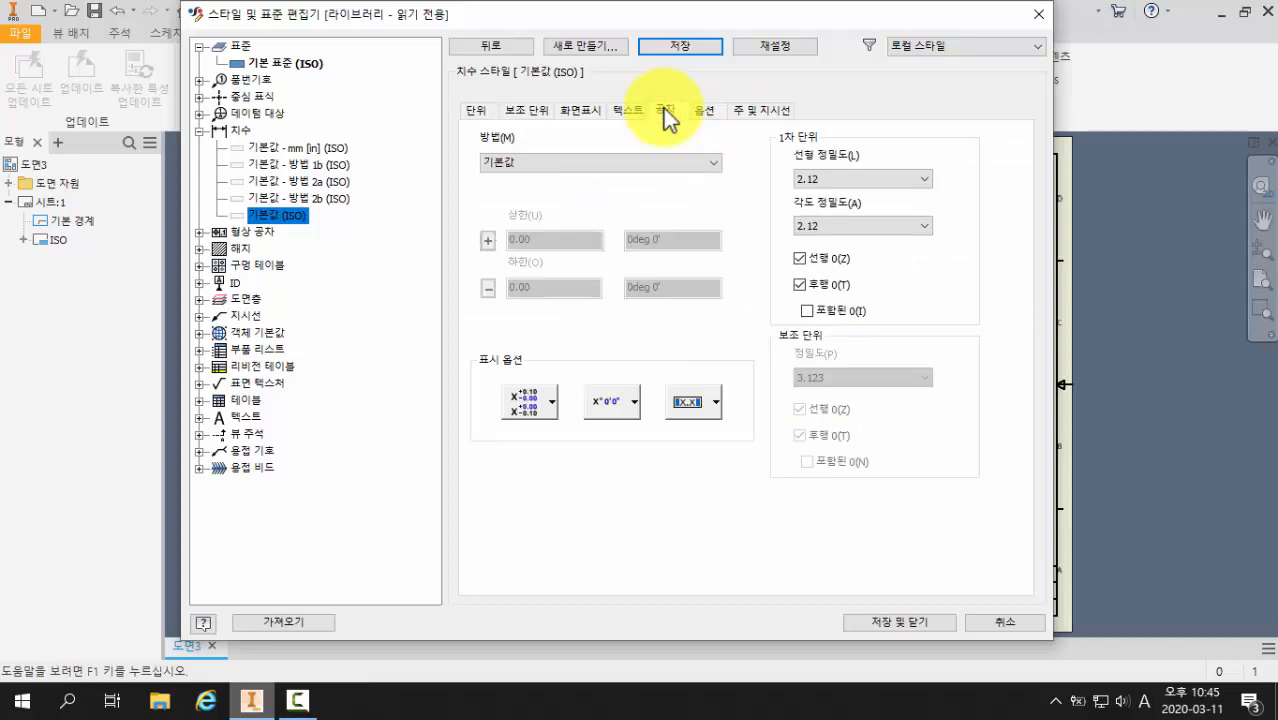
click(539, 401)
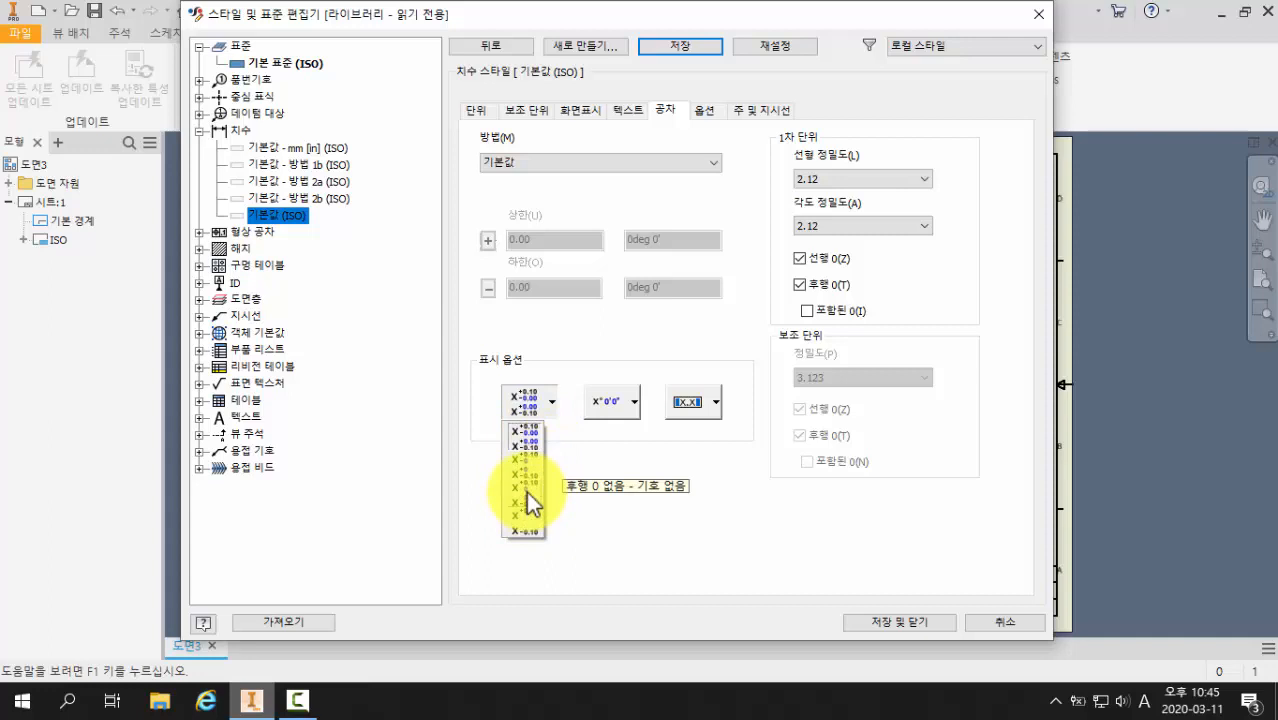
click(526, 491)
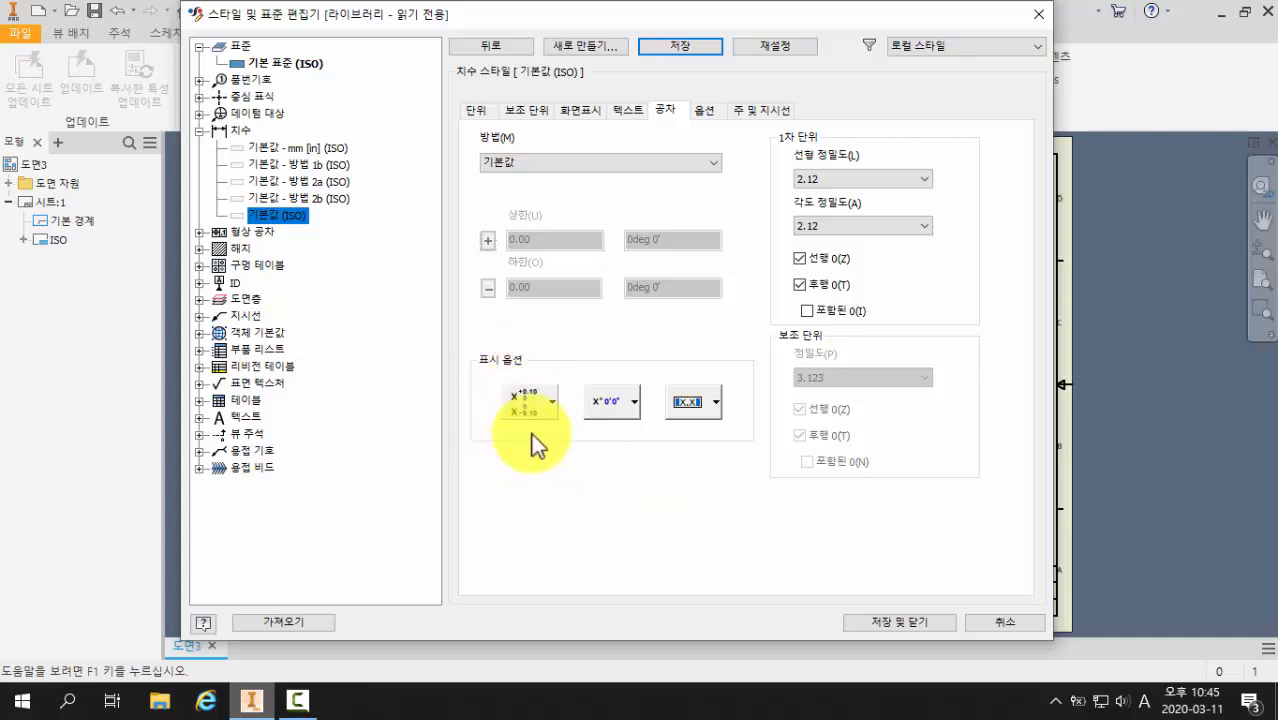
click(676, 46)
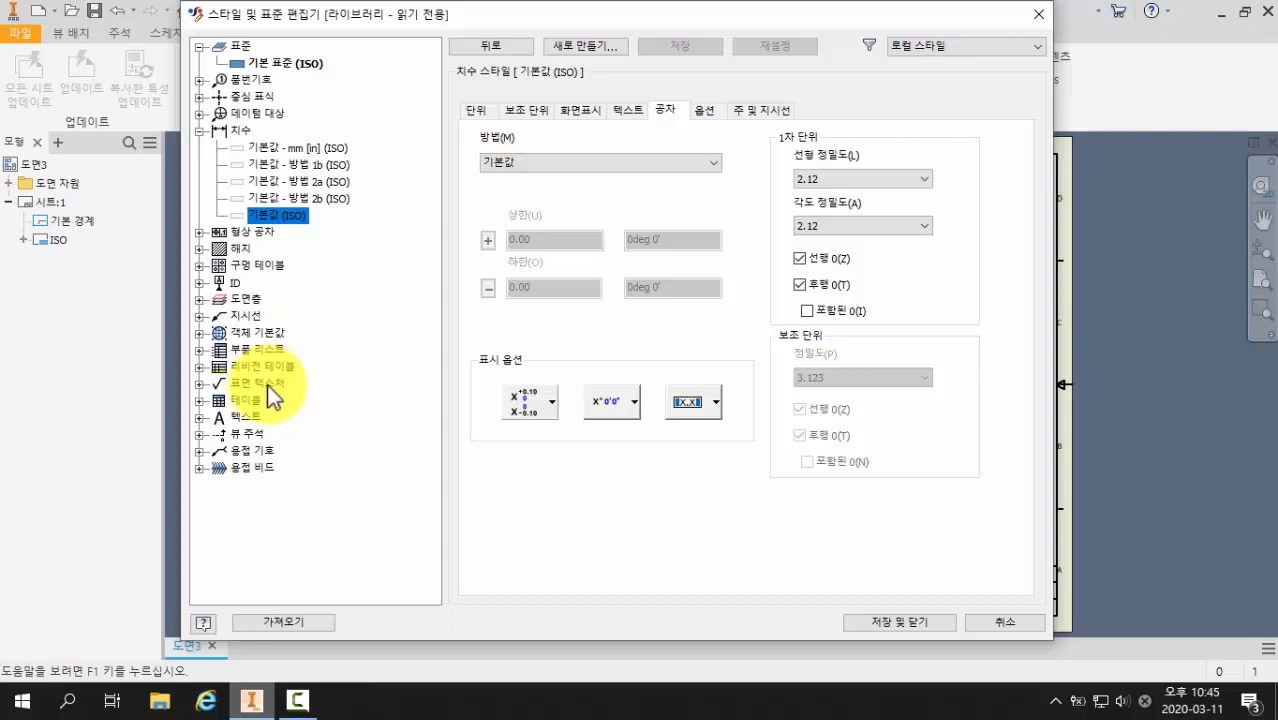
Step: Set the standard reference of the 표면 텍스처 (ISO) surface texture style to JIS B 0031 - 1994, save it and close the style editor
click(200, 386)
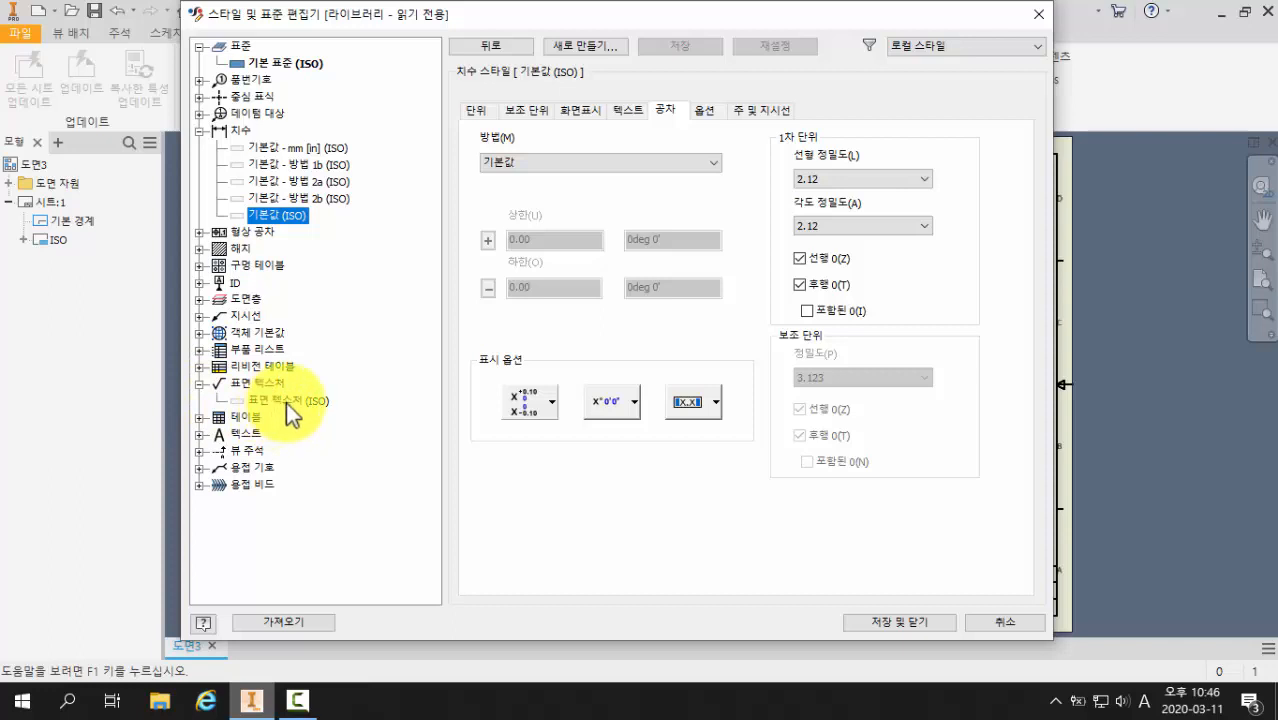
click(289, 401)
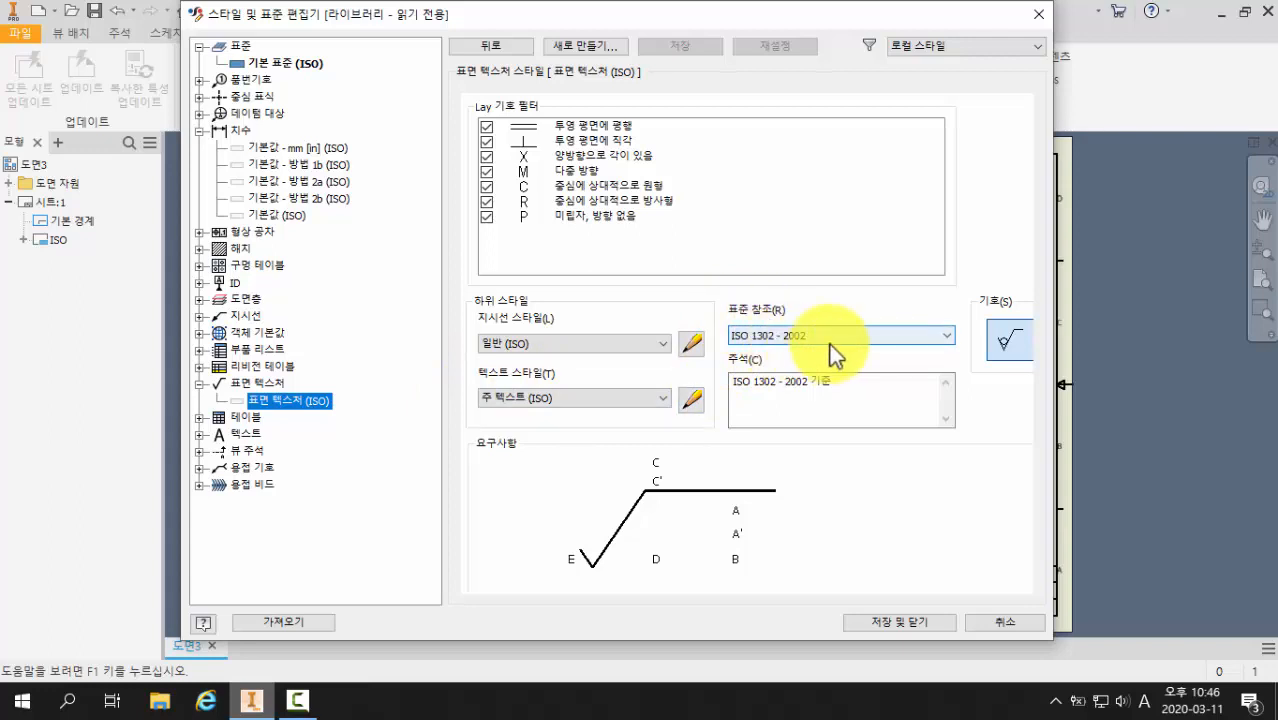
click(946, 336)
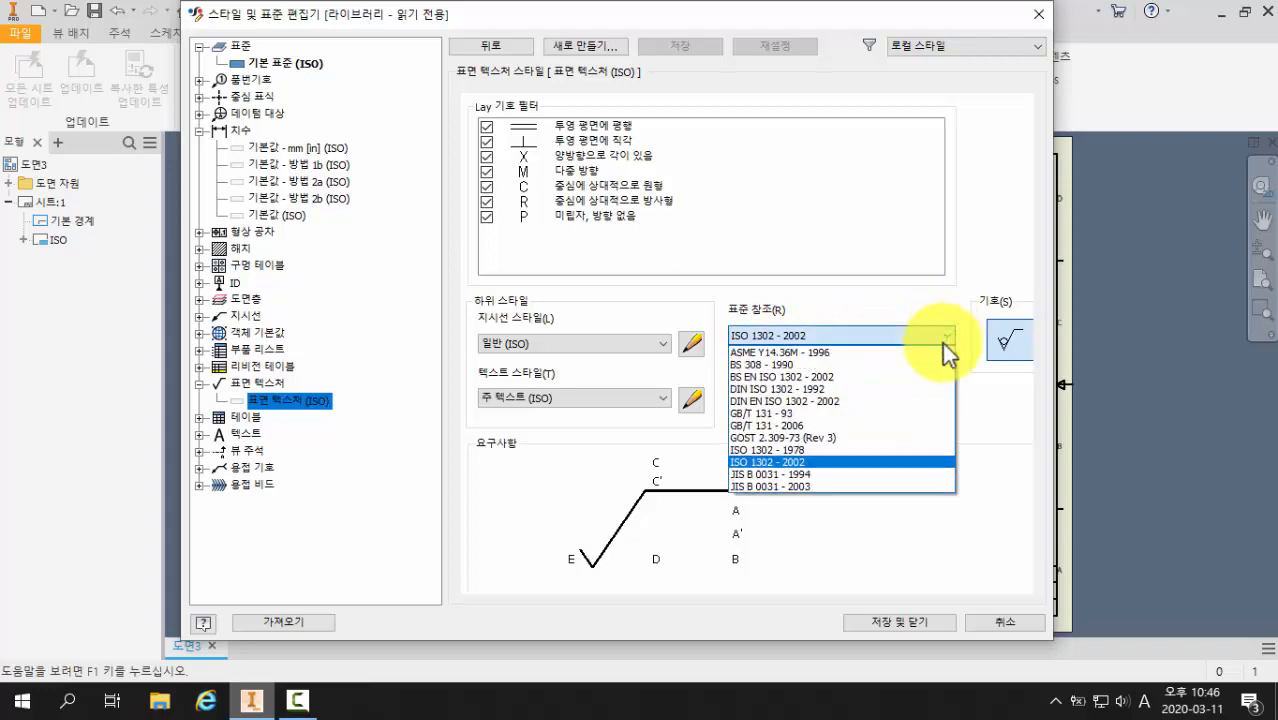
click(823, 474)
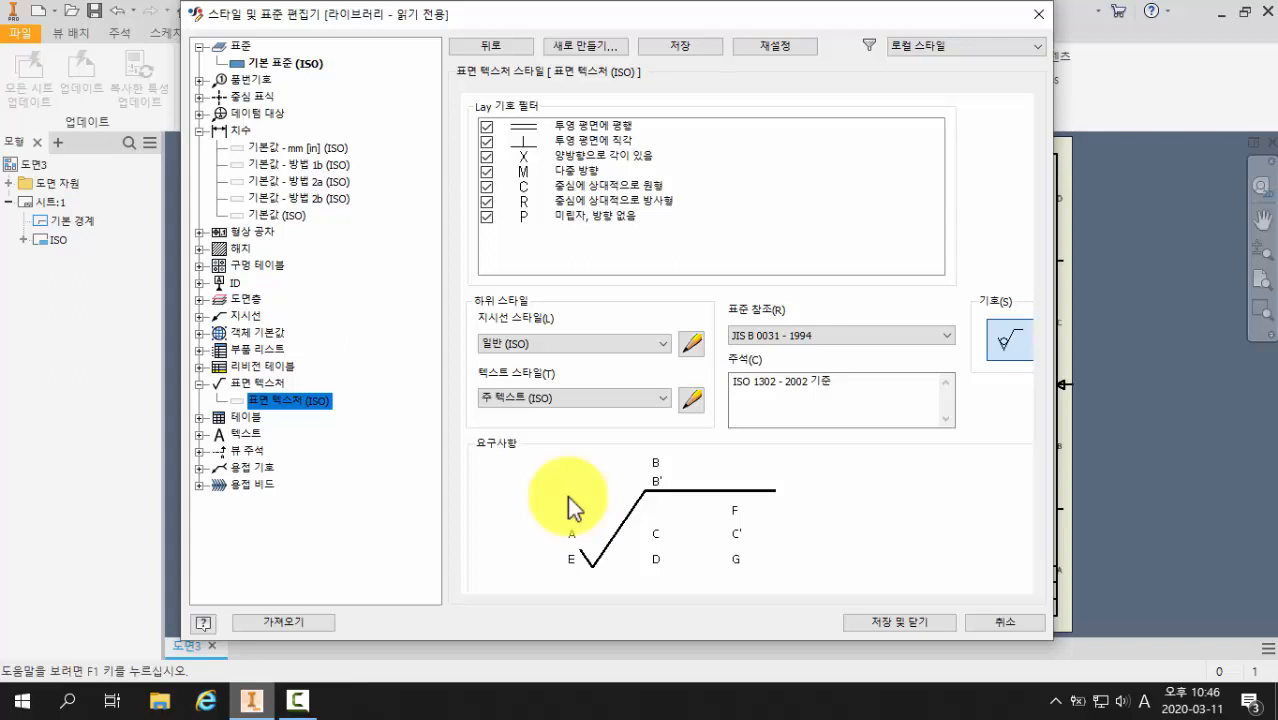
click(568, 502)
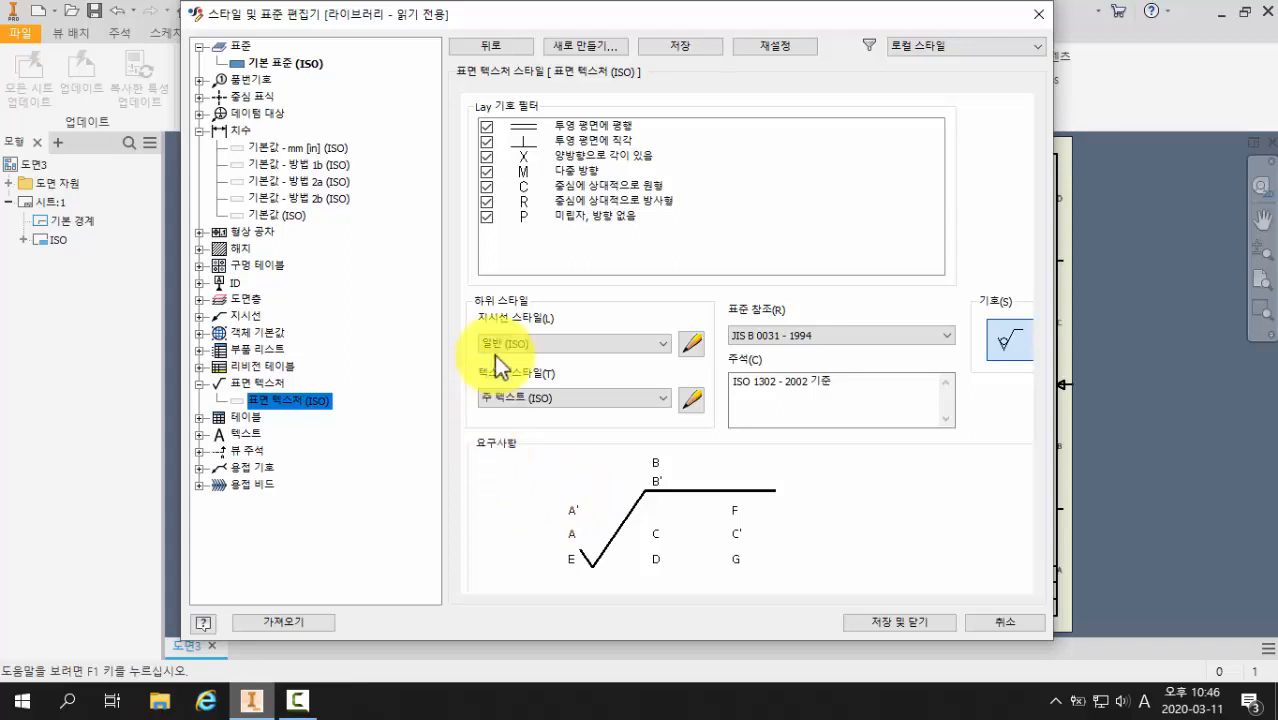
click(700, 50)
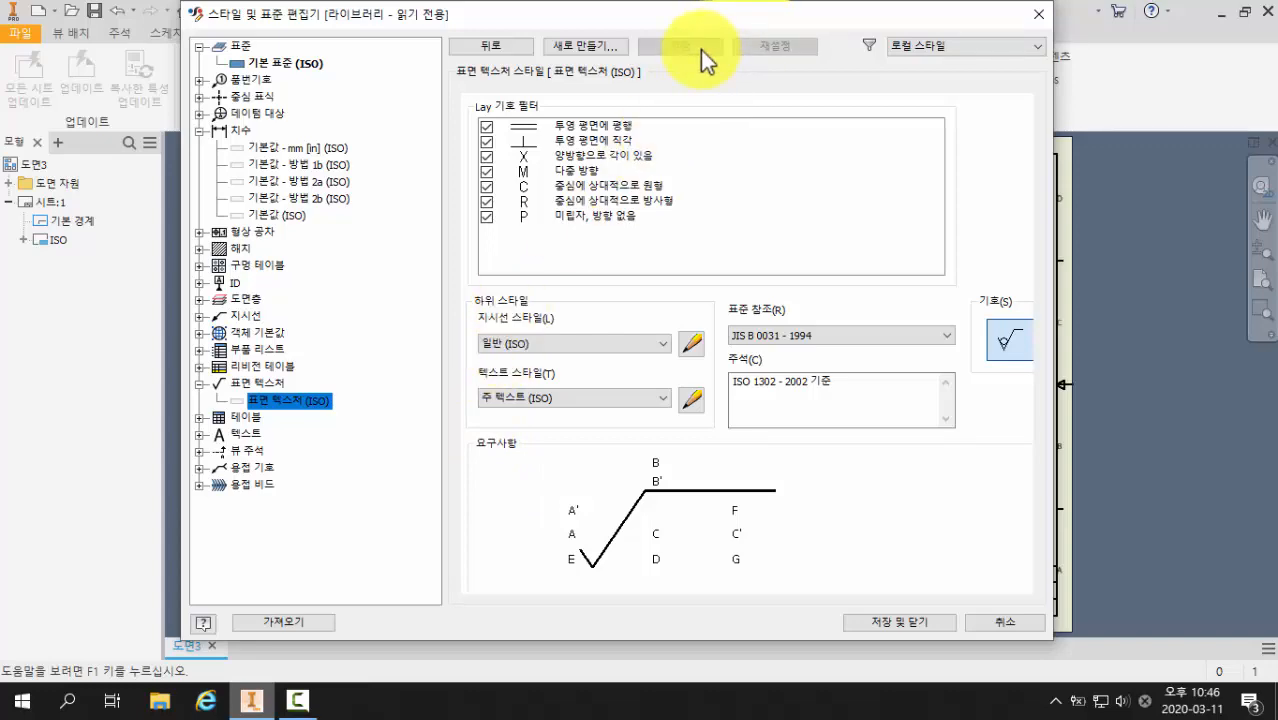
click(891, 623)
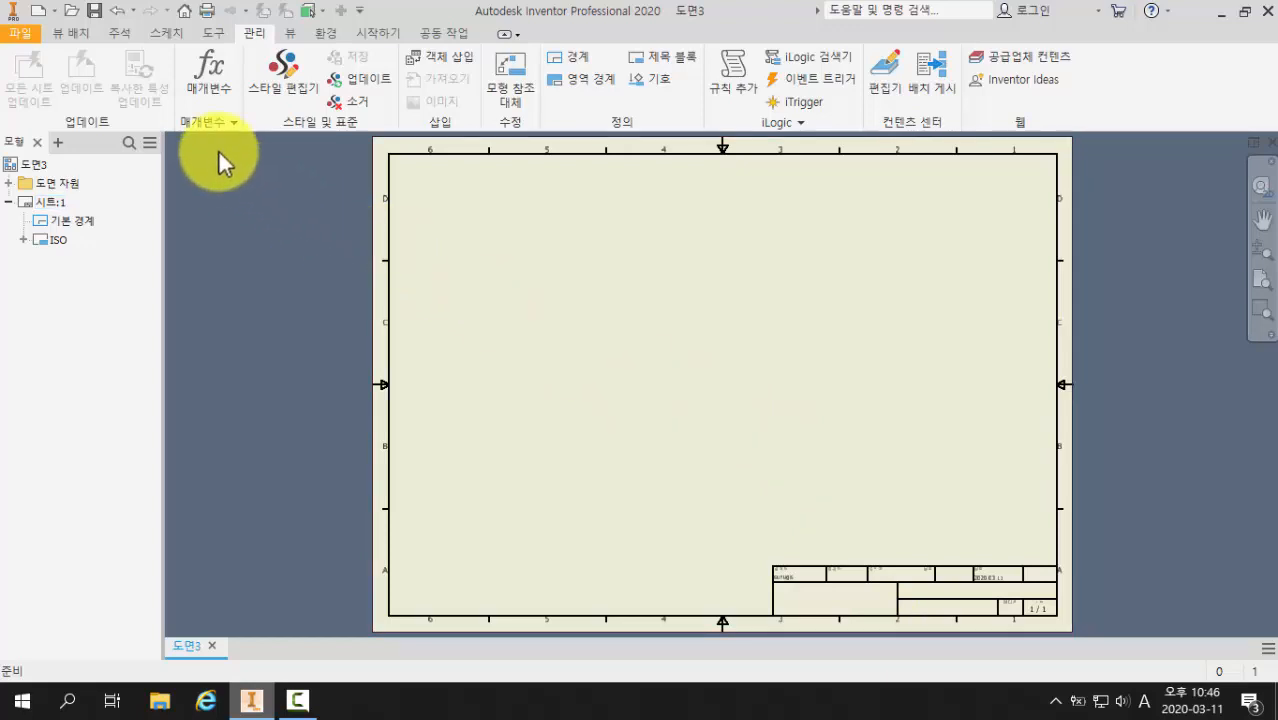
click(72, 14)
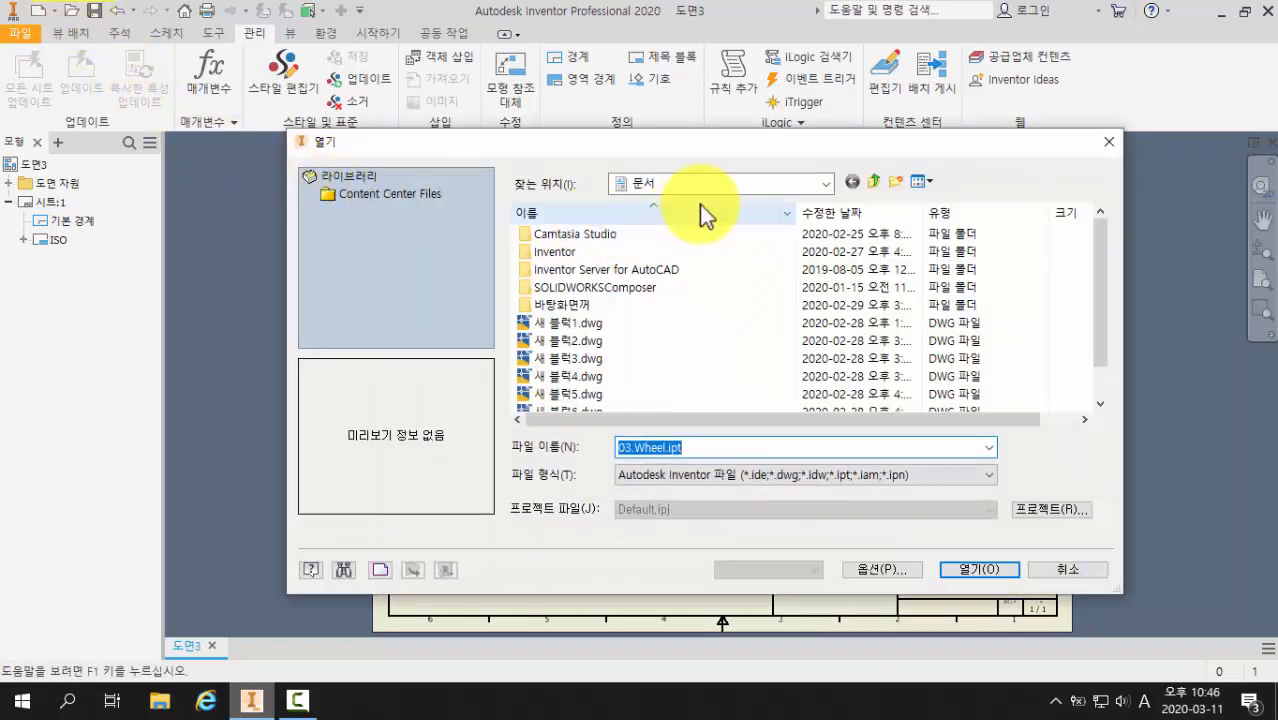
click(698, 187)
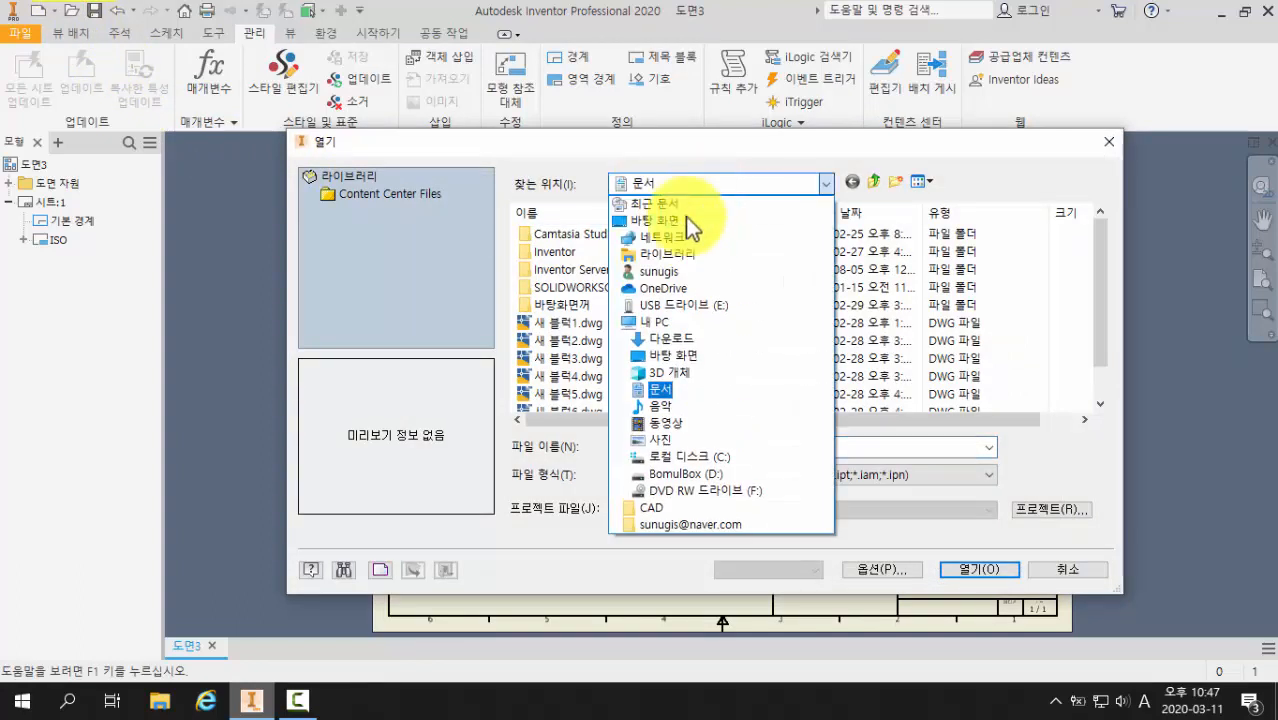
click(677, 225)
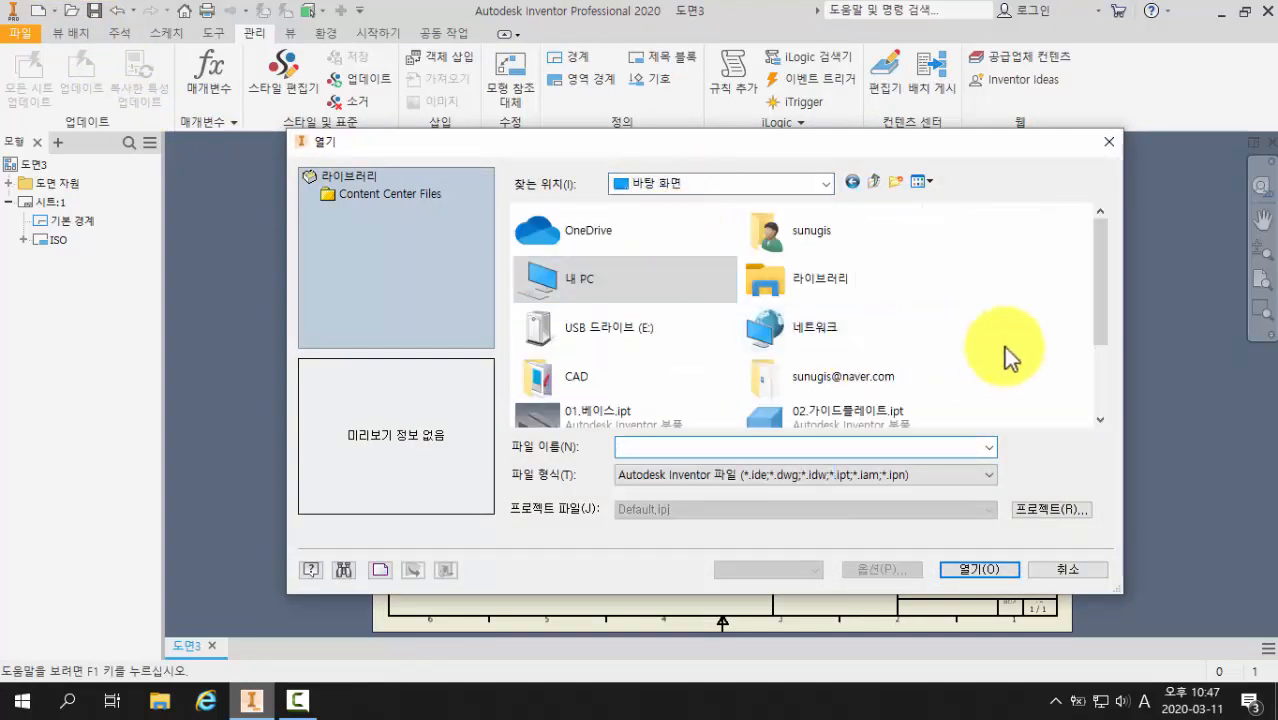
click(1069, 570)
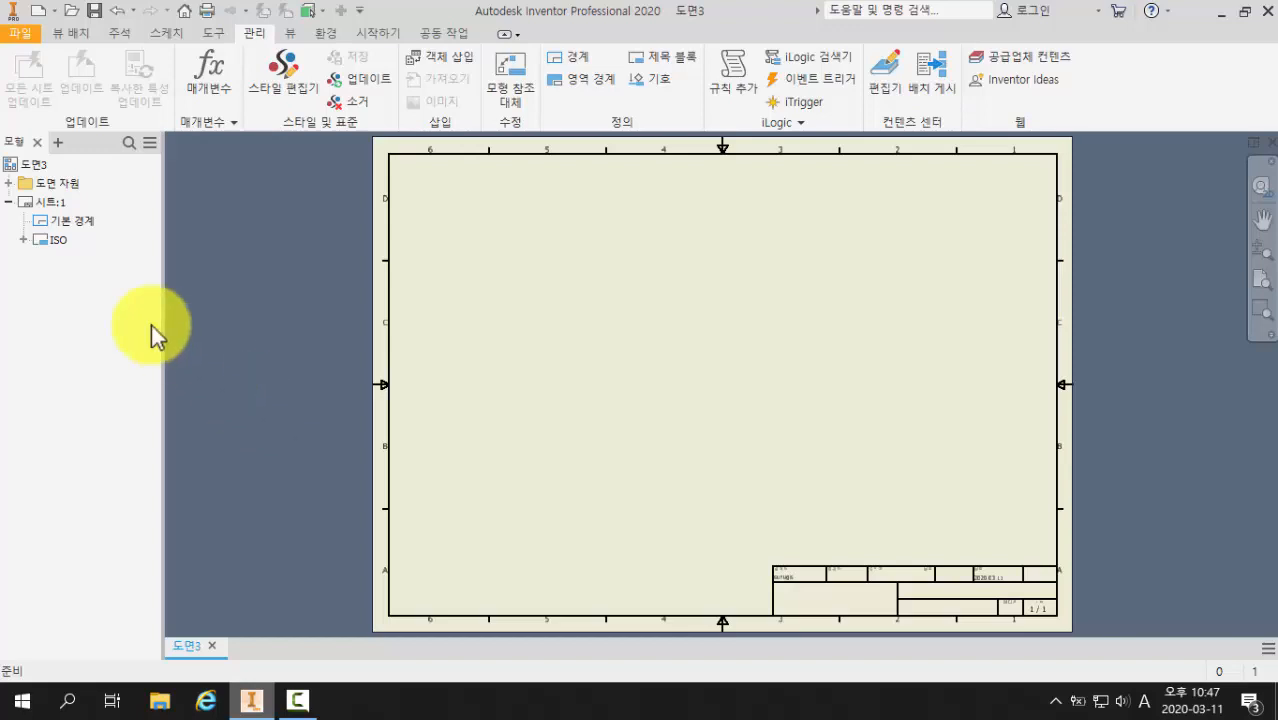
Step: Start a base view on the sheet and load the part file 01.베이스.ipt into it
click(77, 37)
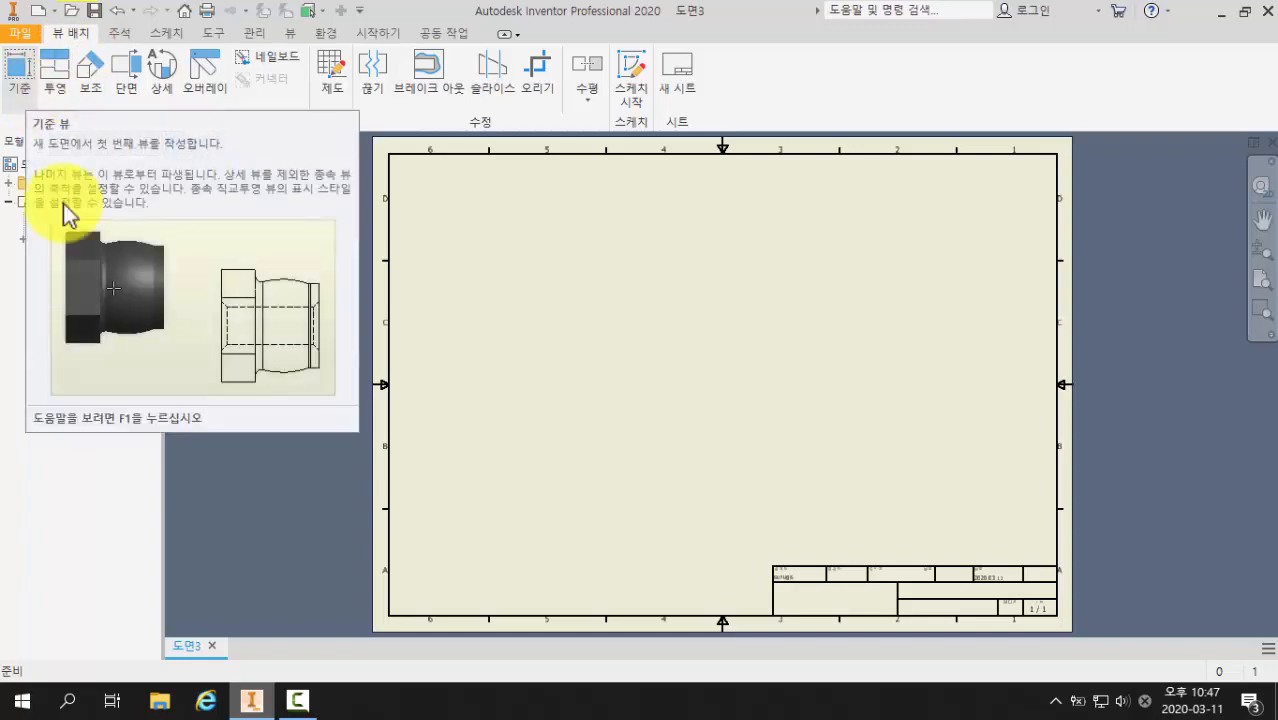
click(18, 95)
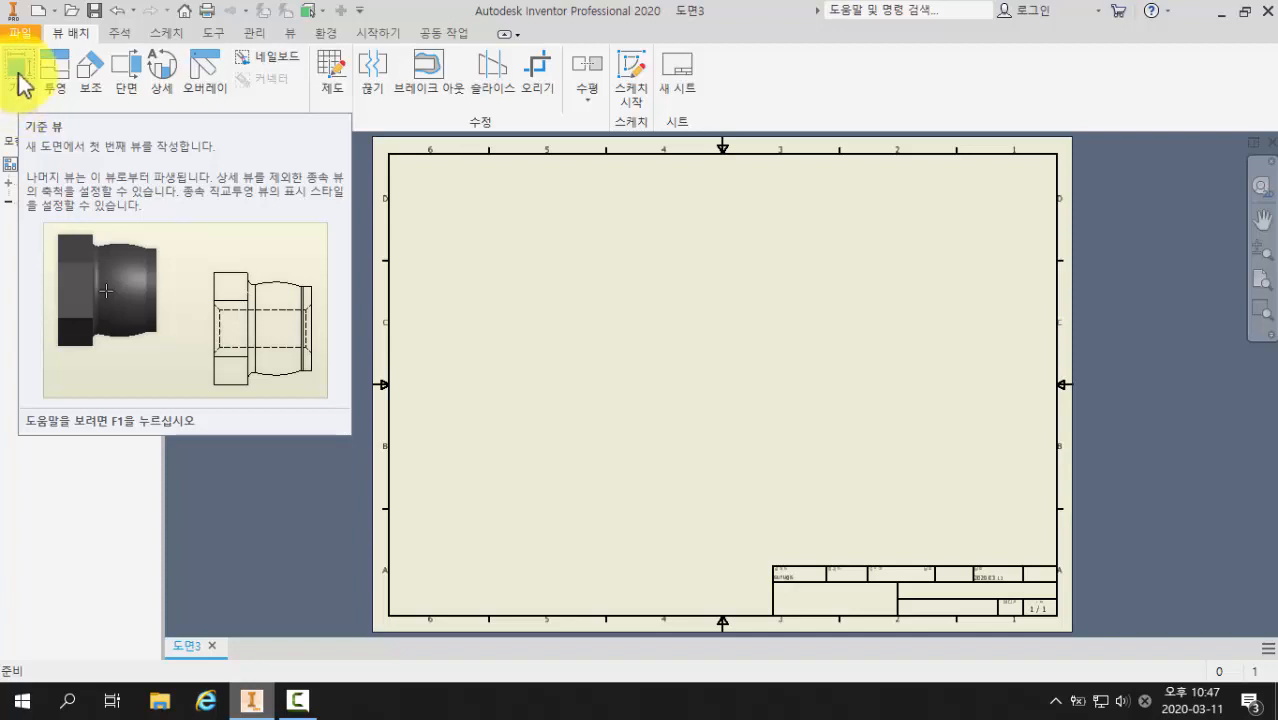
click(19, 78)
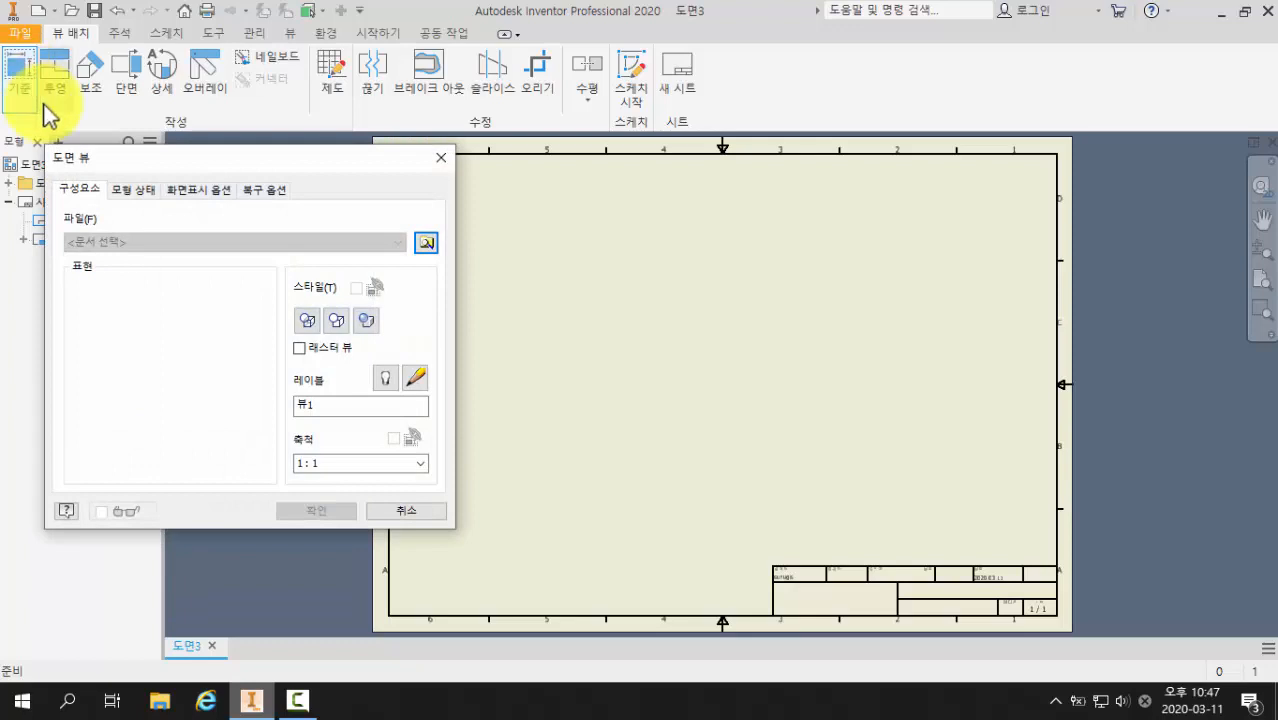
click(426, 243)
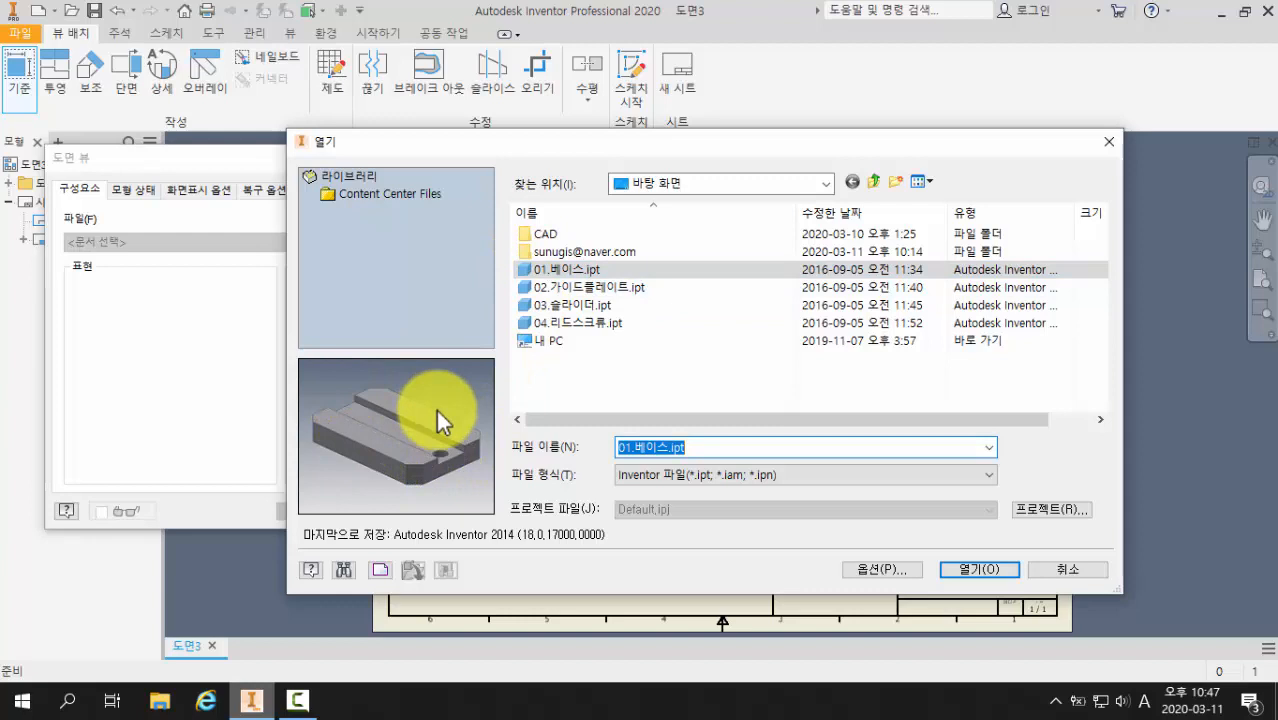
click(559, 270)
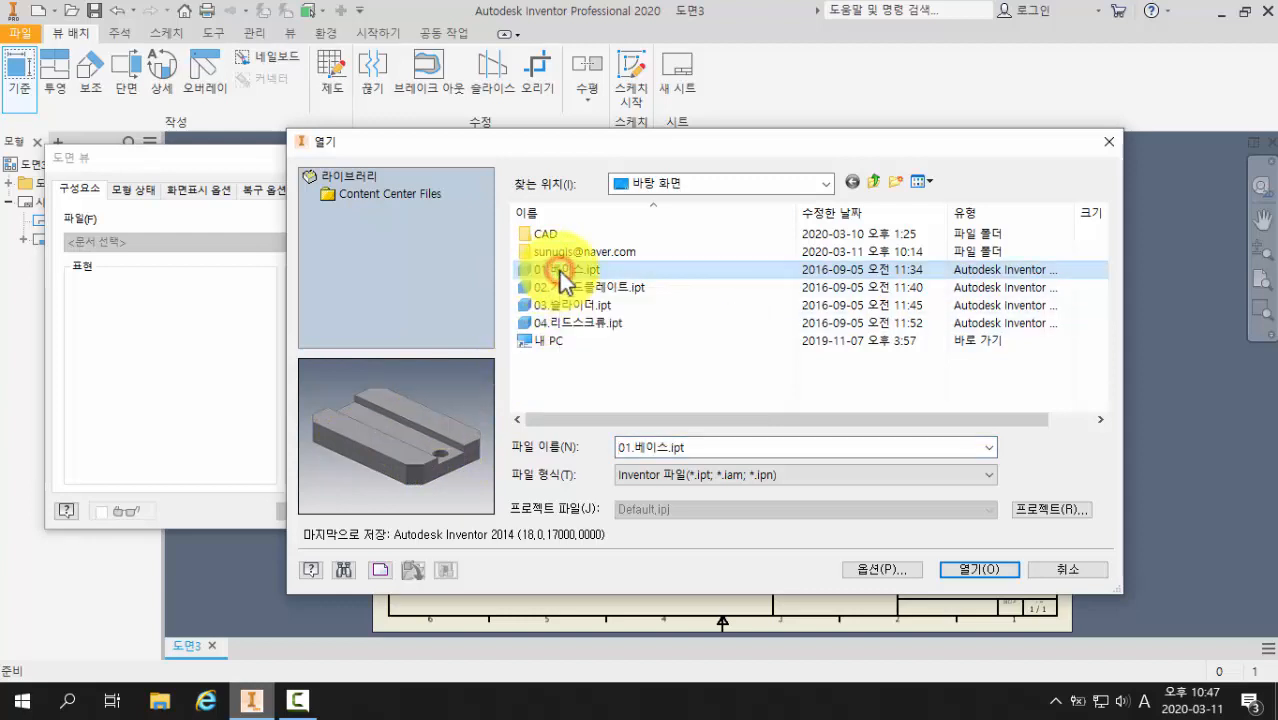
click(962, 570)
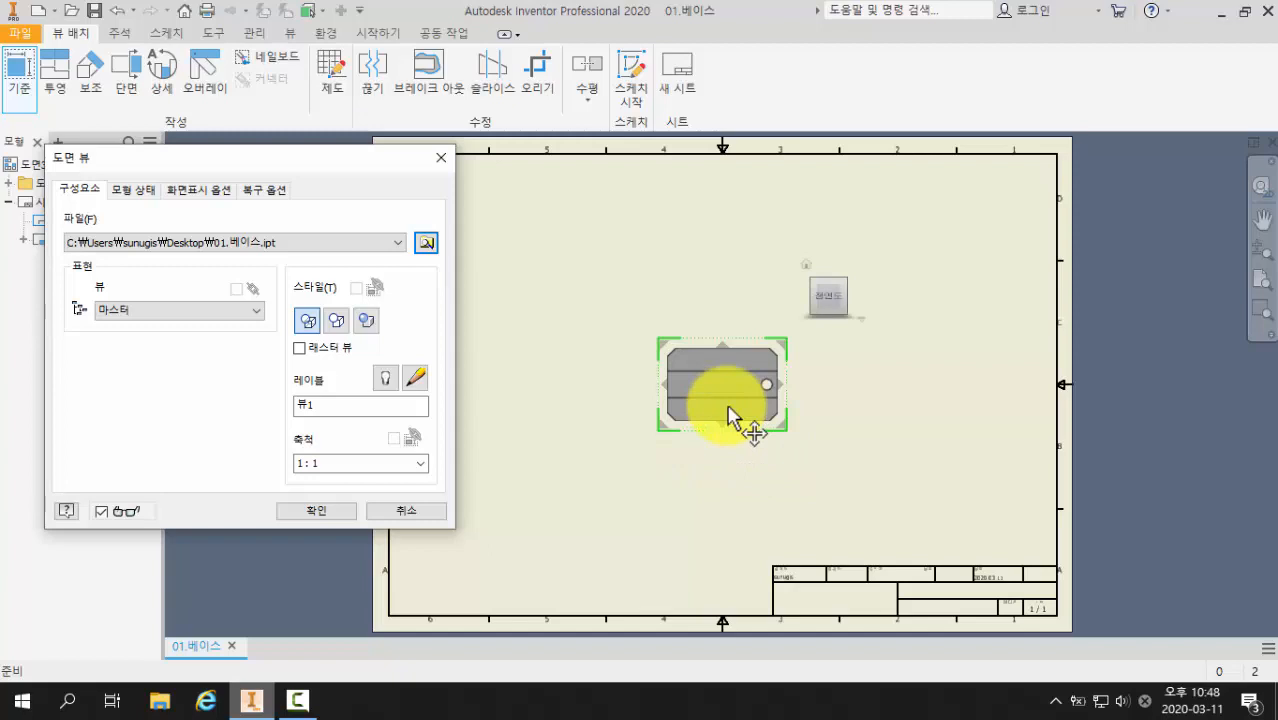
Step: Inspect the part from several sides in the custom view orientation, and finish on the face-on view of the grooved face with the hole
right_click(864, 330)
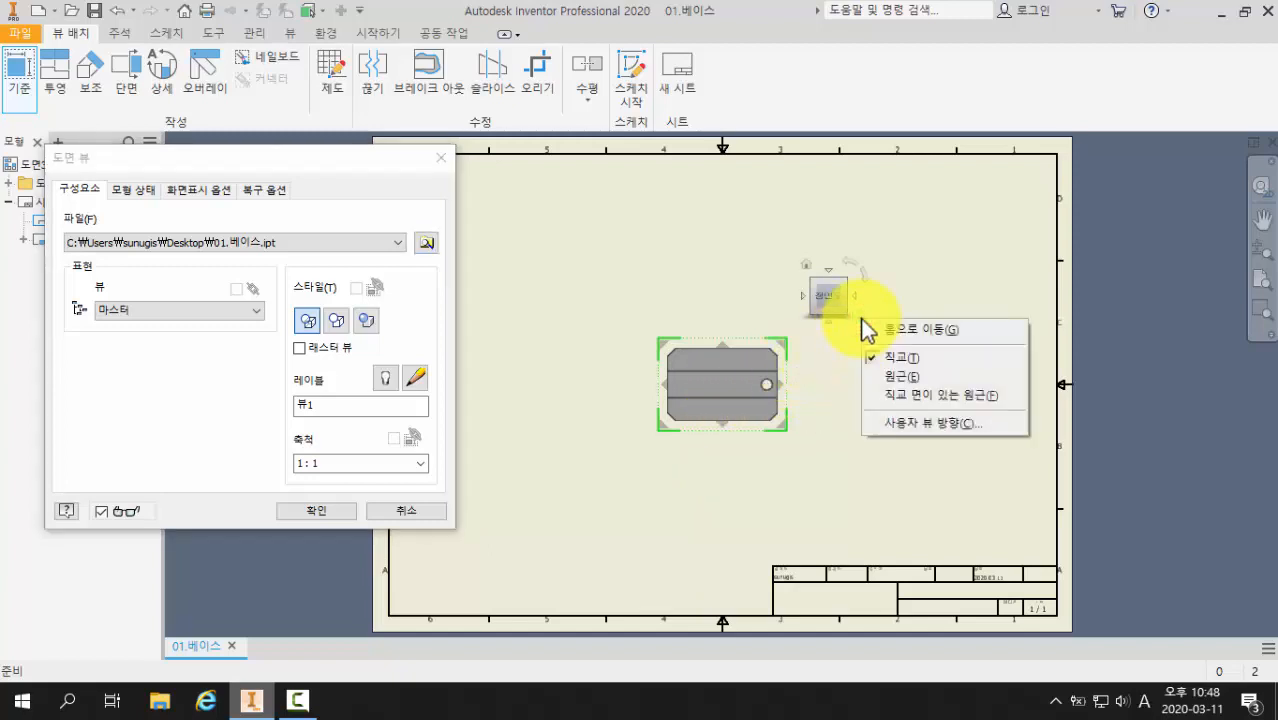
click(965, 423)
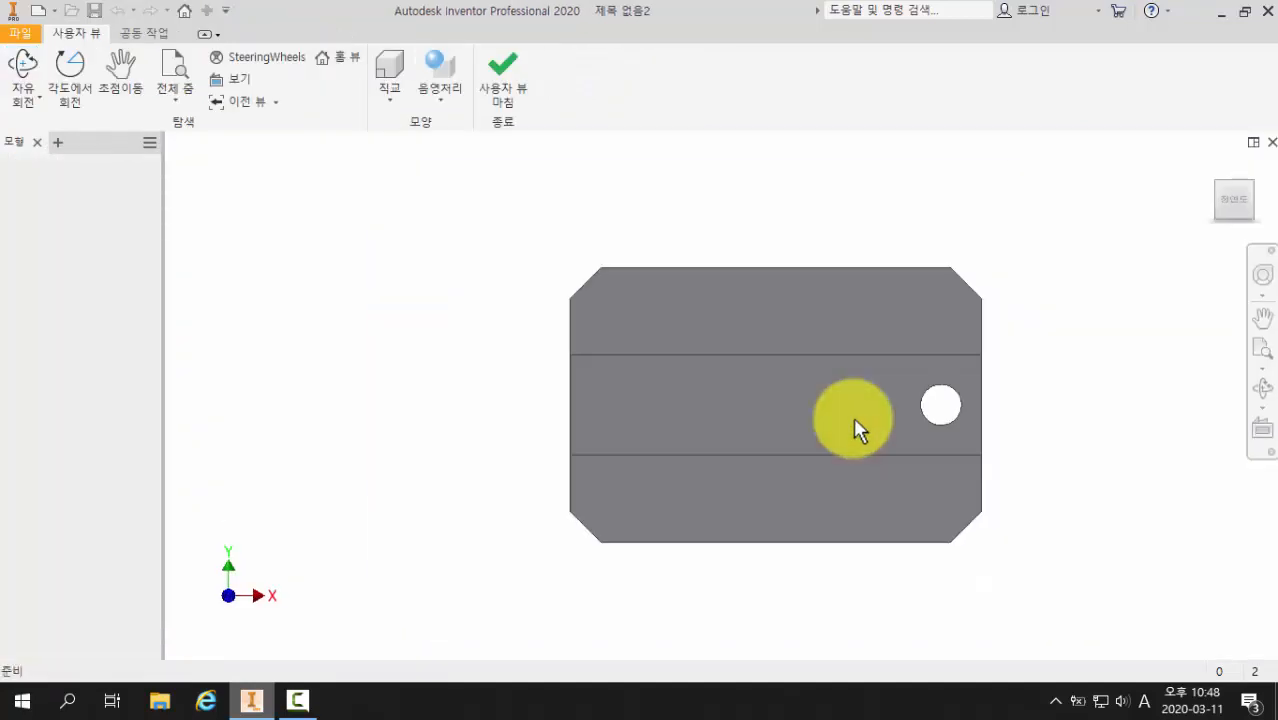
shift+middle_drag(808, 468, 750, 423)
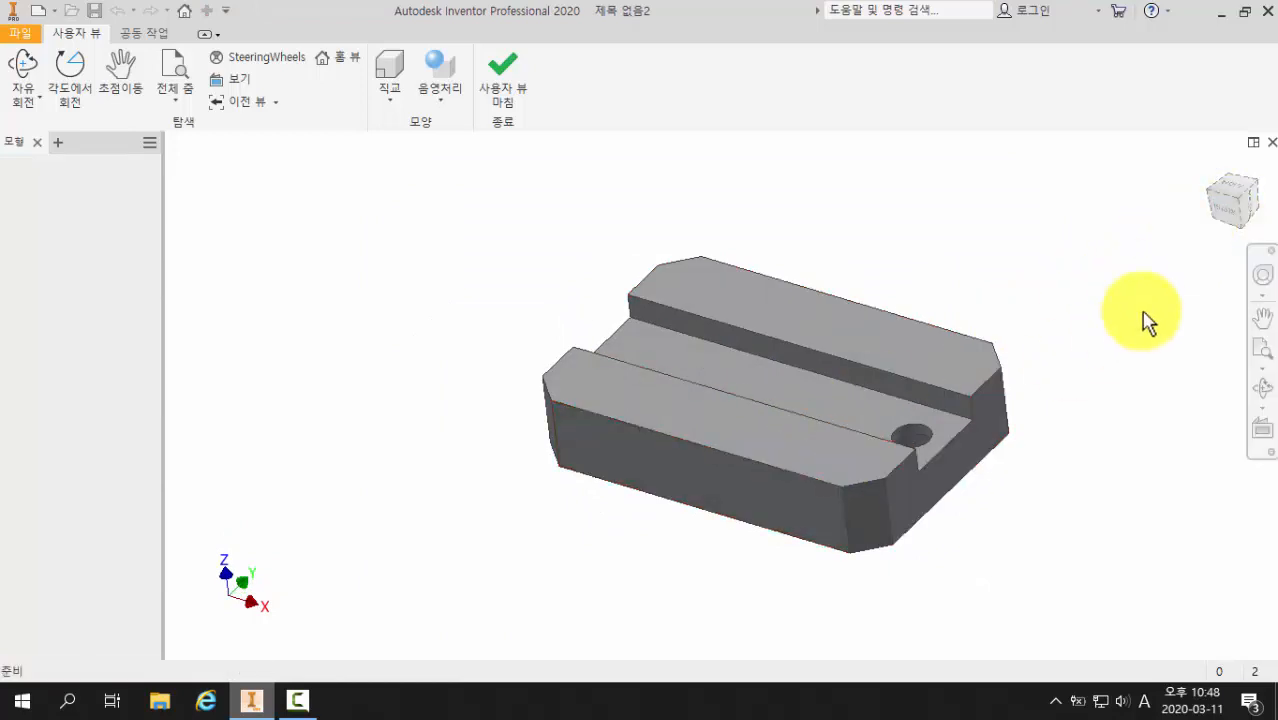
click(1220, 213)
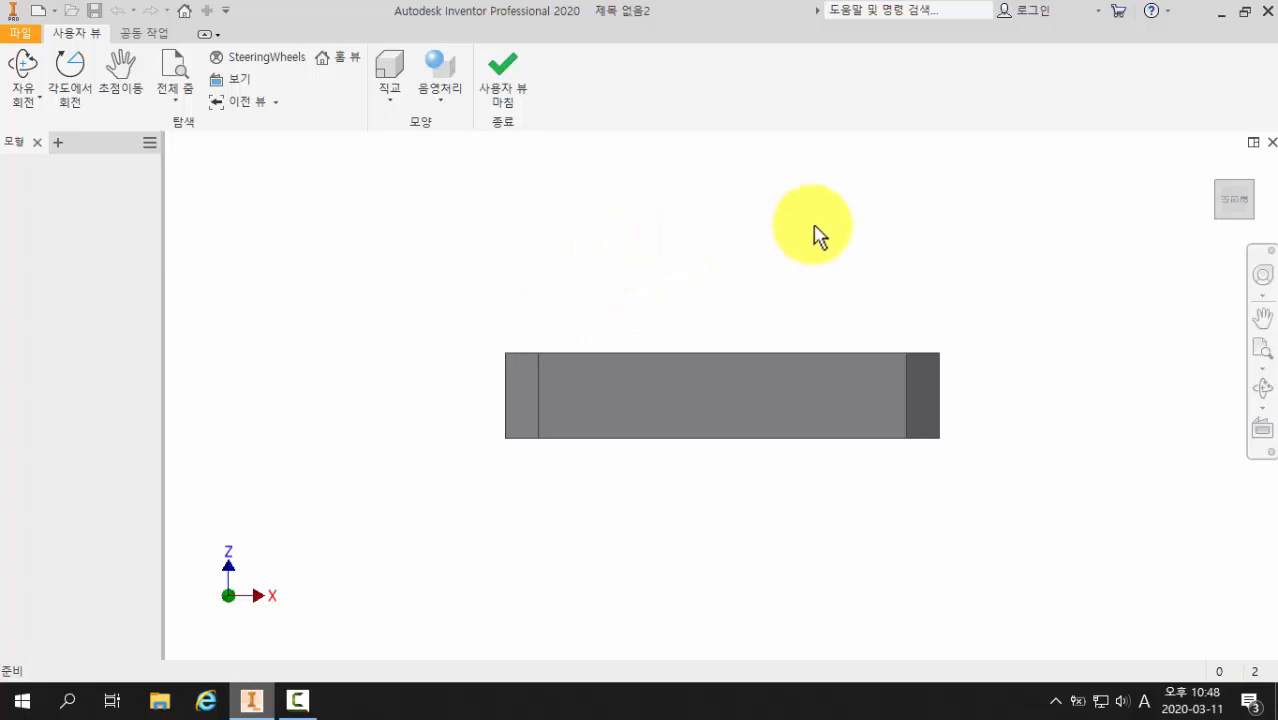
shift+middle_drag(800, 302, 723, 331)
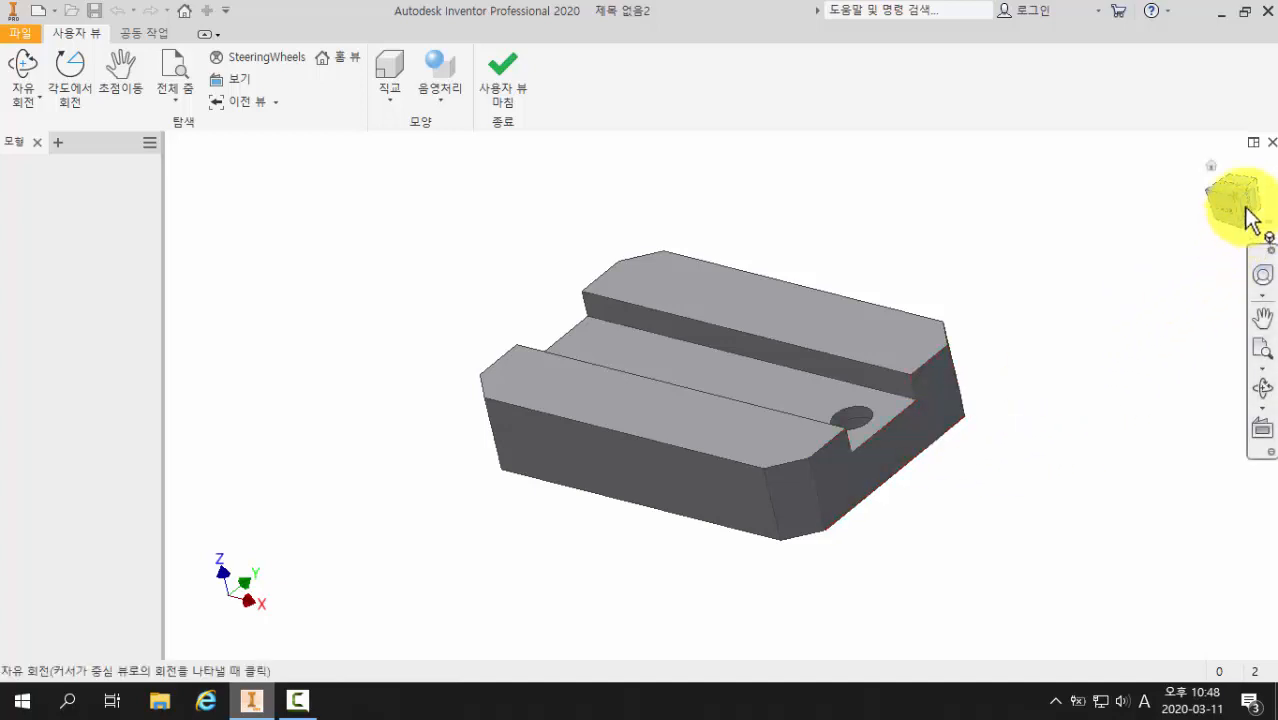
drag(1242, 212, 1115, 340)
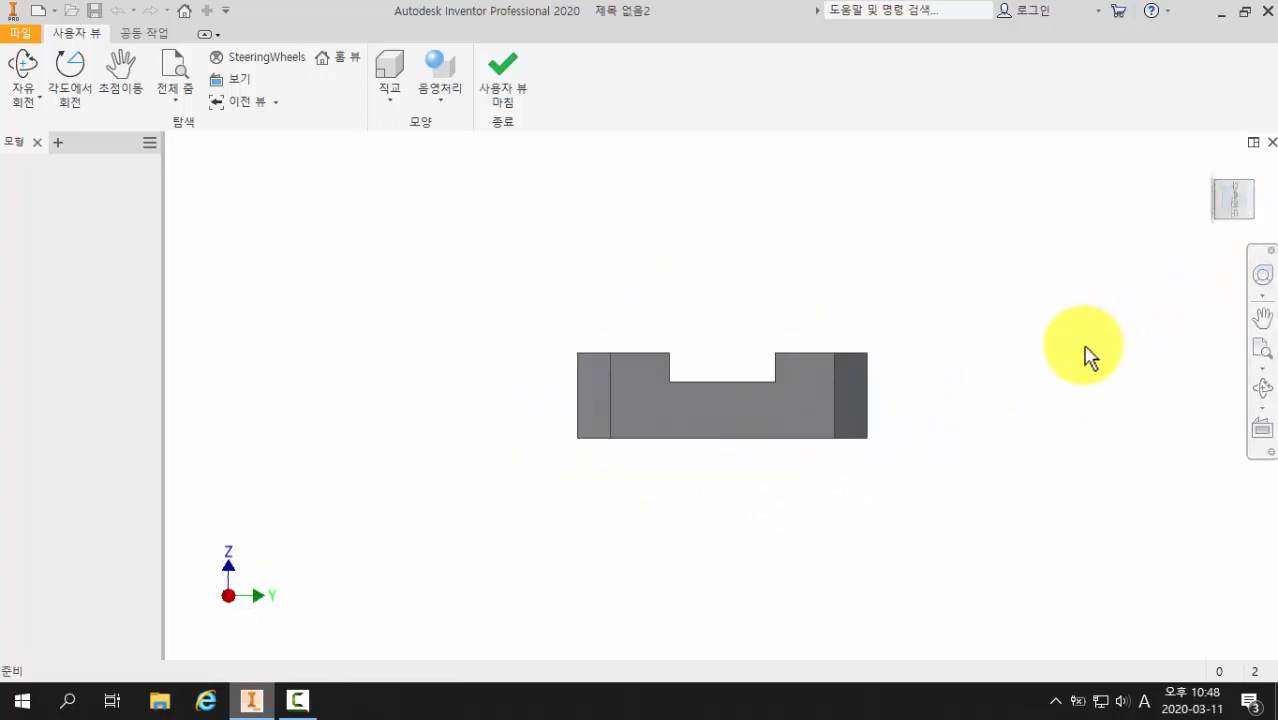
shift+middle_drag(833, 434, 925, 474)
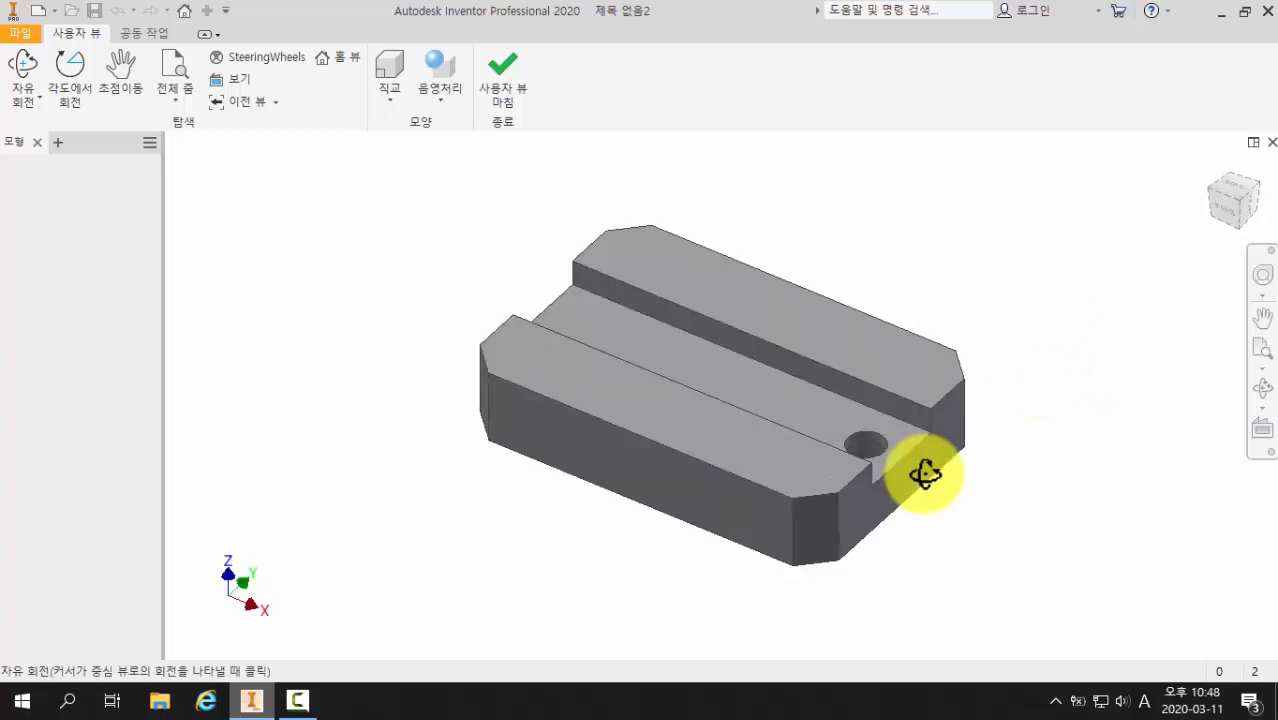
click(1232, 192)
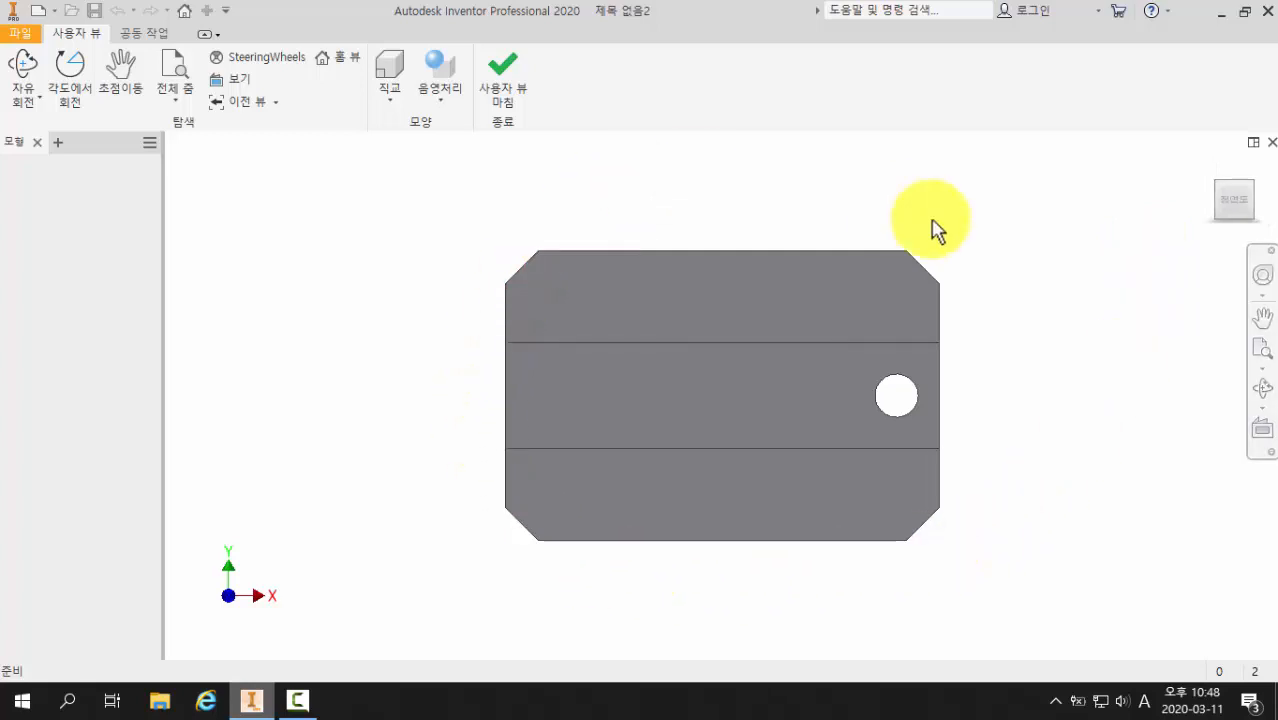
click(509, 96)
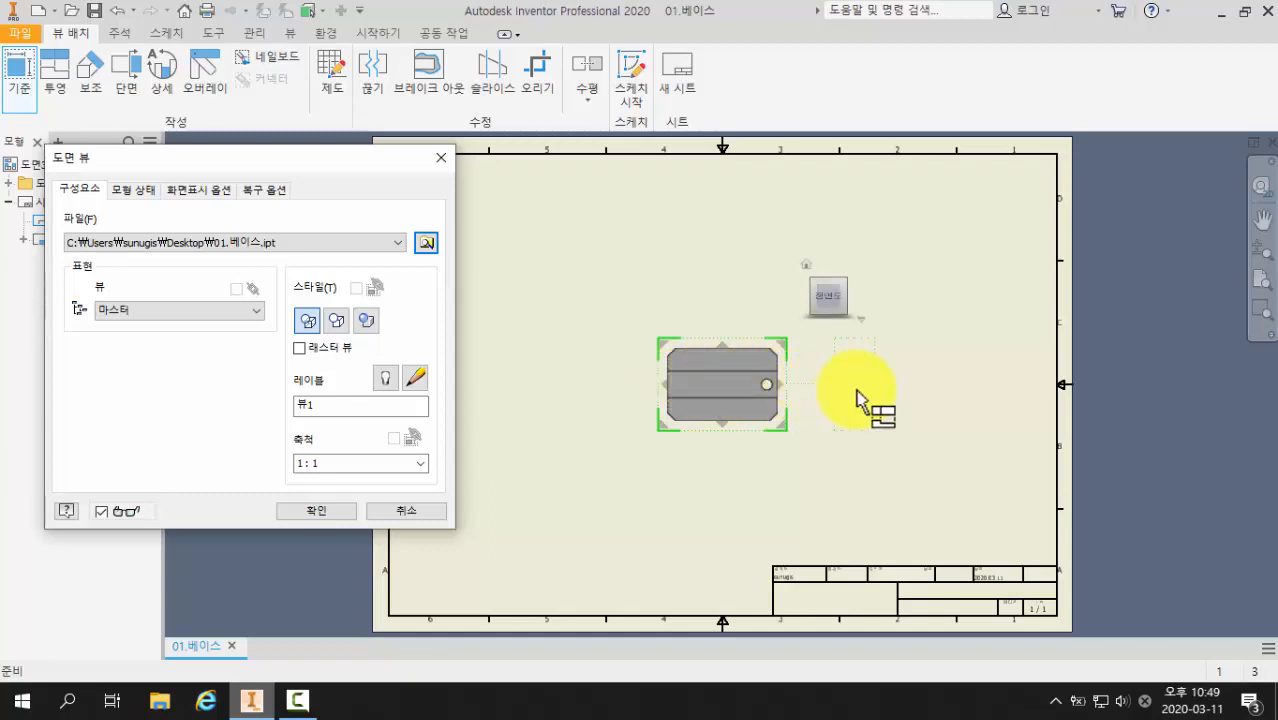
Step: Create the base view with projected views to its right and below it, plus an isometric view to its upper left
click(875, 398)
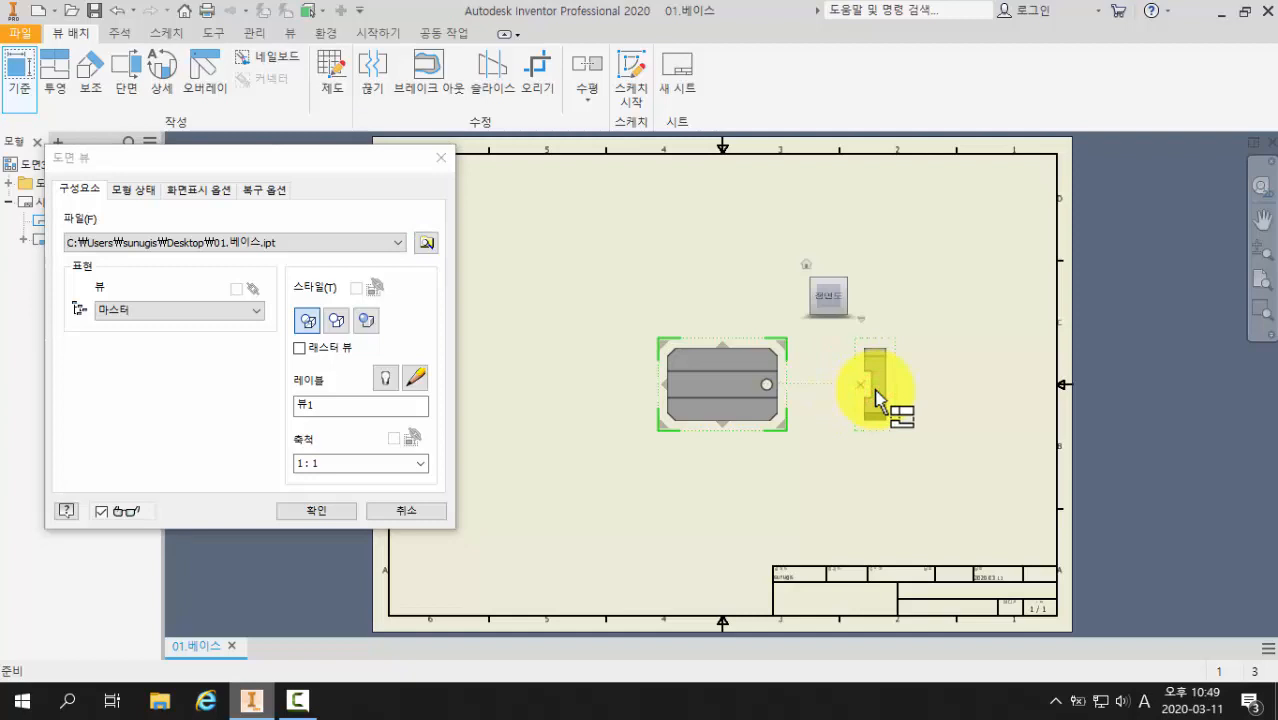
click(735, 507)
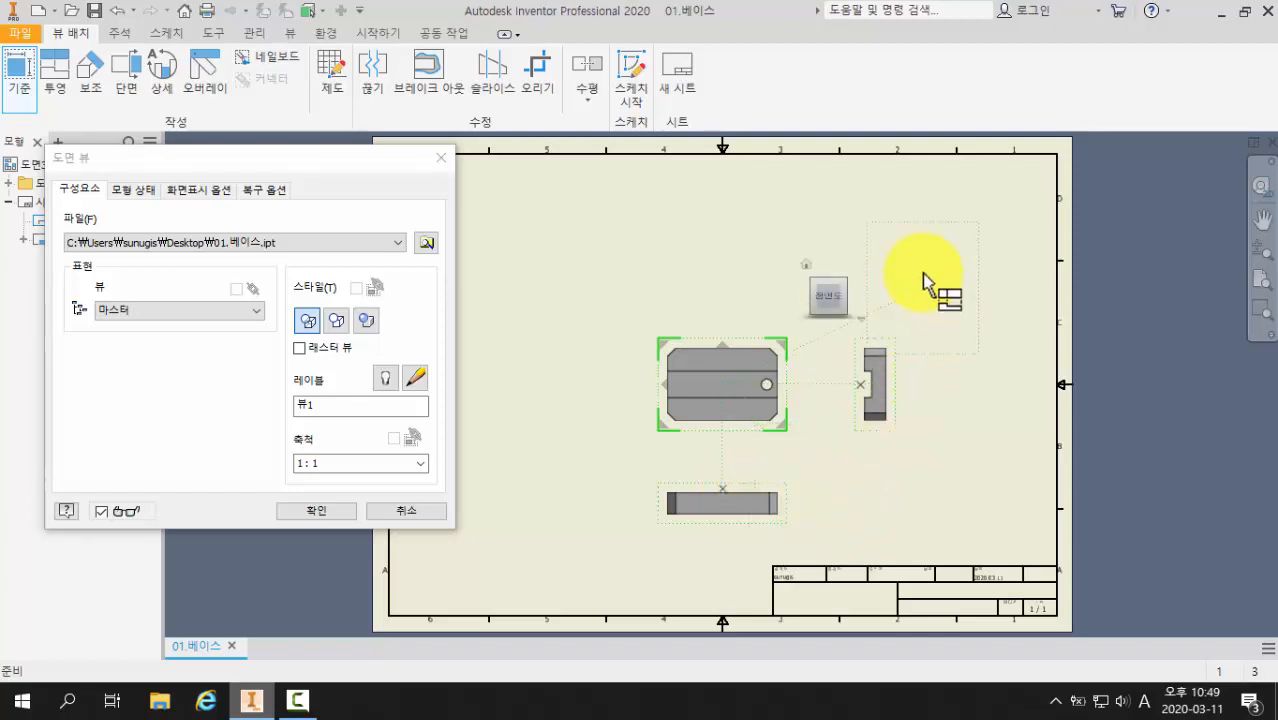
click(584, 258)
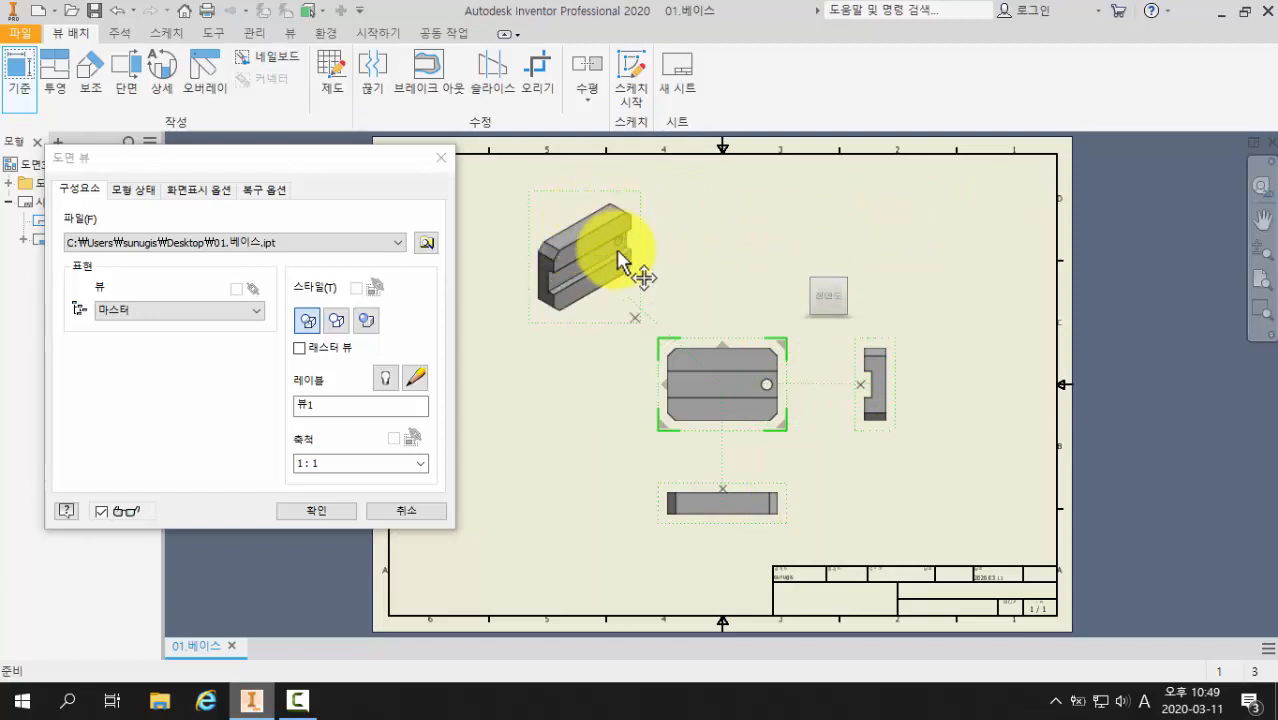
click(314, 510)
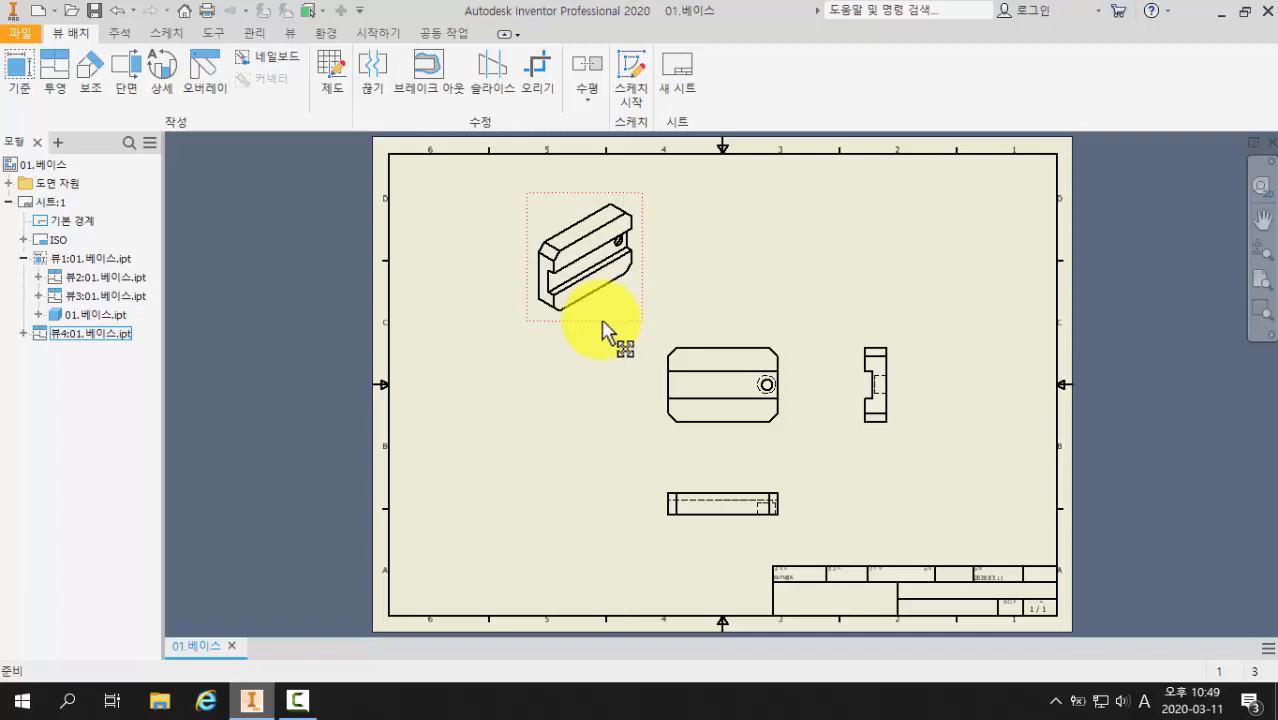
Step: Rearrange the sheet: shift the base view up and left, bring its projected views closer, and place the isometric view right of the side view
drag(602, 320, 482, 309)
drag(482, 318, 516, 316)
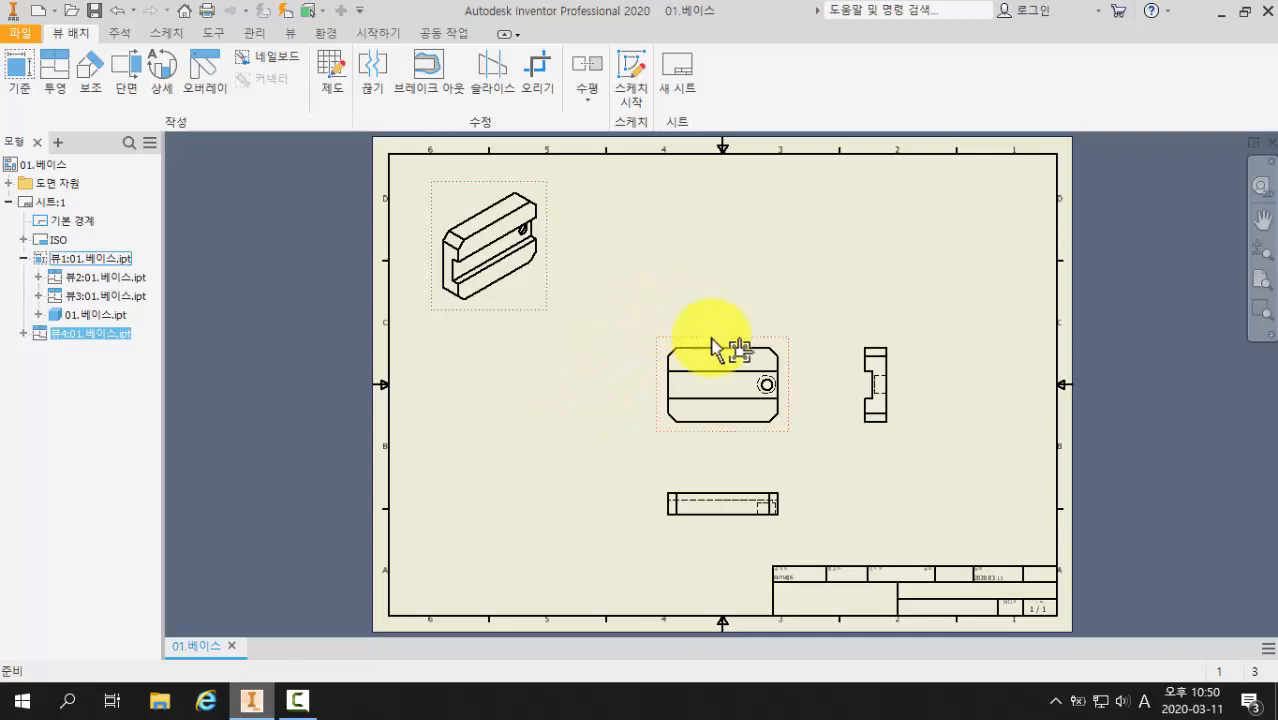
drag(704, 345, 556, 316)
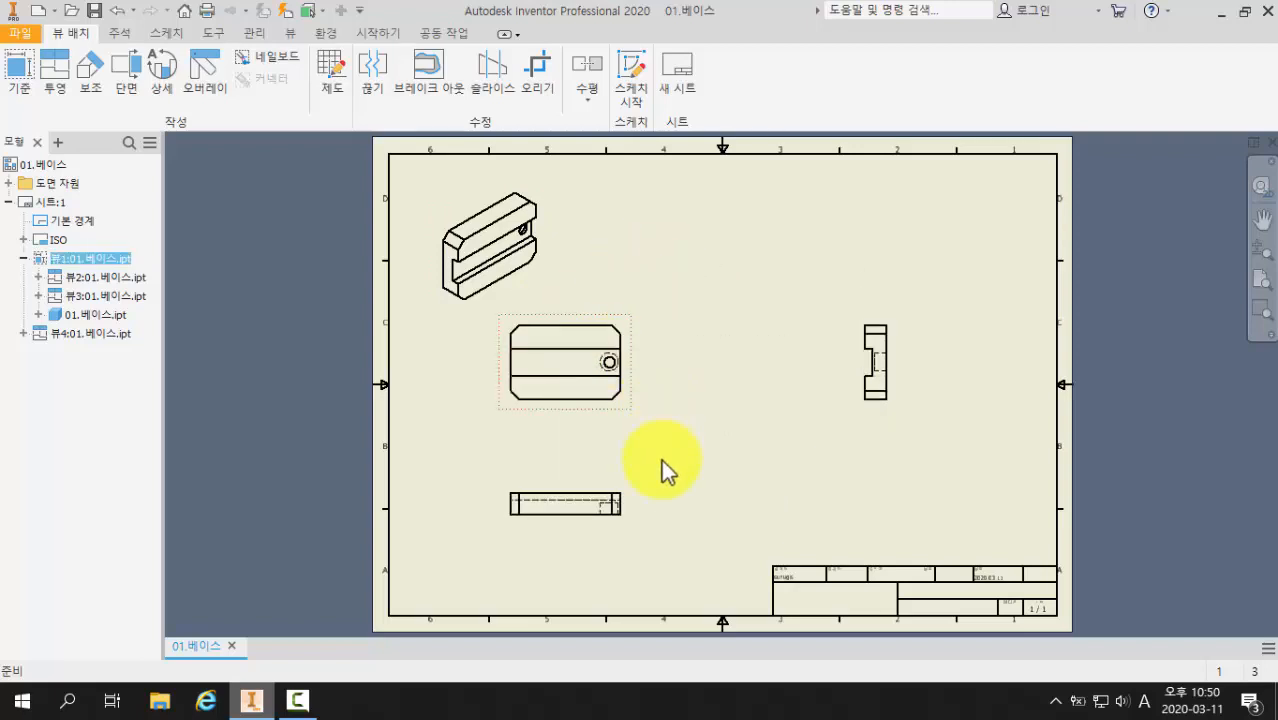
drag(614, 483, 623, 457)
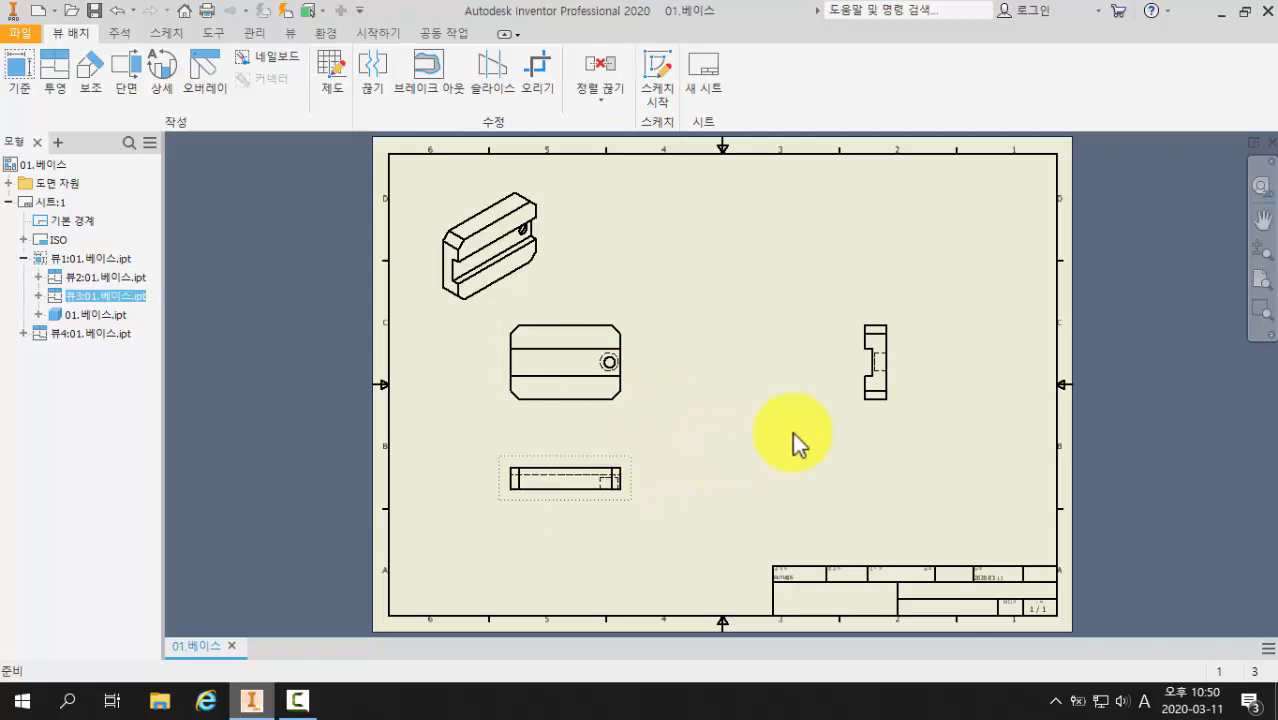
drag(852, 406, 692, 410)
drag(542, 282, 895, 418)
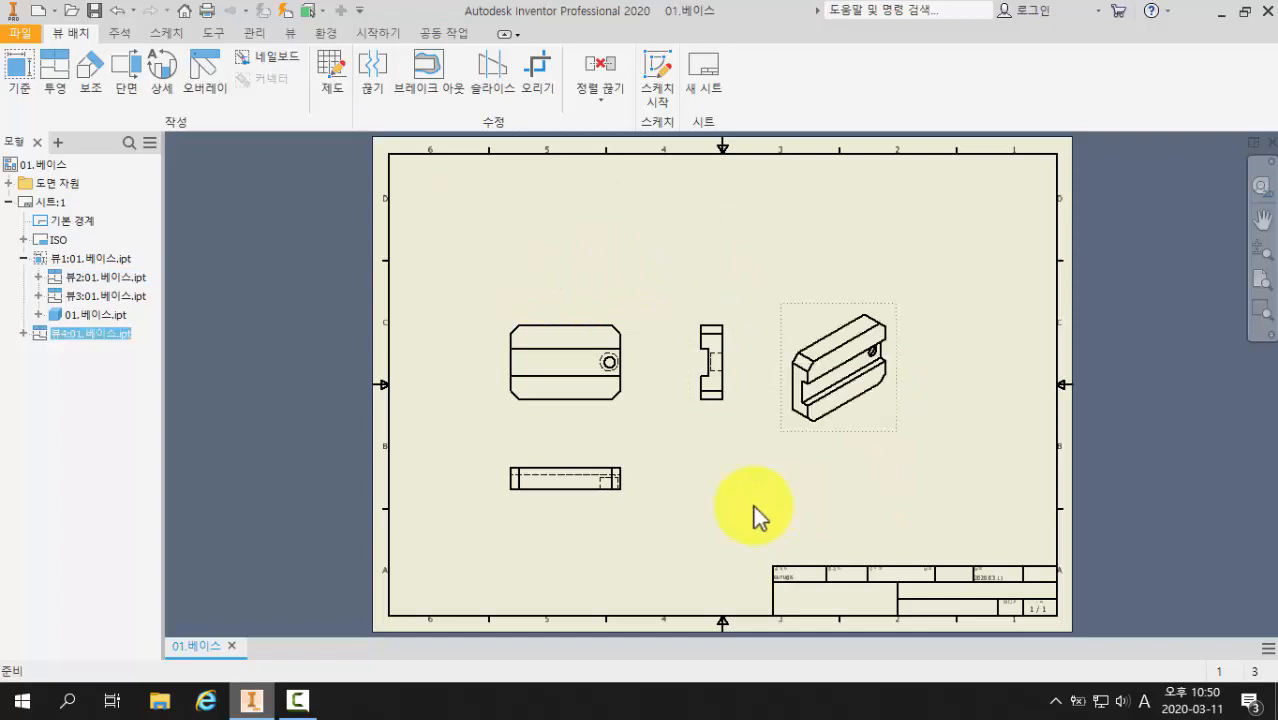
Step: Set the isometric view's display style to show hidden lines
scroll(689, 476, down, 2)
scroll(689, 476, up, 3)
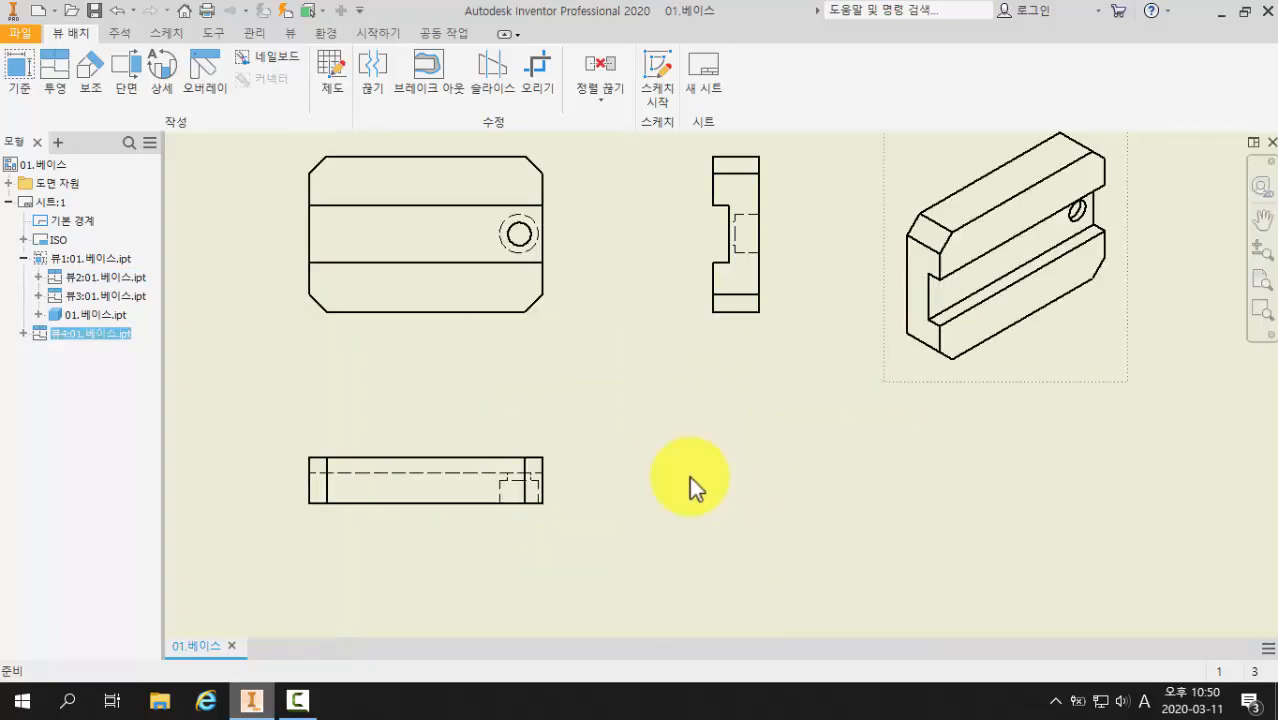
middle_drag(689, 476, 662, 471)
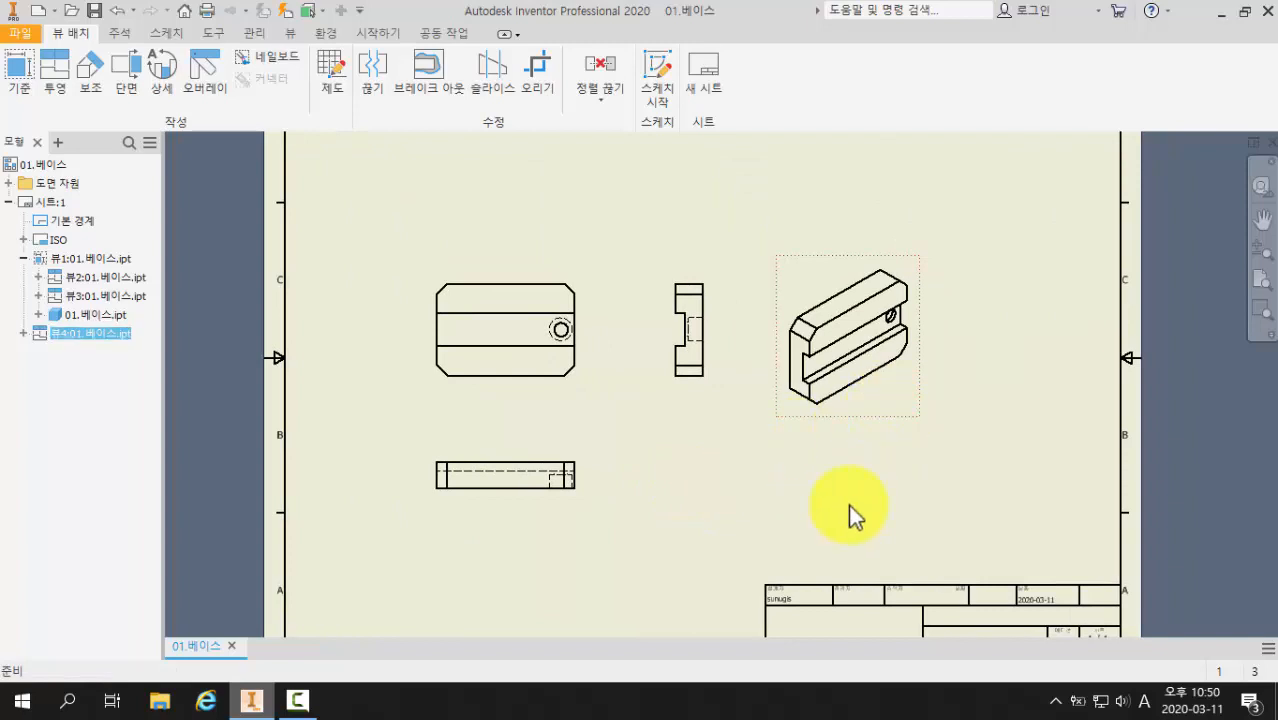
double_click(884, 418)
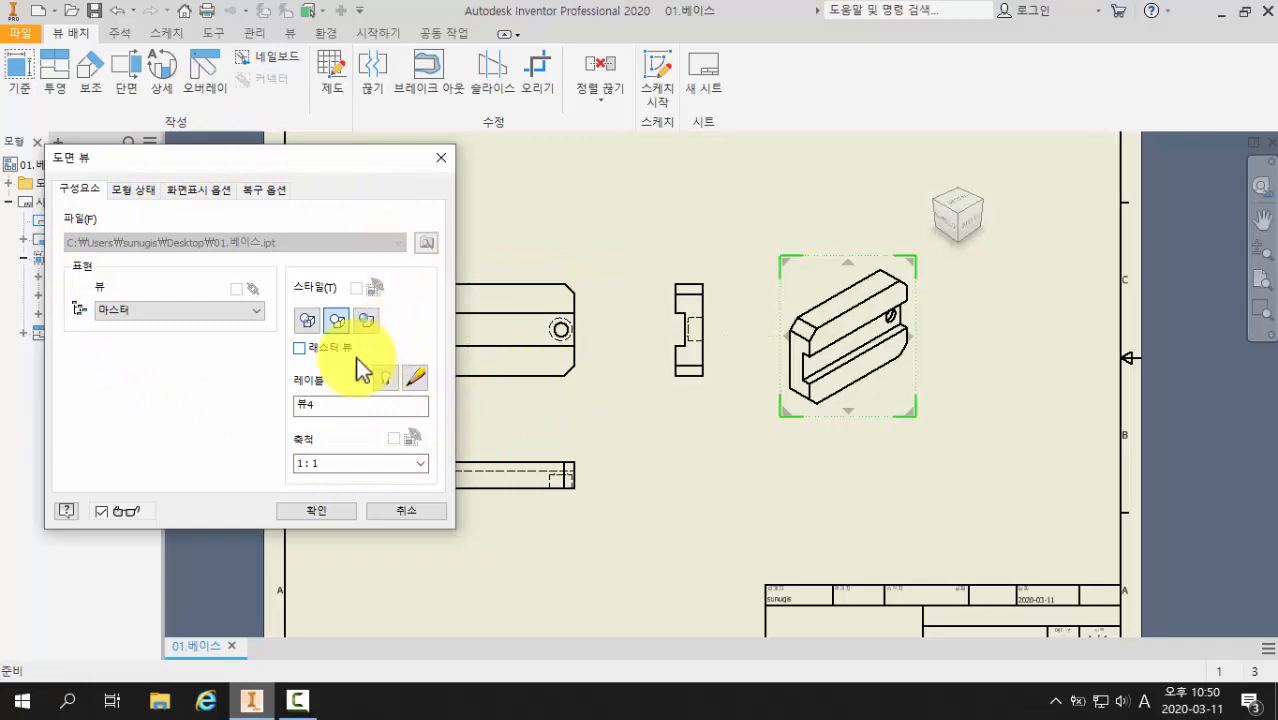
click(307, 322)
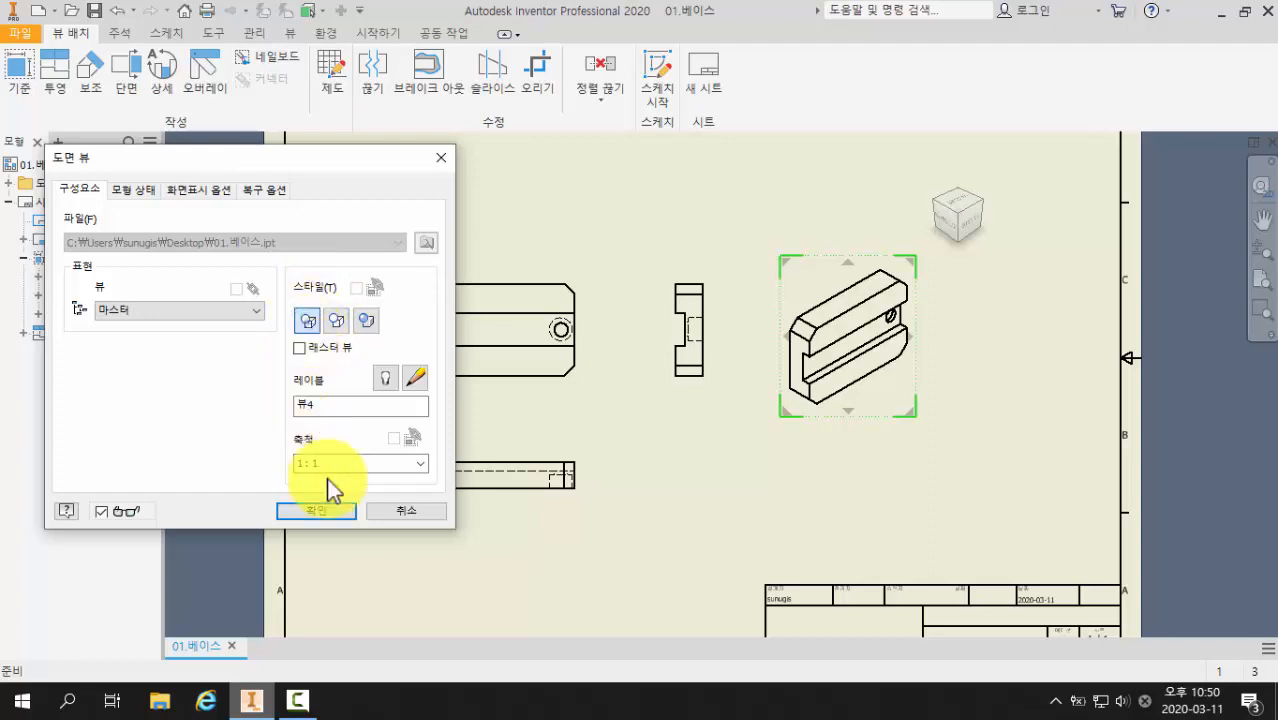
click(326, 511)
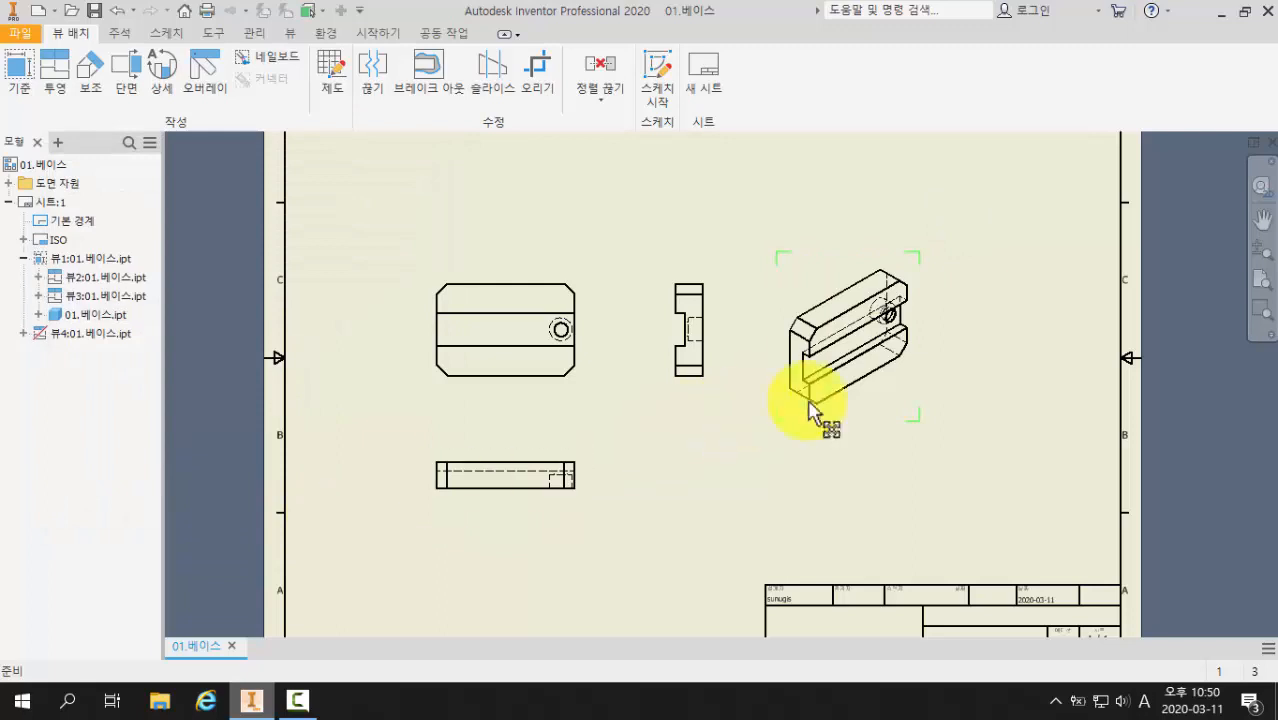
click(849, 377)
scroll(849, 376, up, 3)
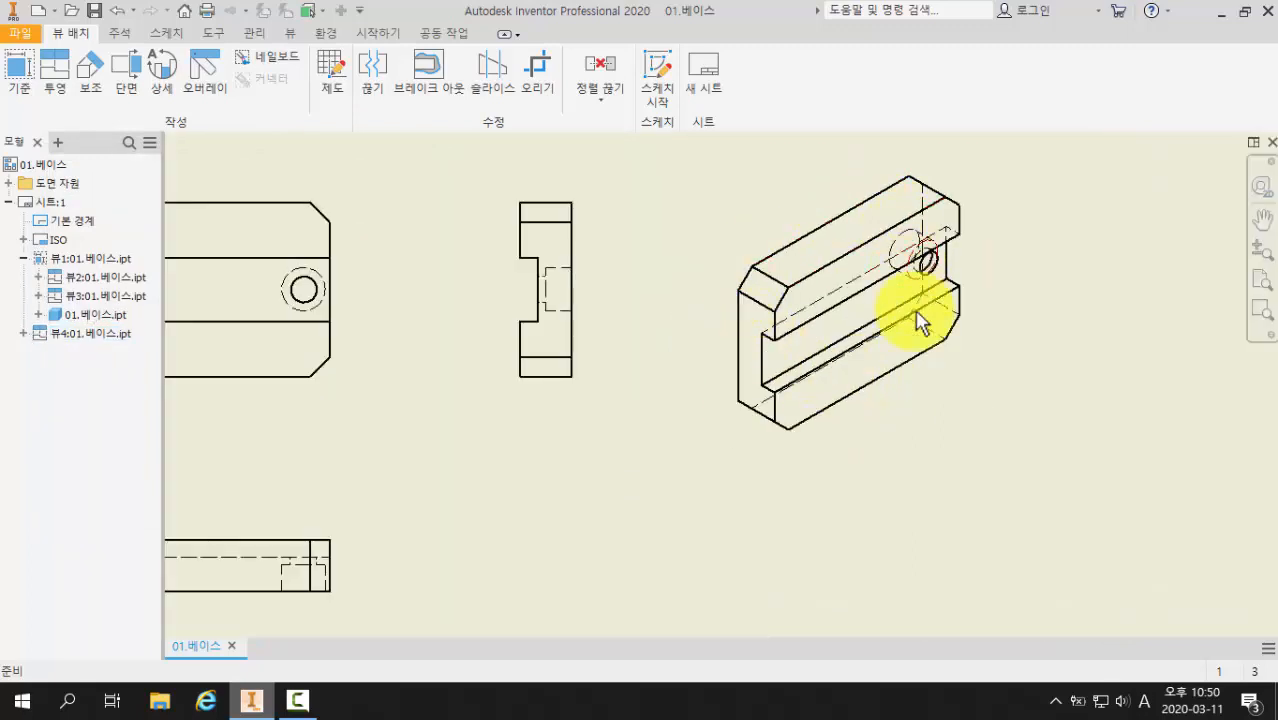
Step: Set the isometric view's display style to hidden lines removed and add shading
double_click(915, 400)
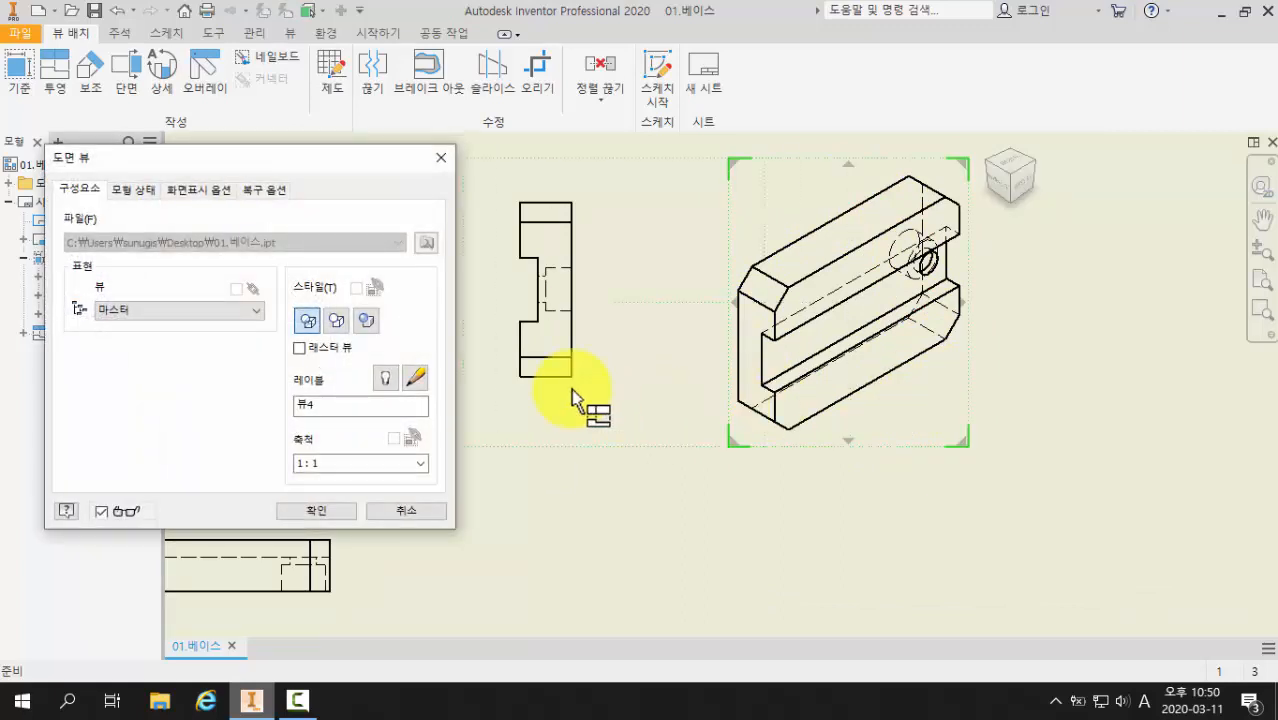
click(338, 322)
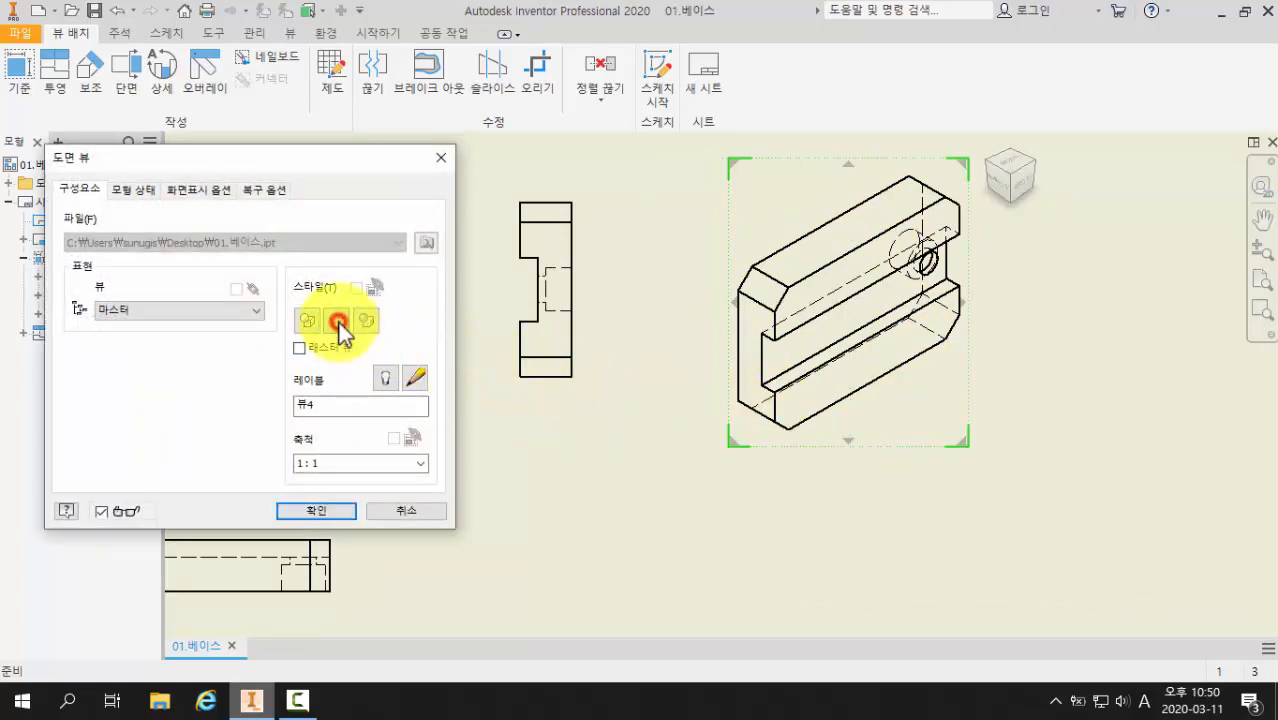
click(318, 511)
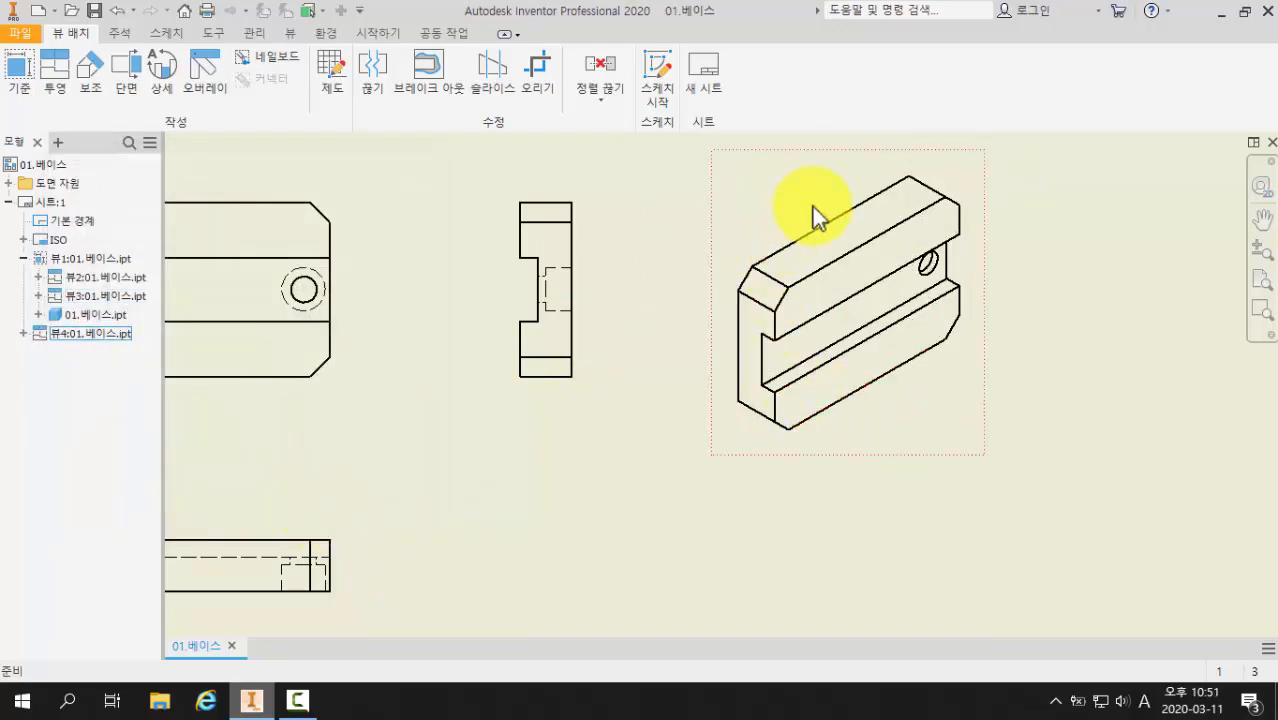
double_click(940, 395)
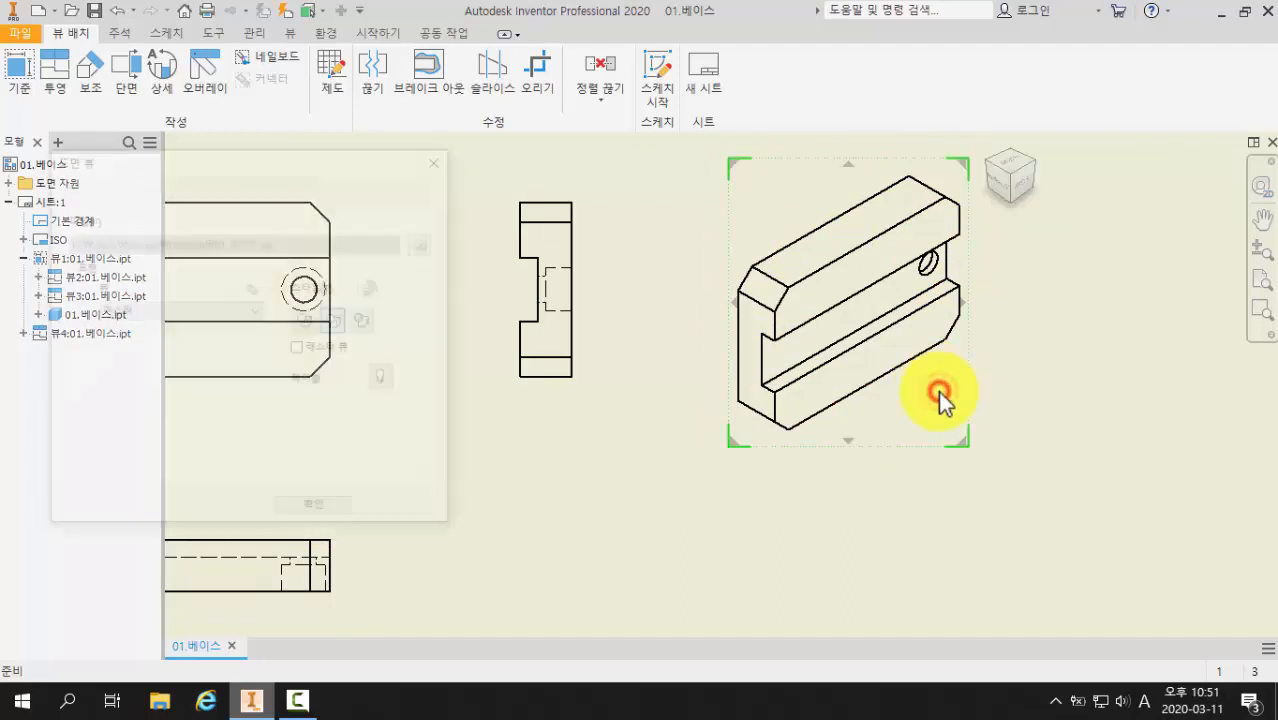
click(367, 325)
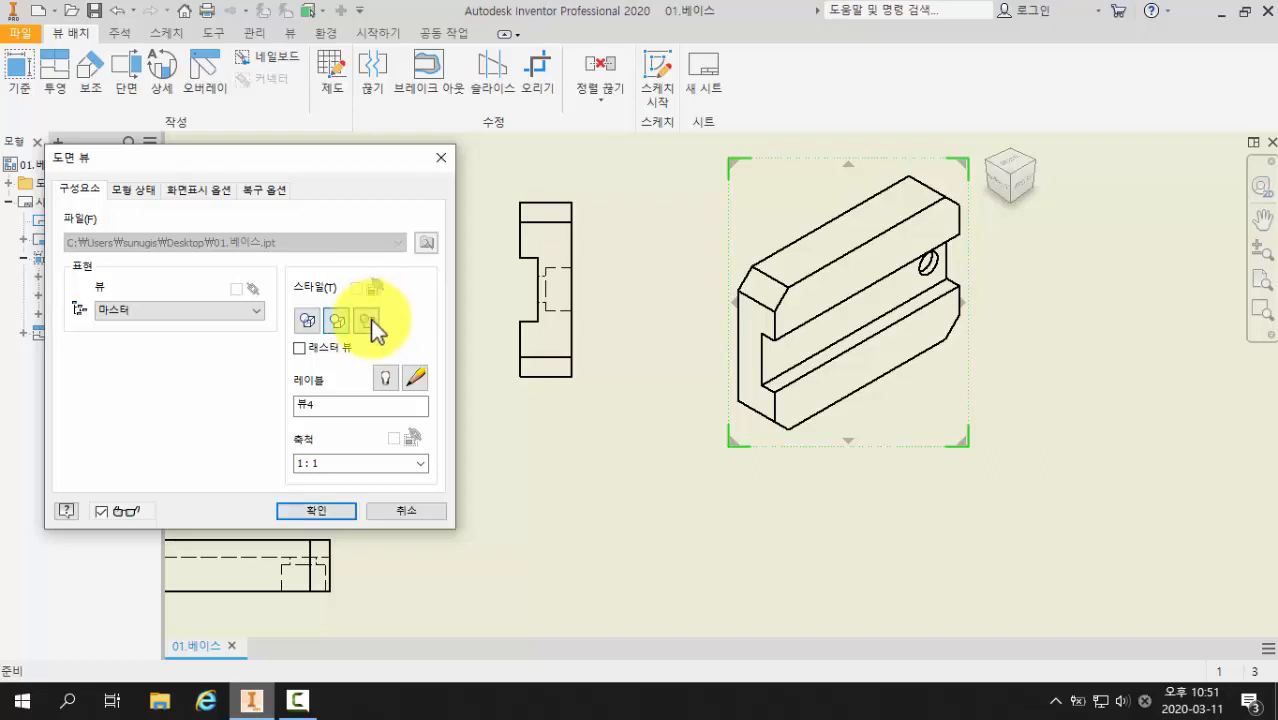
click(329, 509)
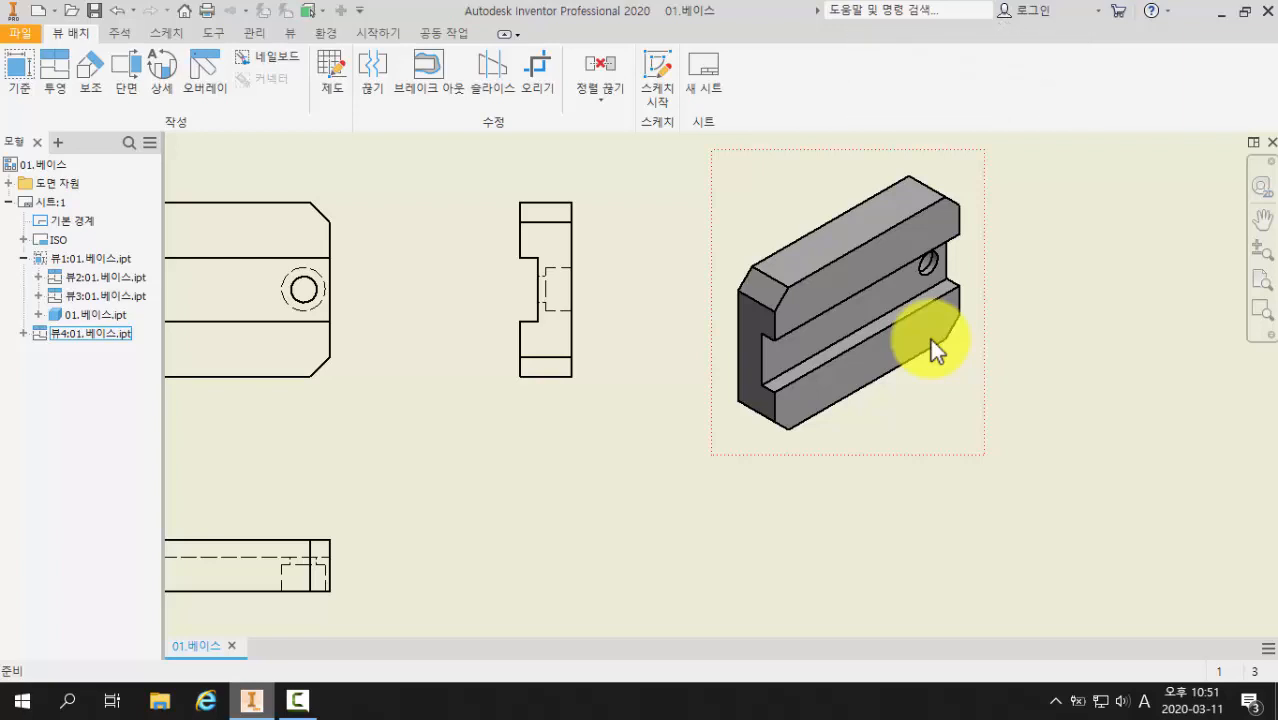
Step: Draw a horizontal centerline across the base view, from the left edge's midpoint through the hole to the right edge
mouse_move(641, 351)
middle_down()
mouse_move(813, 362)
mouse_move(920, 344)
middle_up()
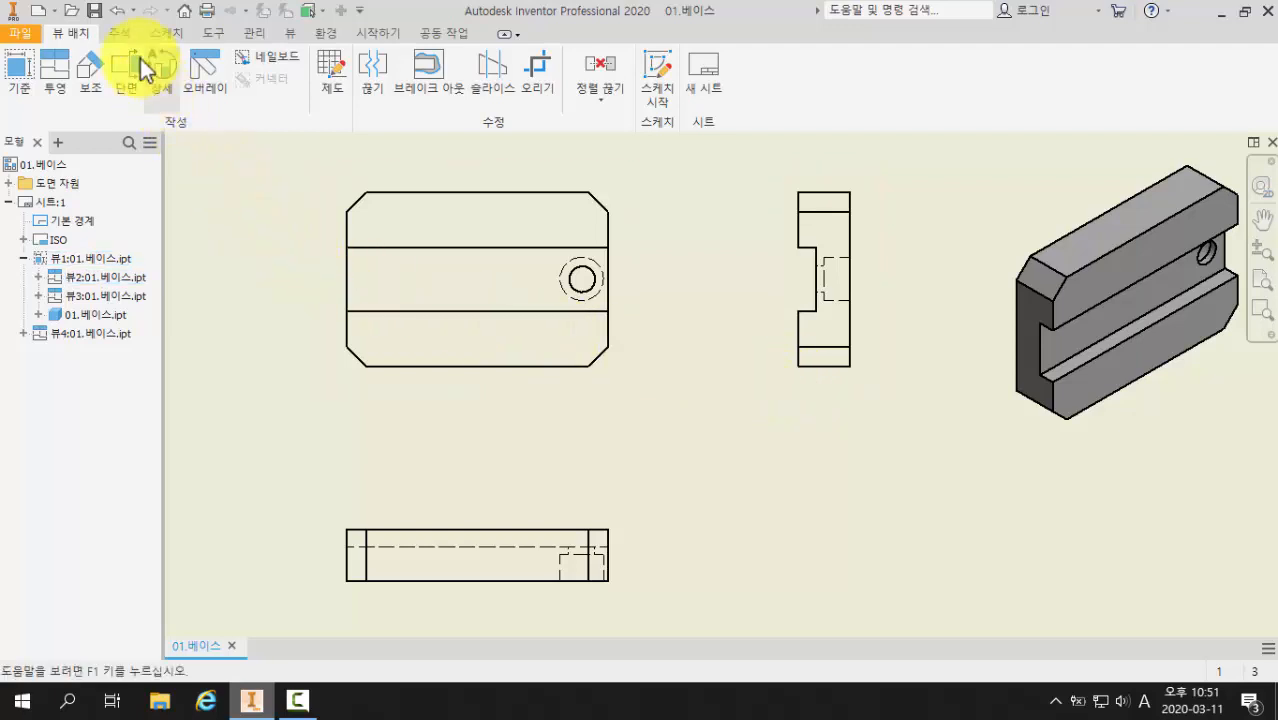
click(122, 32)
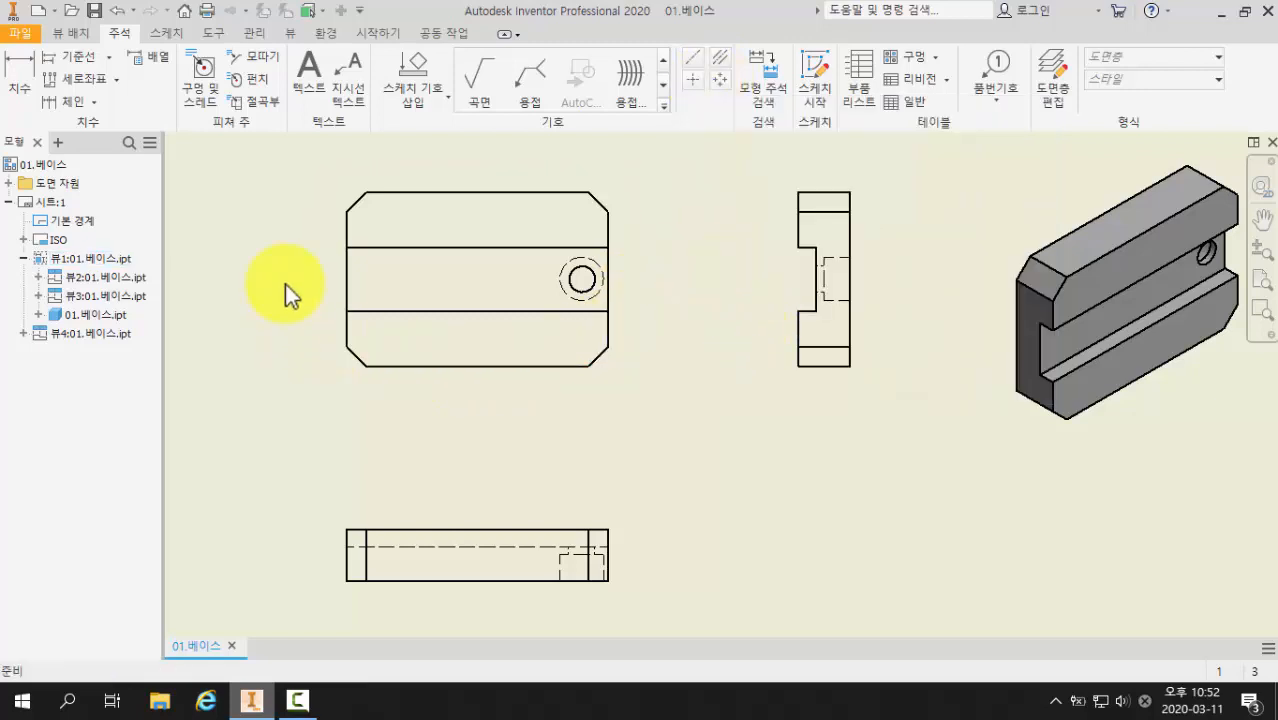
click(572, 300)
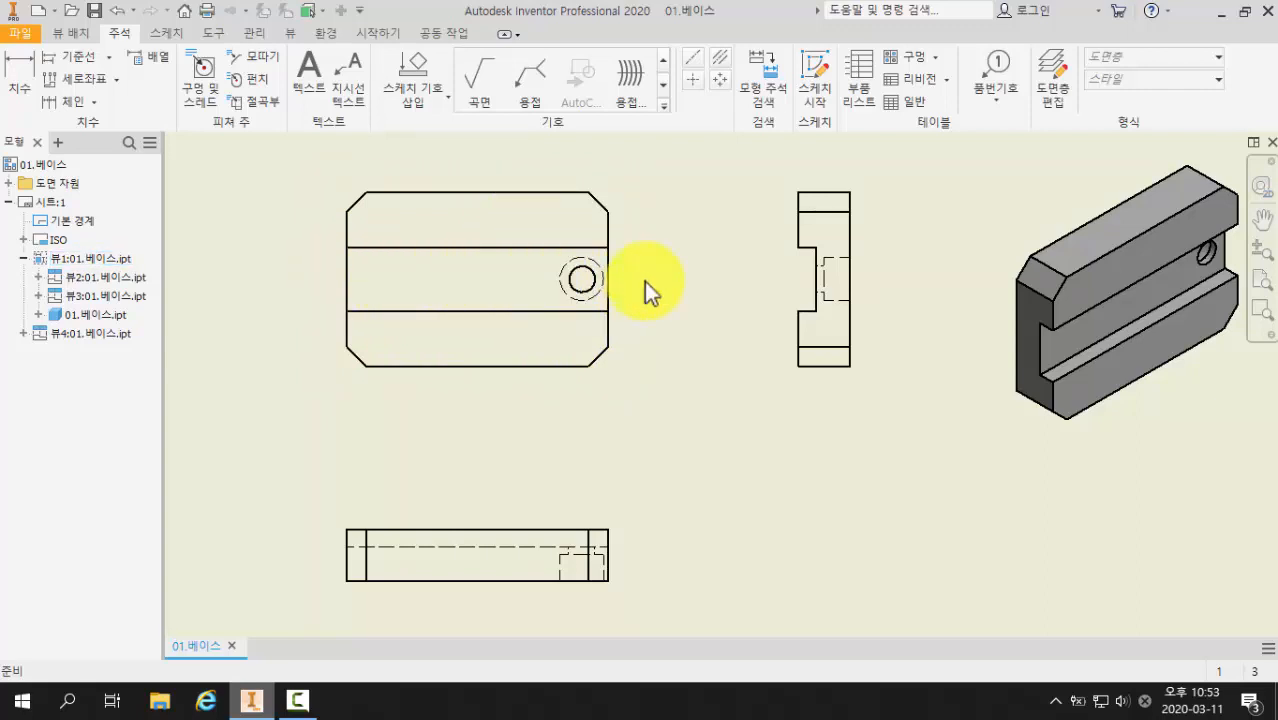
click(693, 57)
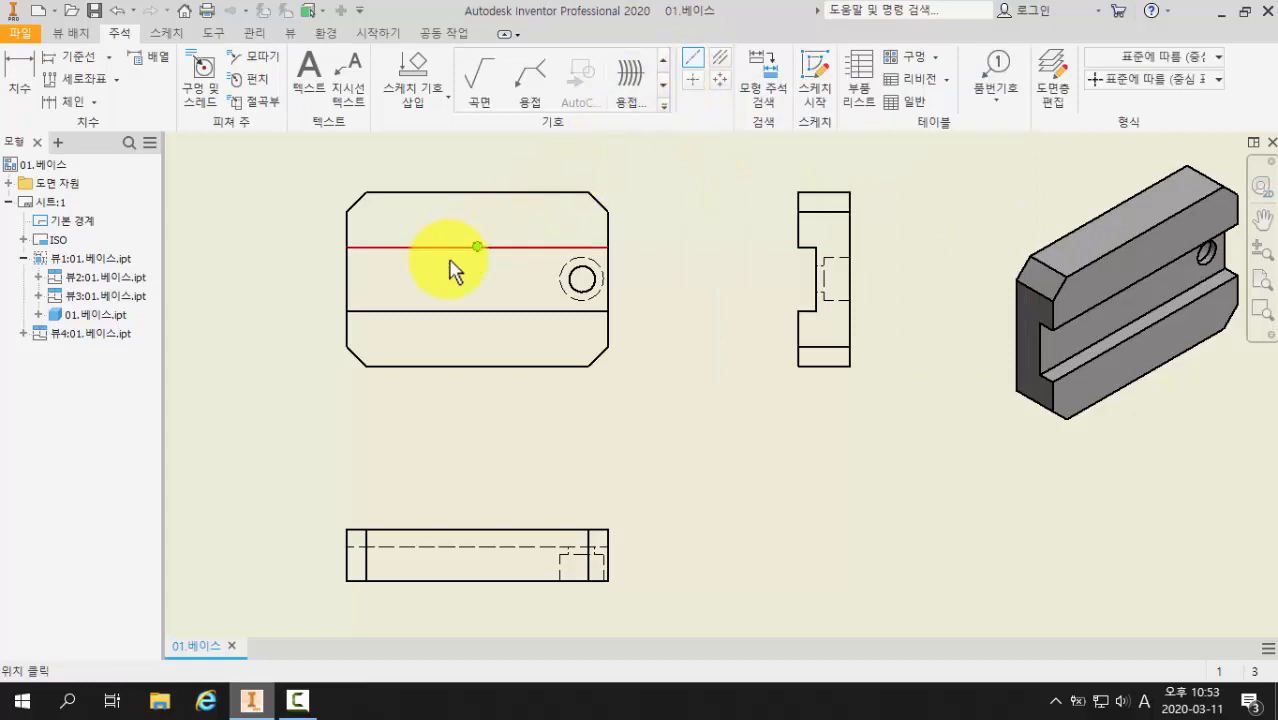
click(347, 278)
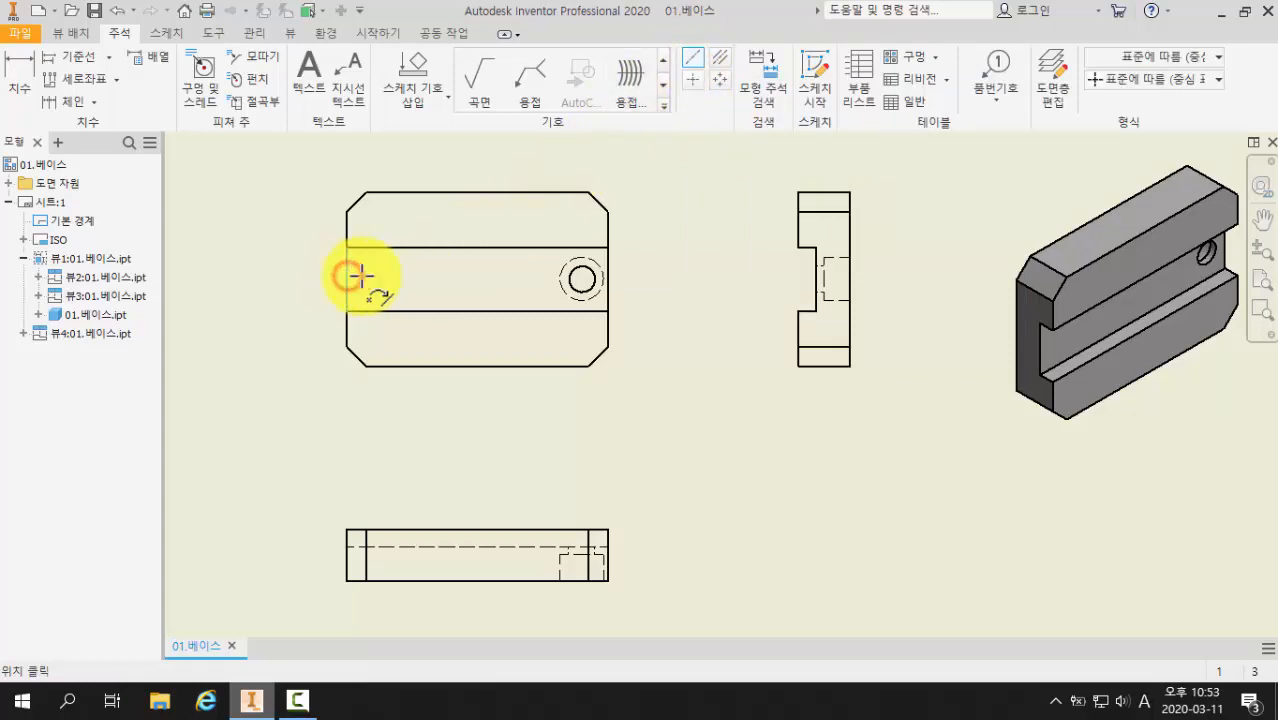
click(582, 279)
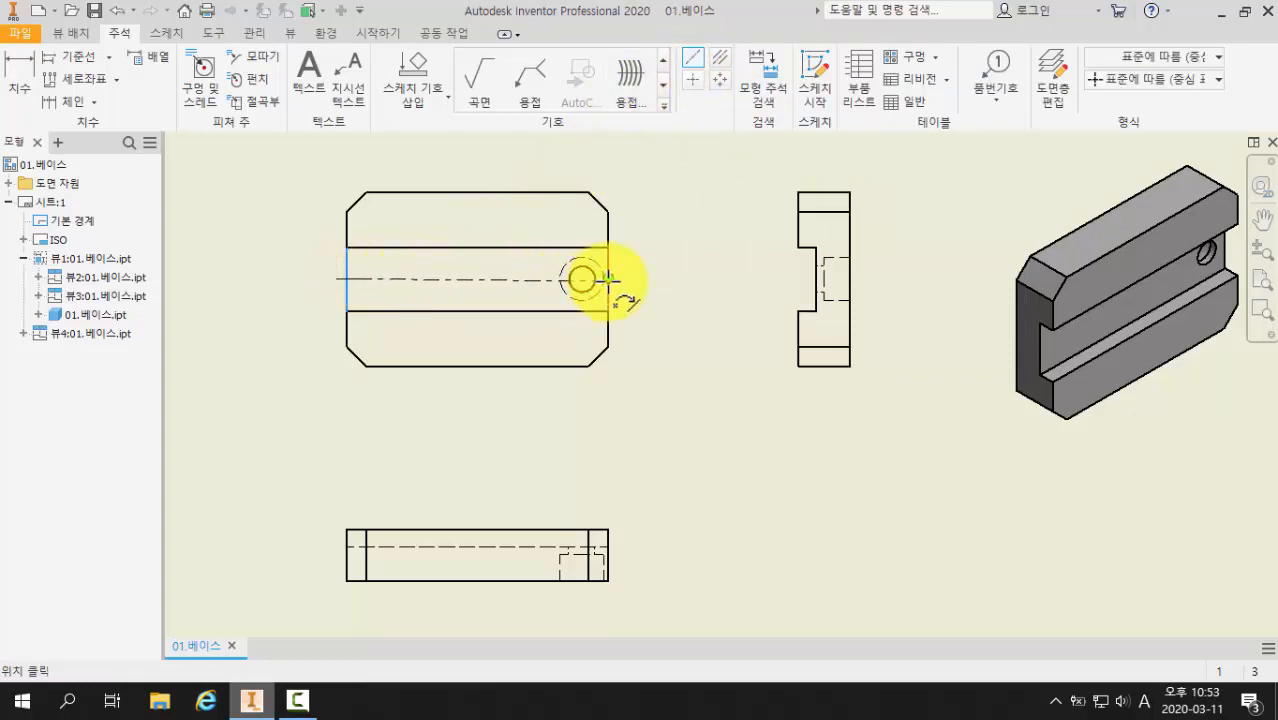
right_click(663, 276)
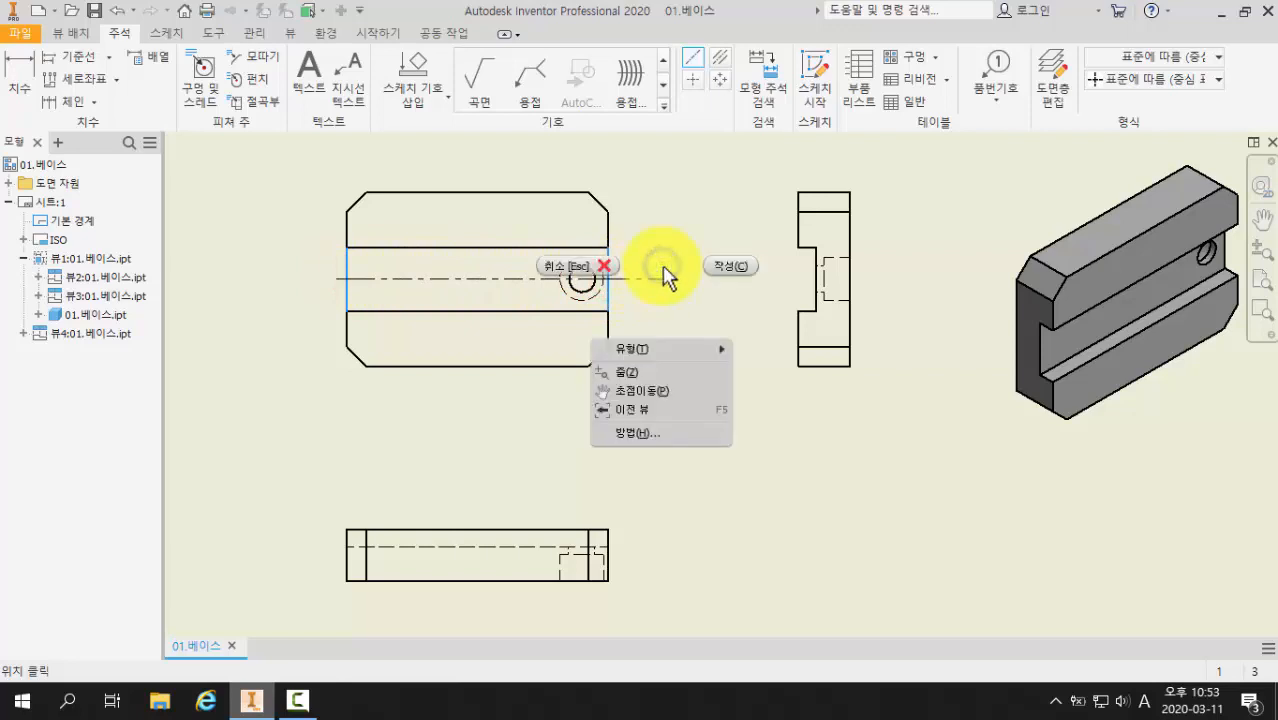
click(725, 268)
click(717, 261)
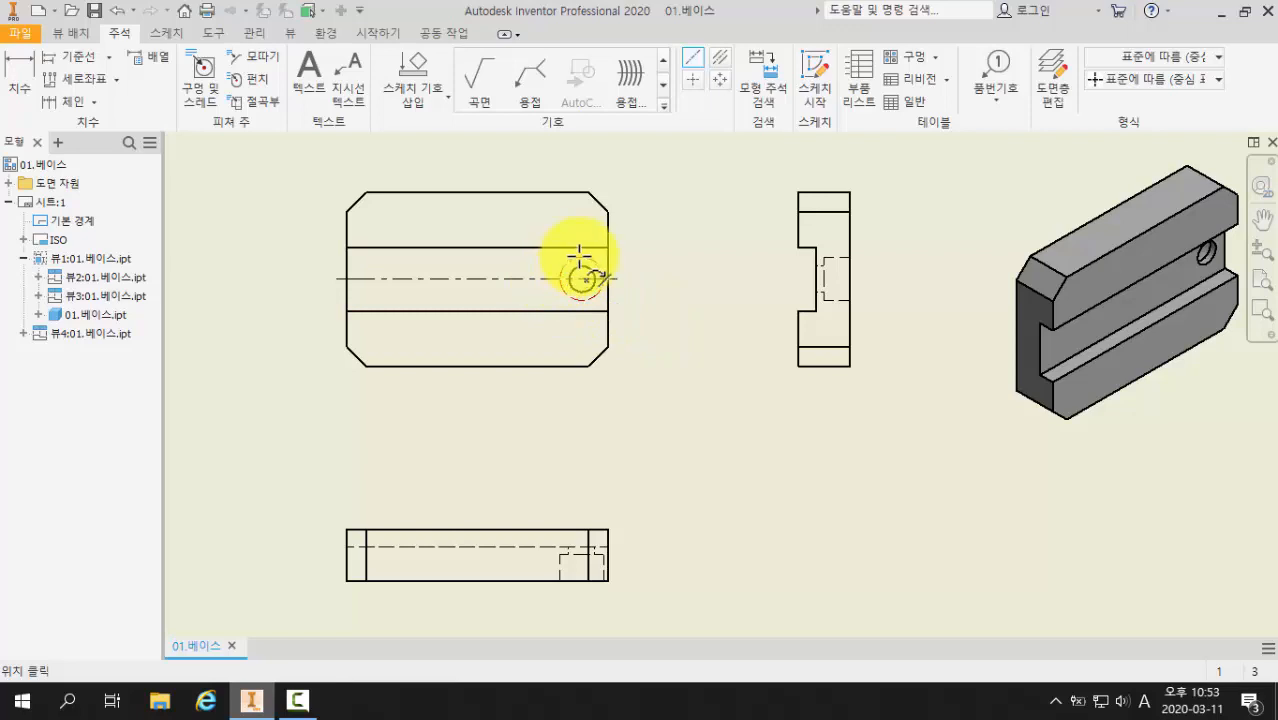
Step: Add a center mark to the counterbored hole in the base view
scroll(557, 268, up, 2)
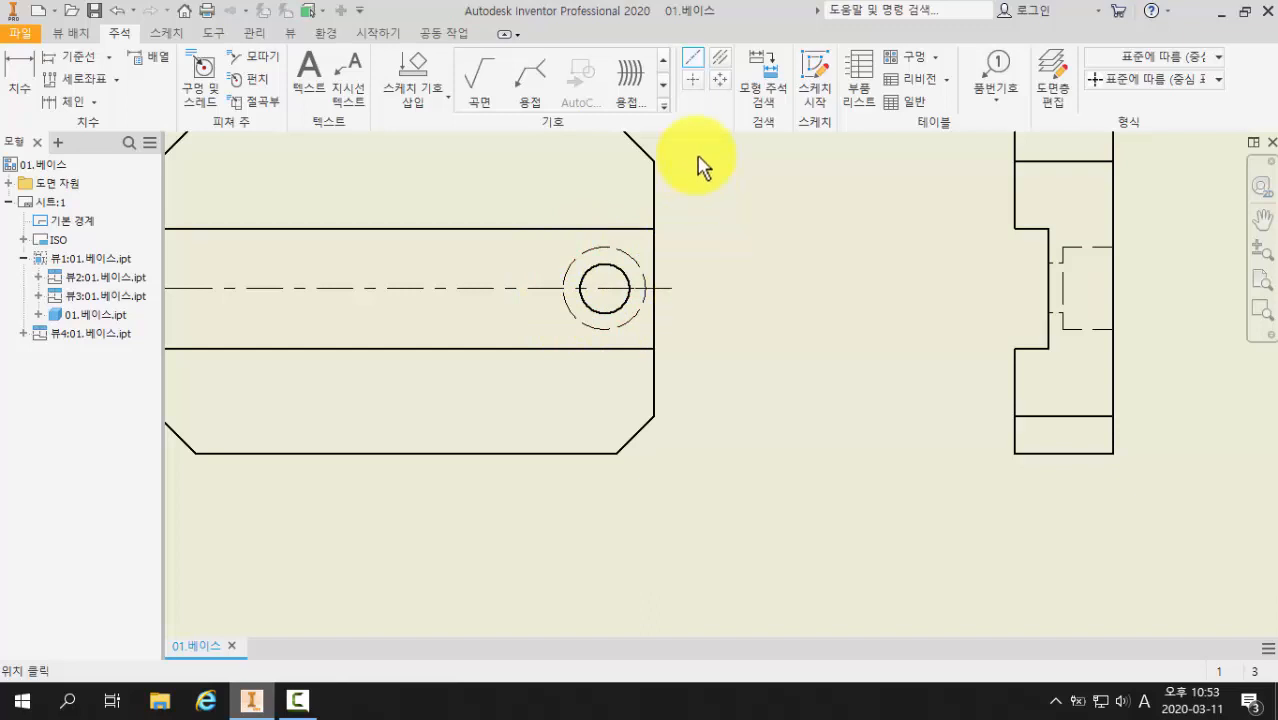
click(691, 80)
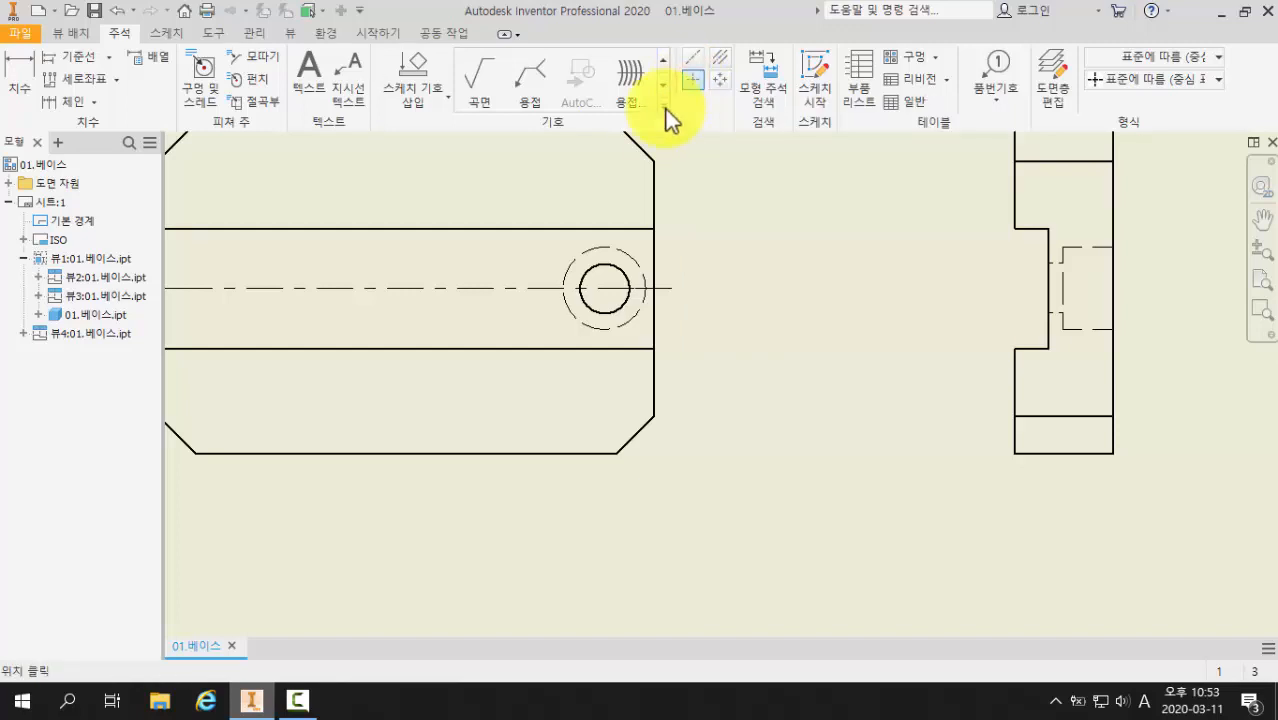
click(616, 248)
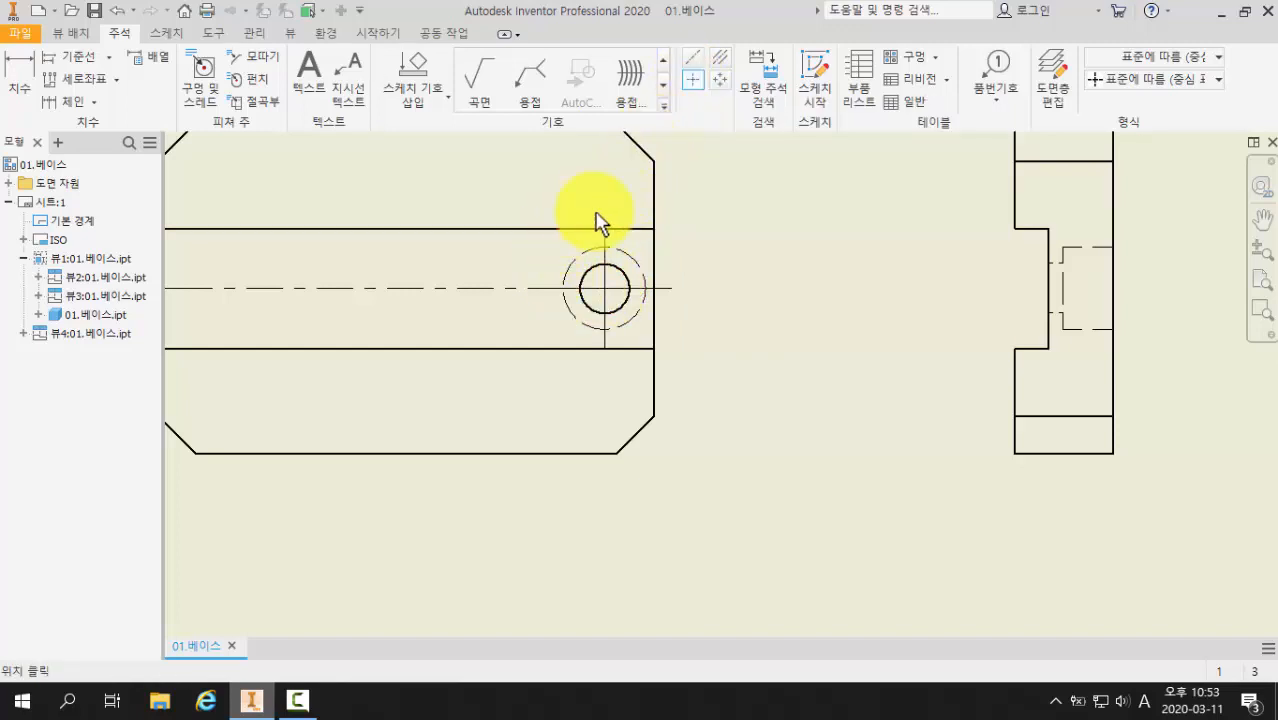
Step: Add a horizontal bisector centerline to the side view between its upper and lower outer edges
scroll(680, 262, down, 2)
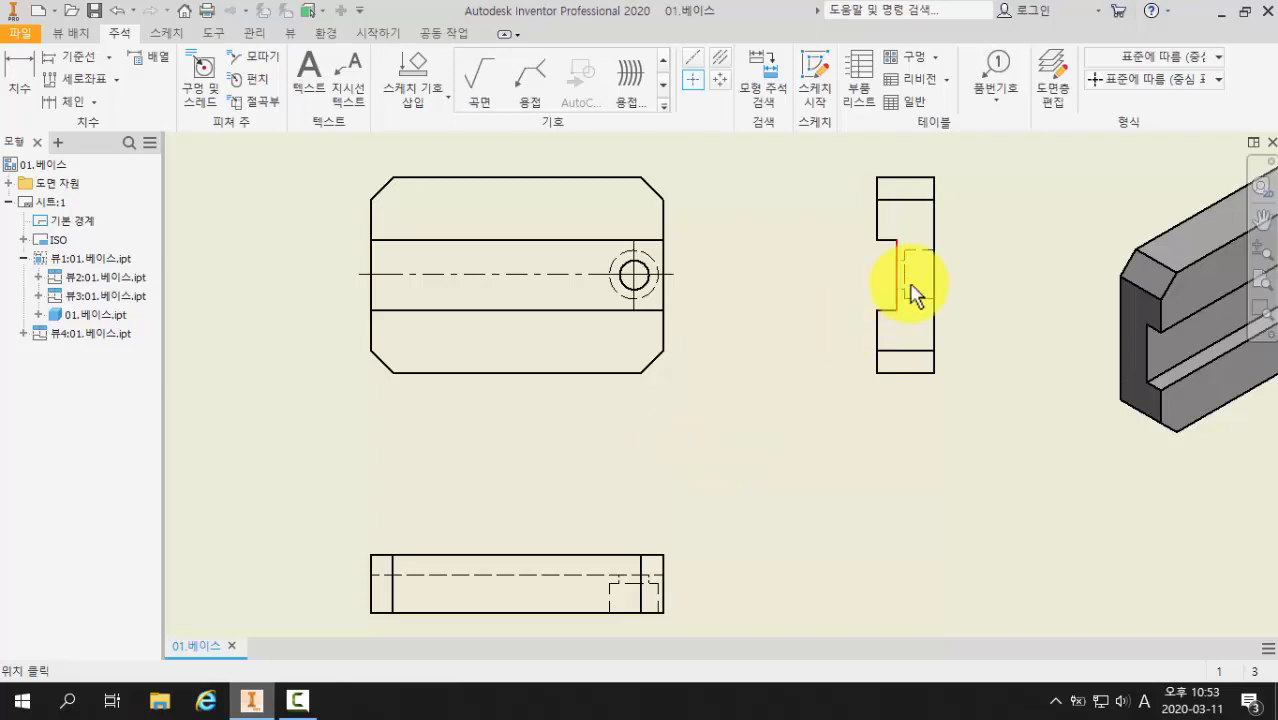
scroll(910, 282, up, 2)
scroll(855, 335, down, 1)
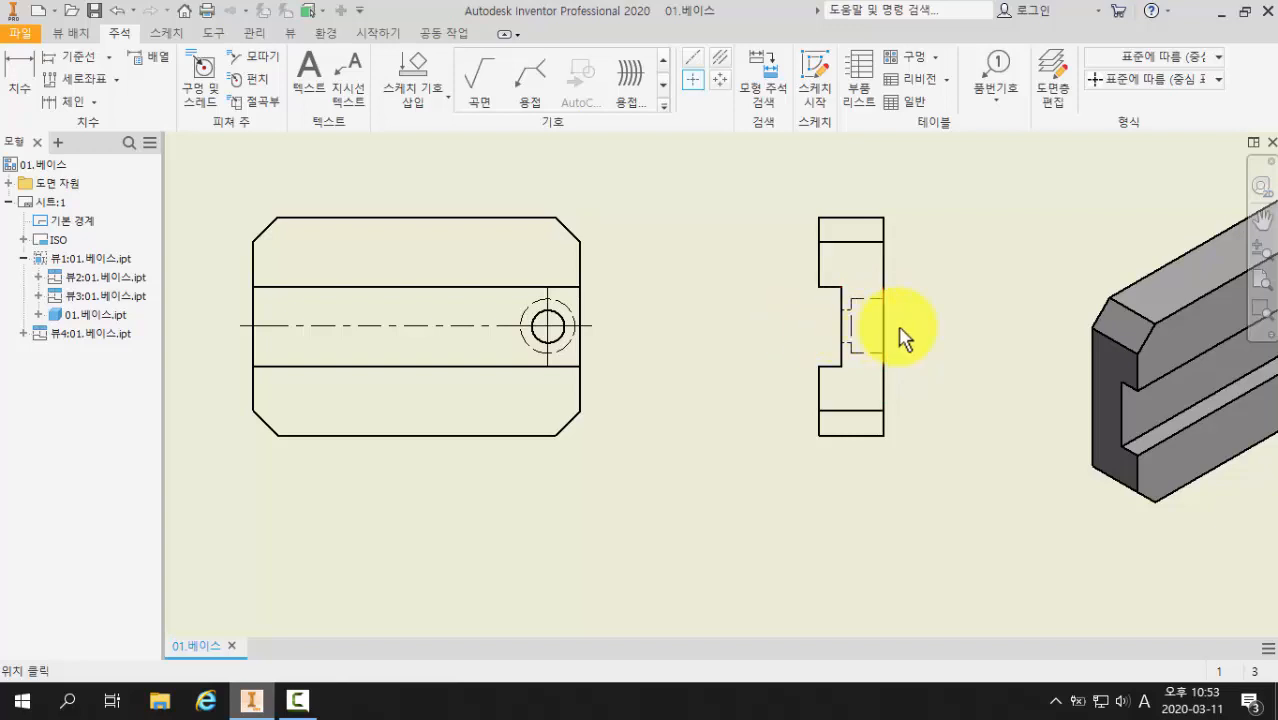
click(697, 84)
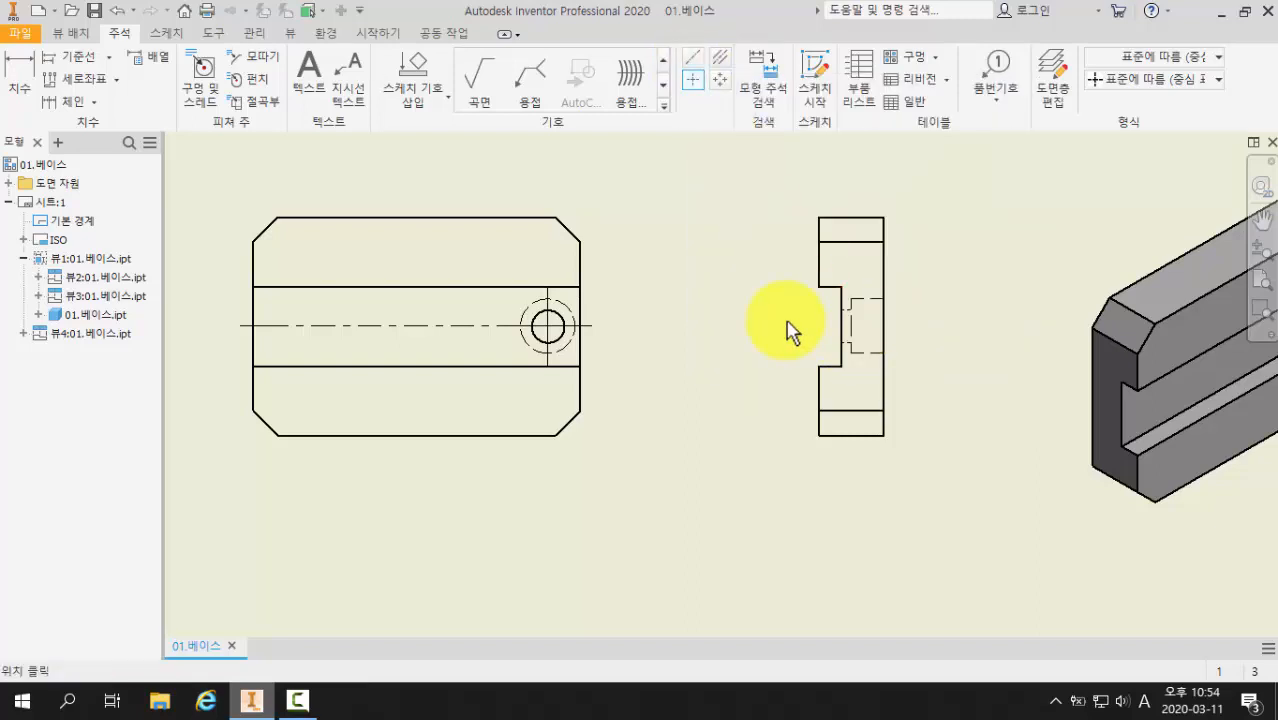
click(720, 57)
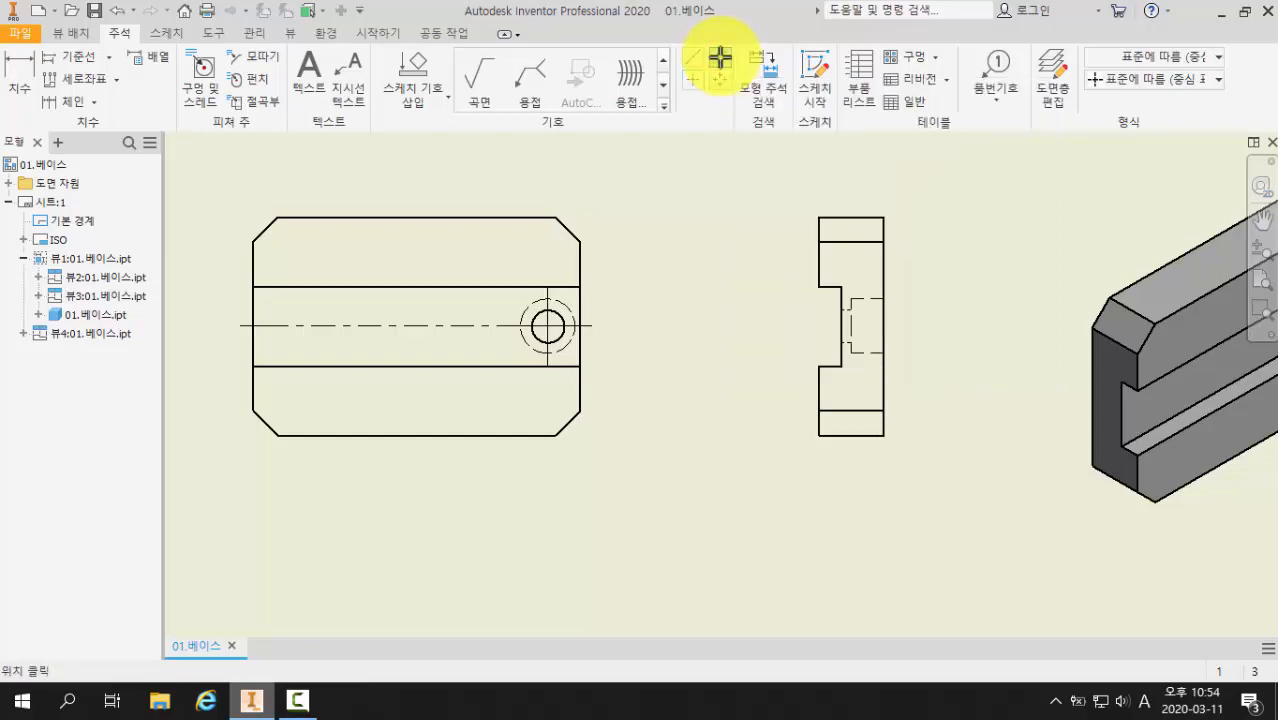
click(829, 218)
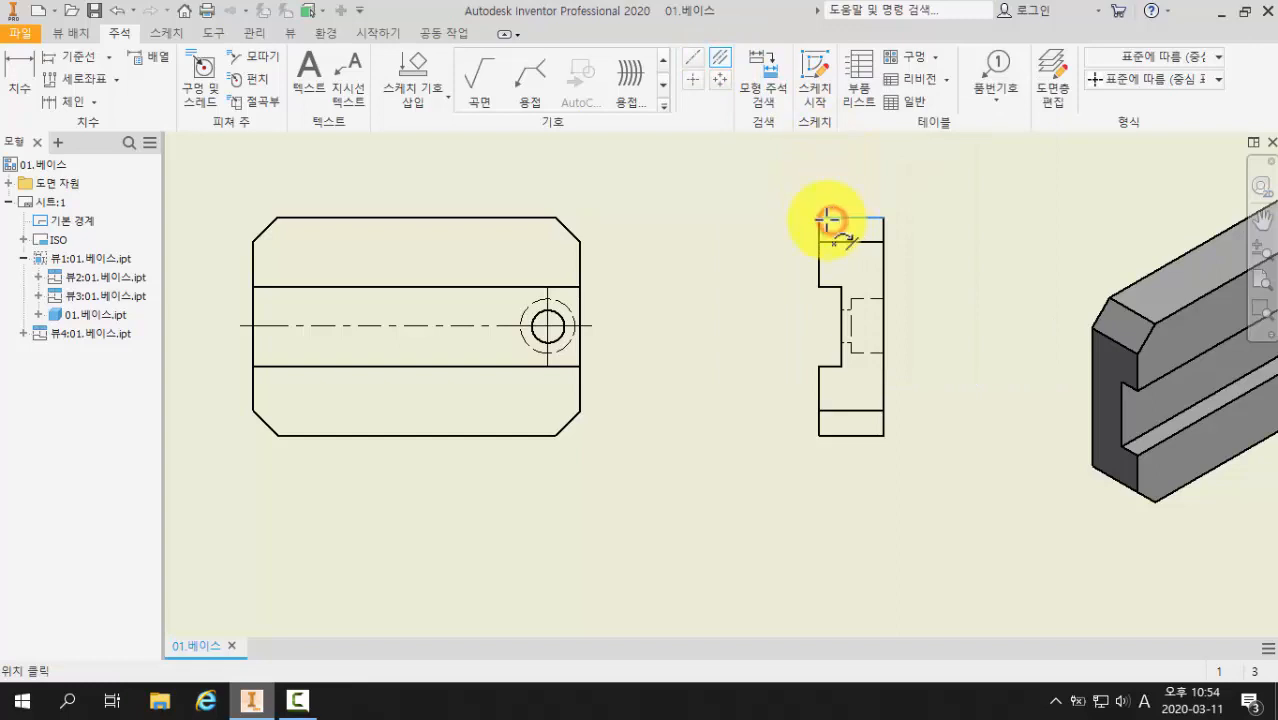
click(830, 434)
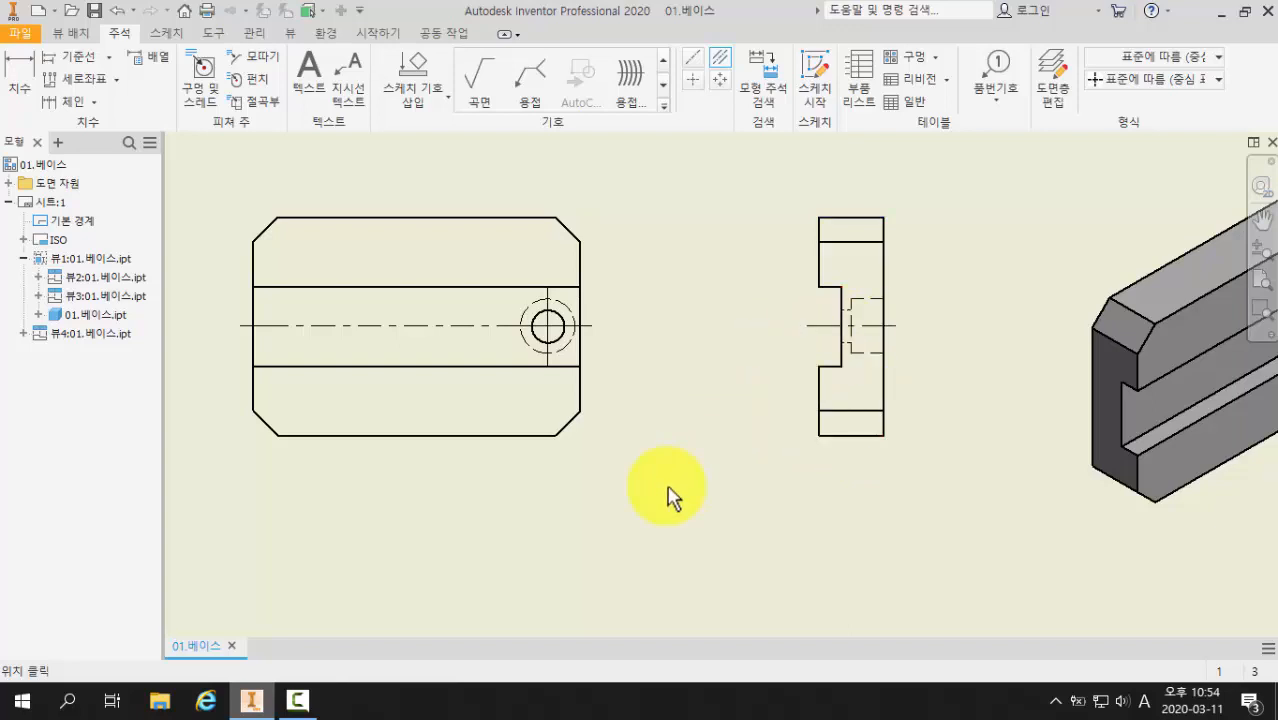
Step: Add a bisector centerline between the counterbore's two hidden side edges in the projected view below the base view
middle_drag(668, 487, 816, 297)
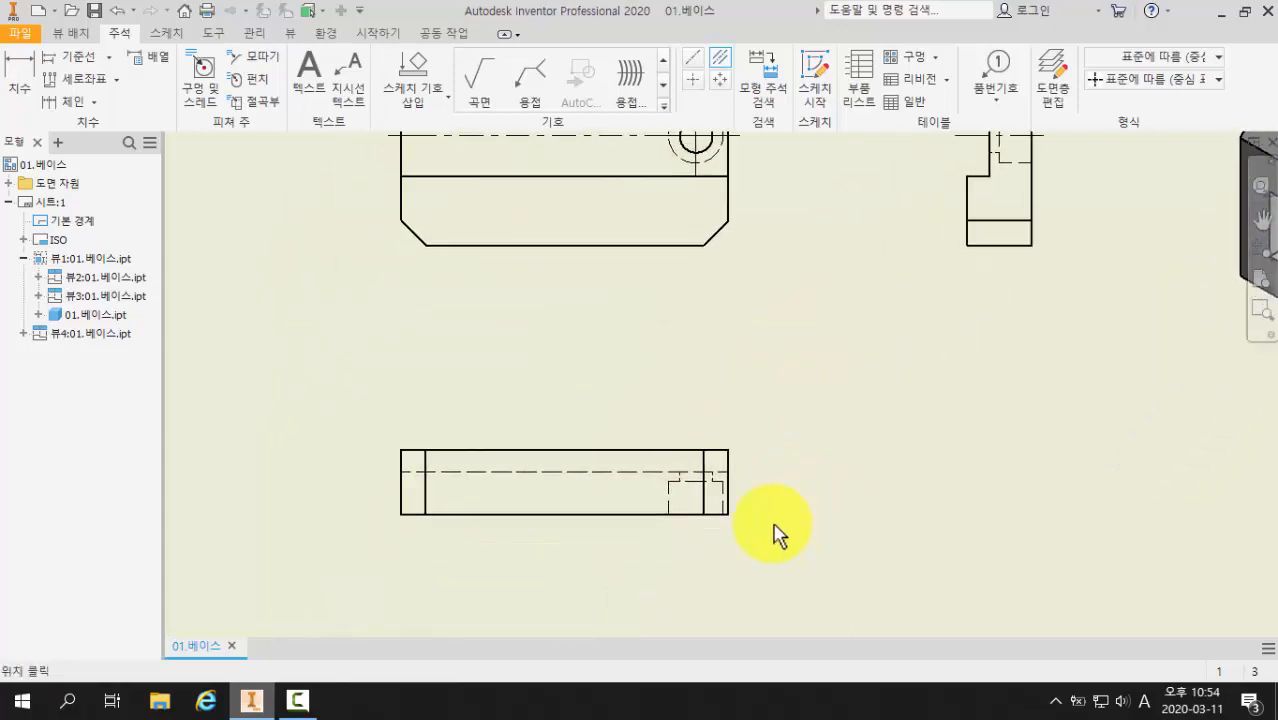
middle_drag(772, 524, 760, 485)
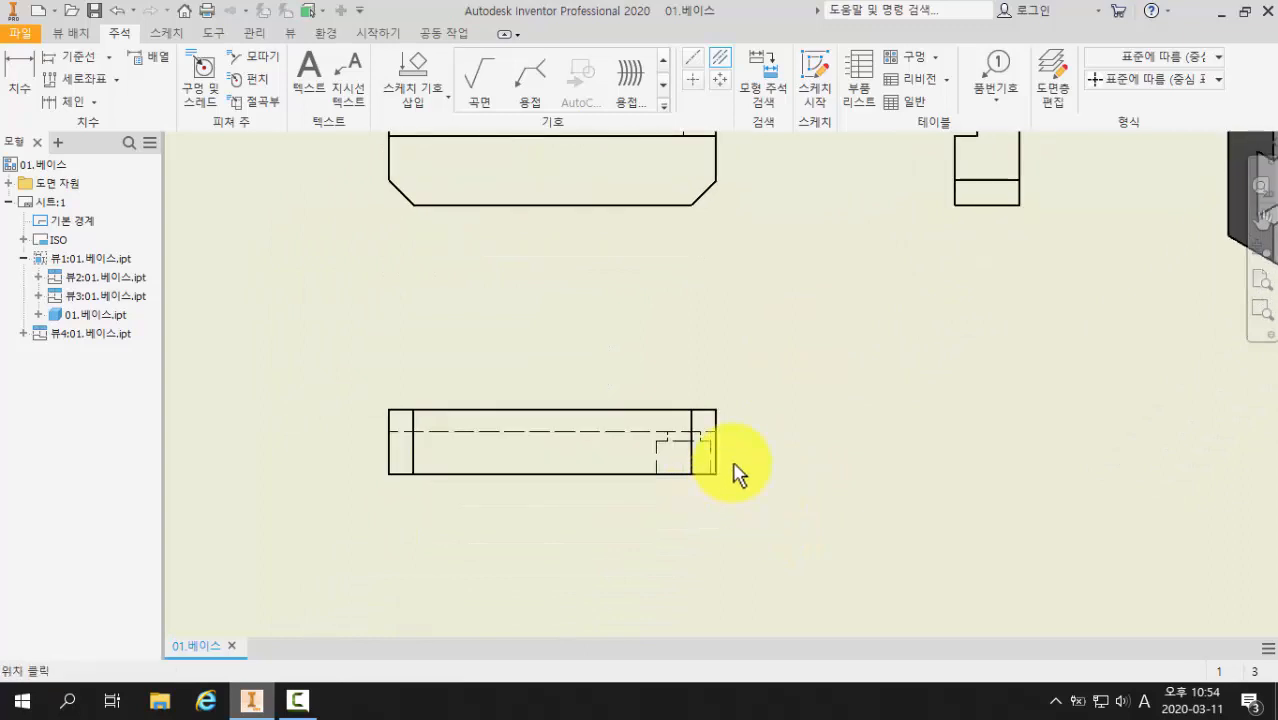
scroll(735, 474, up, 3)
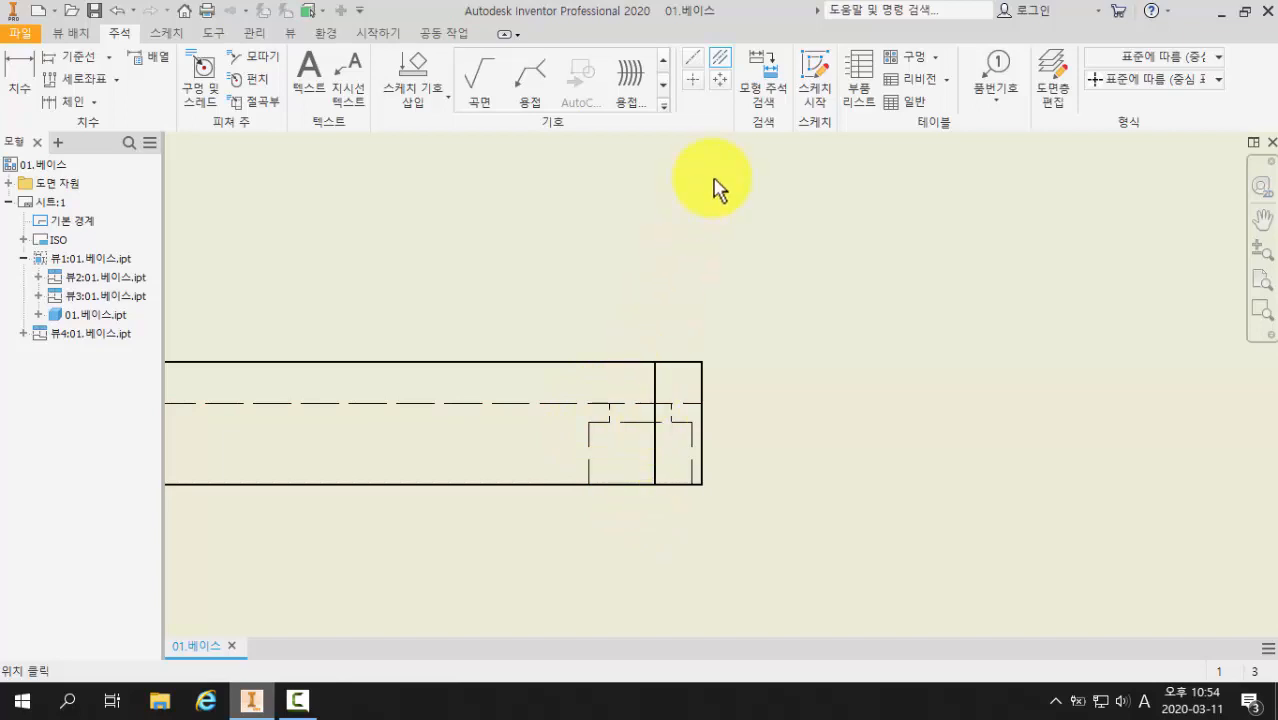
click(720, 62)
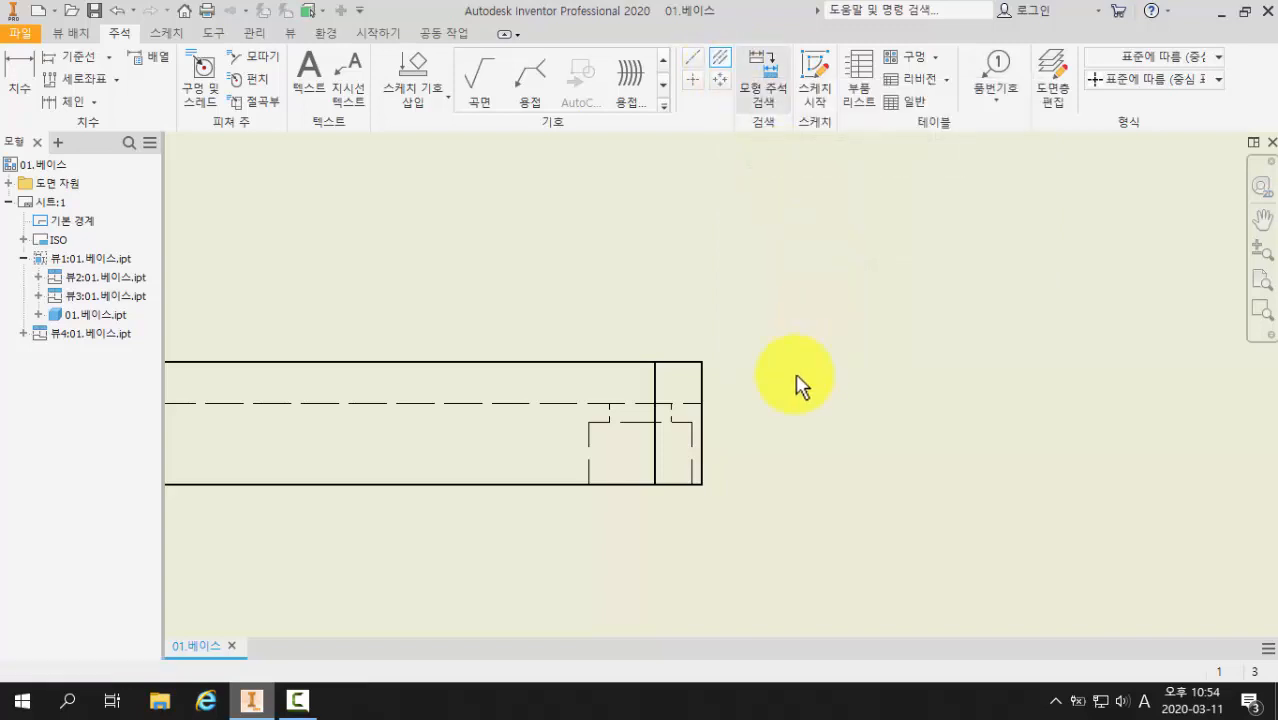
click(590, 440)
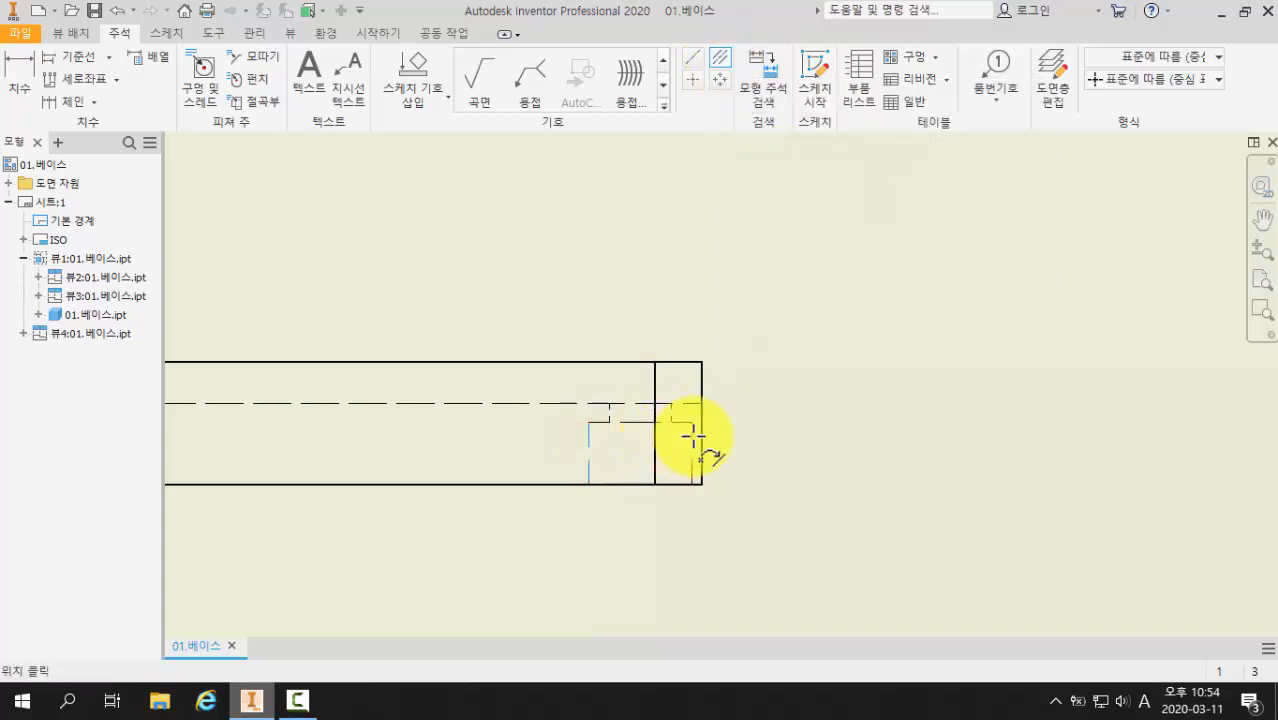
click(690, 437)
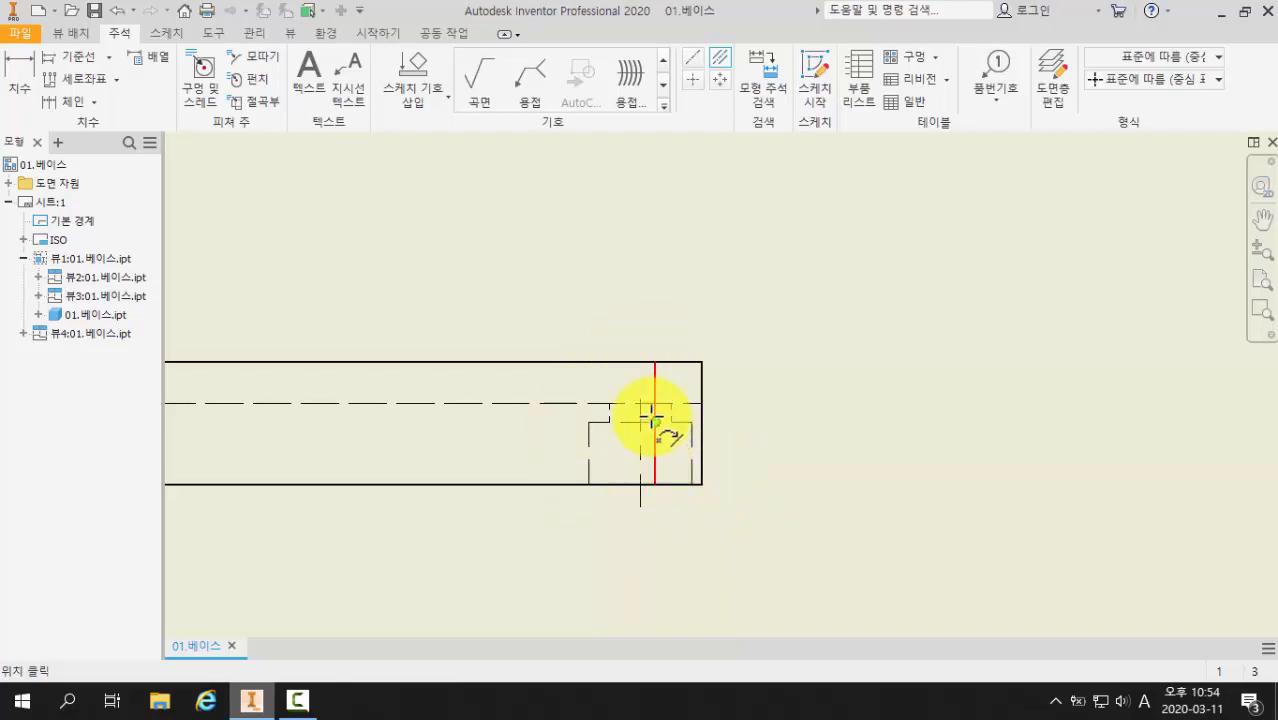
click(718, 68)
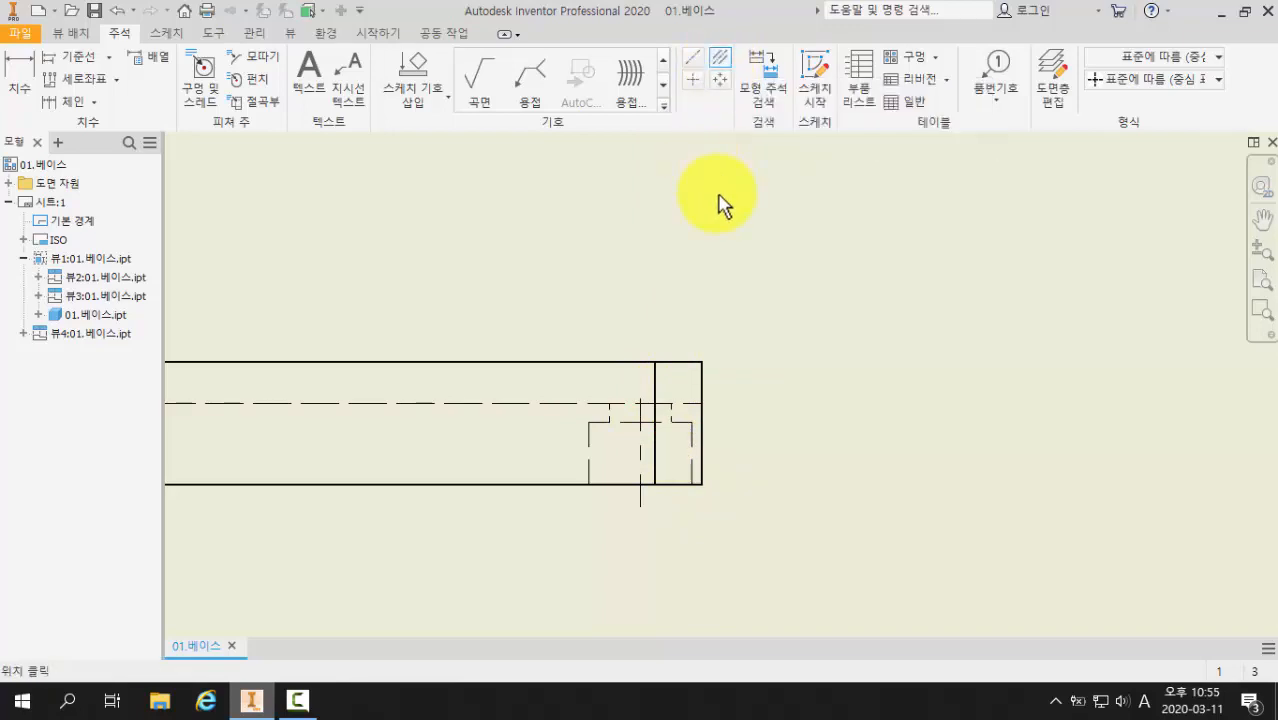
key(Escape)
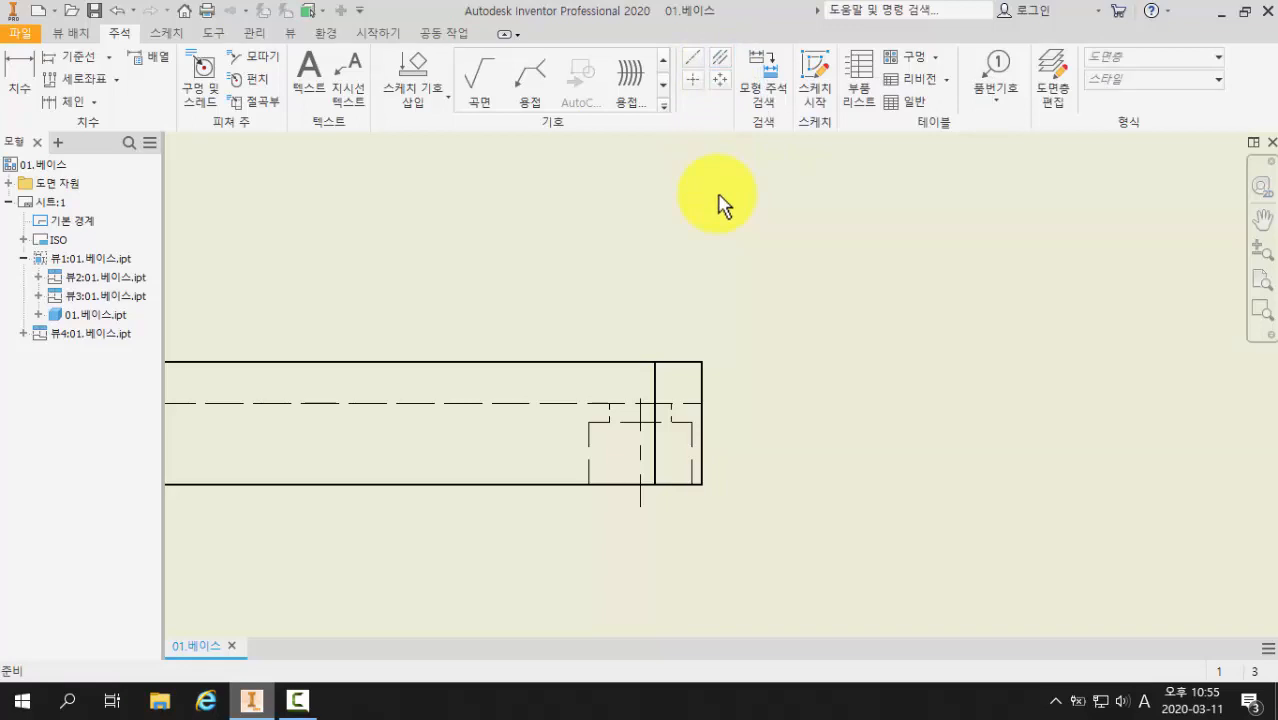
Step: Extend the upper end of the counterbore's centerline slightly upward in the lower projected view
scroll(659, 457, down, 3)
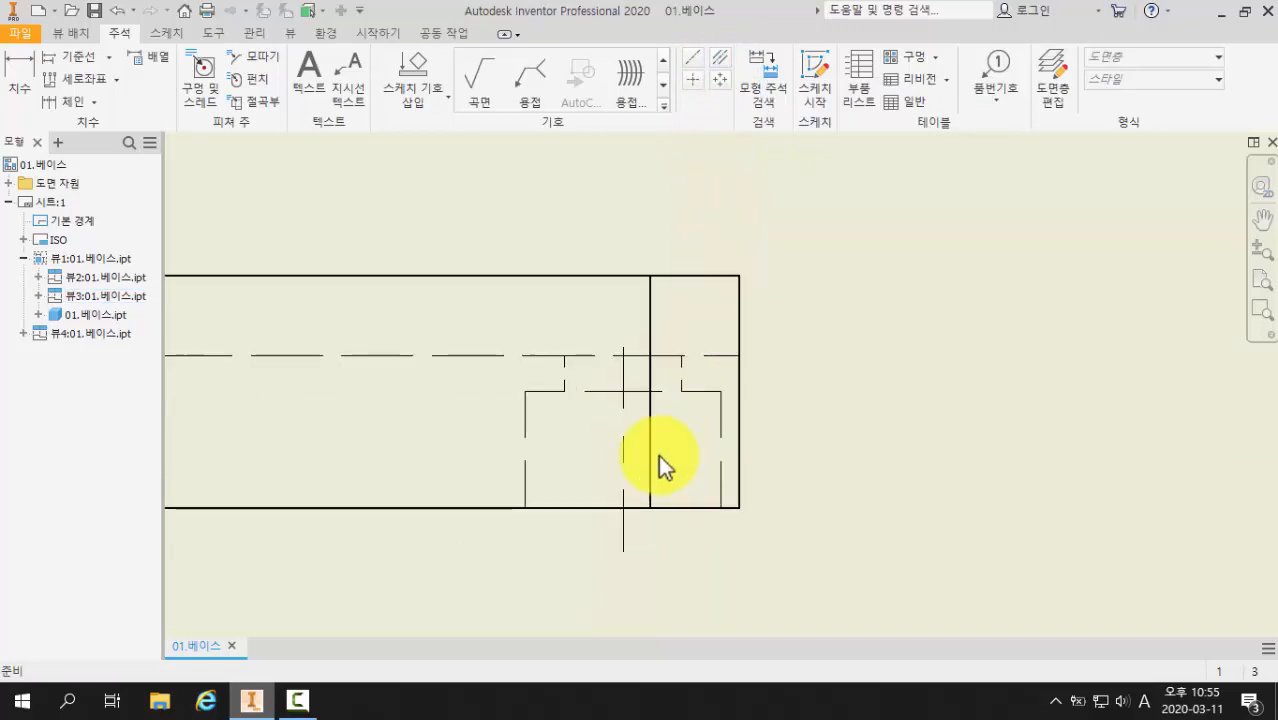
click(624, 408)
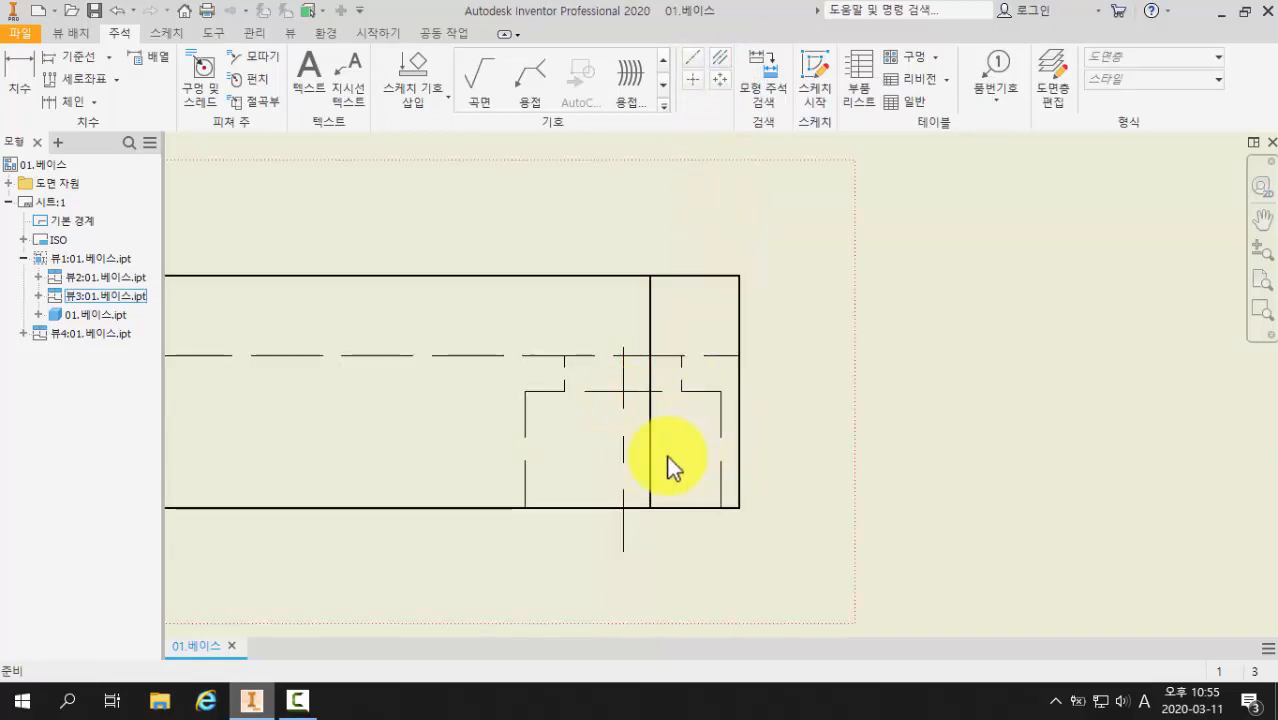
click(624, 346)
mouse_move(624, 346)
mouse_down()
mouse_move(638, 172)
mouse_move(613, 297)
mouse_move(623, 330)
mouse_up()
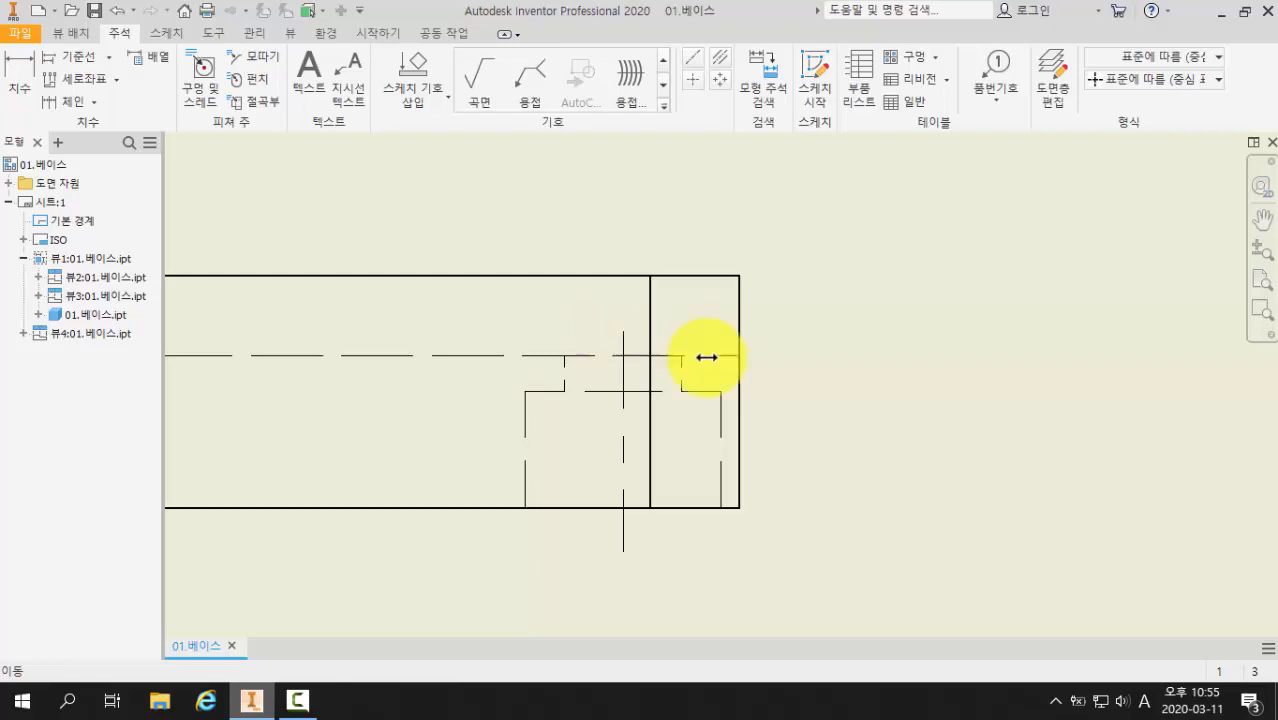
click(940, 404)
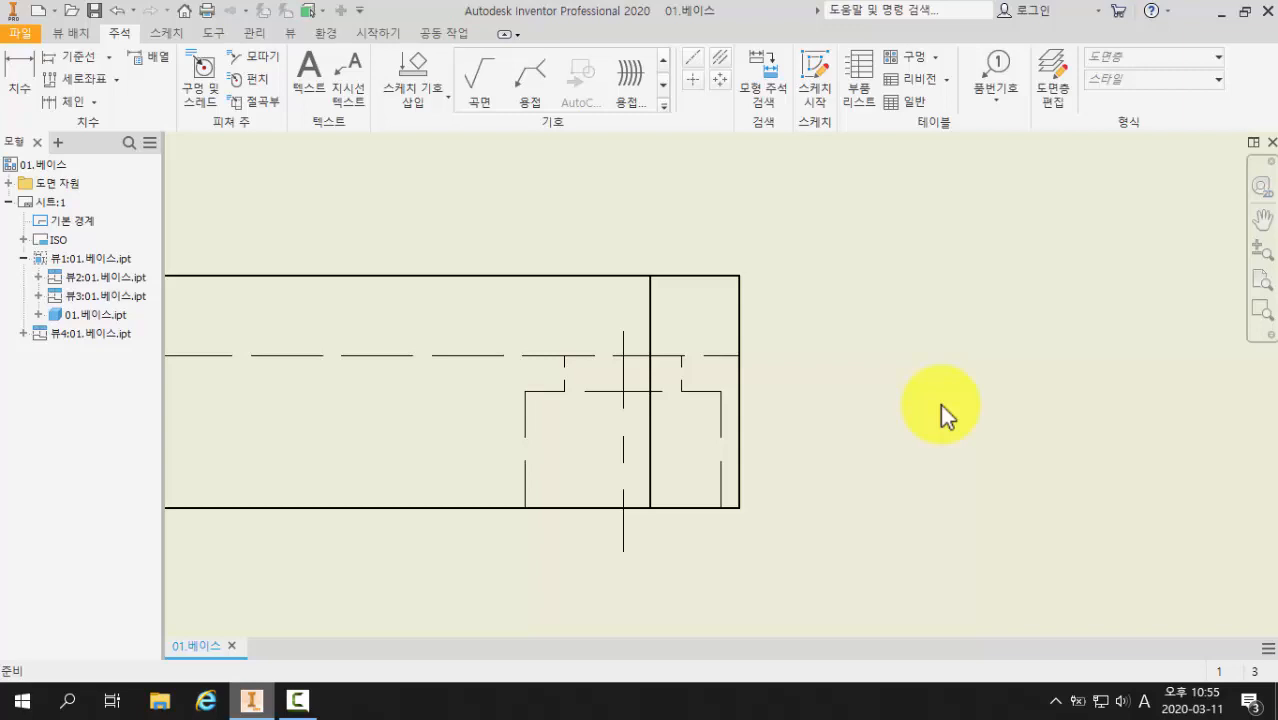
Step: Turn off the side view's style inheritance from the base view and display it with hidden lines removed
scroll(940, 404, down, 4)
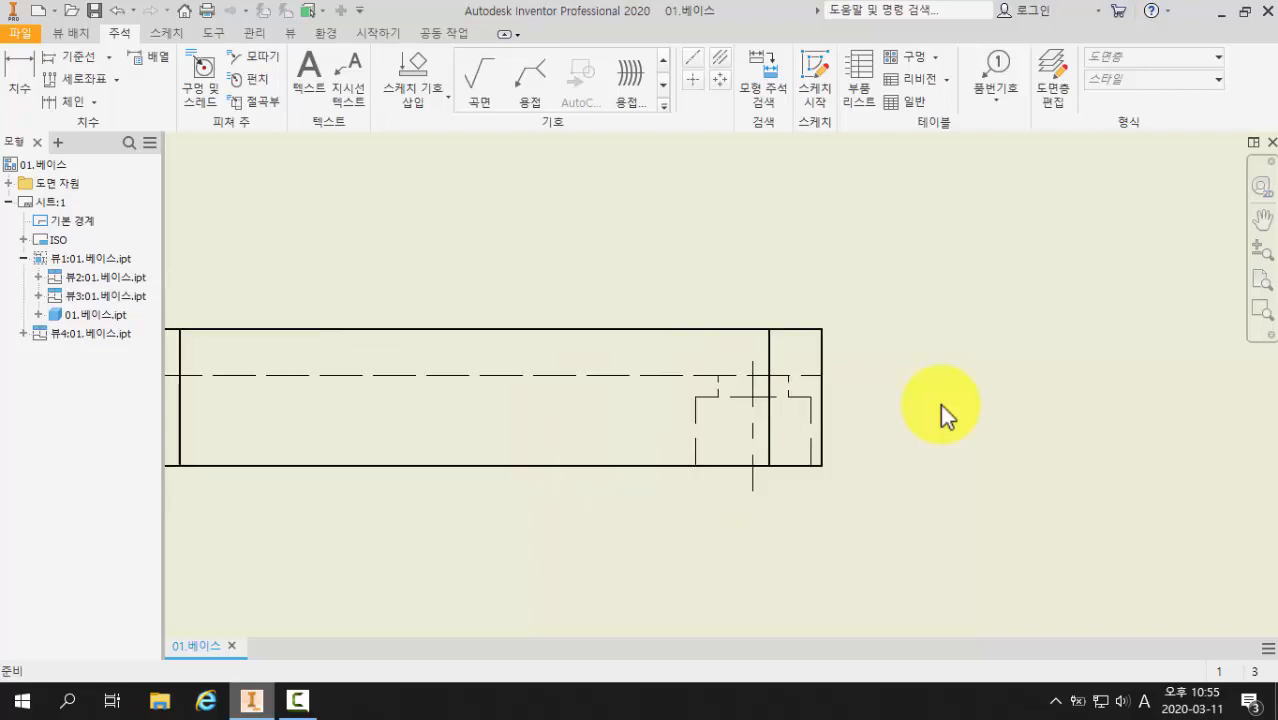
scroll(940, 404, down, 2)
mouse_move(945, 400)
middle_down()
mouse_move(813, 505)
mouse_move(731, 520)
middle_up()
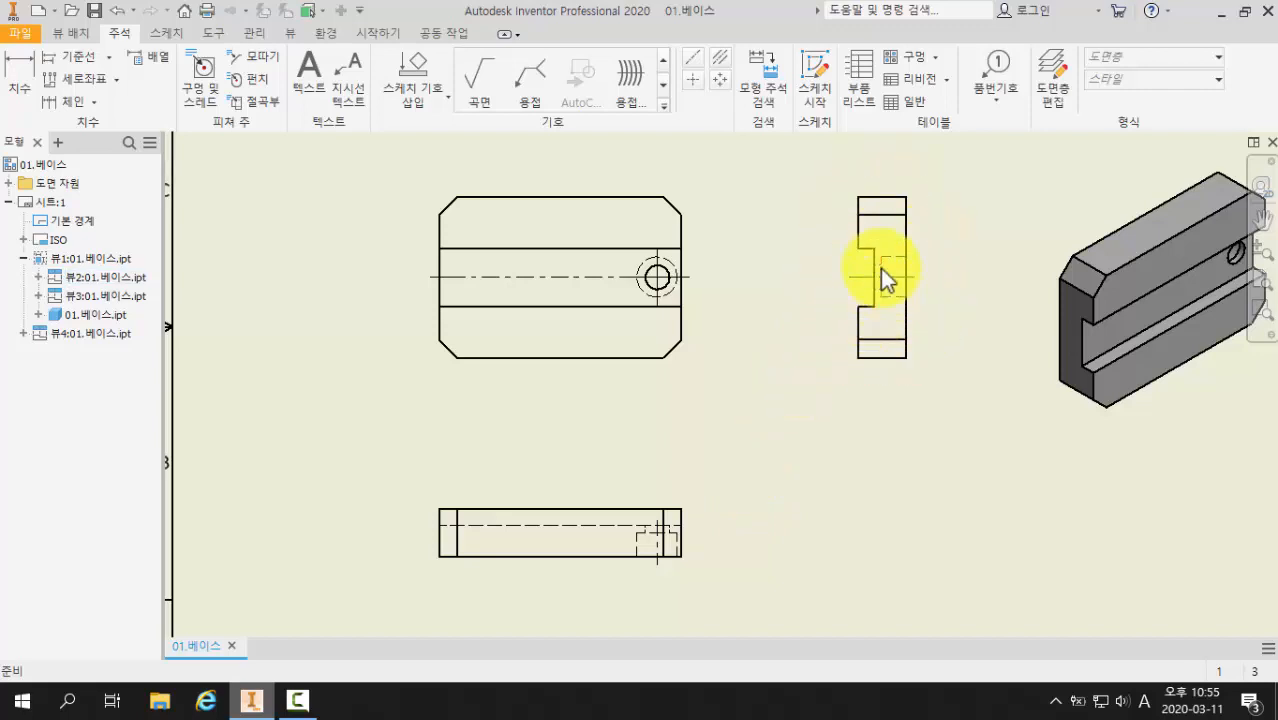
scroll(880, 268, up, 3)
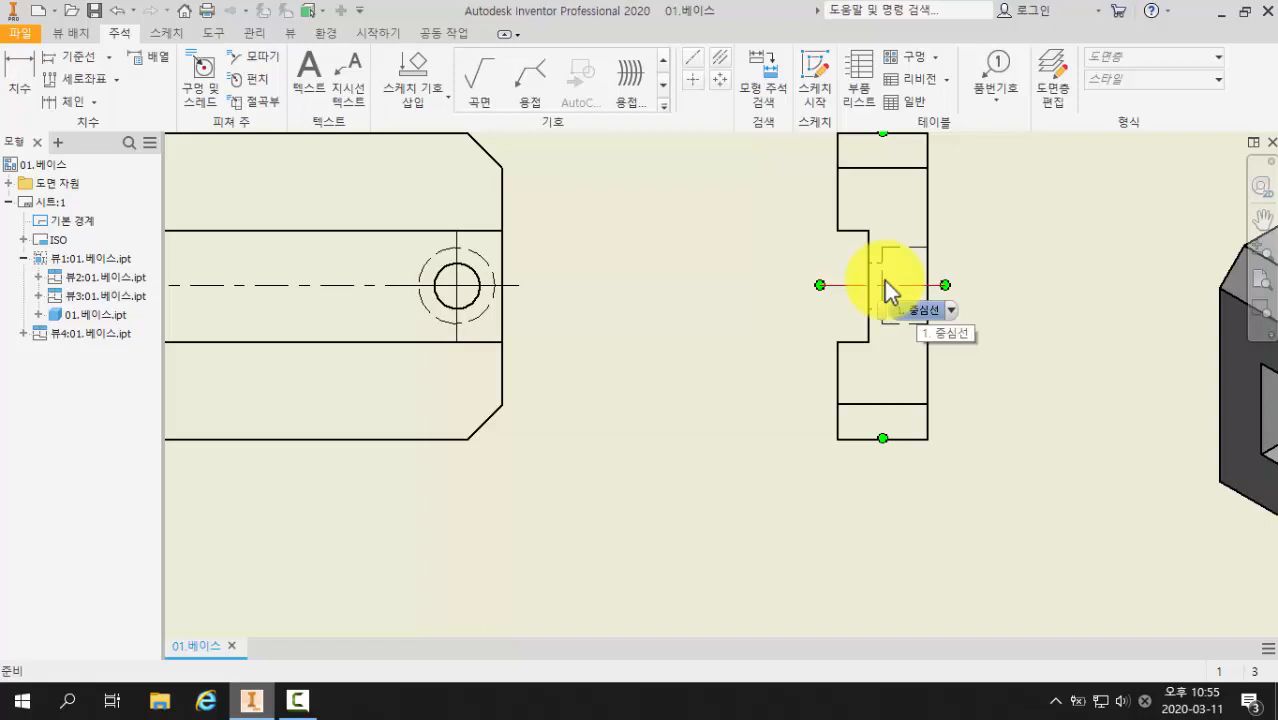
scroll(1118, 379, up, 2)
middle_drag(1118, 379, 1050, 371)
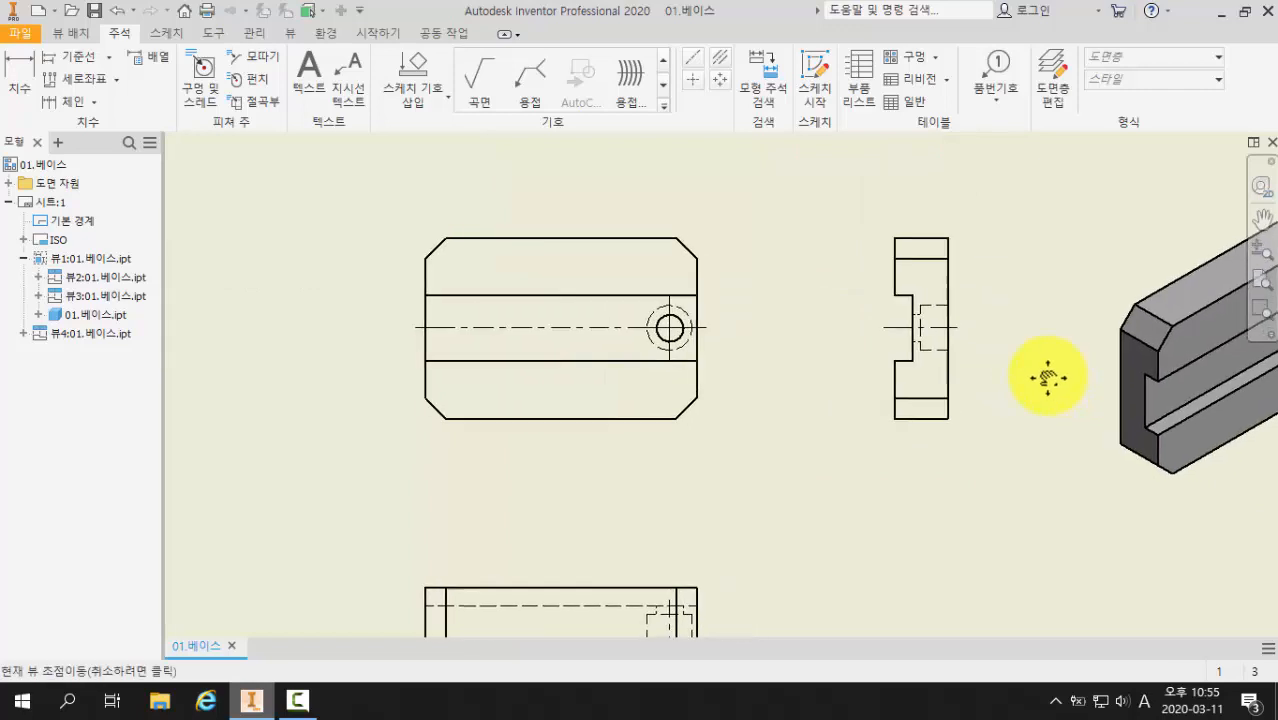
double_click(967, 285)
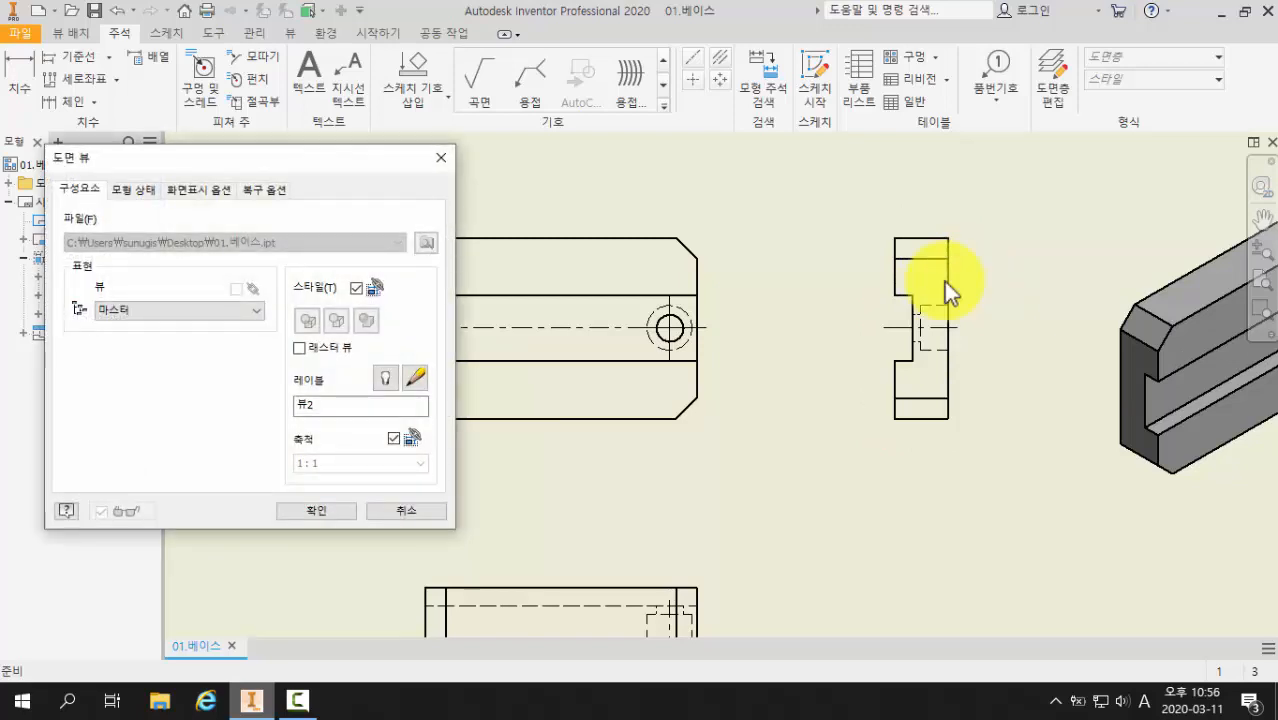
click(357, 289)
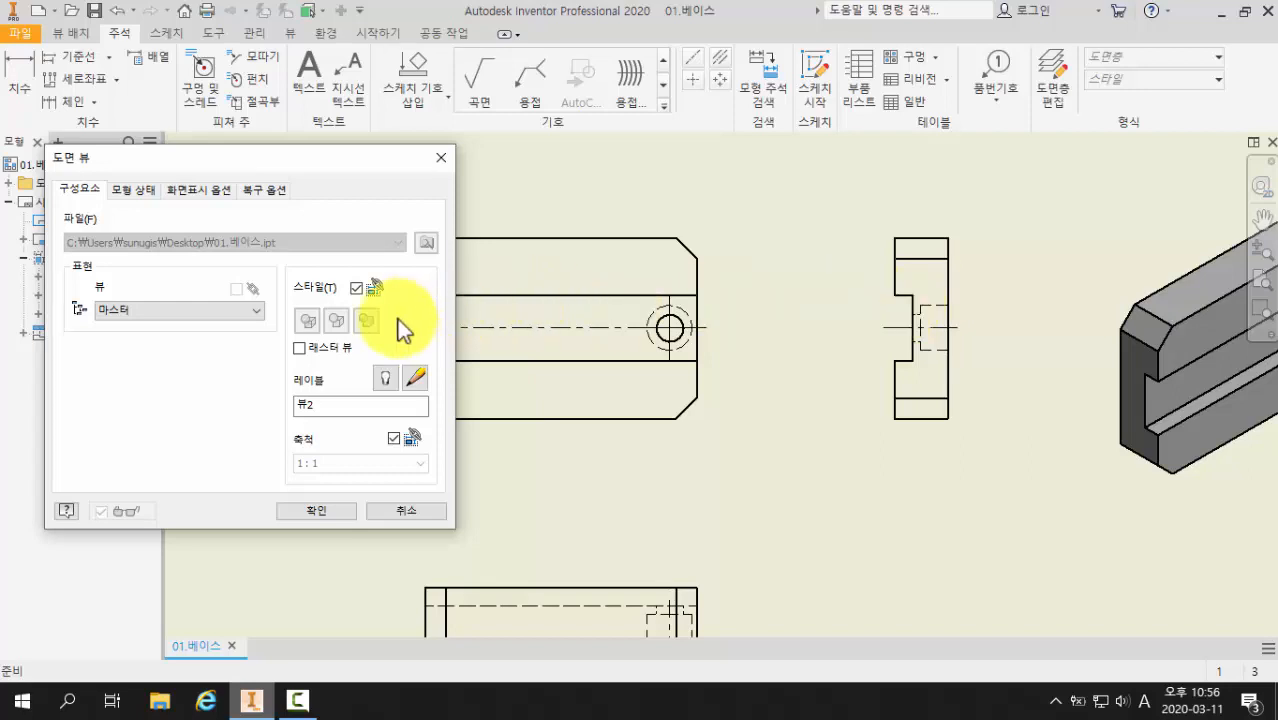
click(357, 289)
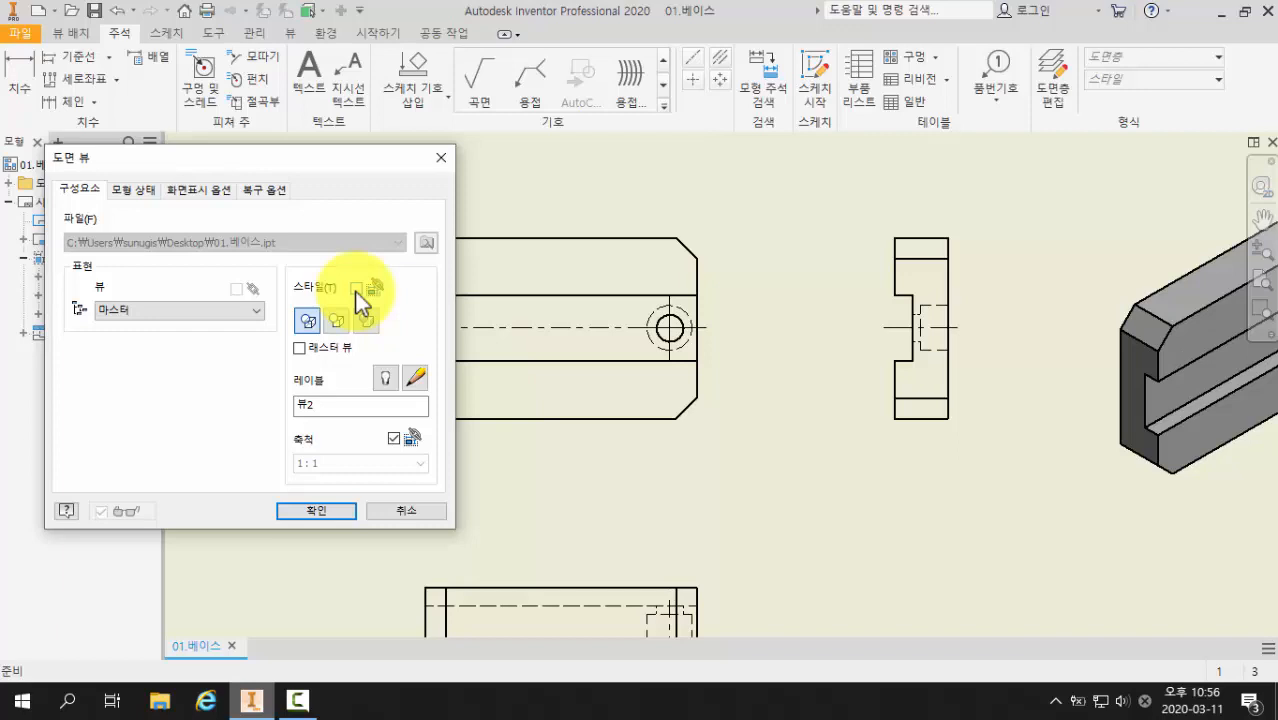
click(366, 320)
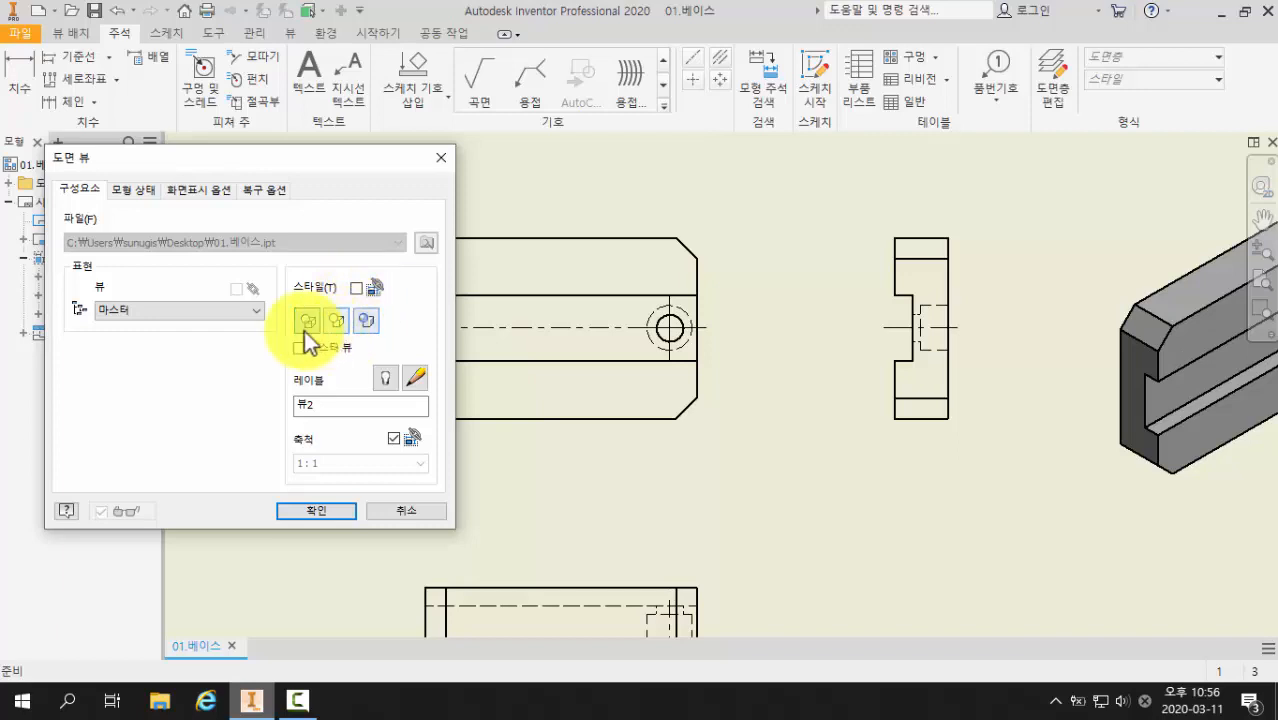
click(336, 321)
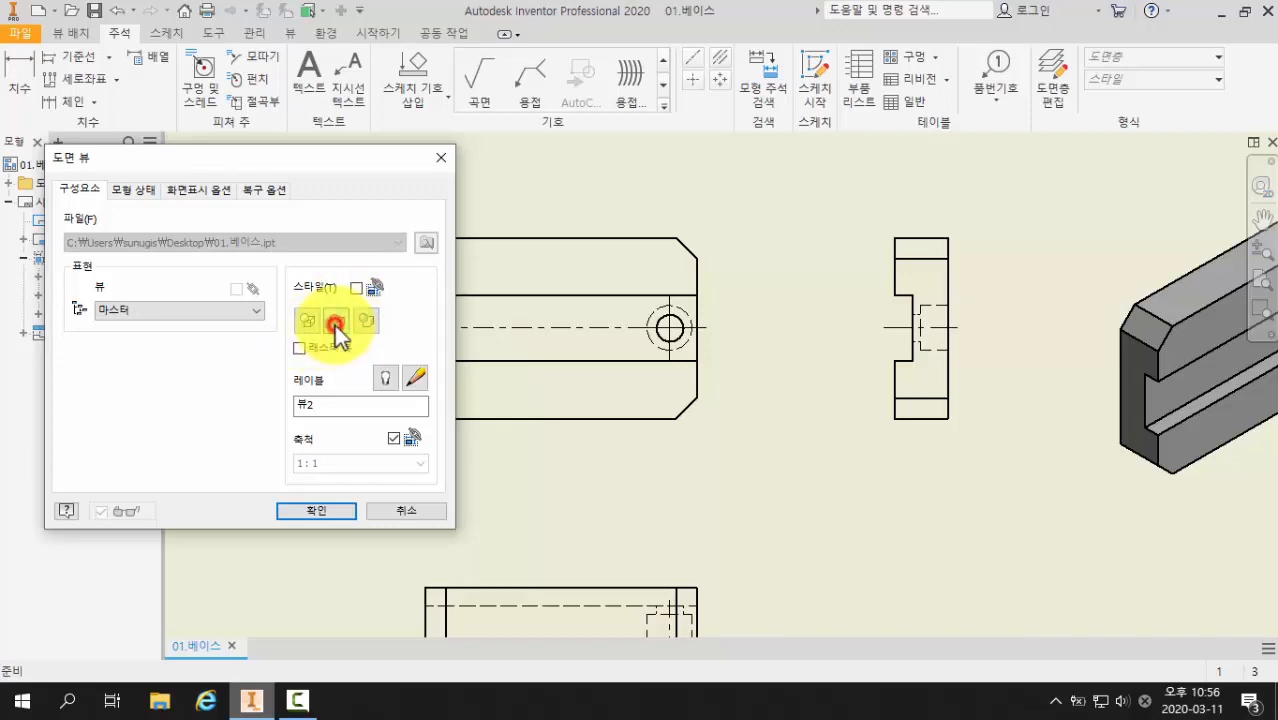
click(326, 510)
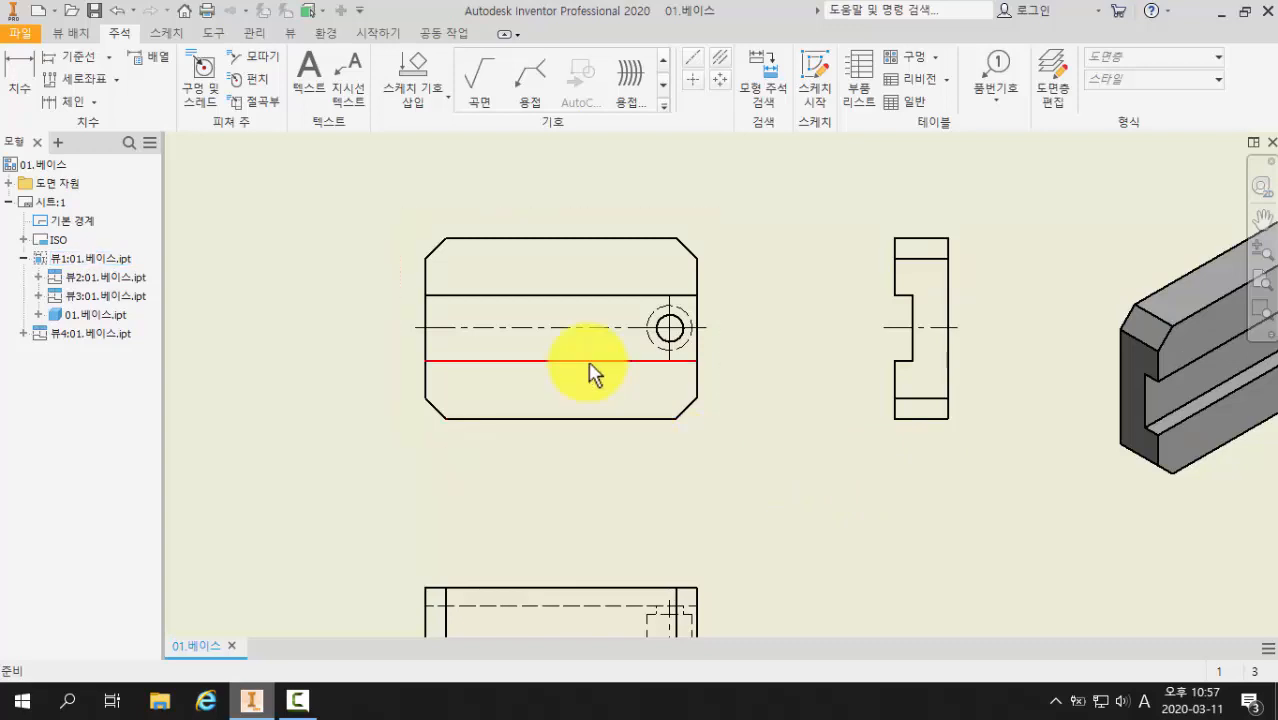
scroll(591, 371, up, 4)
mouse_move(591, 371)
middle_down()
mouse_move(656, 457)
mouse_move(728, 465)
middle_up()
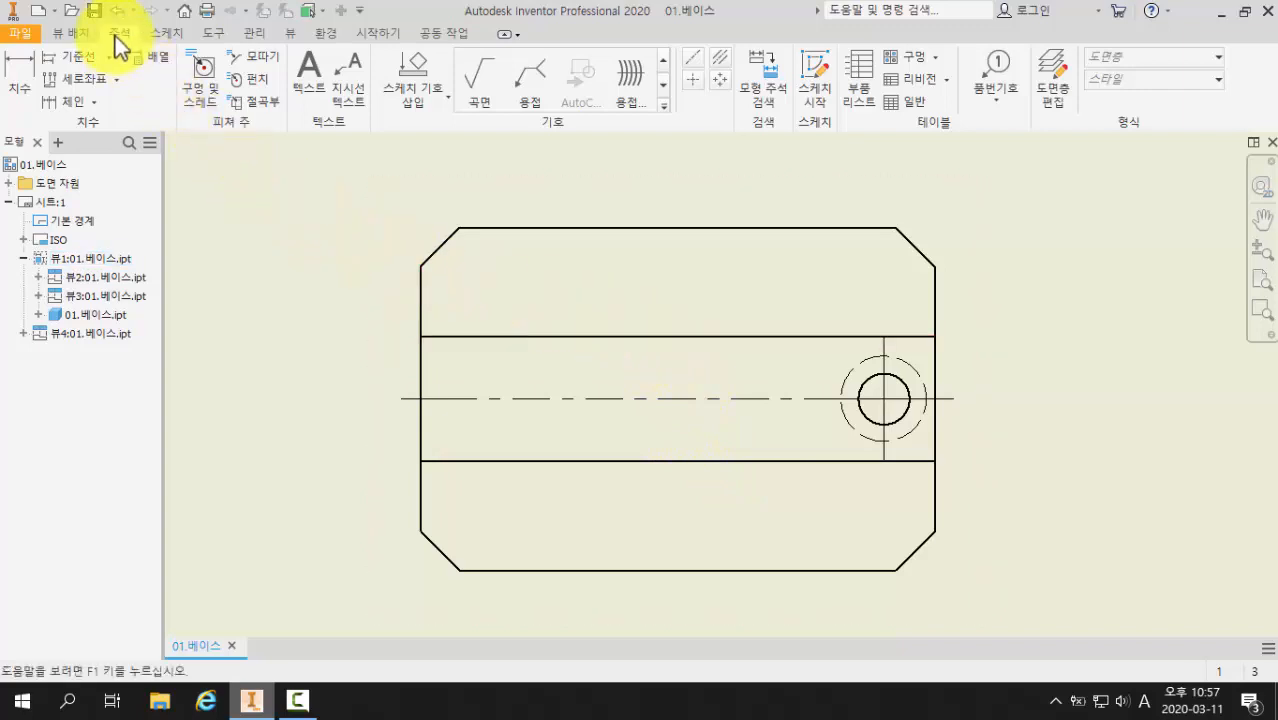
click(30, 93)
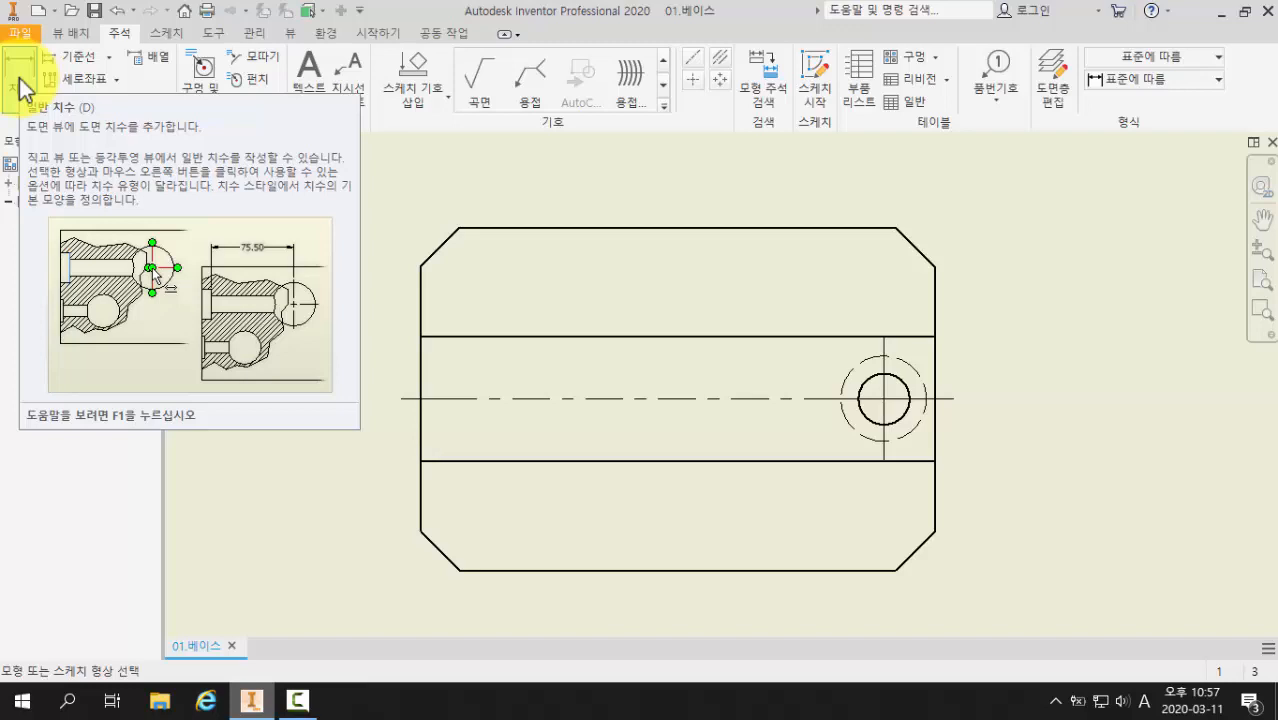
click(22, 93)
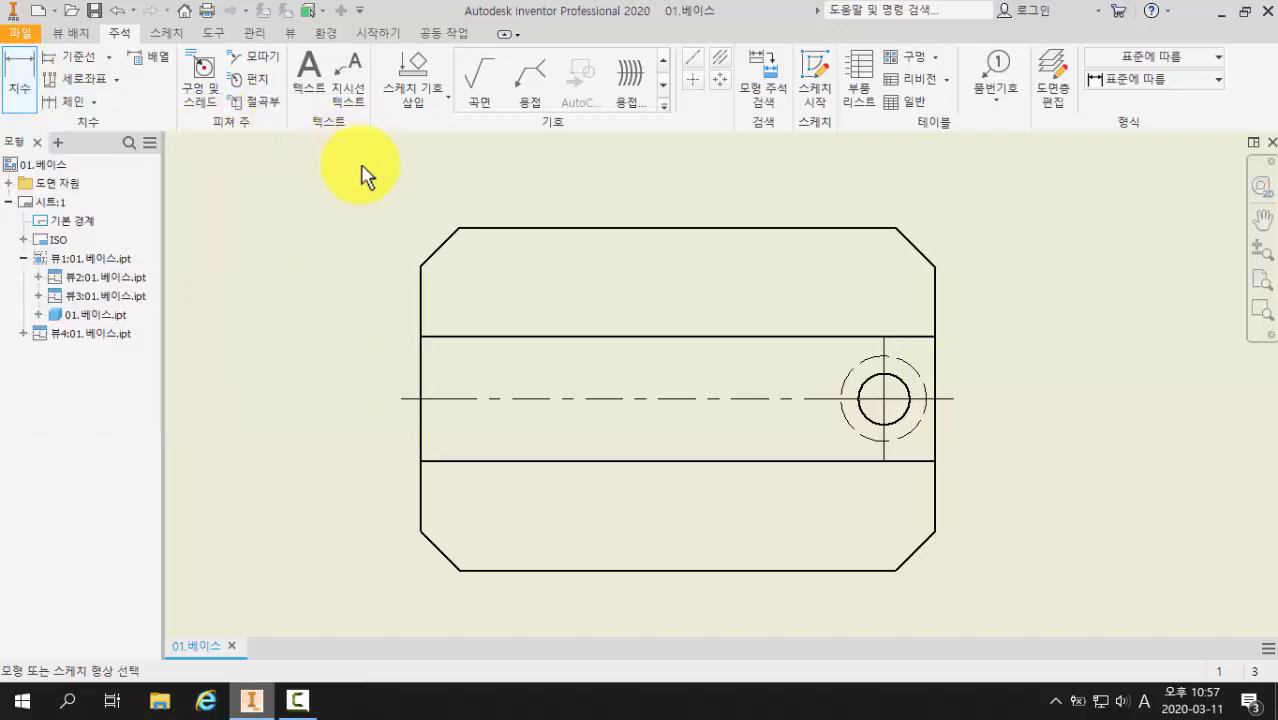
scroll(365, 178, down, 3)
middle_drag(434, 342, 434, 163)
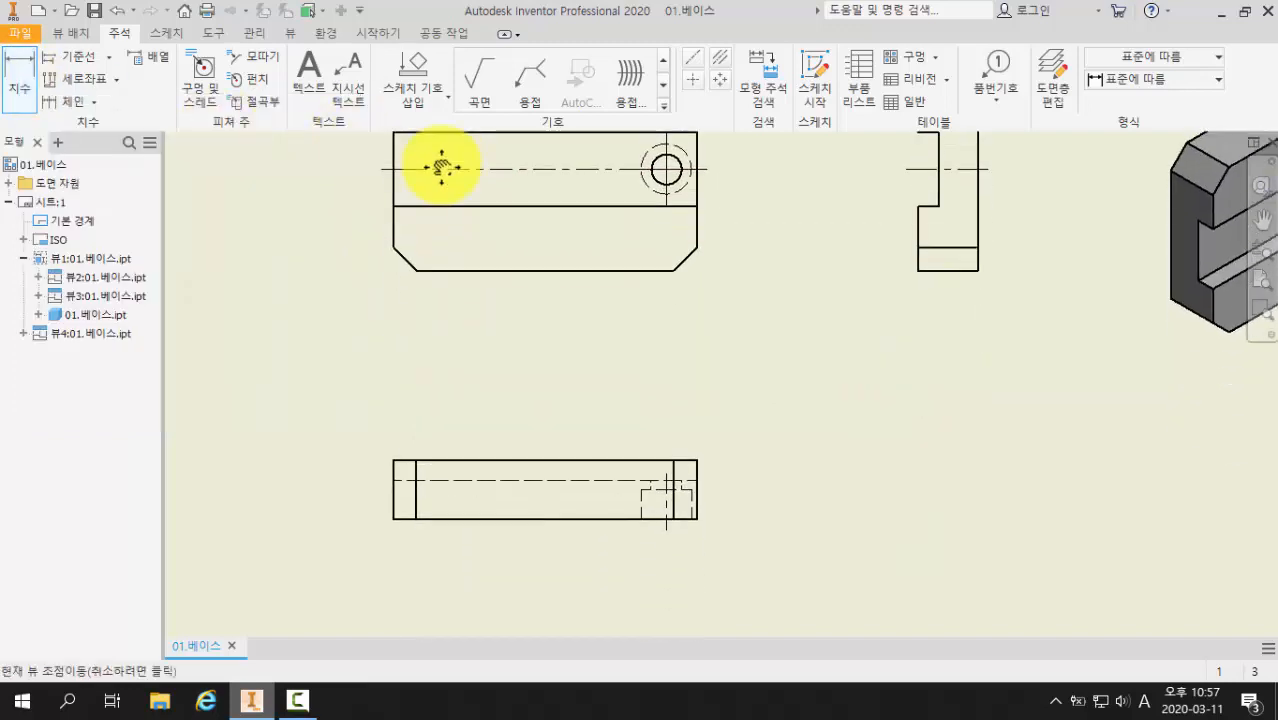
scroll(716, 522, up, 3)
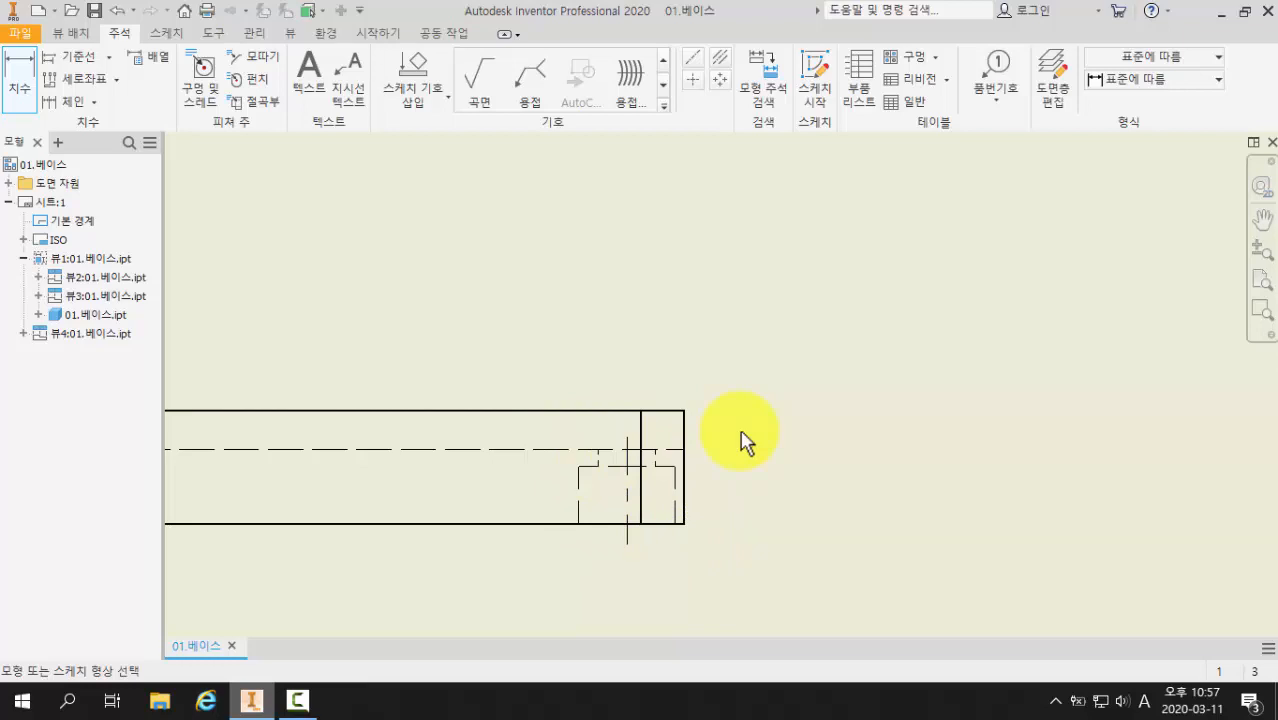
scroll(685, 434, down, 2)
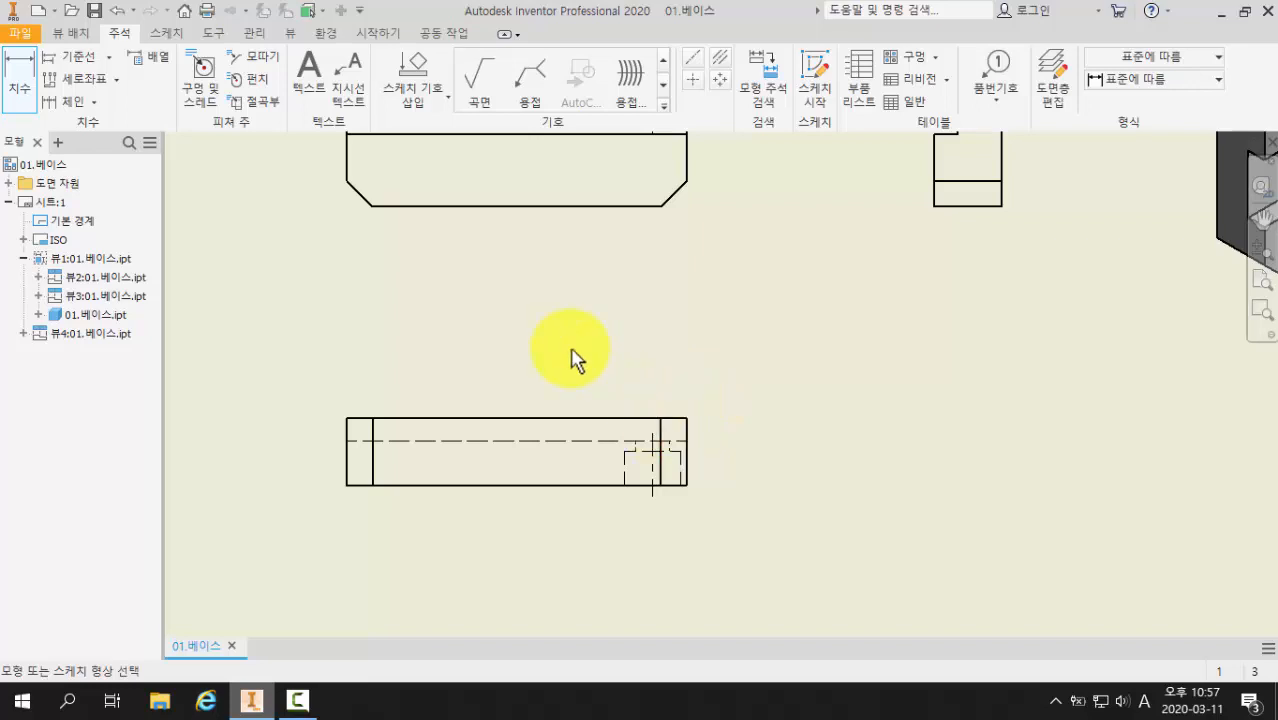
Step: Start a new sketch attached to the projected view below the base view
click(76, 34)
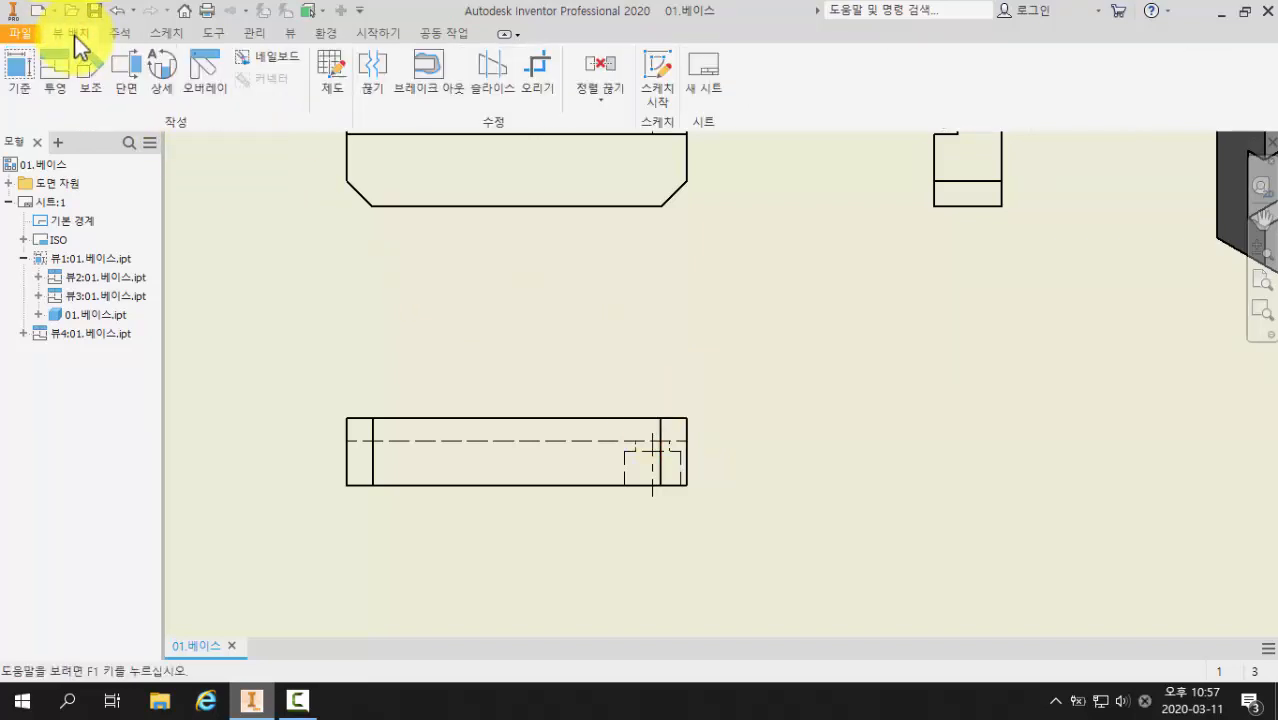
click(659, 81)
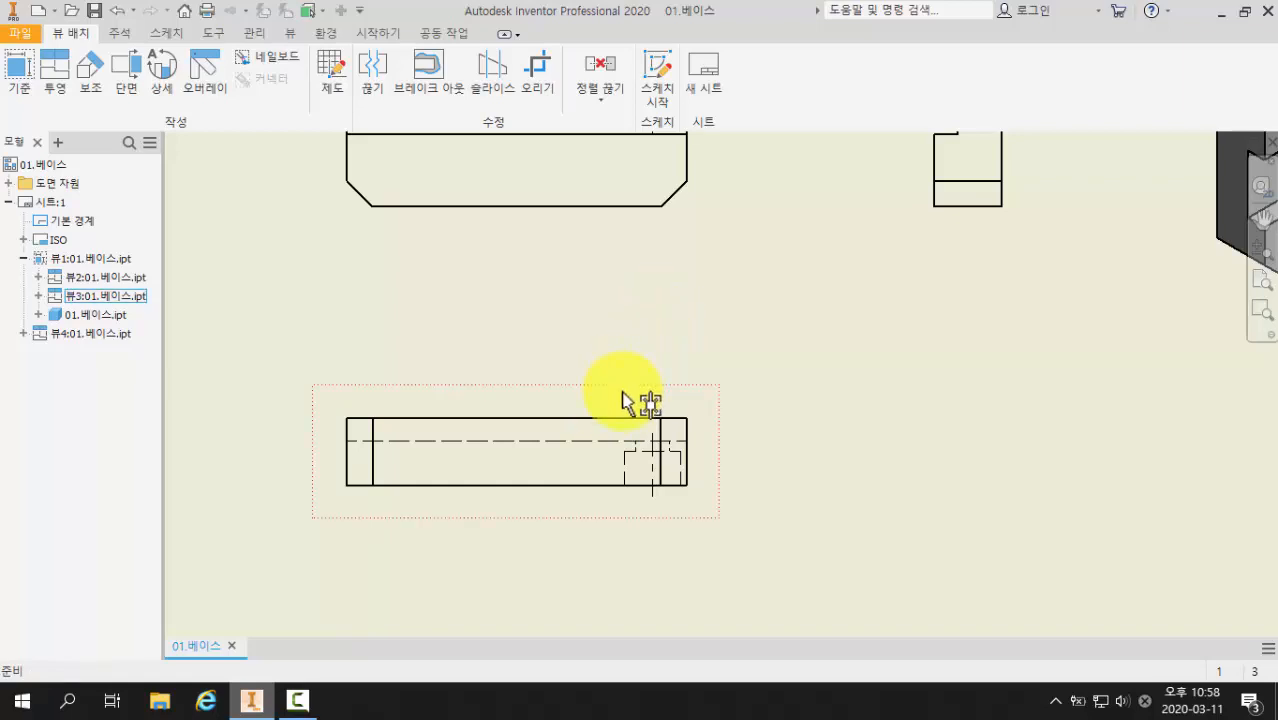
click(575, 457)
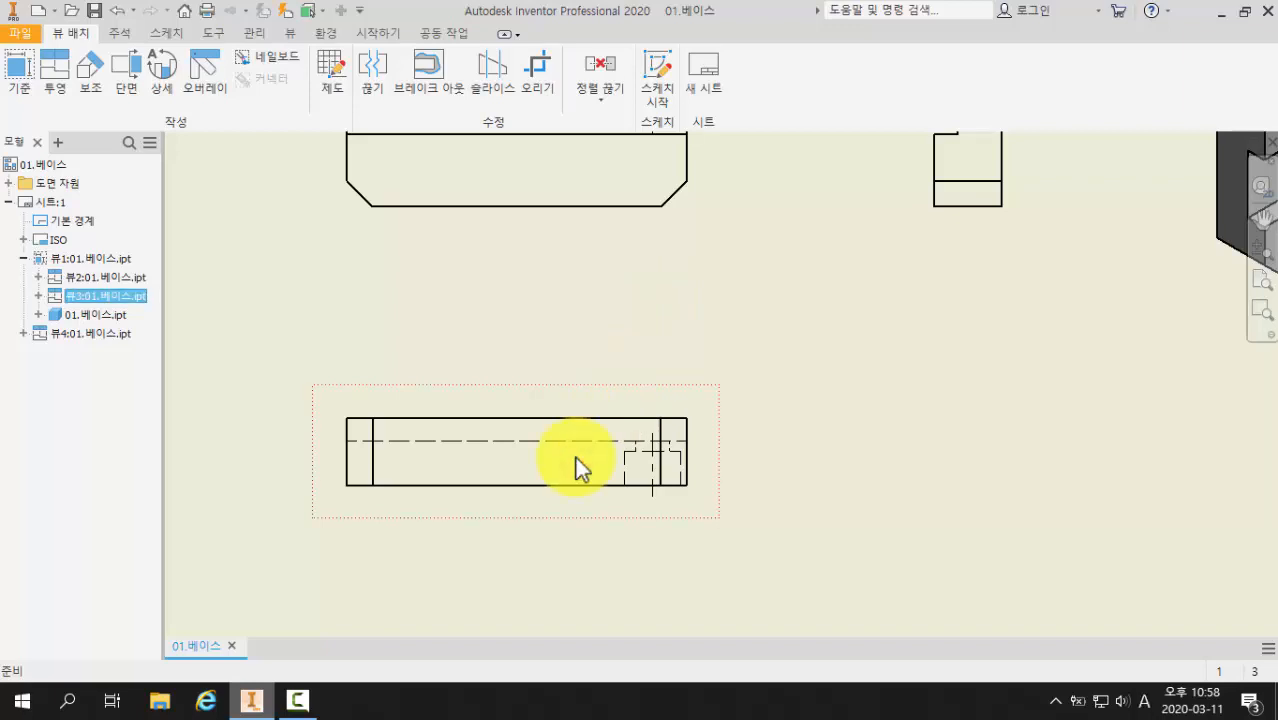
click(659, 86)
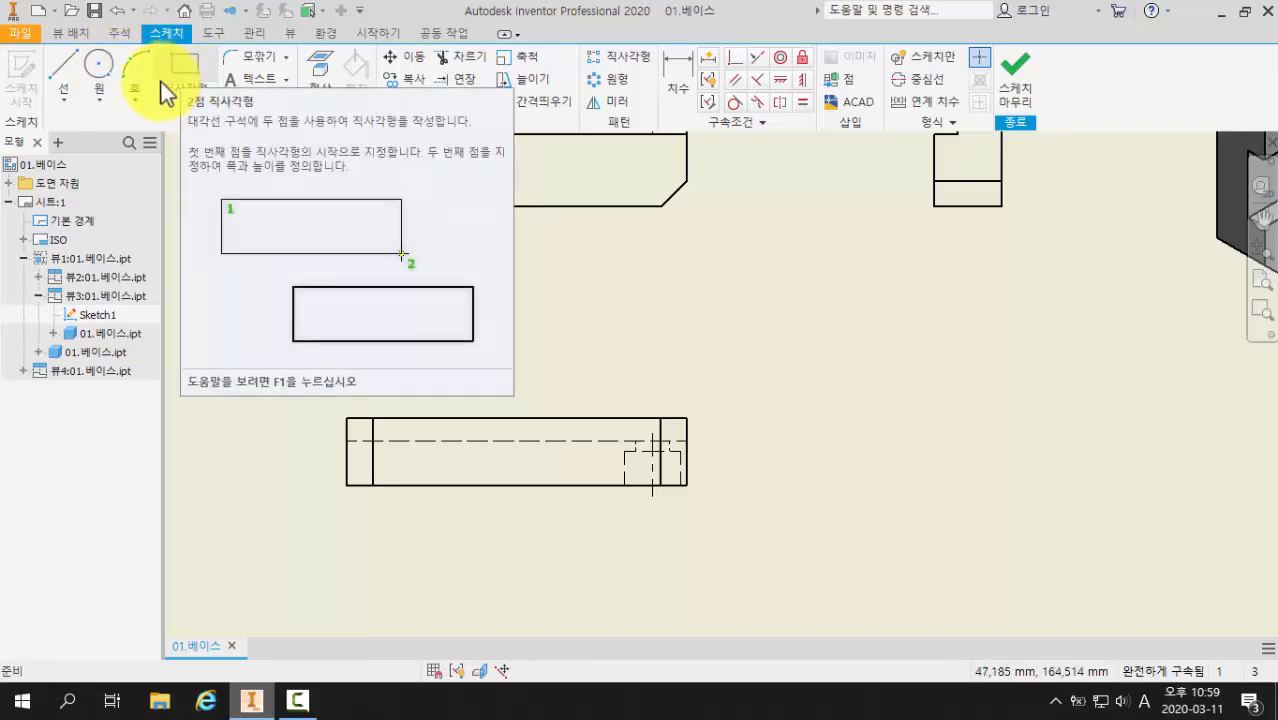
Step: Draw a closed interpolation spline around the counterbored end of the lower projected view and finish the sketch
click(64, 100)
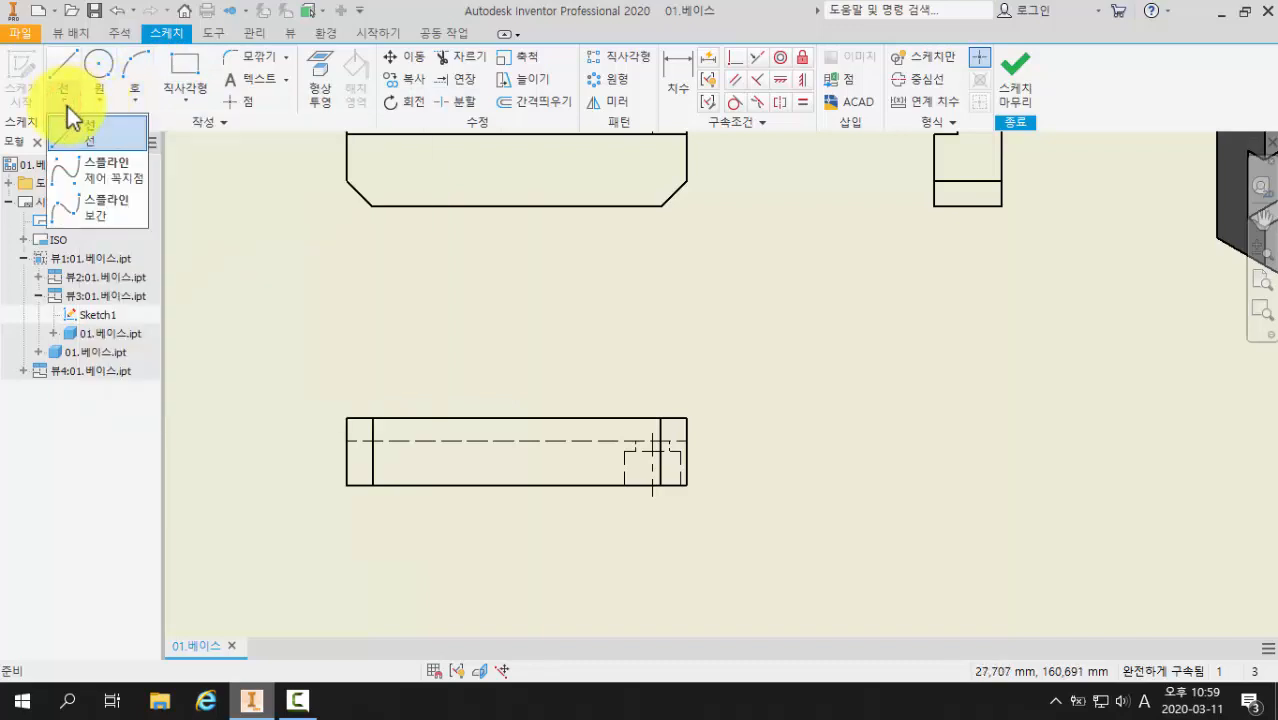
click(110, 209)
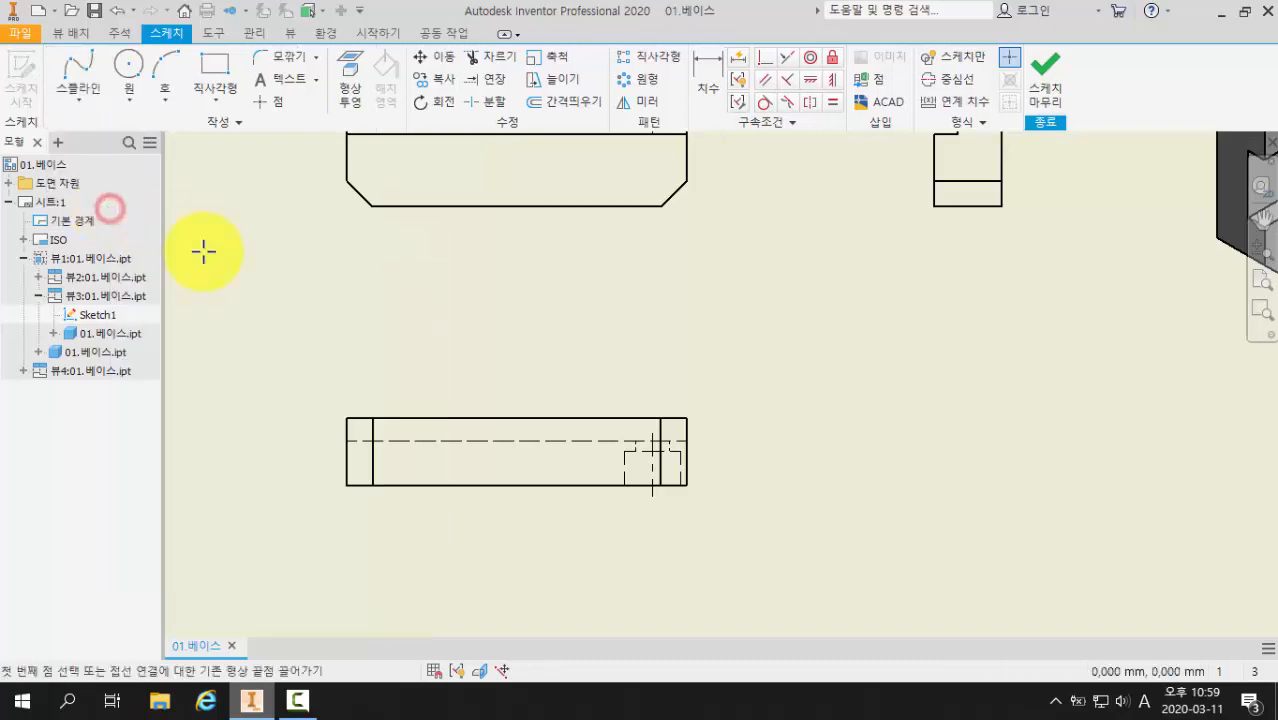
click(608, 392)
click(586, 434)
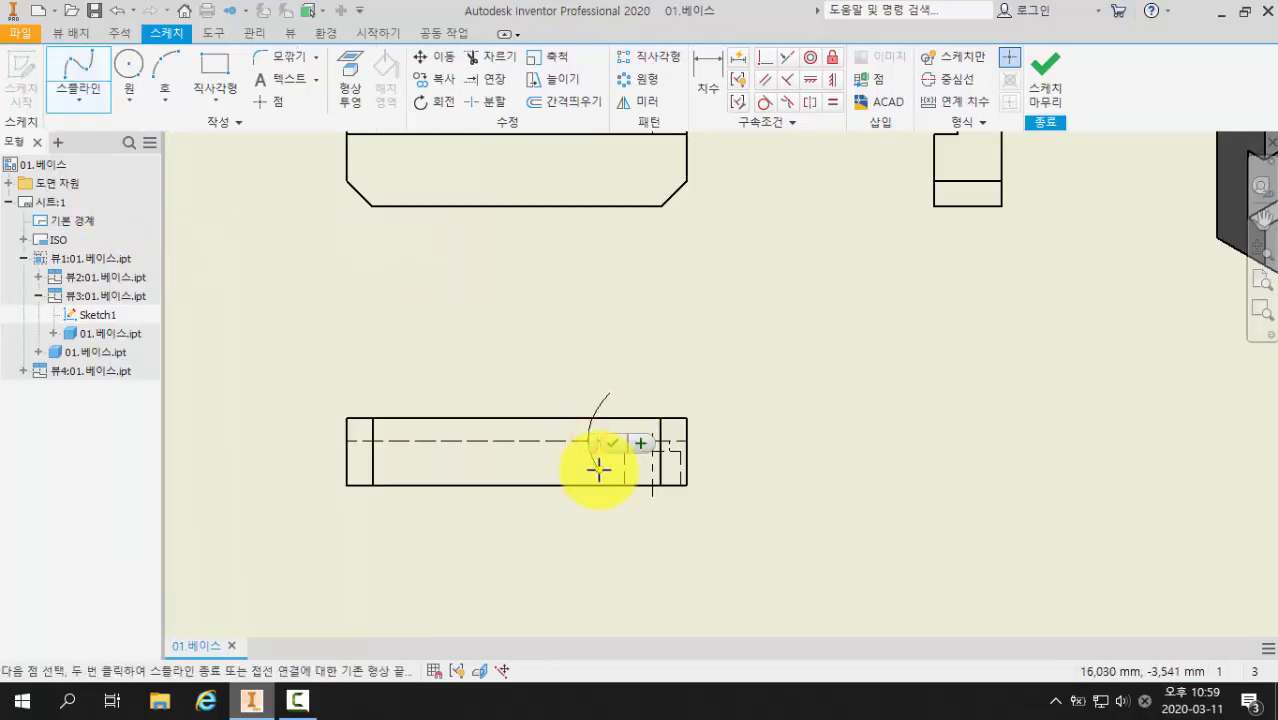
click(598, 466)
click(598, 512)
click(693, 535)
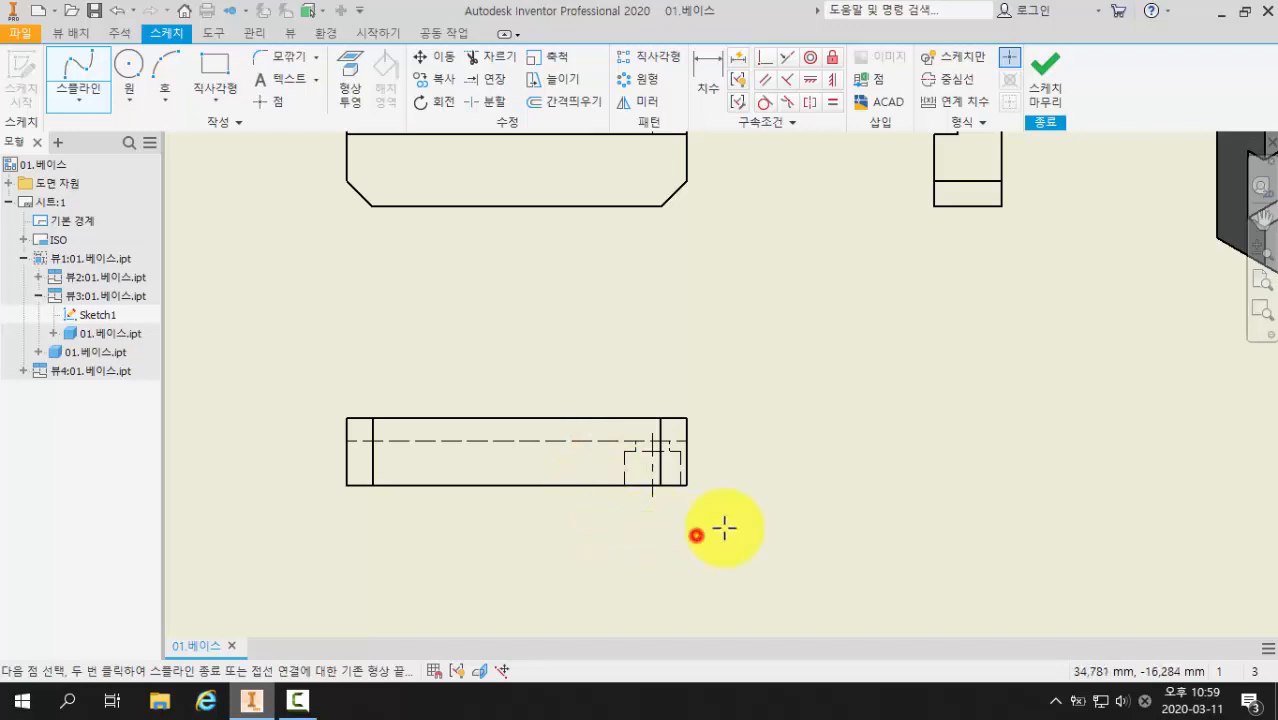
click(735, 465)
click(704, 390)
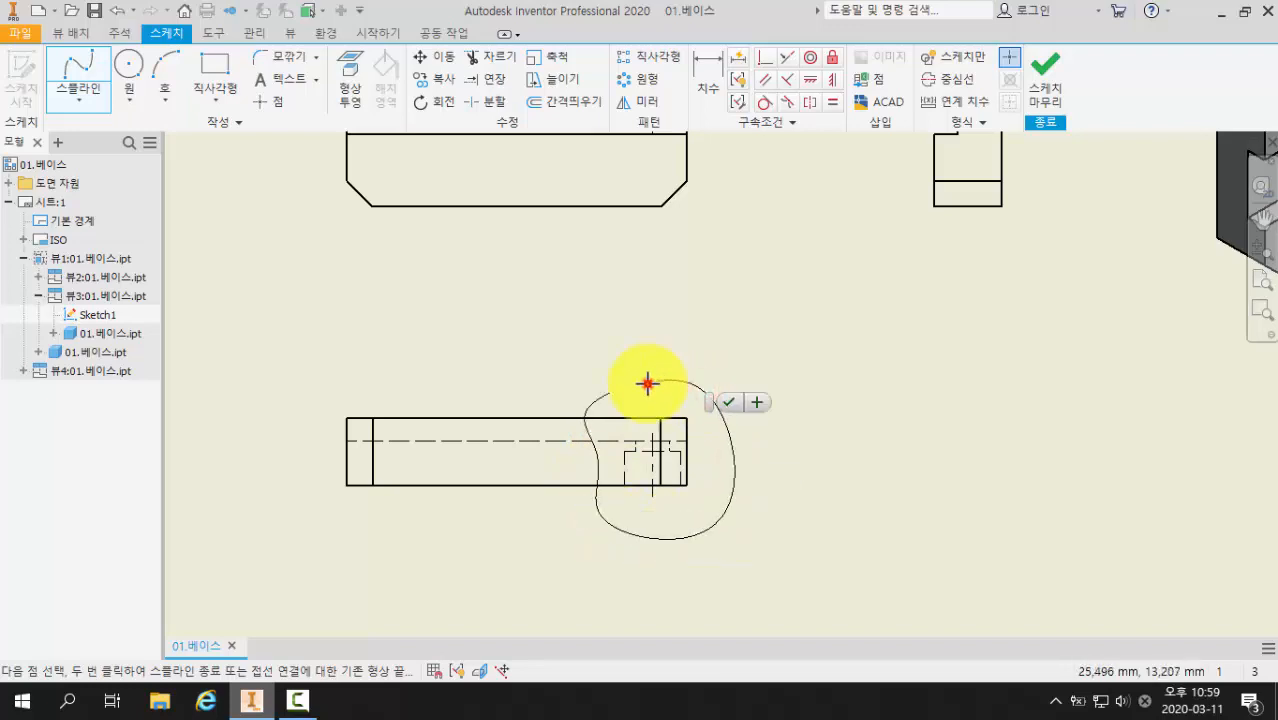
click(650, 381)
click(611, 391)
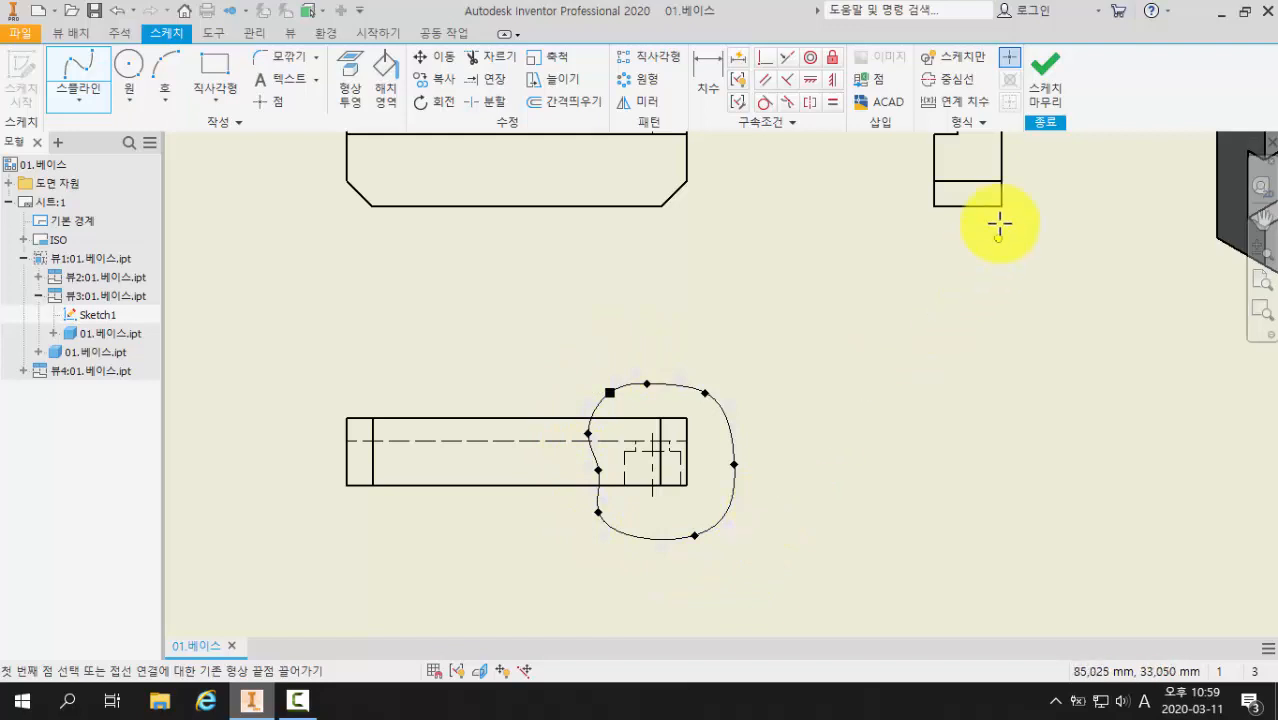
click(1055, 107)
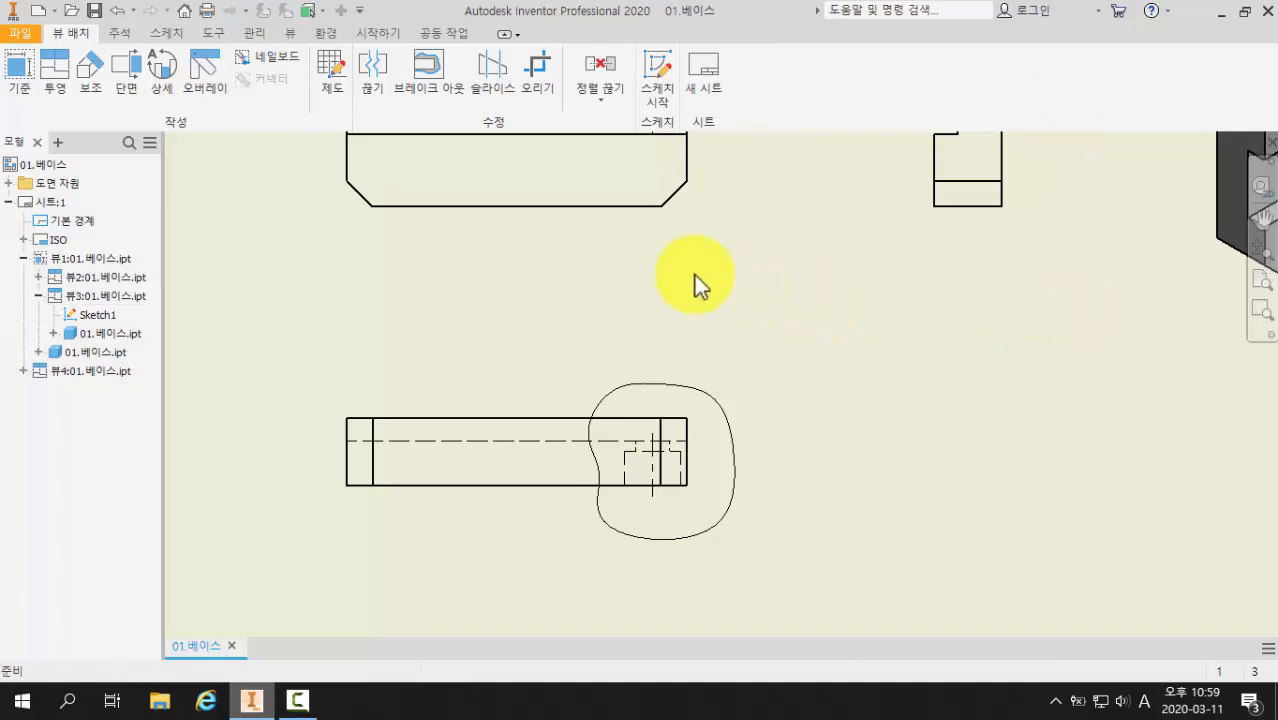
Step: Create a break out in the lower projected view from the closed spline, with depth from a point on the counterbore's hidden circle in the base view
click(428, 76)
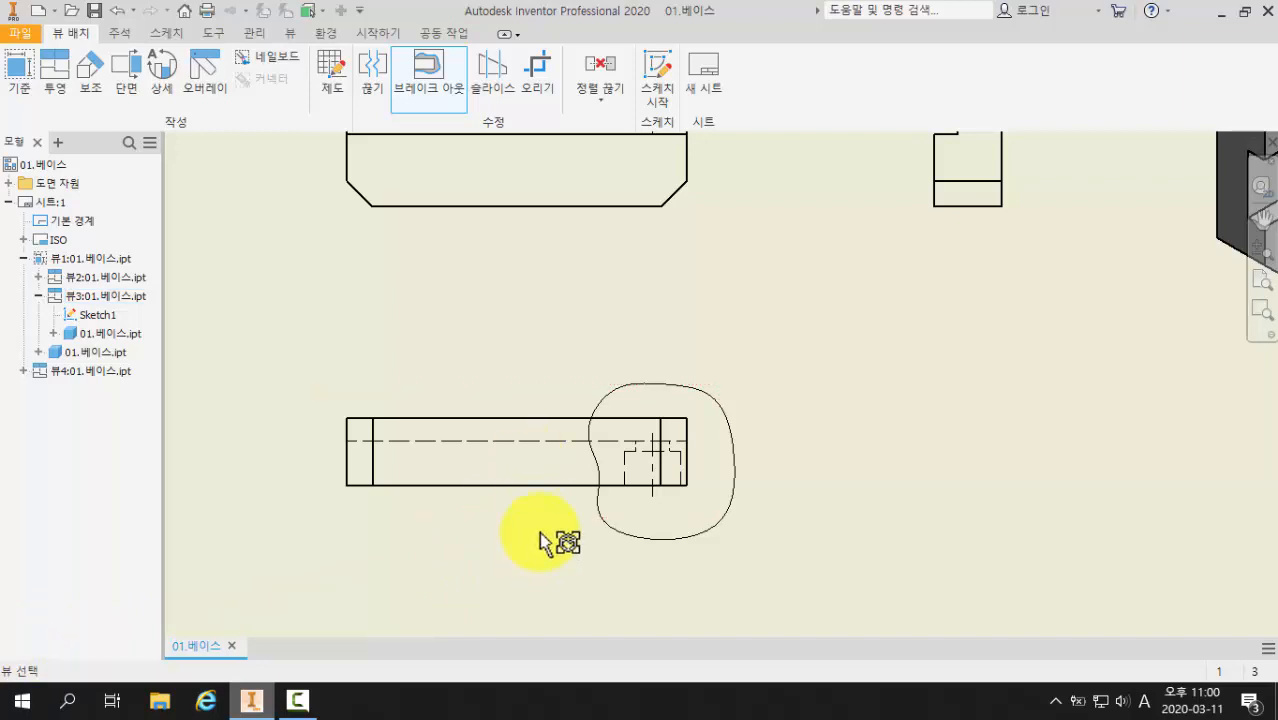
click(553, 468)
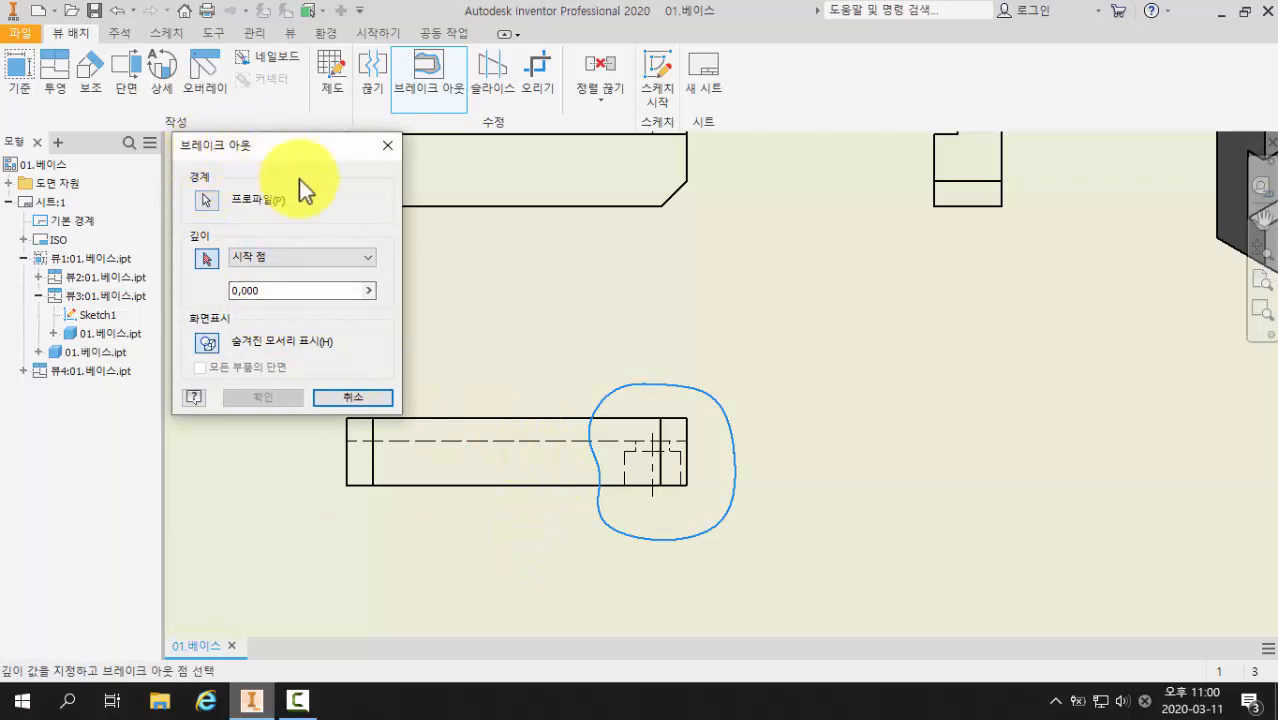
click(214, 262)
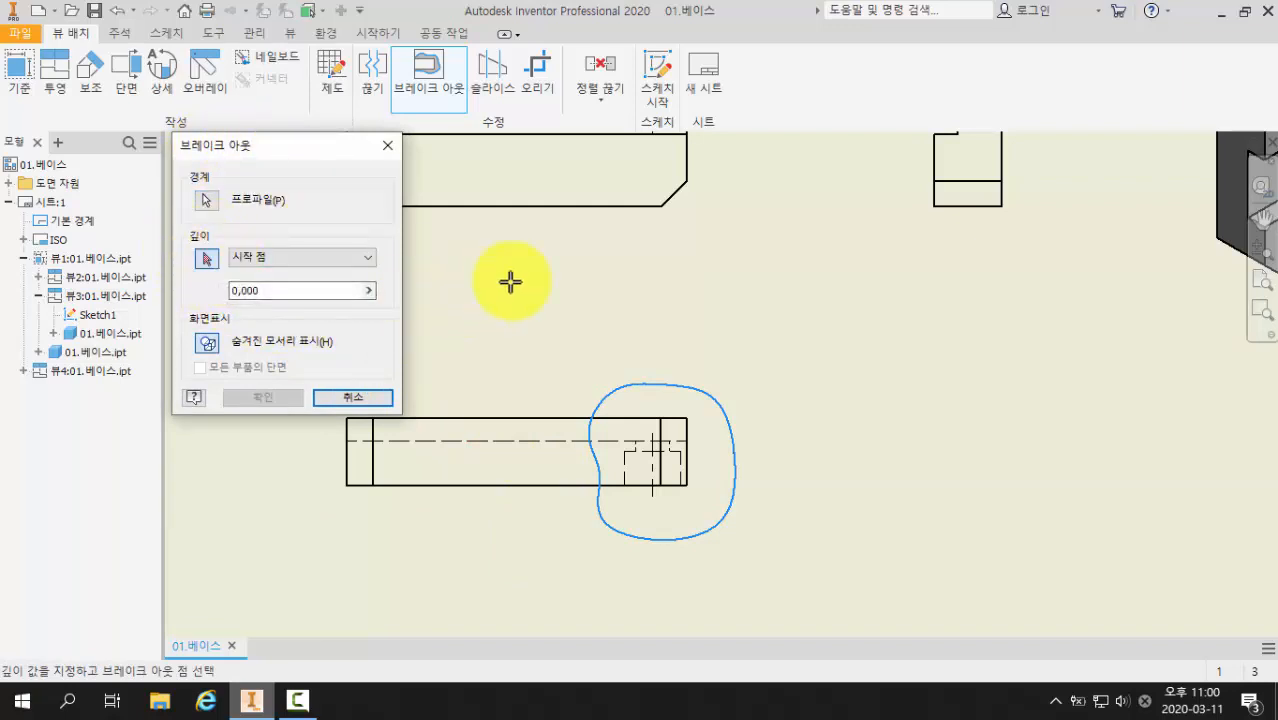
middle_drag(510, 282, 553, 360)
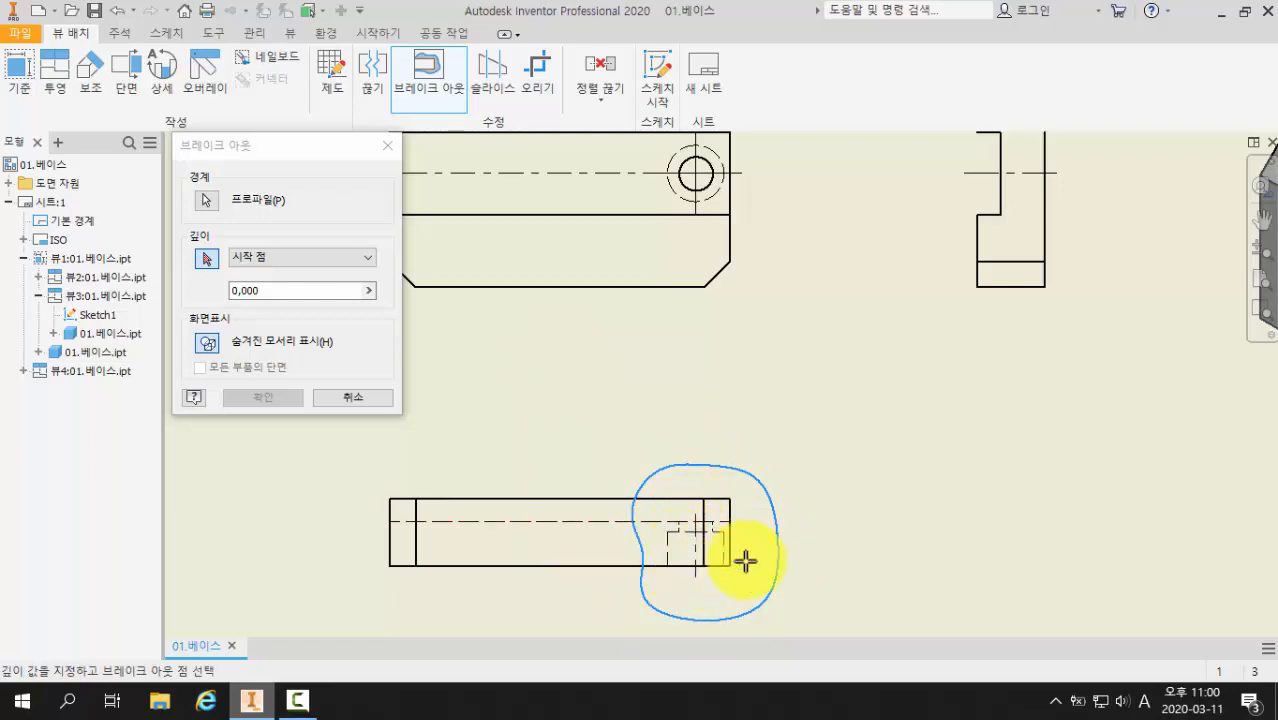
middle_drag(745, 561, 752, 577)
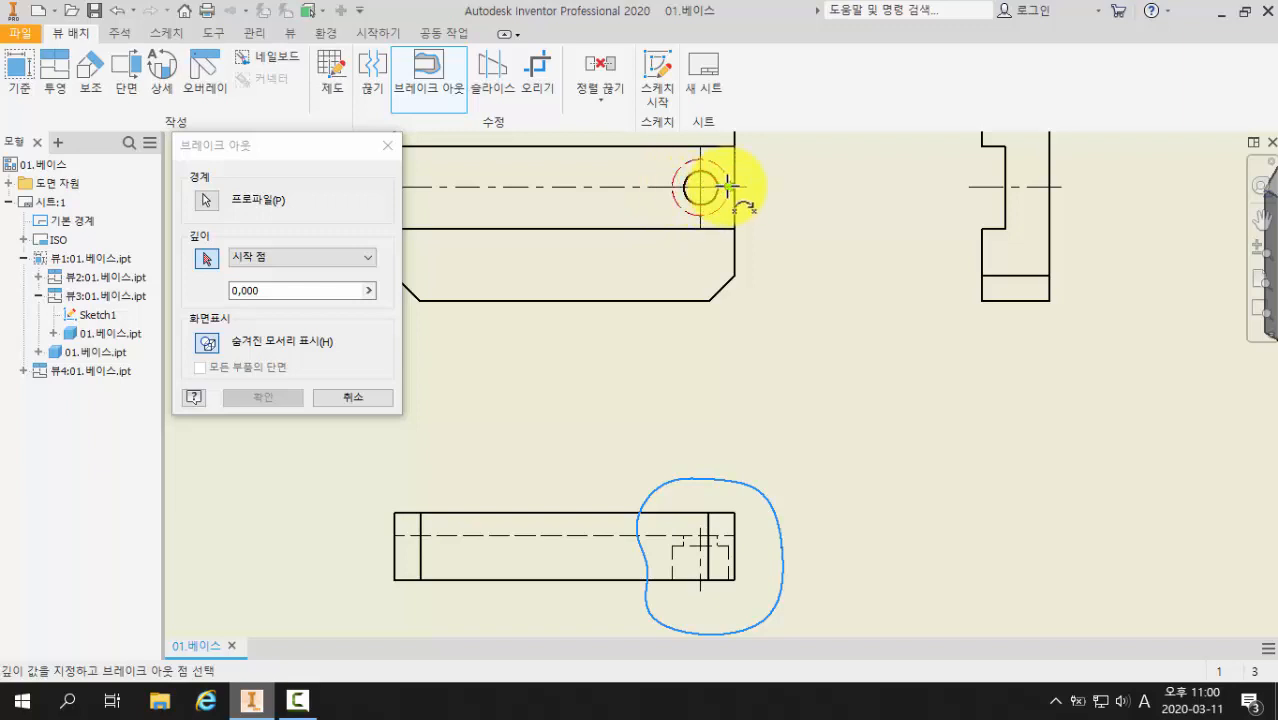
click(669, 188)
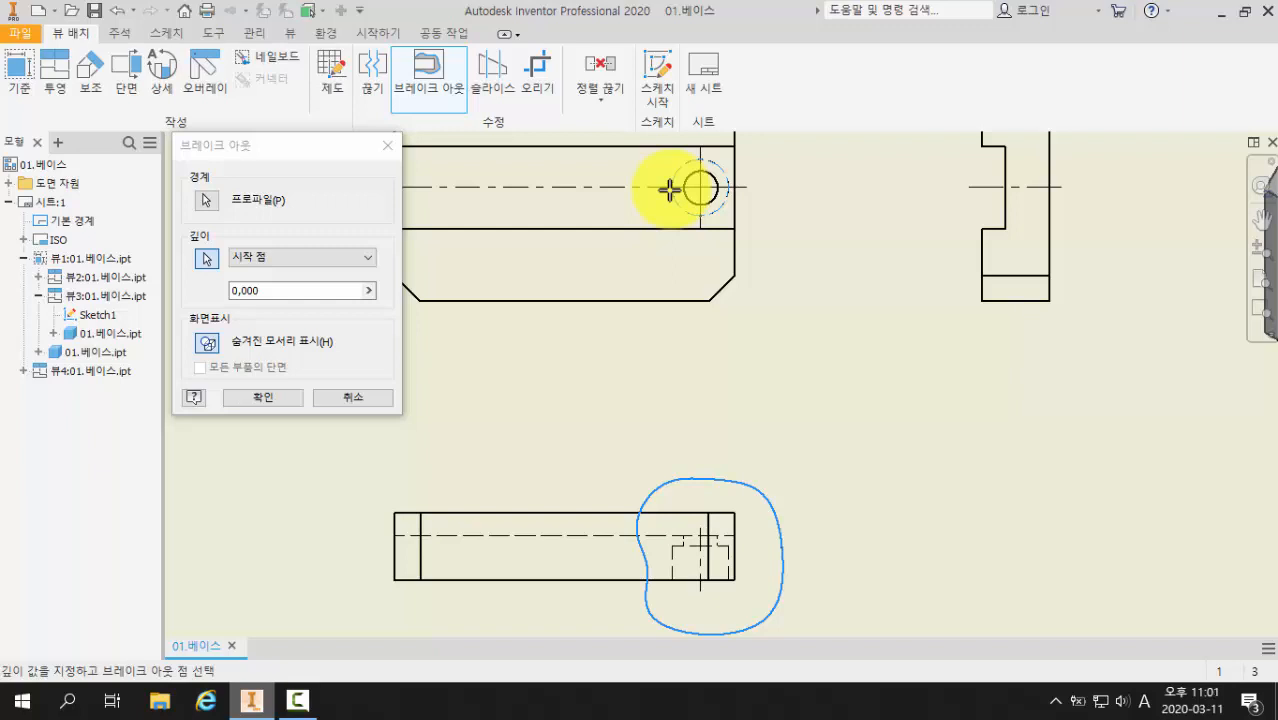
click(263, 398)
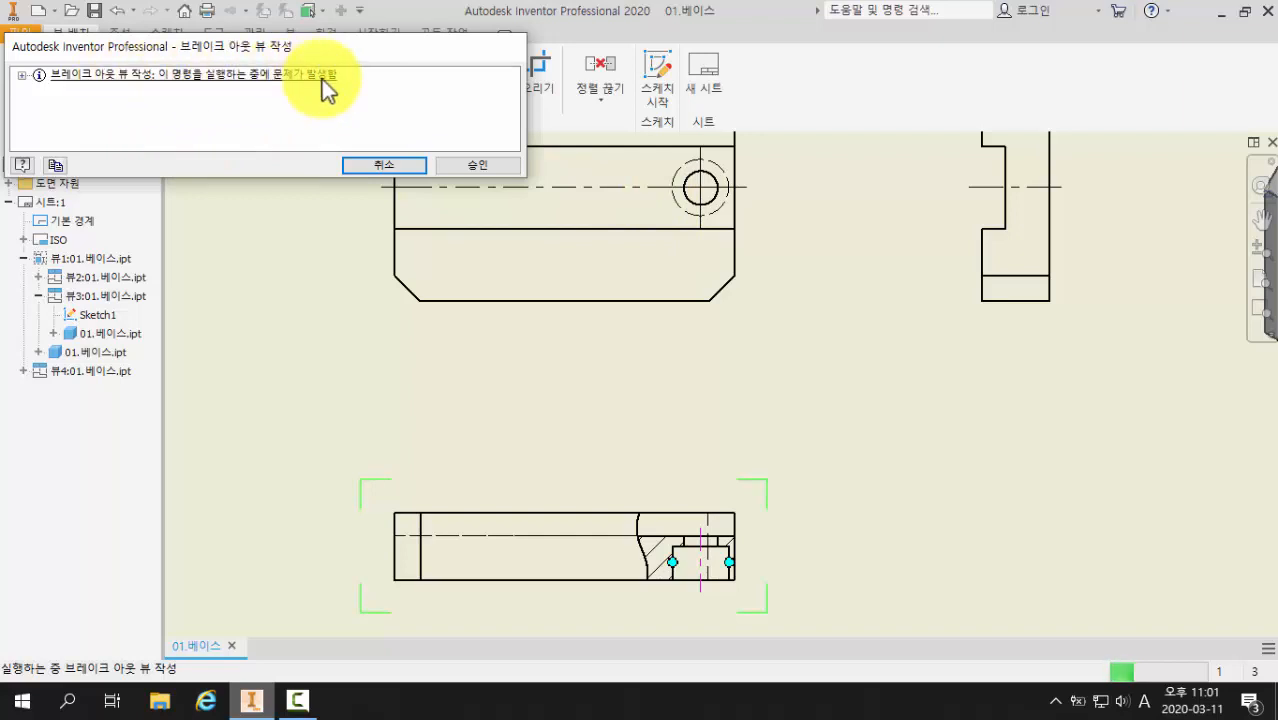
click(463, 166)
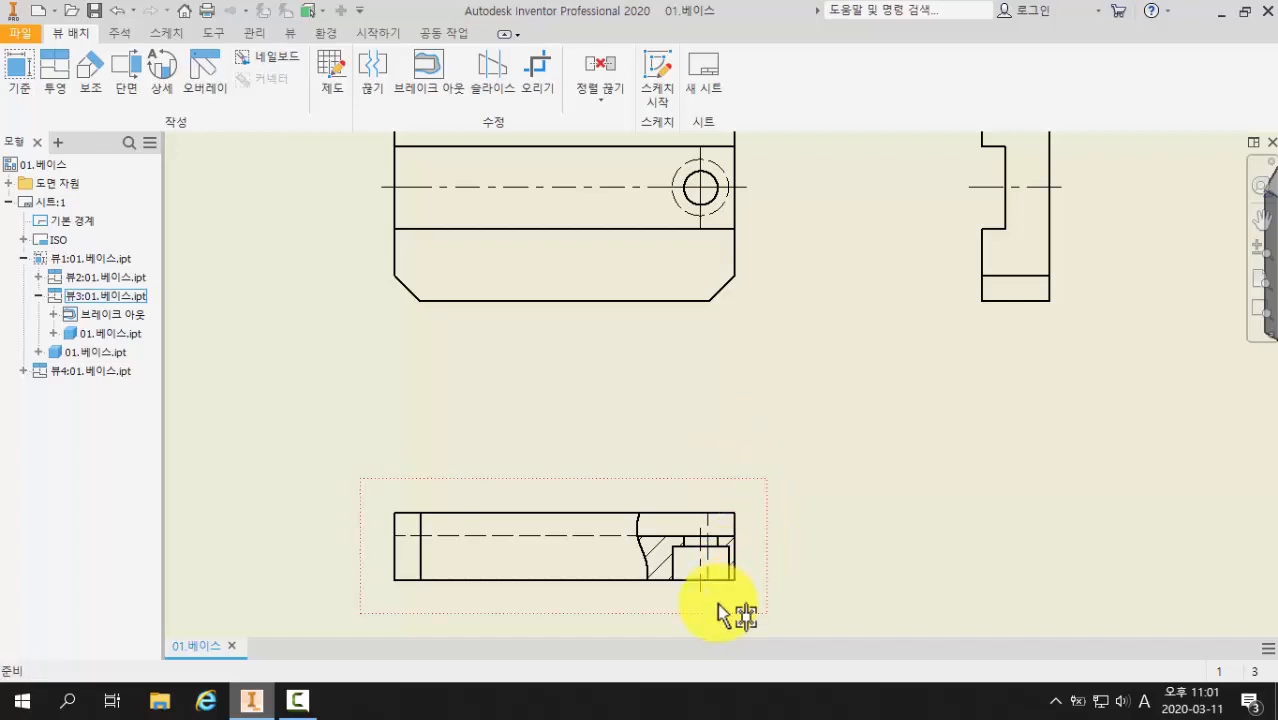
Step: Hide the dashed vertical edge line beside the counterbored hole's centerline in the lower projected view
scroll(684, 590, up, 3)
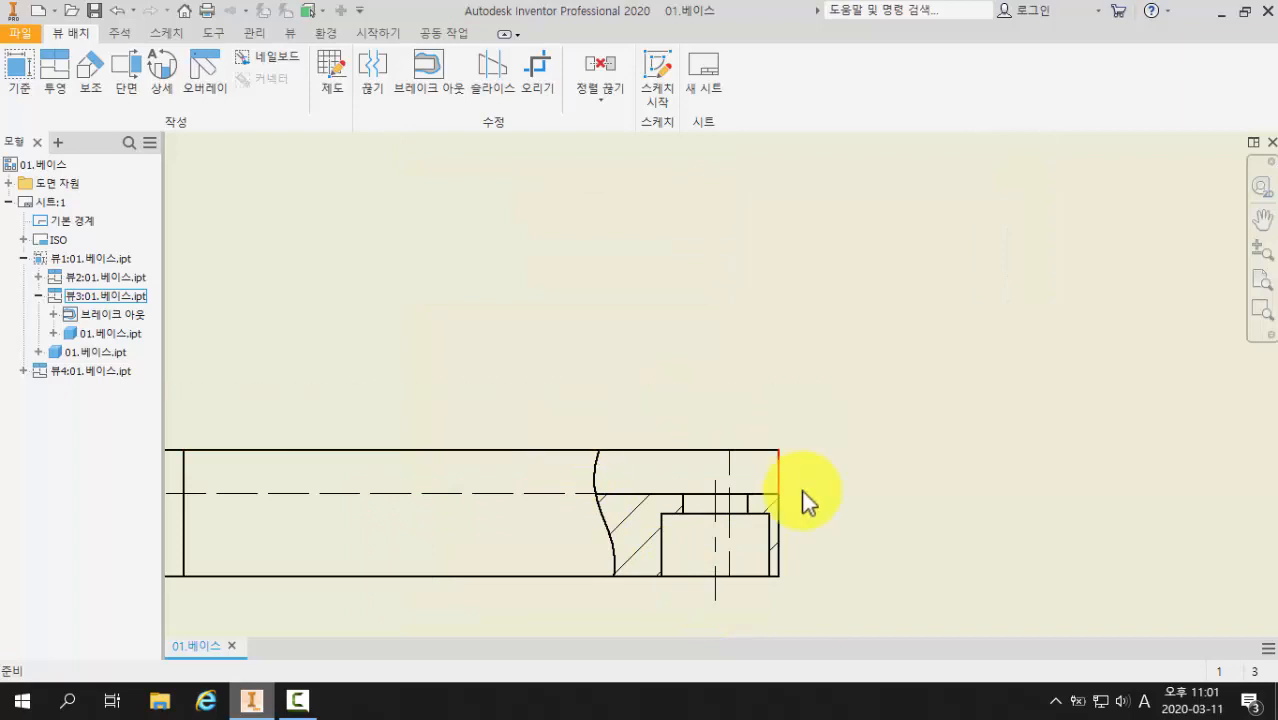
scroll(764, 576, up, 3)
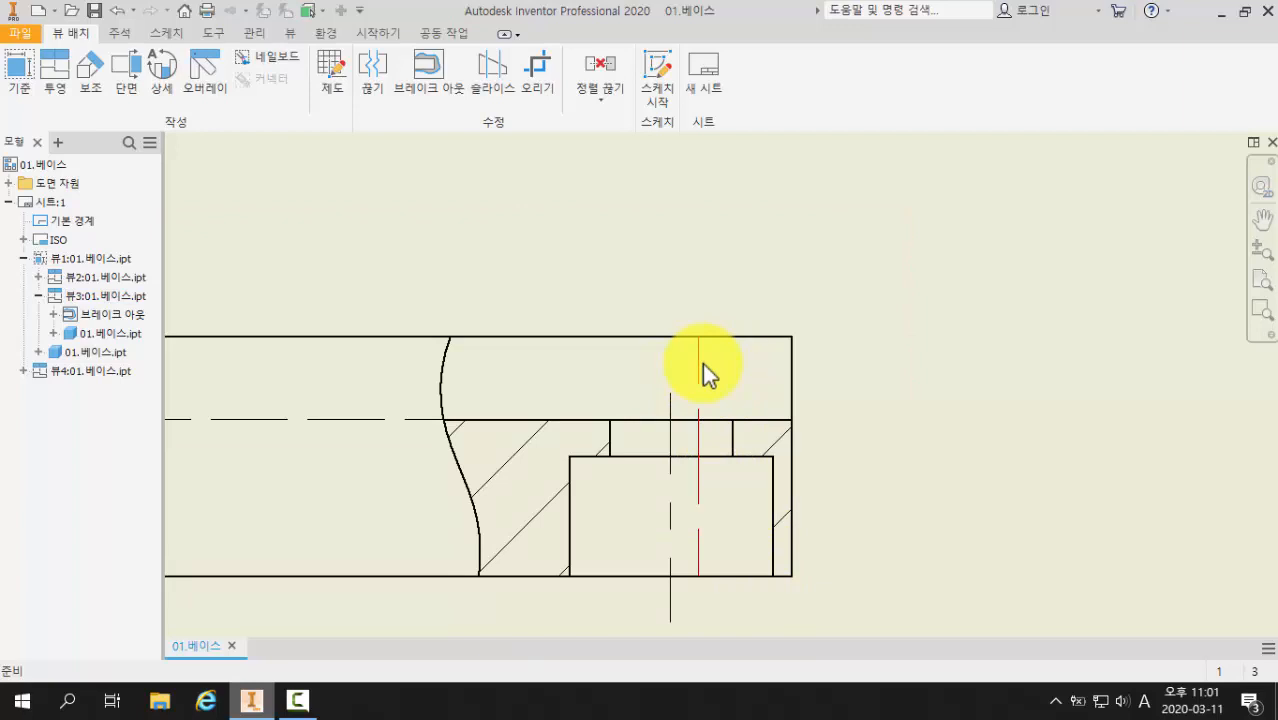
scroll(703, 364, down, 3)
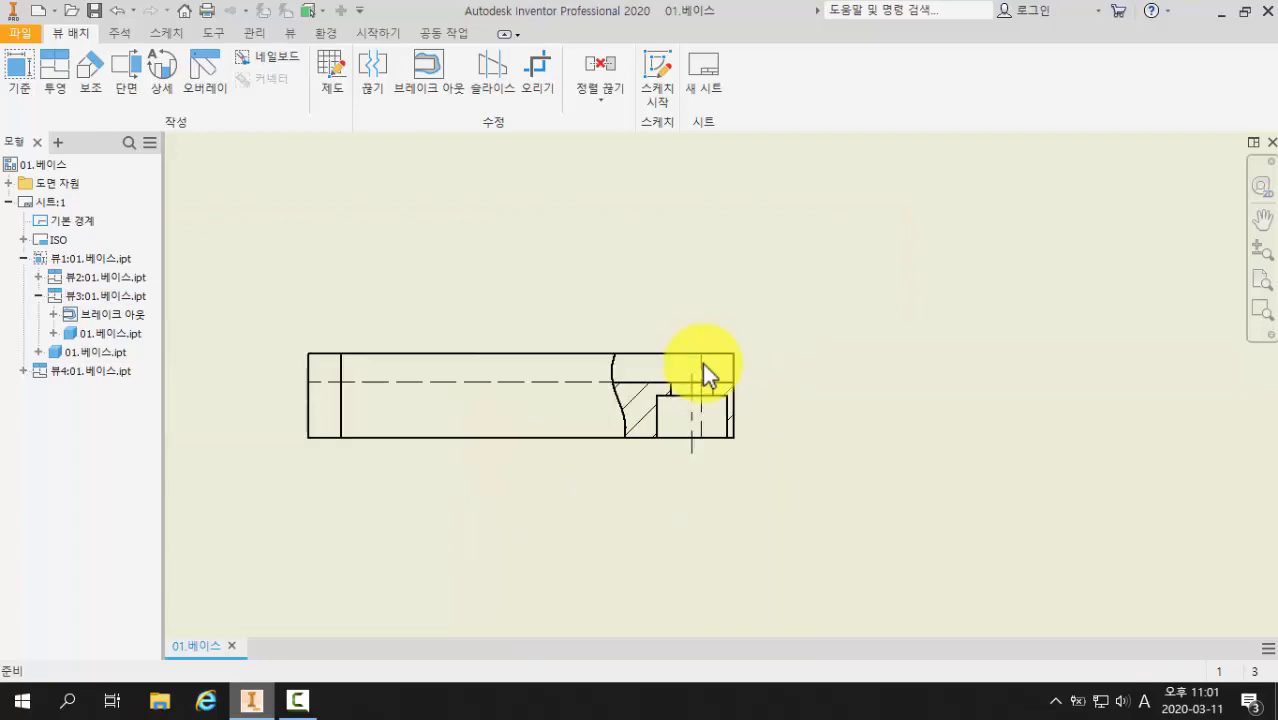
scroll(703, 364, up, 3)
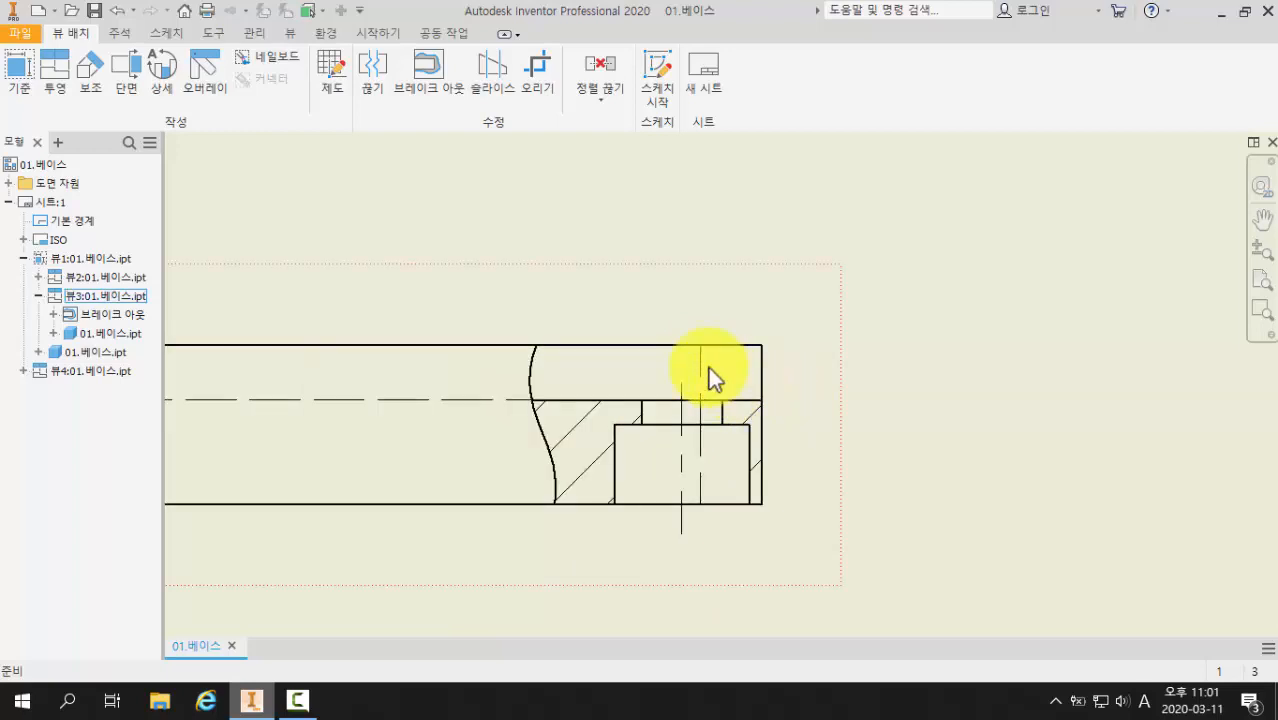
right_click(700, 362)
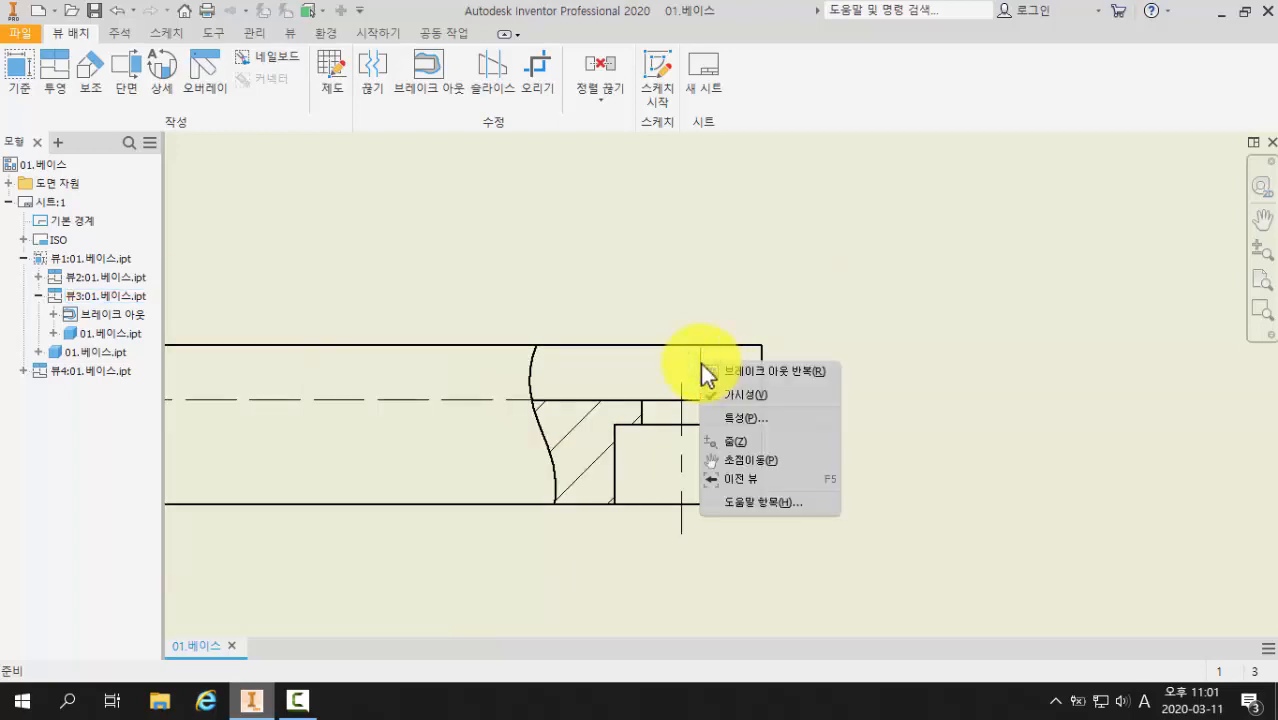
click(746, 395)
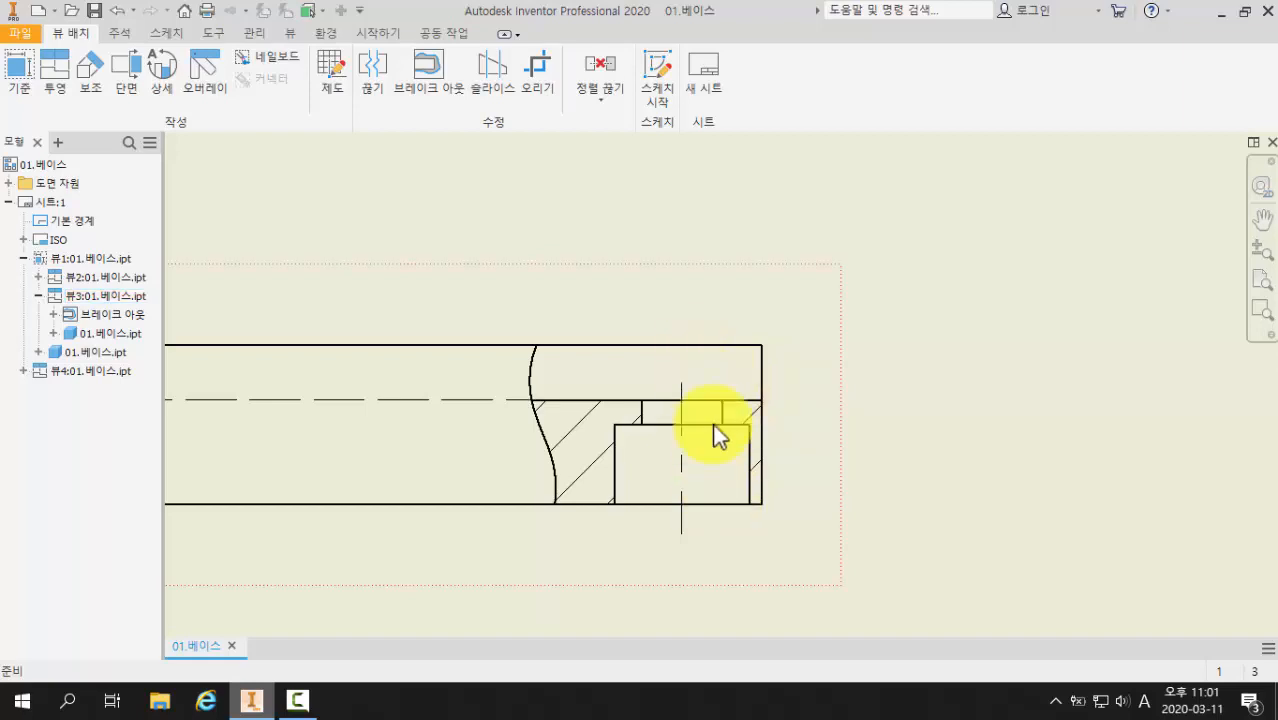
right_click(729, 308)
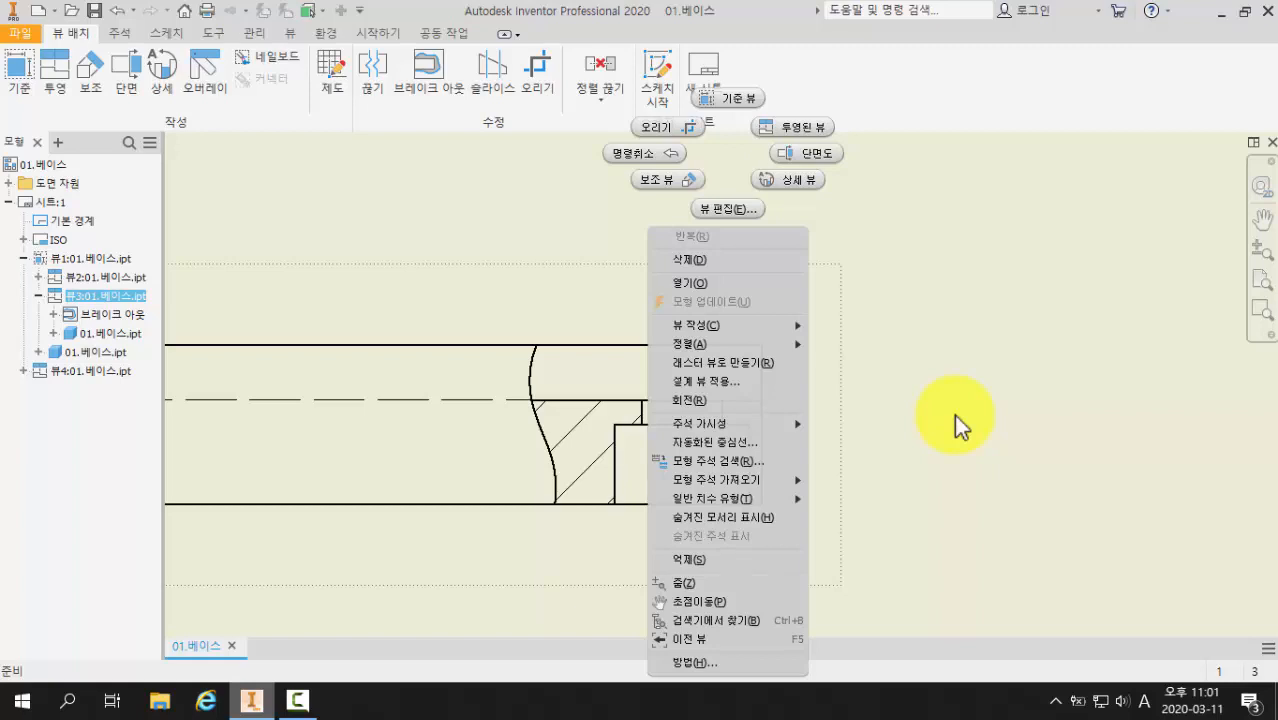
click(954, 414)
Step: Dimension the slot's width between its two horizontal edges in the base view, placing it just outside the hole end
scroll(808, 437, up, 2)
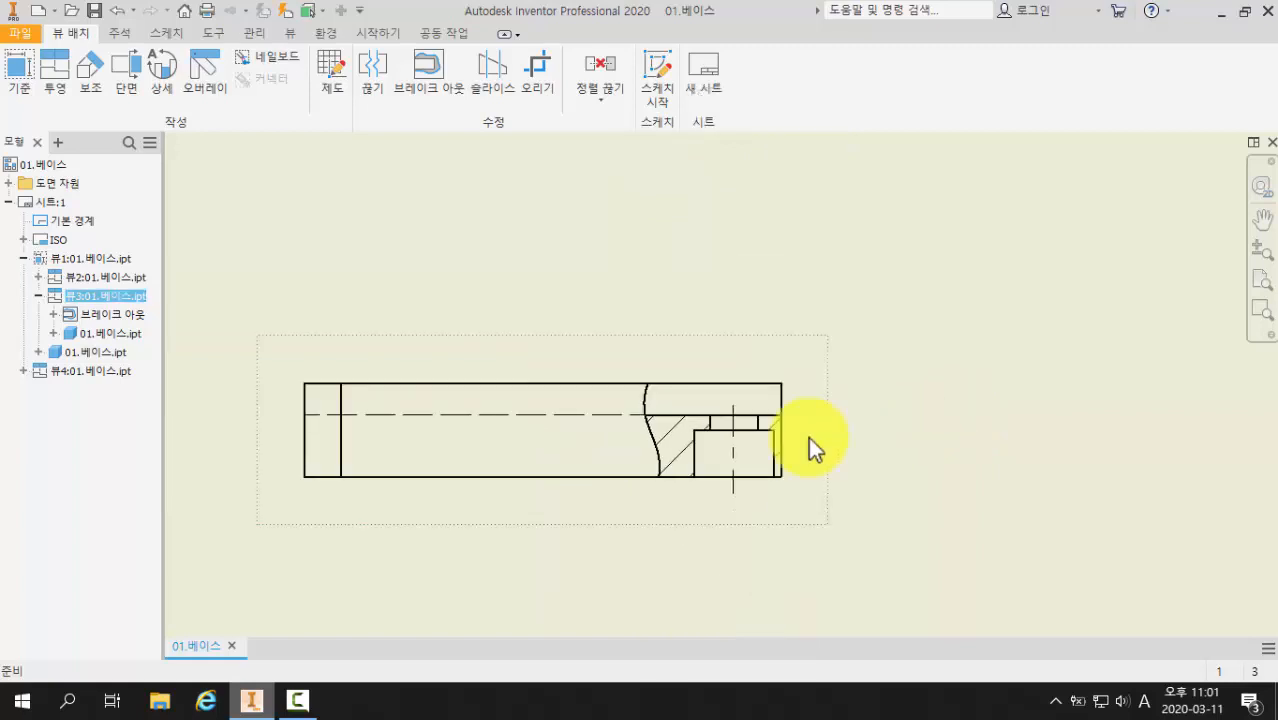
scroll(808, 437, up, 2)
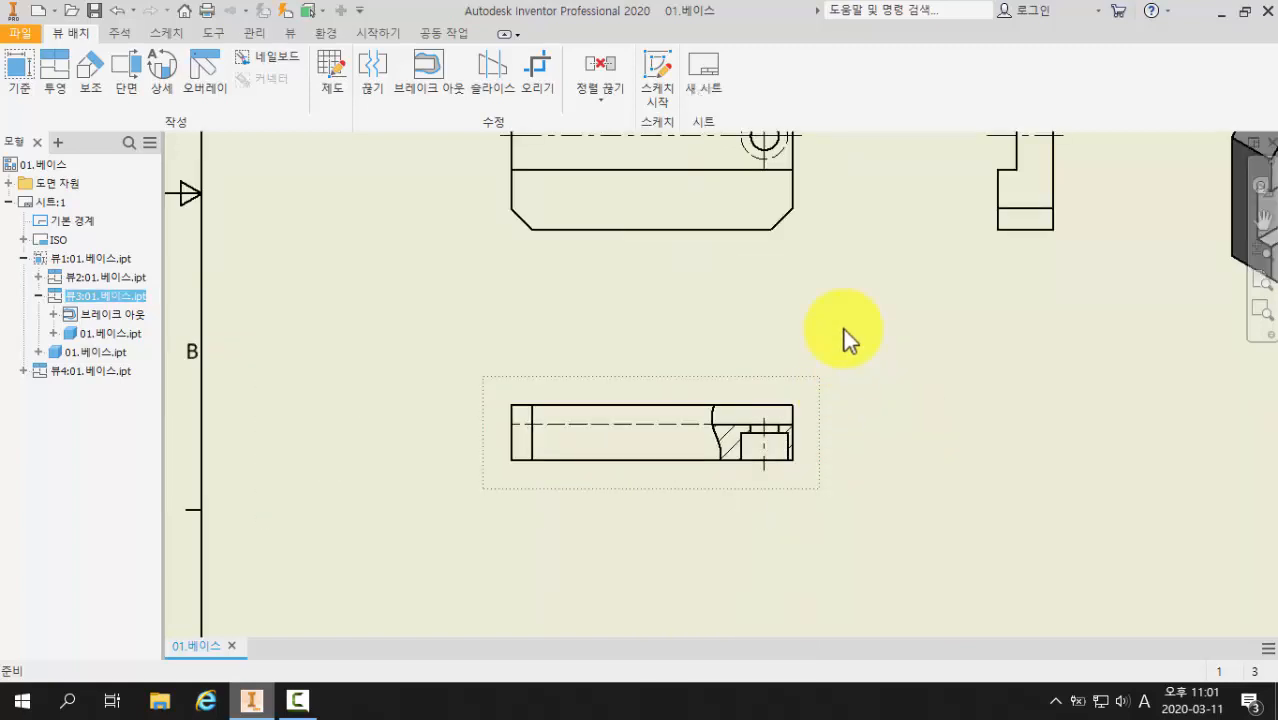
middle_drag(841, 302, 774, 433)
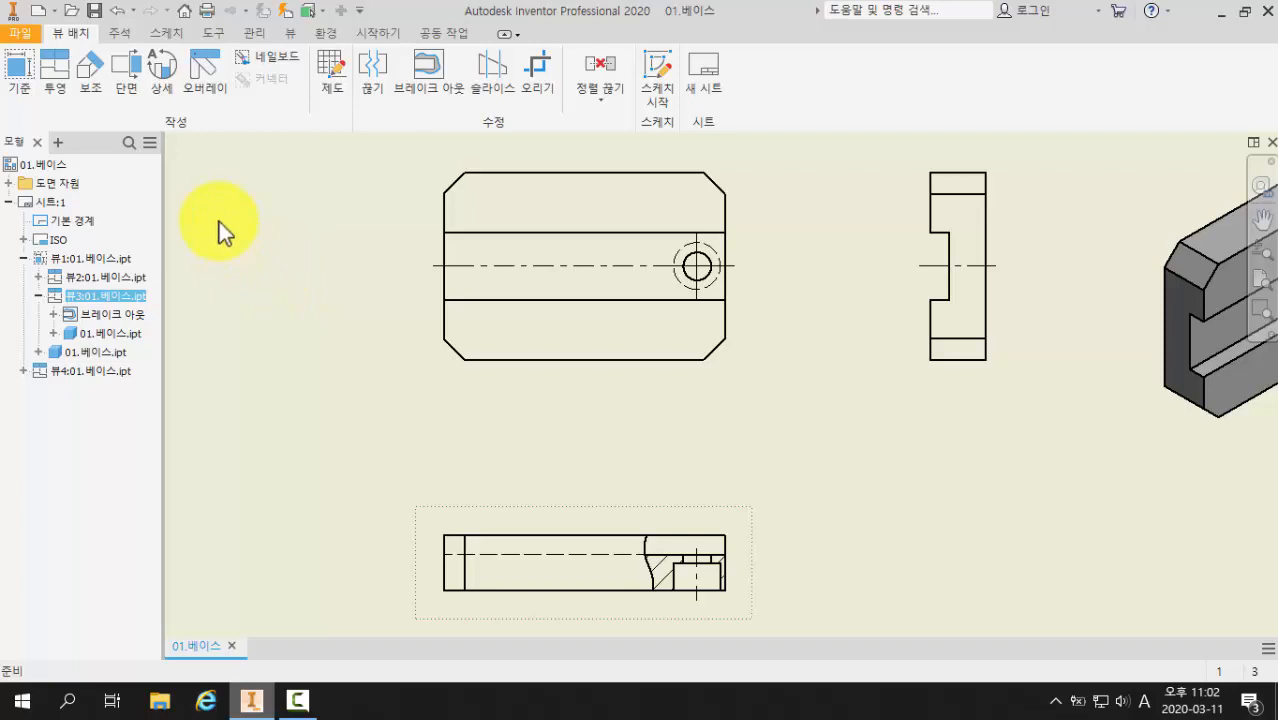
click(125, 33)
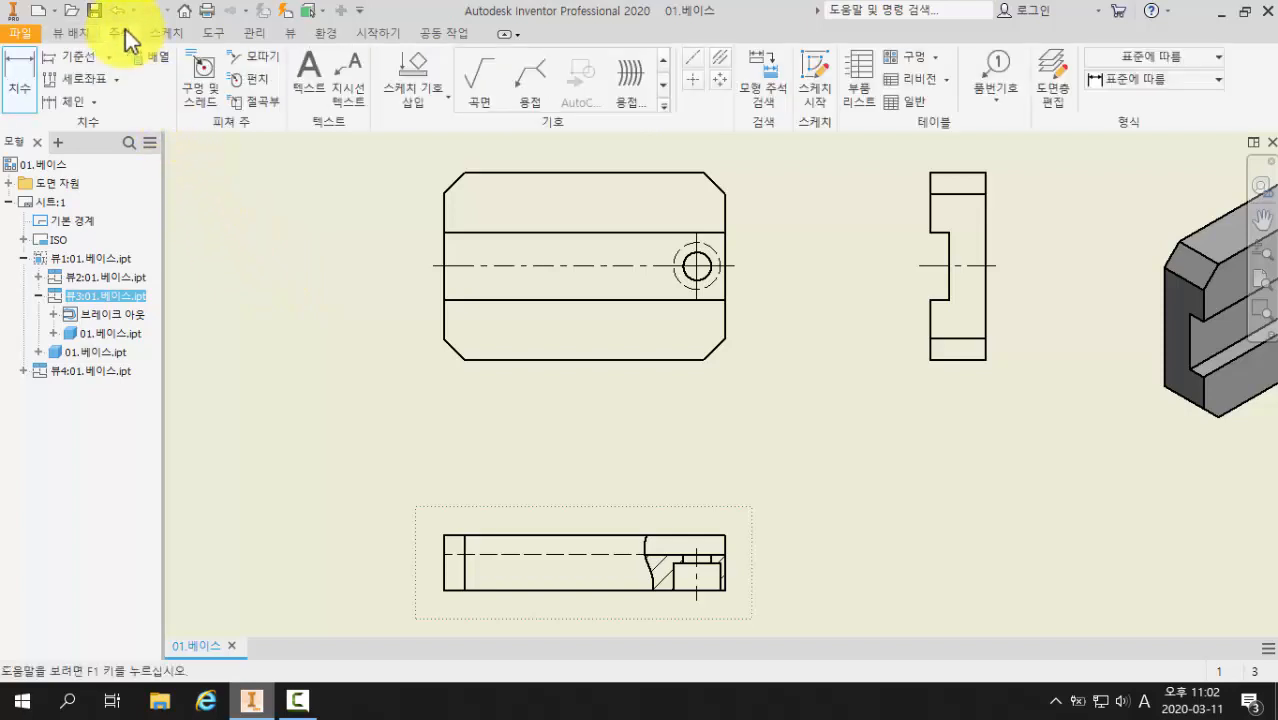
click(25, 90)
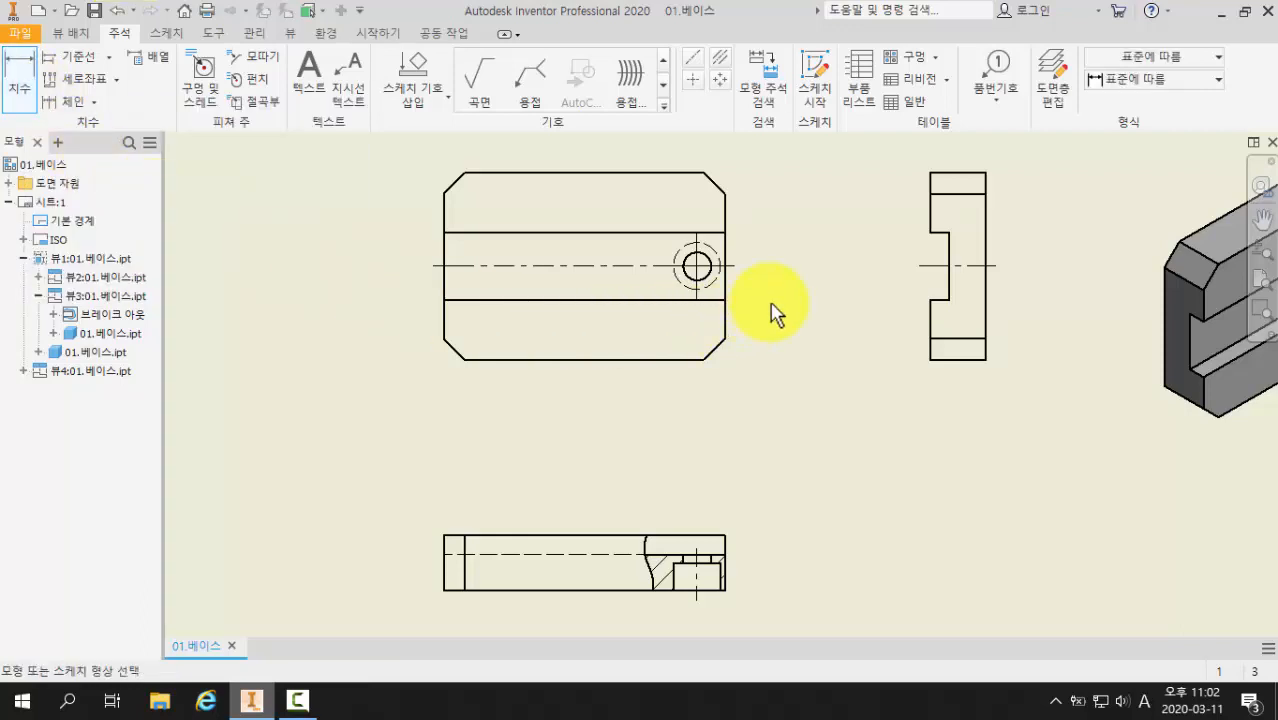
click(647, 231)
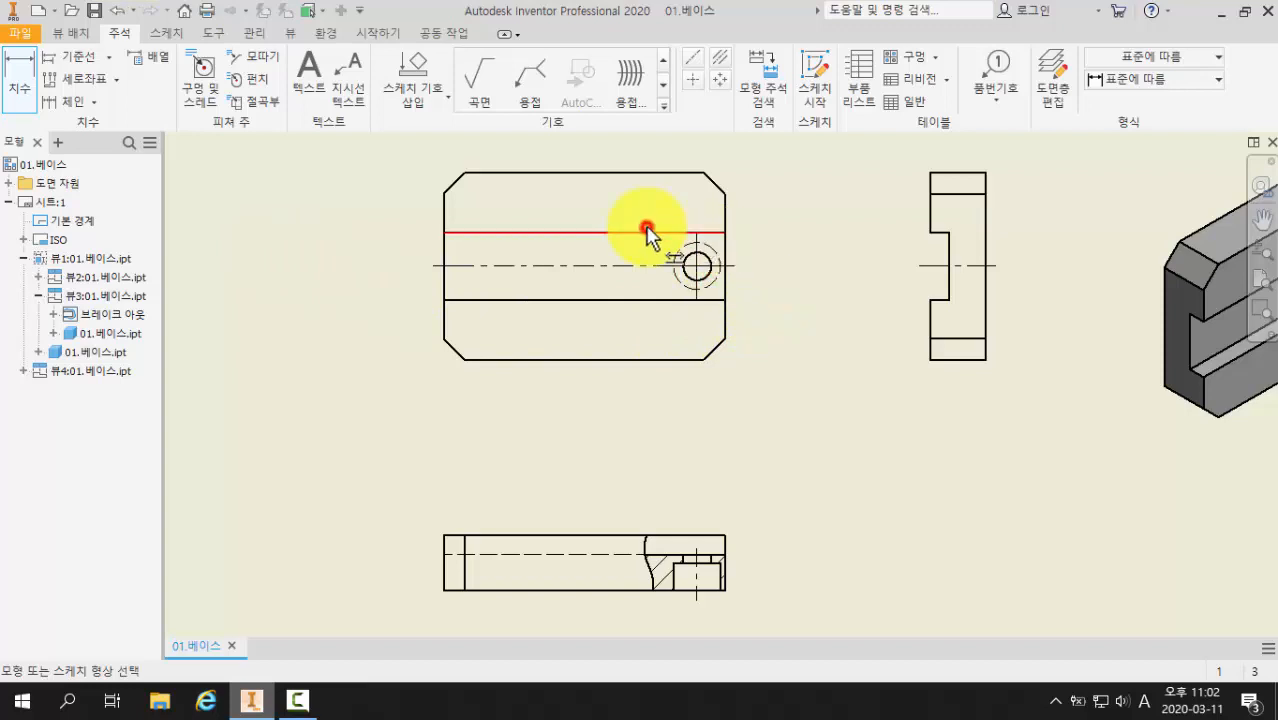
click(646, 299)
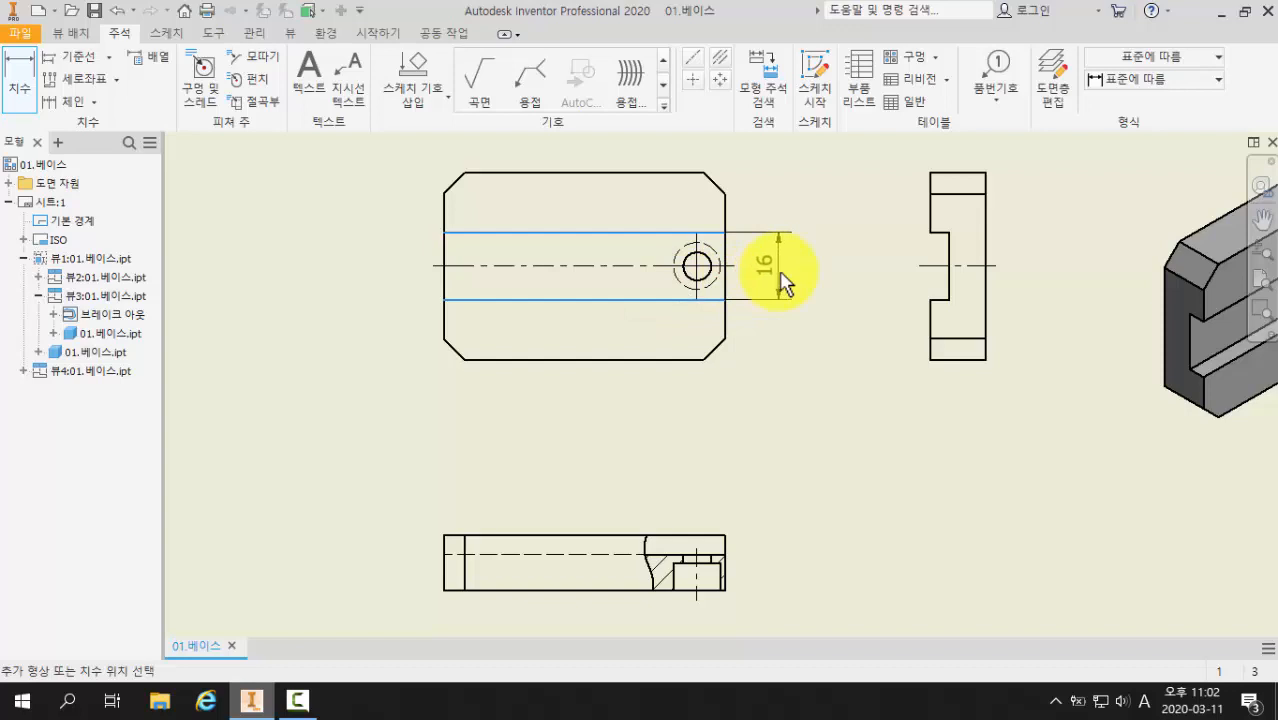
click(779, 266)
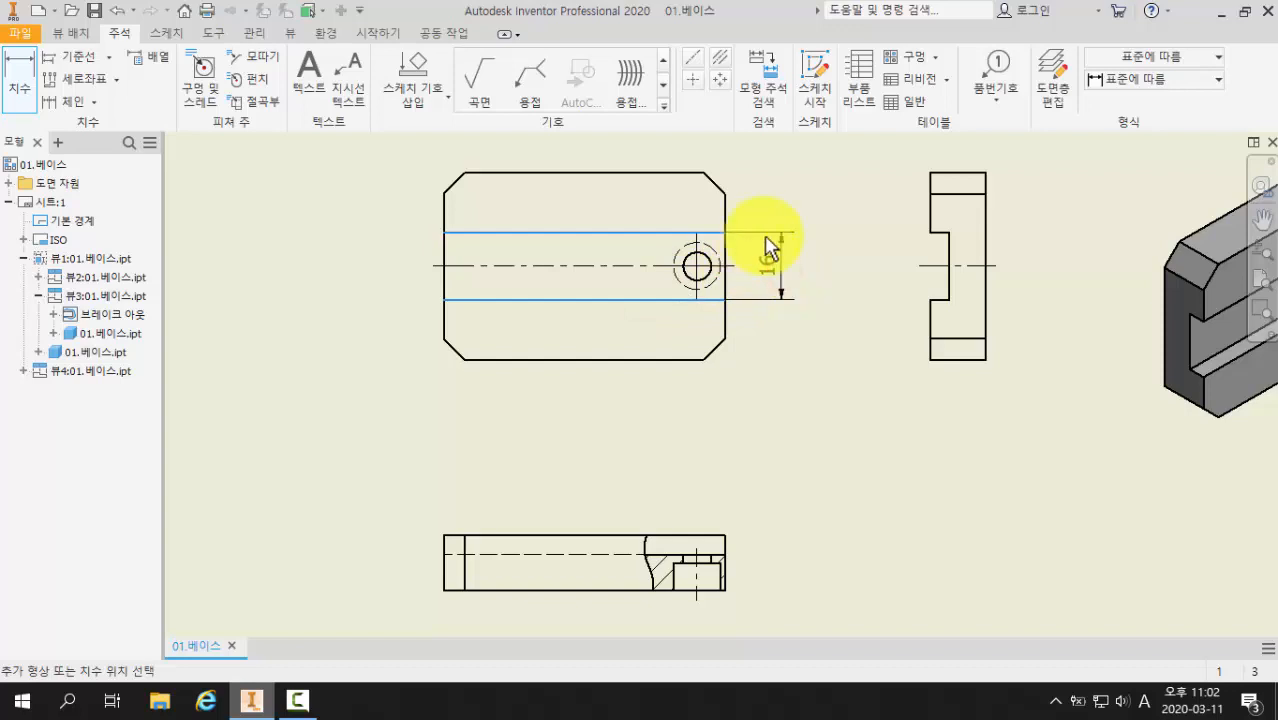
click(793, 283)
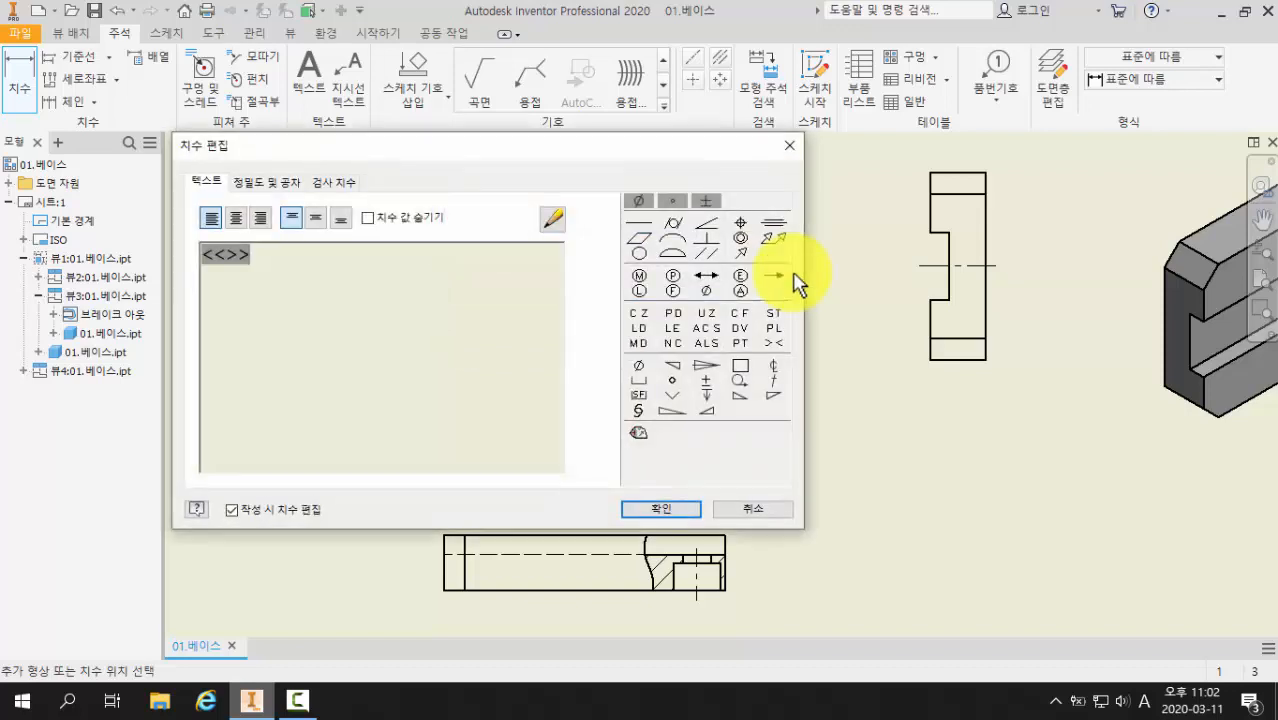
Step: Append the H7 fit to the slot width dimension and enclose its text in parentheses as (<<>>H7)
drag(508, 148, 404, 155)
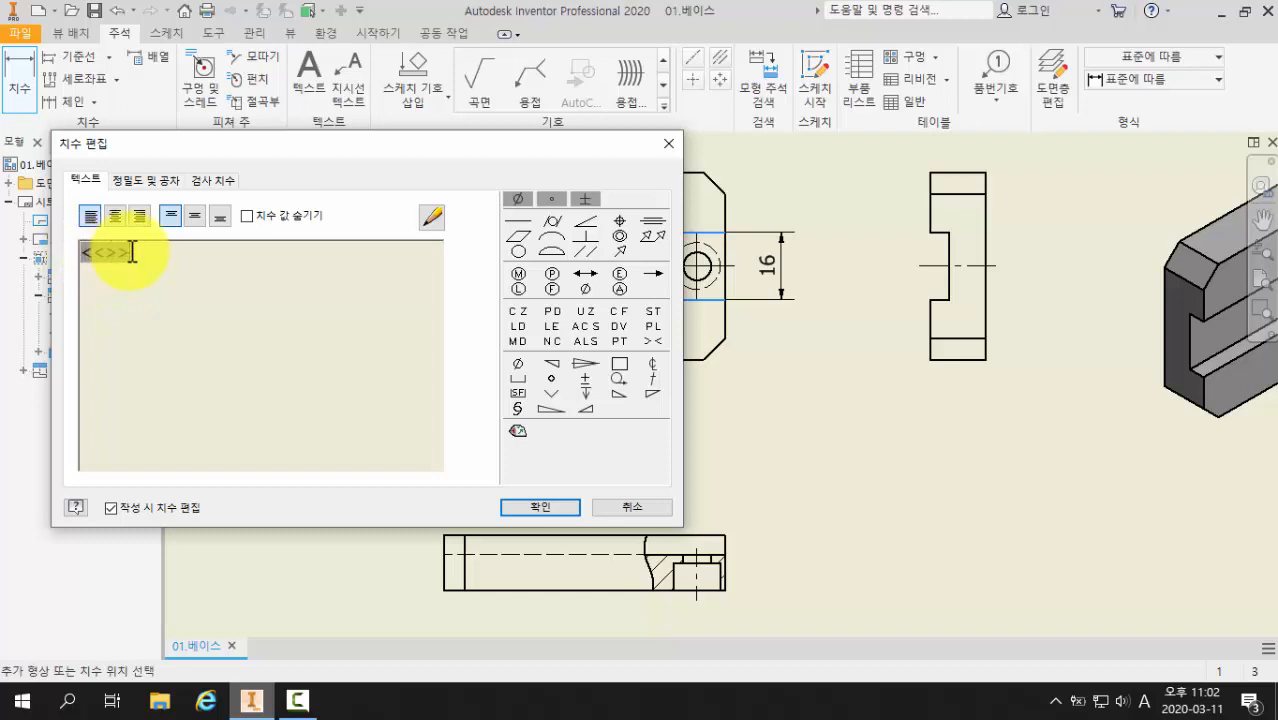
drag(131, 251, 85, 256)
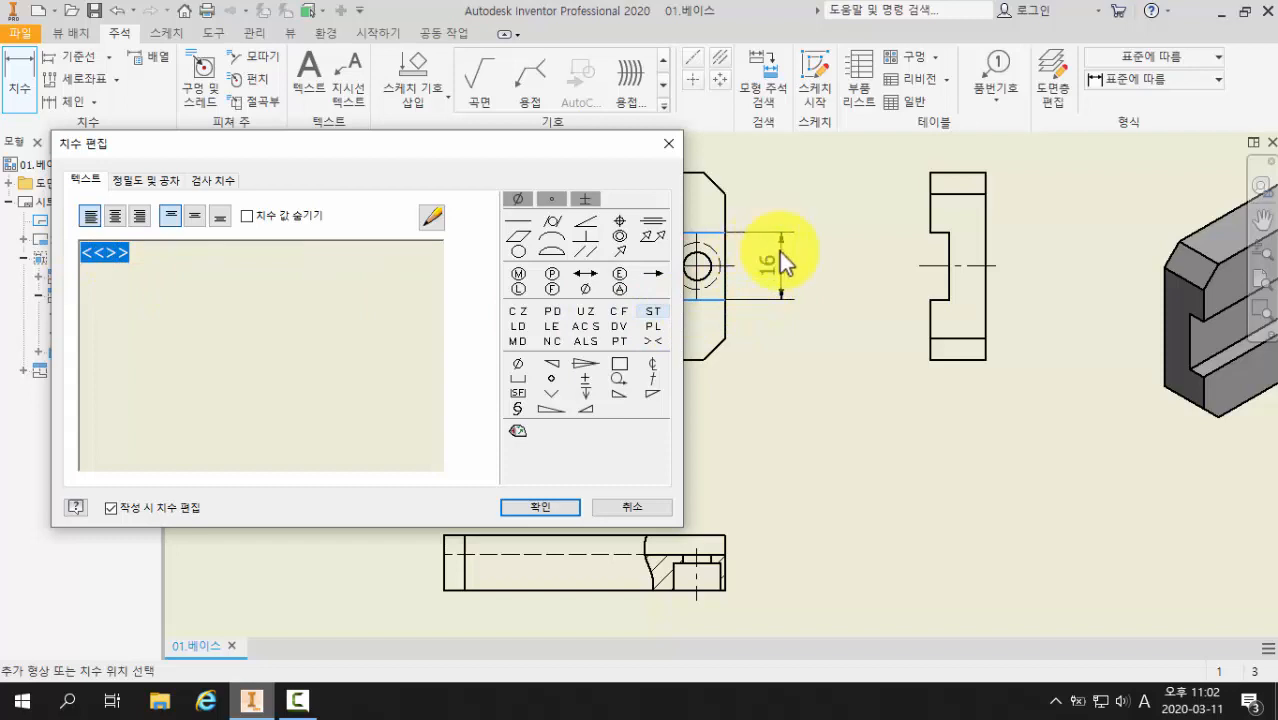
click(140, 262)
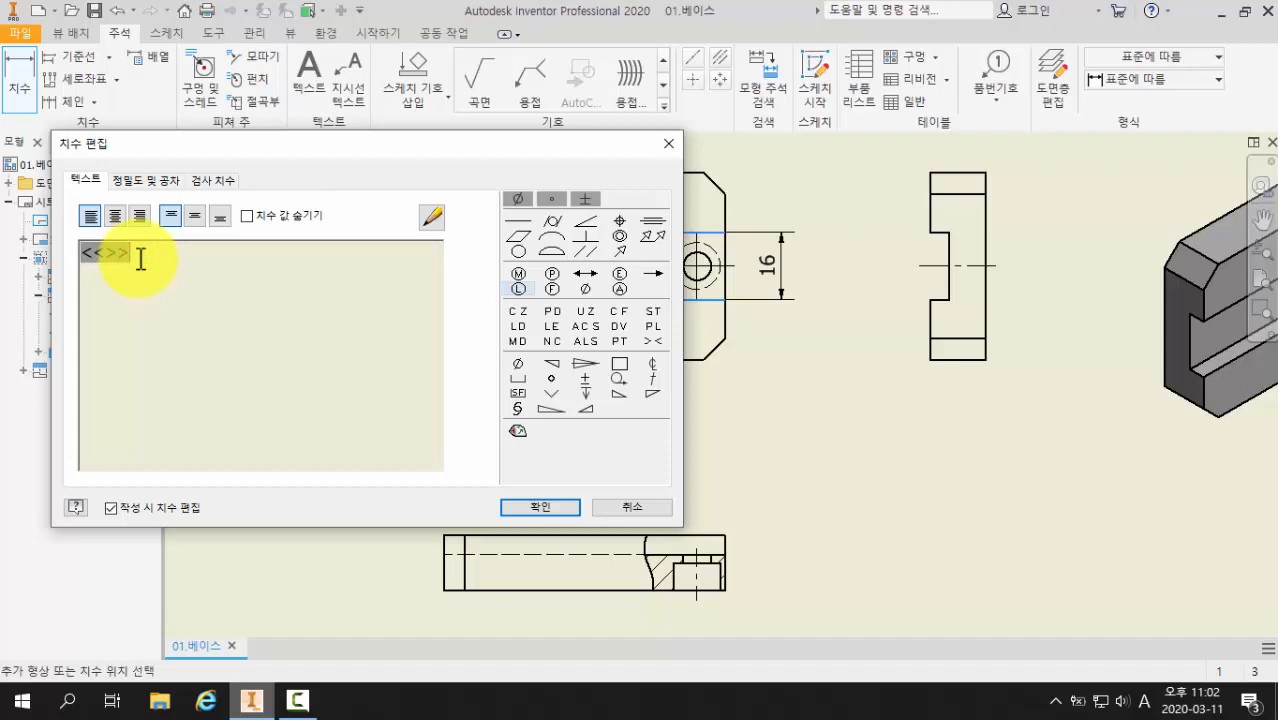
text(H7)
click(164, 260)
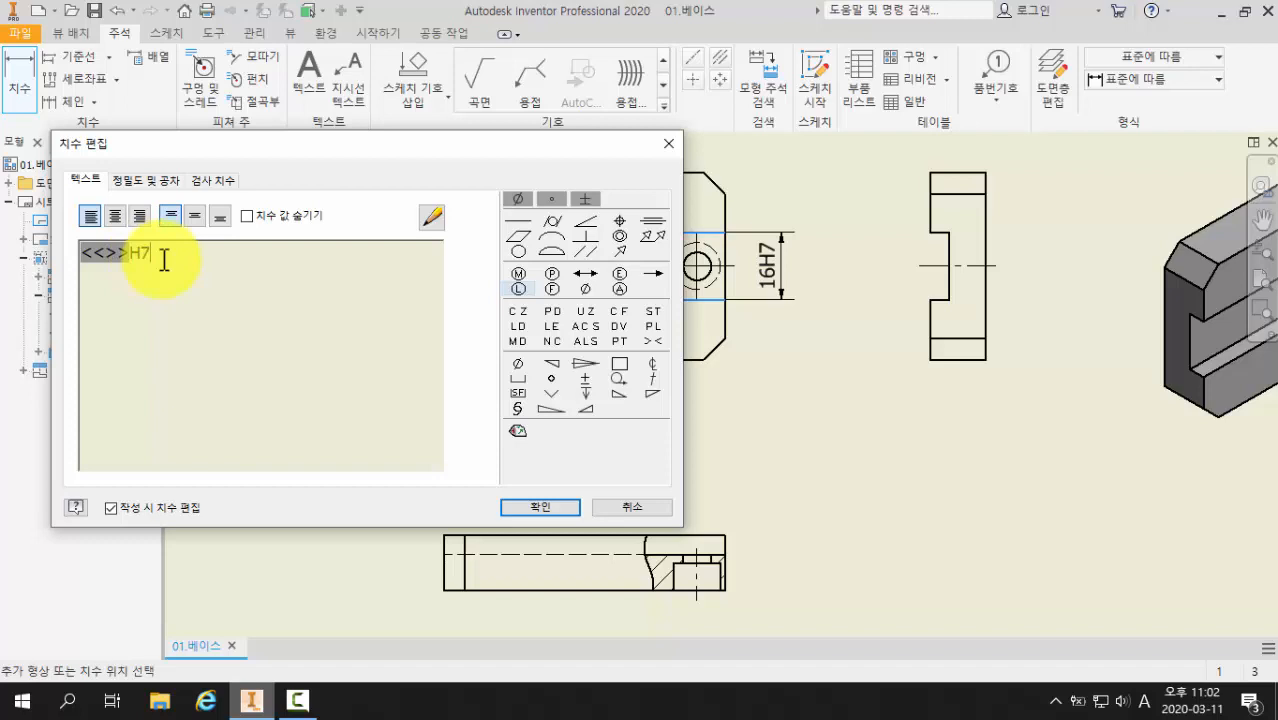
text())
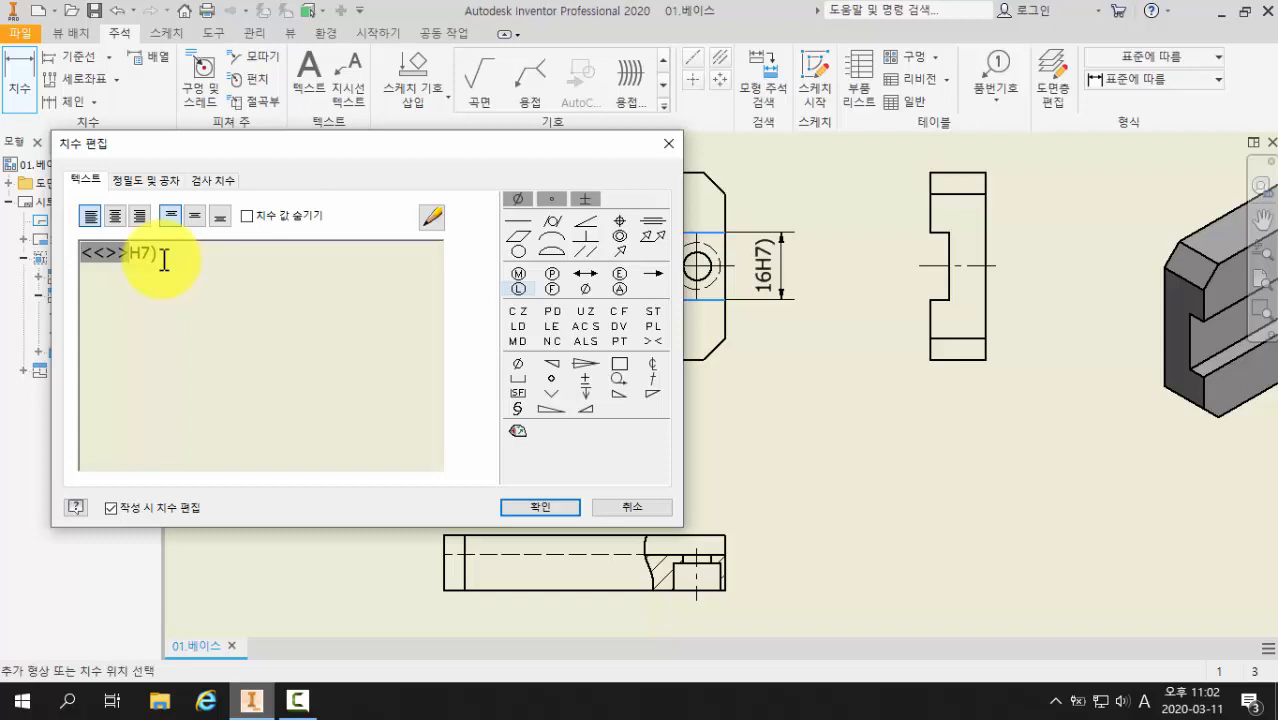
text(()
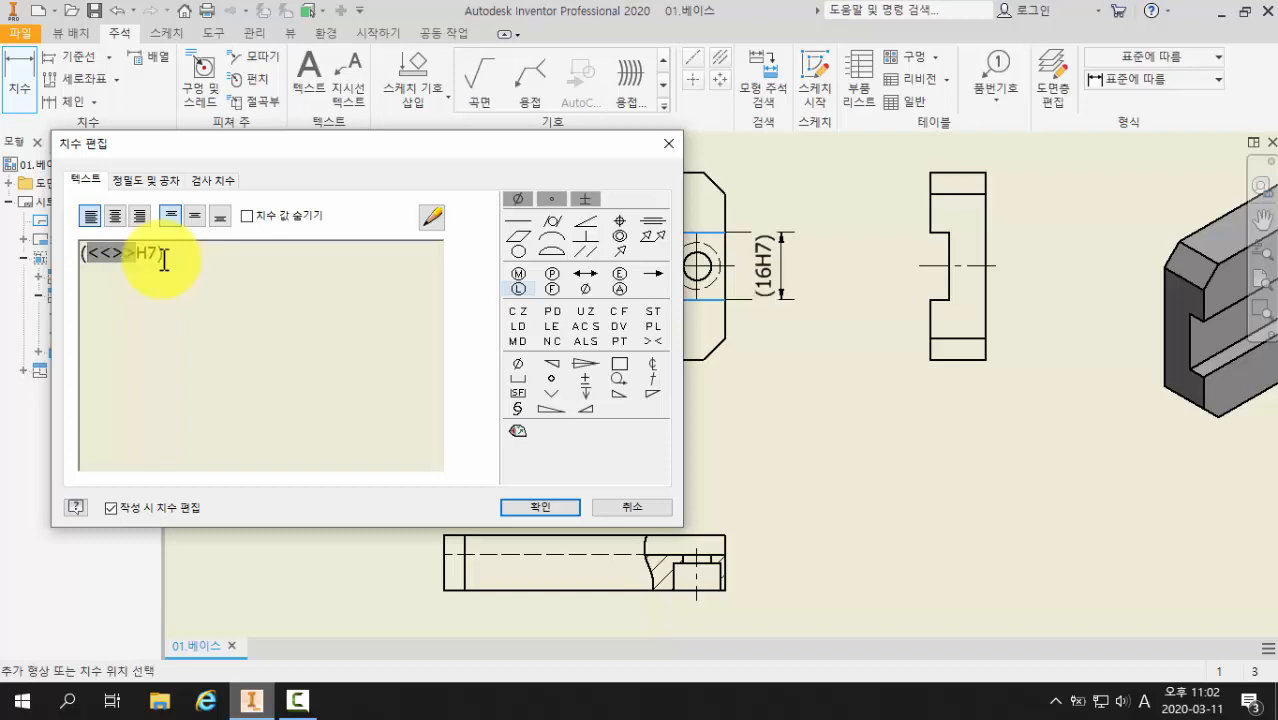
click(94, 252)
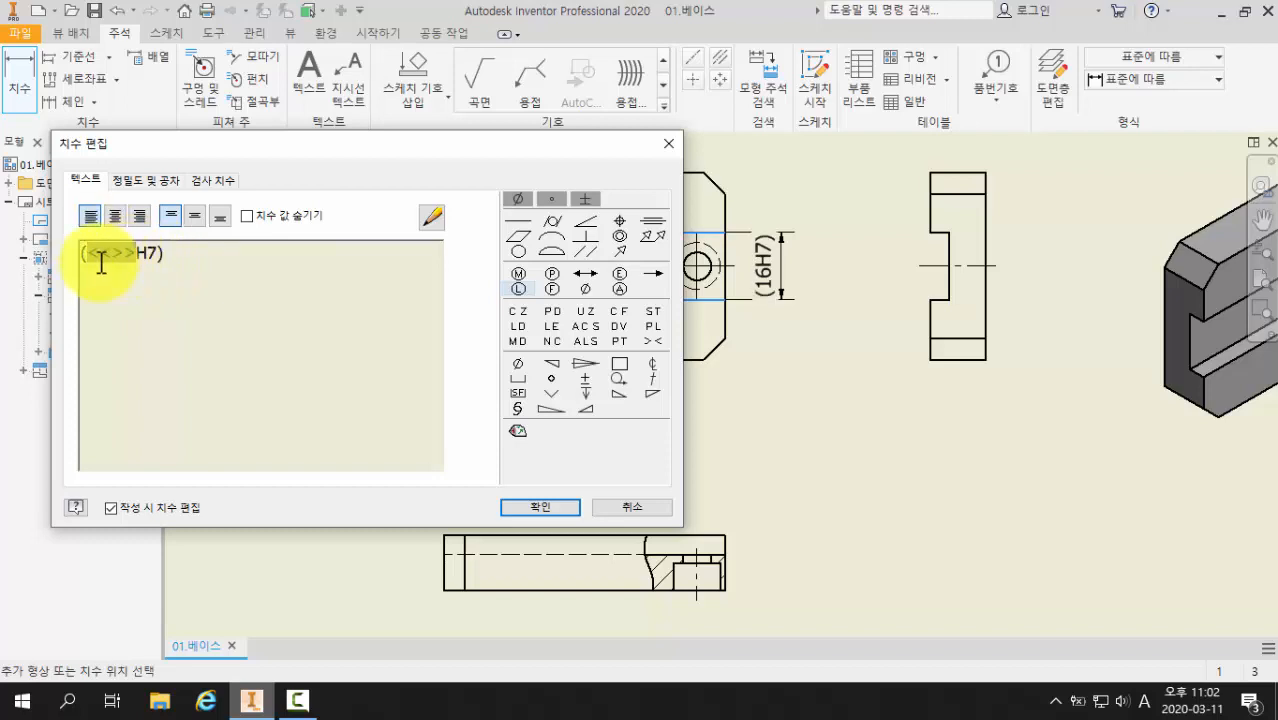
drag(87, 253, 163, 266)
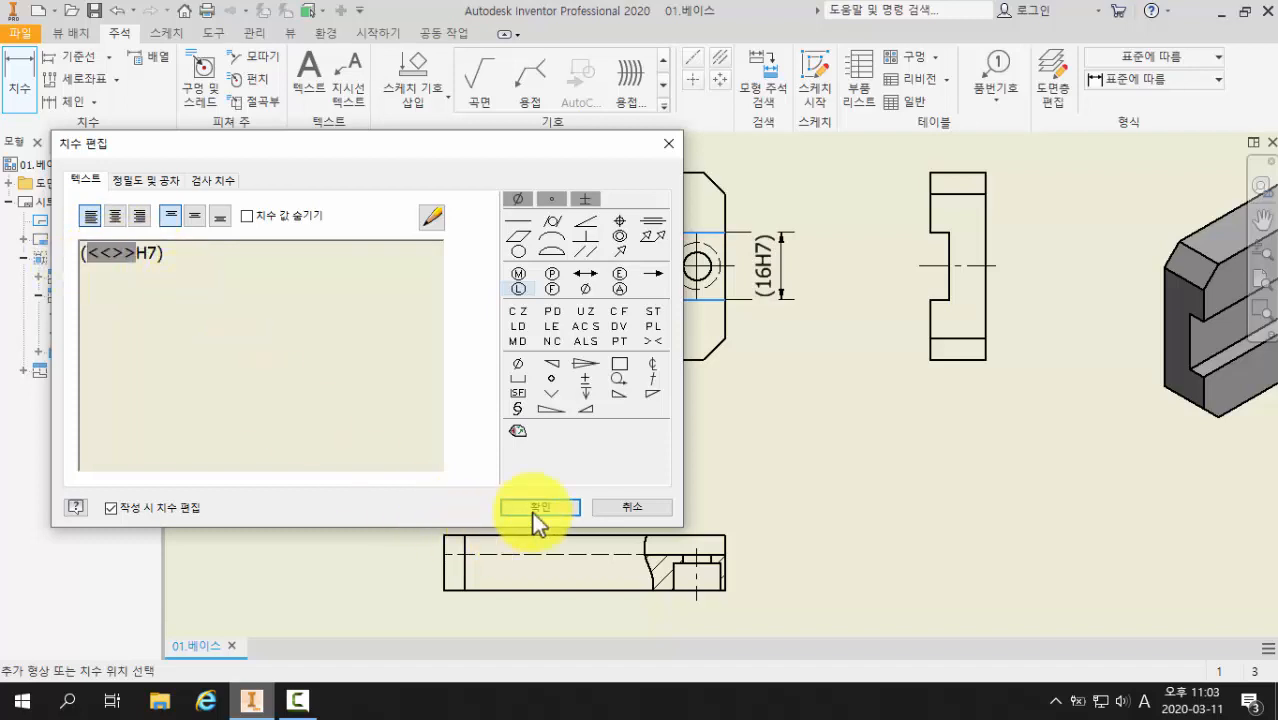
click(535, 508)
click(764, 303)
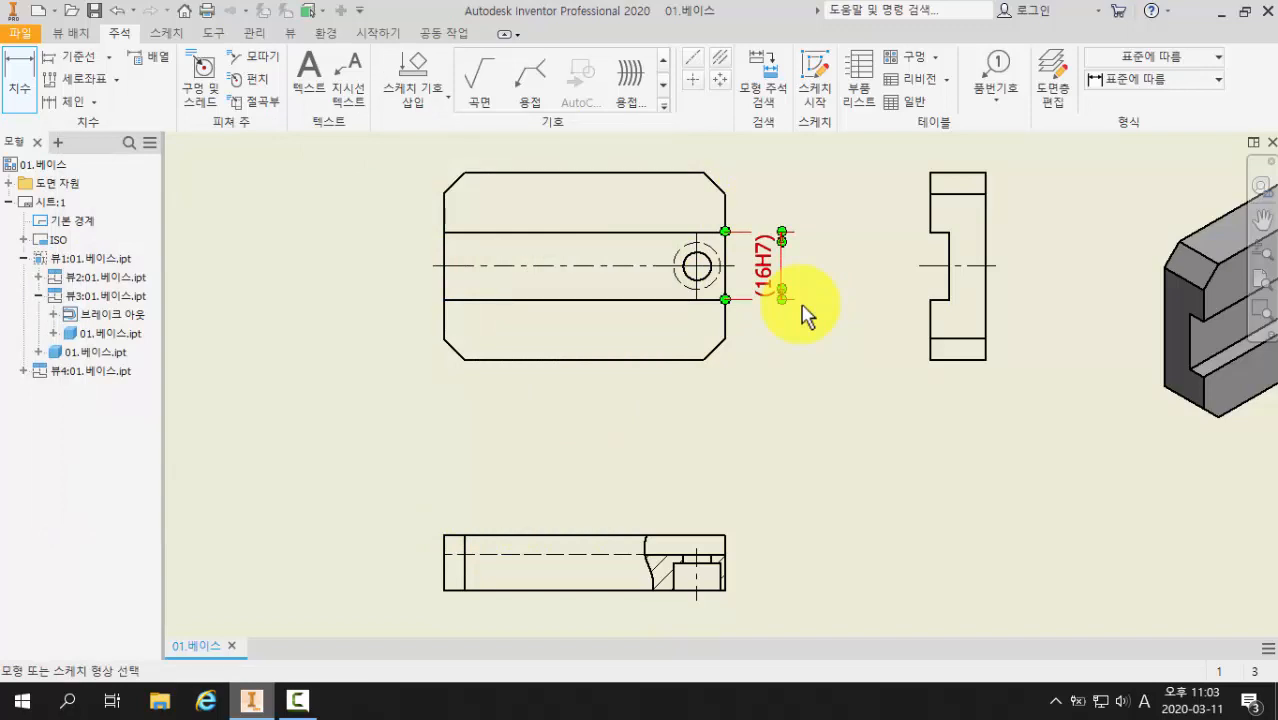
click(848, 310)
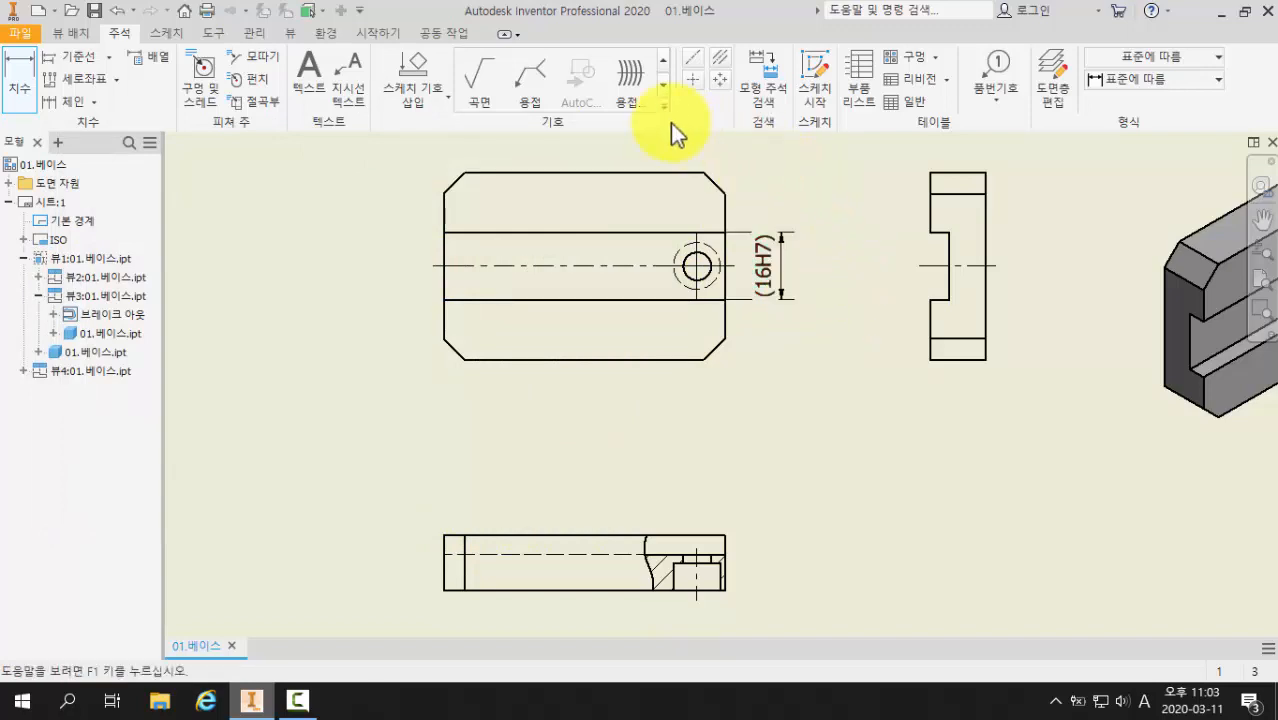
Step: Dimension the base view's overall height between its upper and lower edges, placed outside the slot width dimension
click(665, 173)
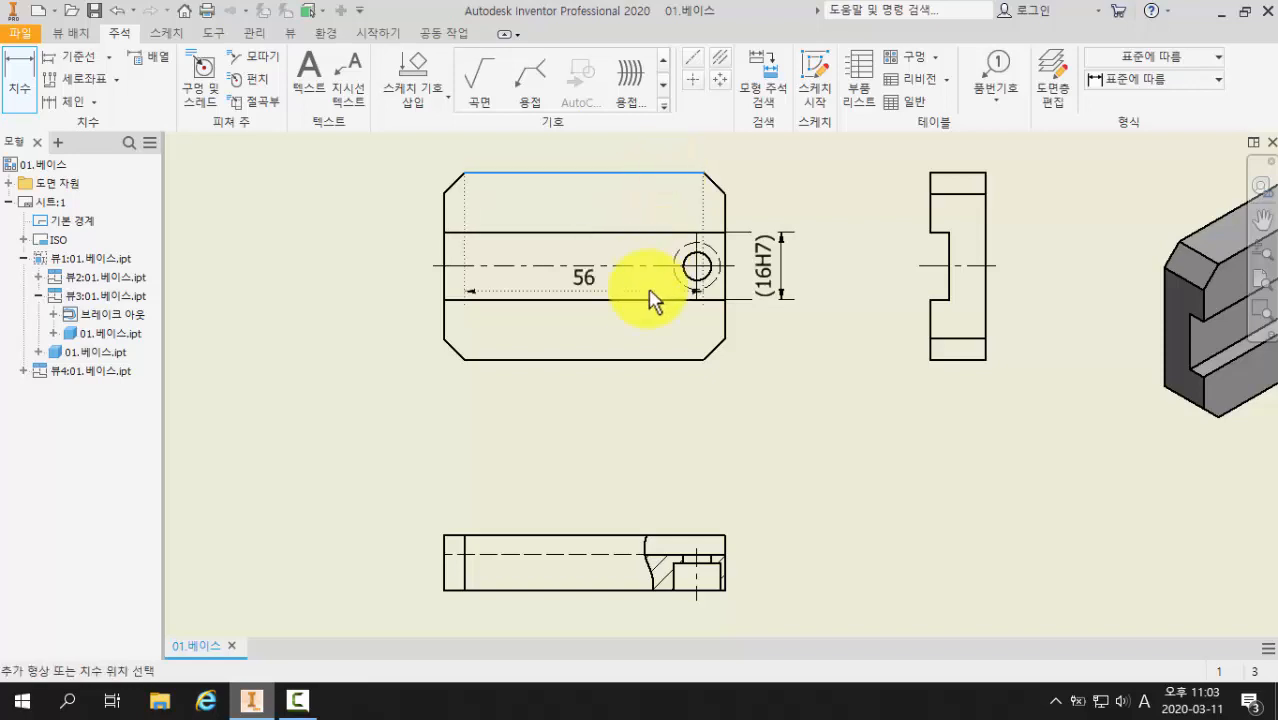
click(661, 359)
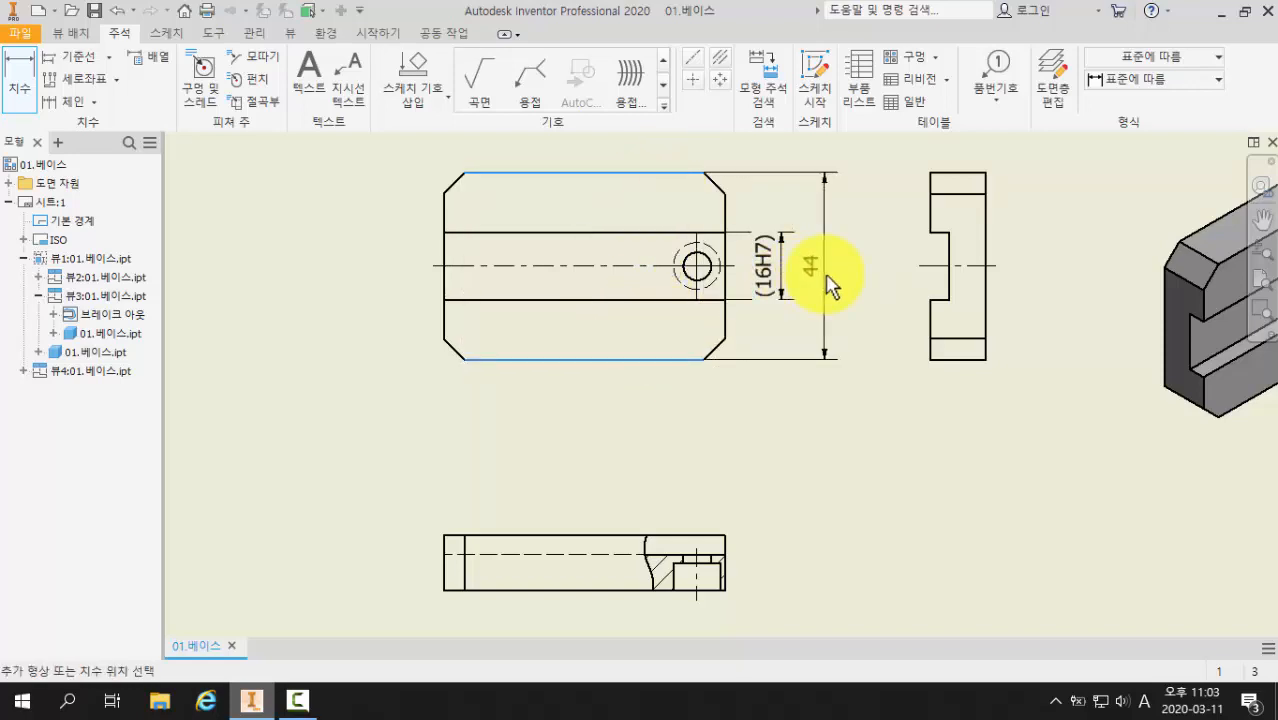
click(826, 280)
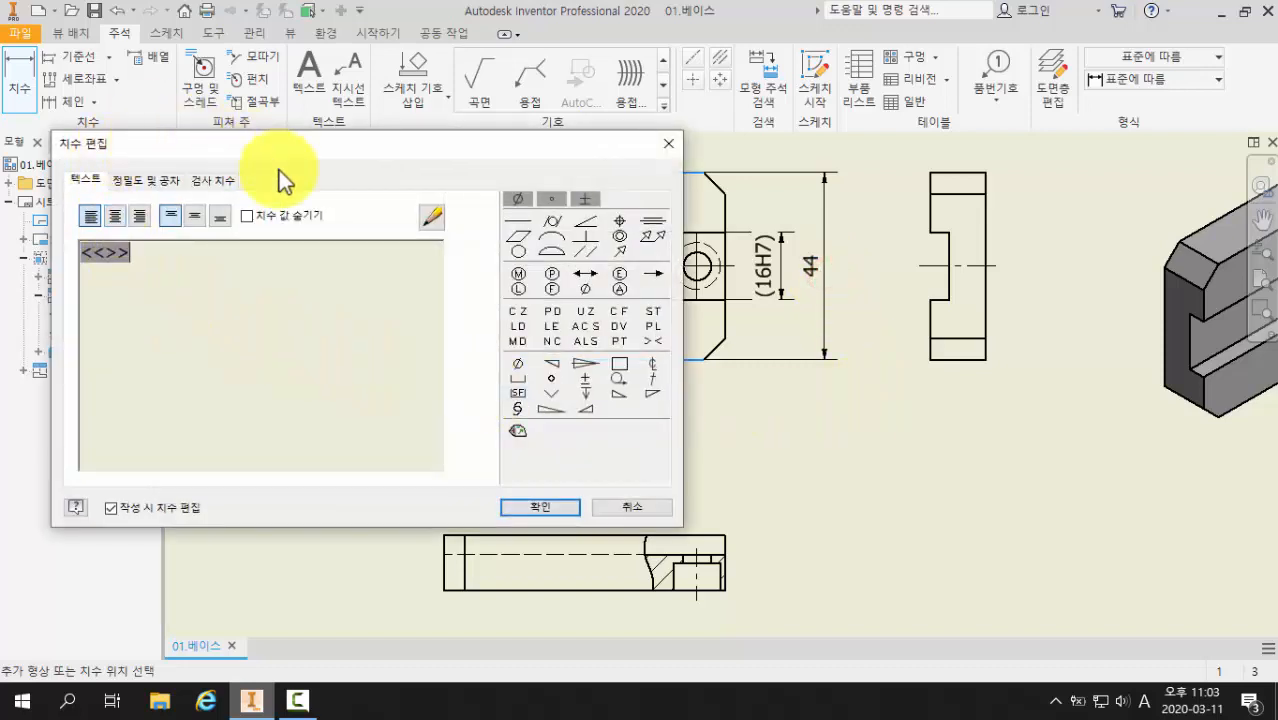
click(514, 505)
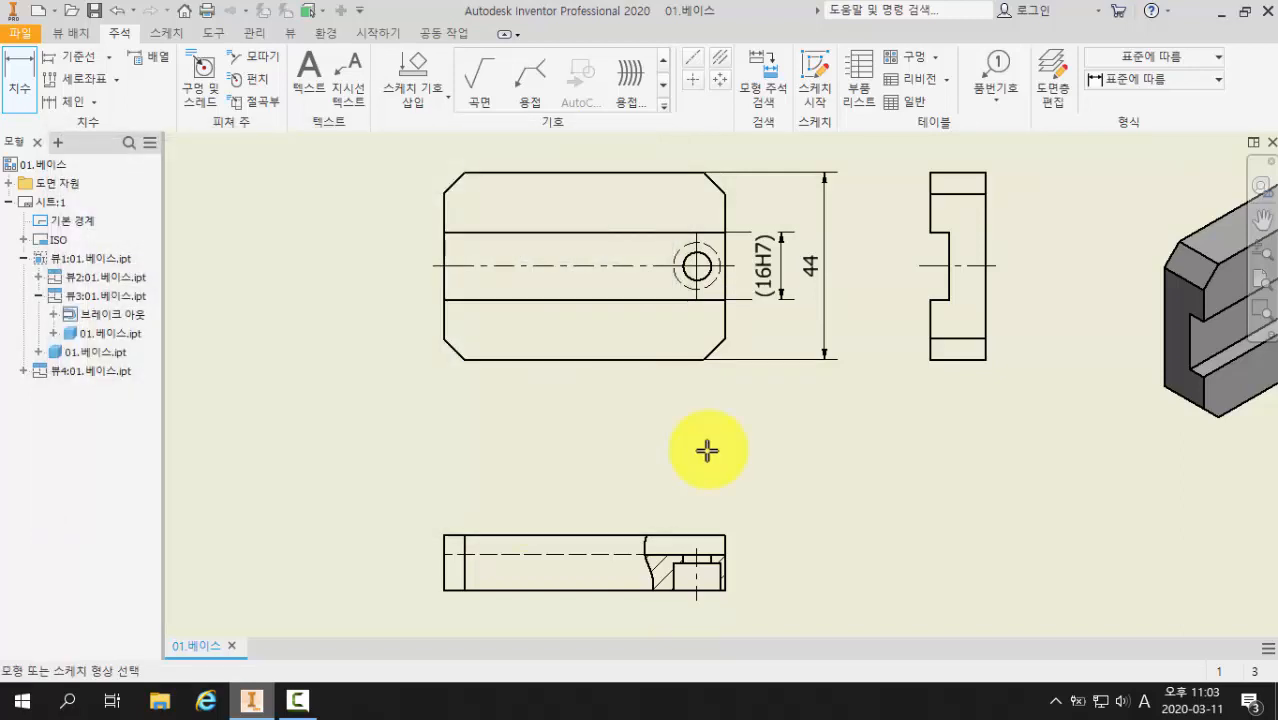
Step: Dimension the horizontal distance from the hole's center mark to the nearest vertical edge, placed below the base view
click(724, 311)
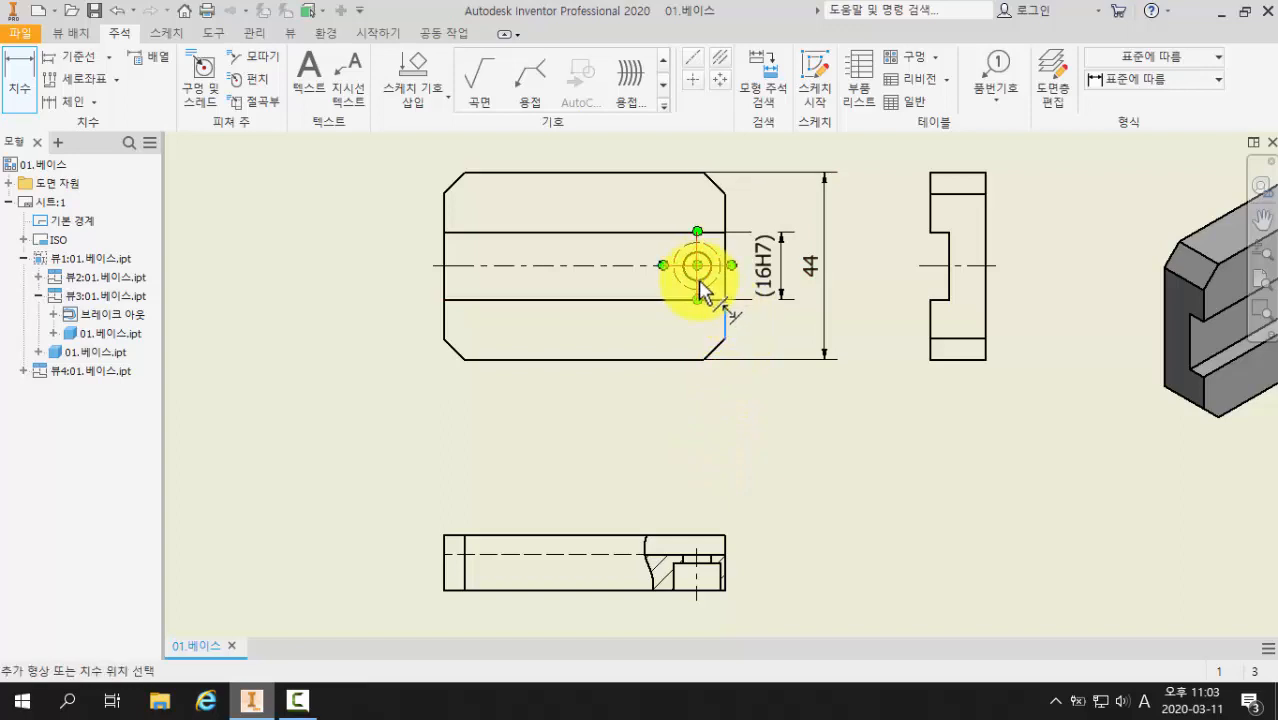
click(698, 267)
click(697, 266)
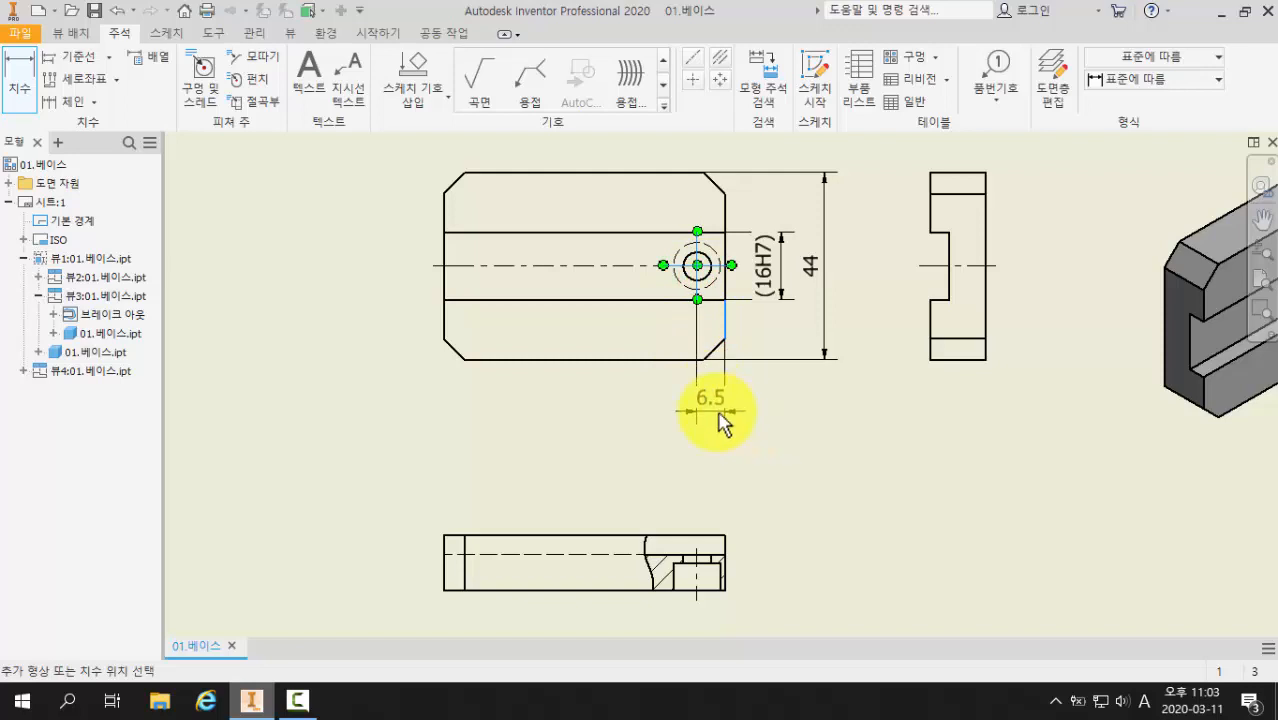
click(716, 411)
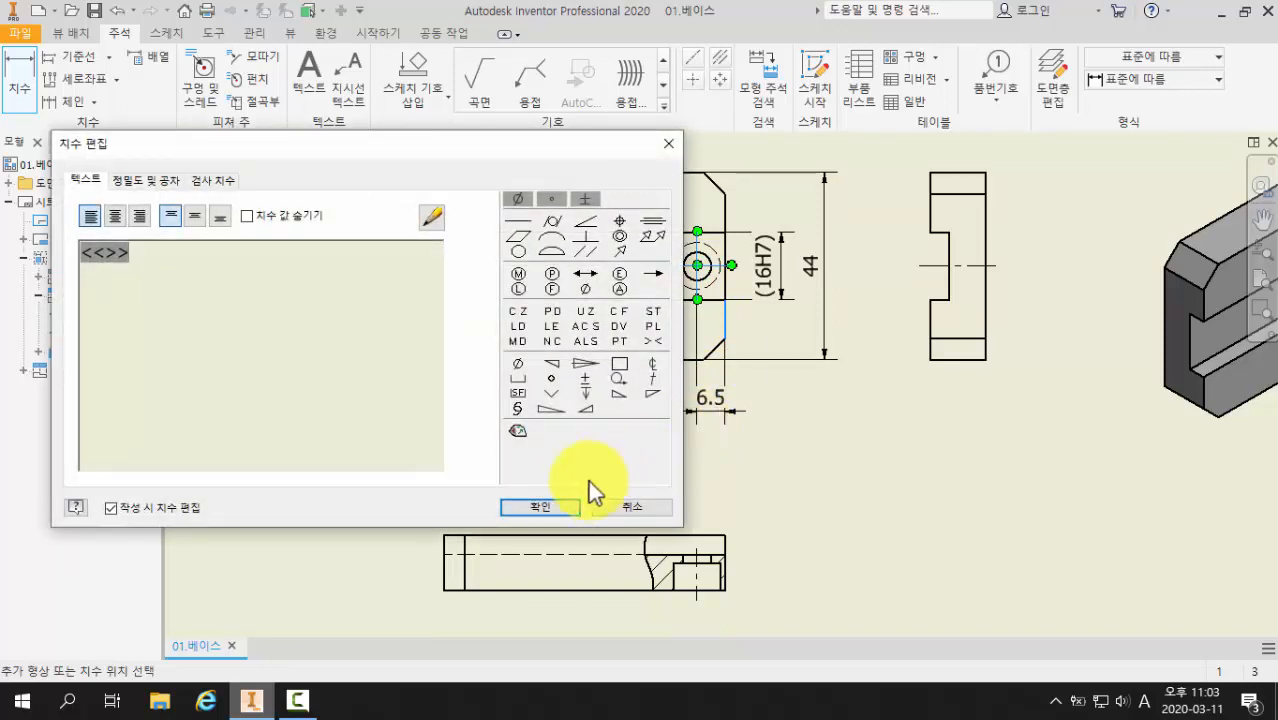
click(540, 507)
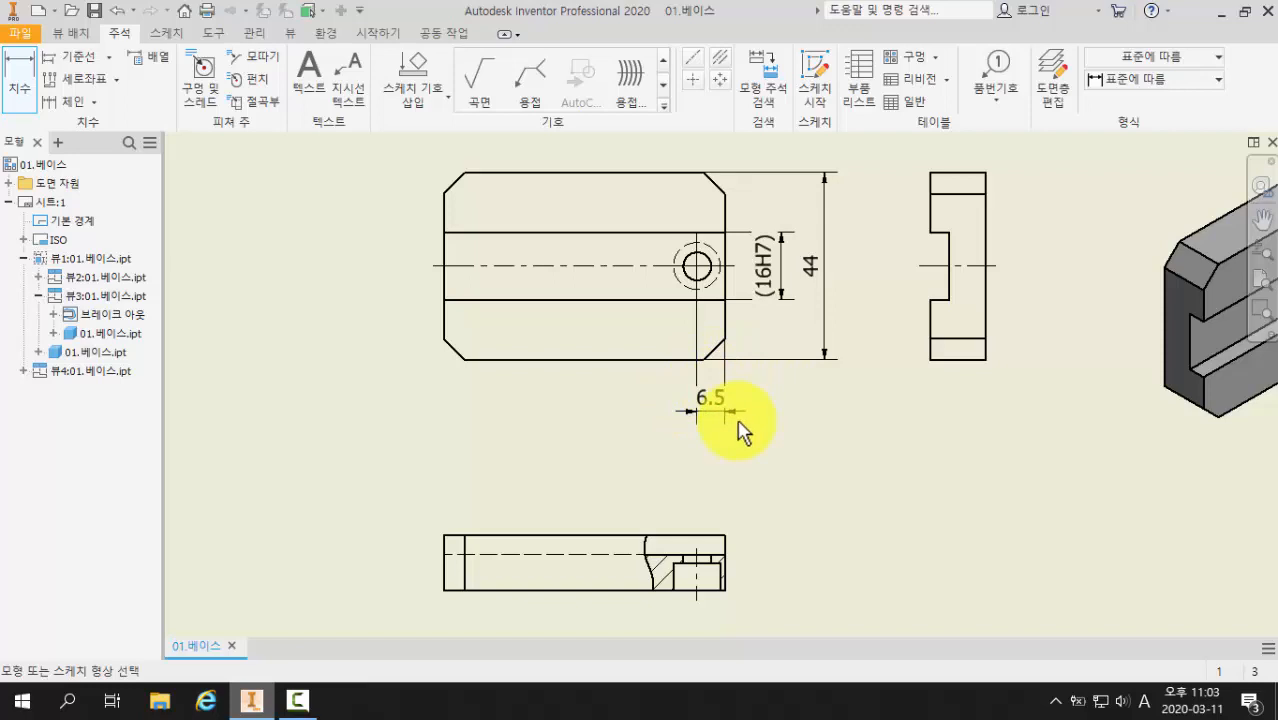
double_click(719, 400)
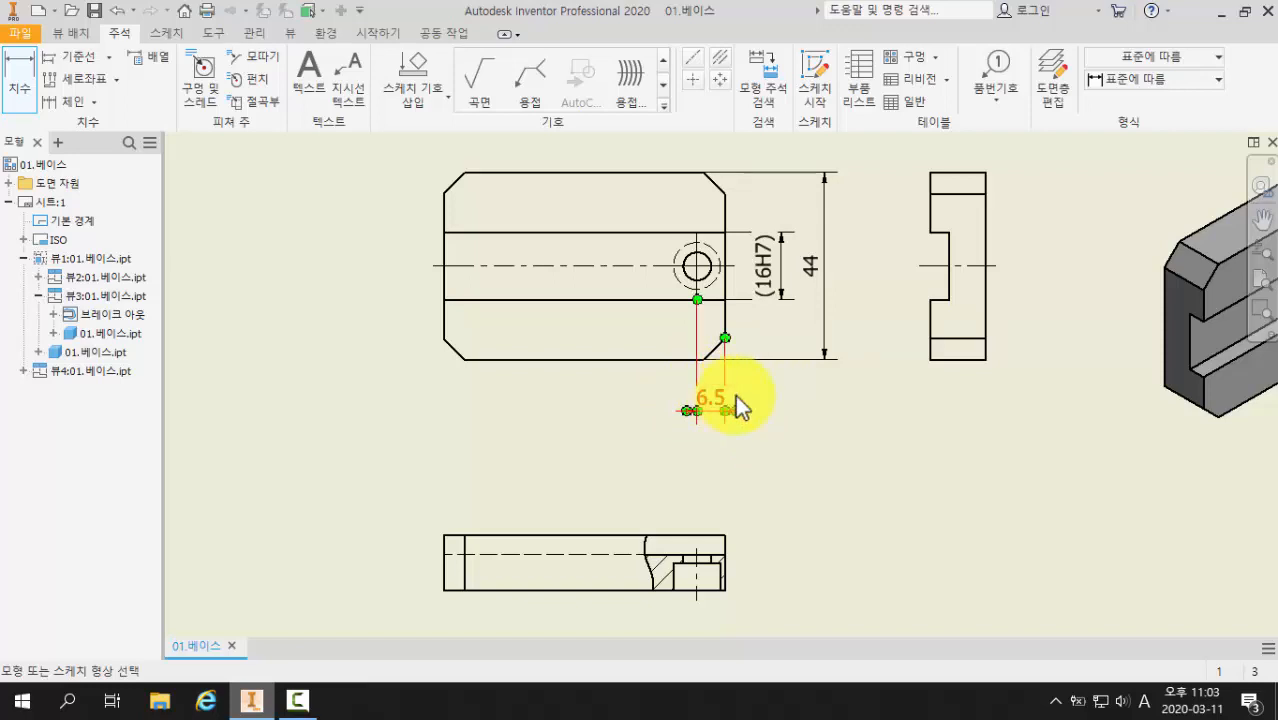
Step: Move the 6.5 dimension's text outside its extension lines and shift the (16H7) slot width dimension slightly closer to the base view
click(632, 507)
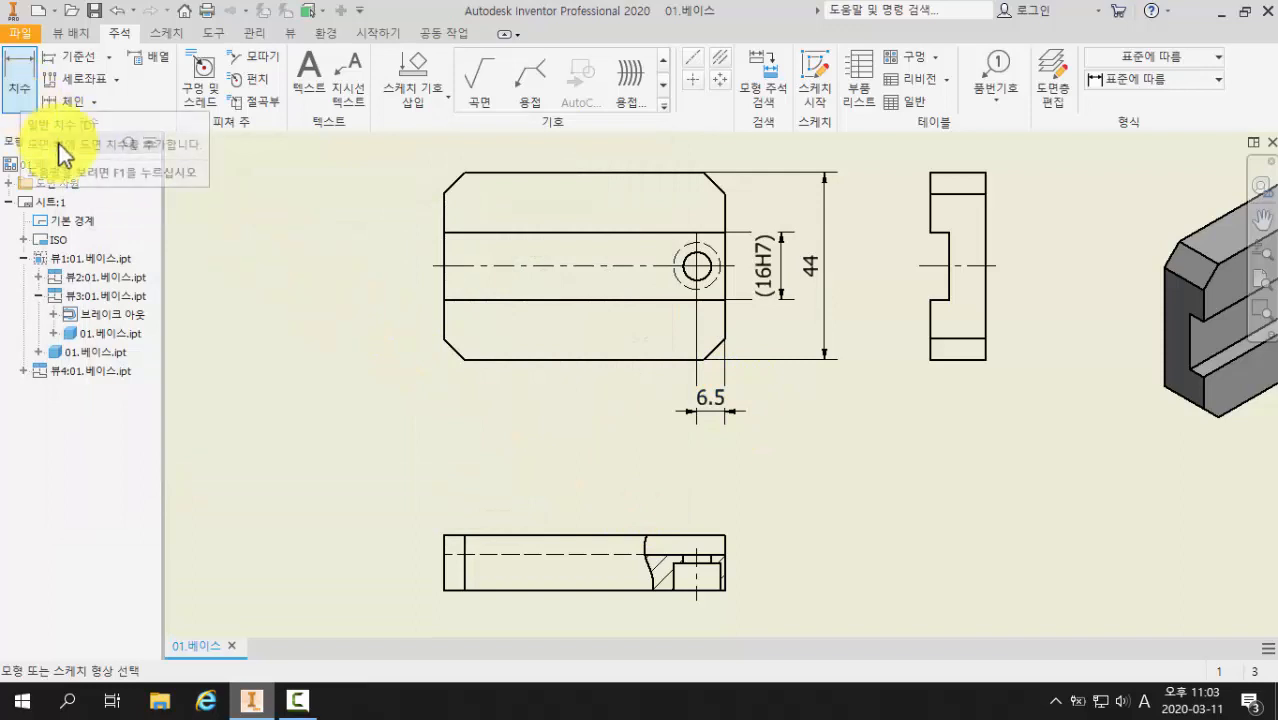
click(22, 90)
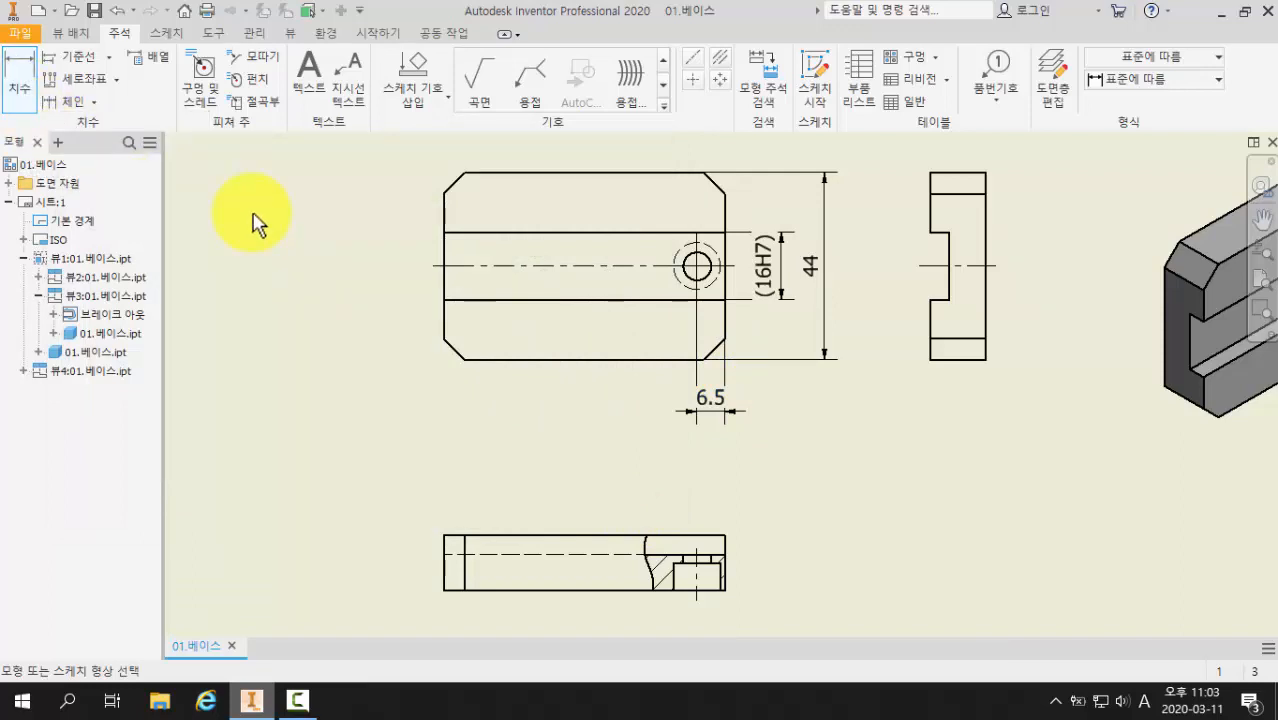
key(Escape)
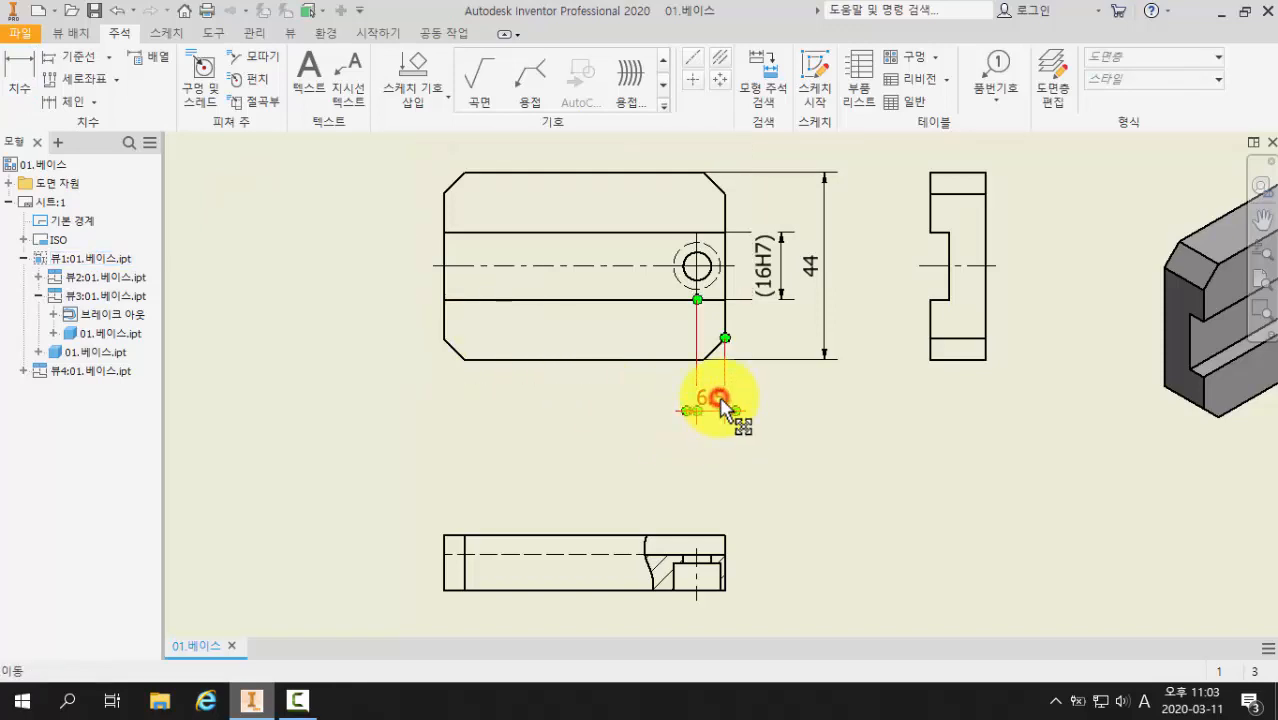
drag(722, 404, 767, 418)
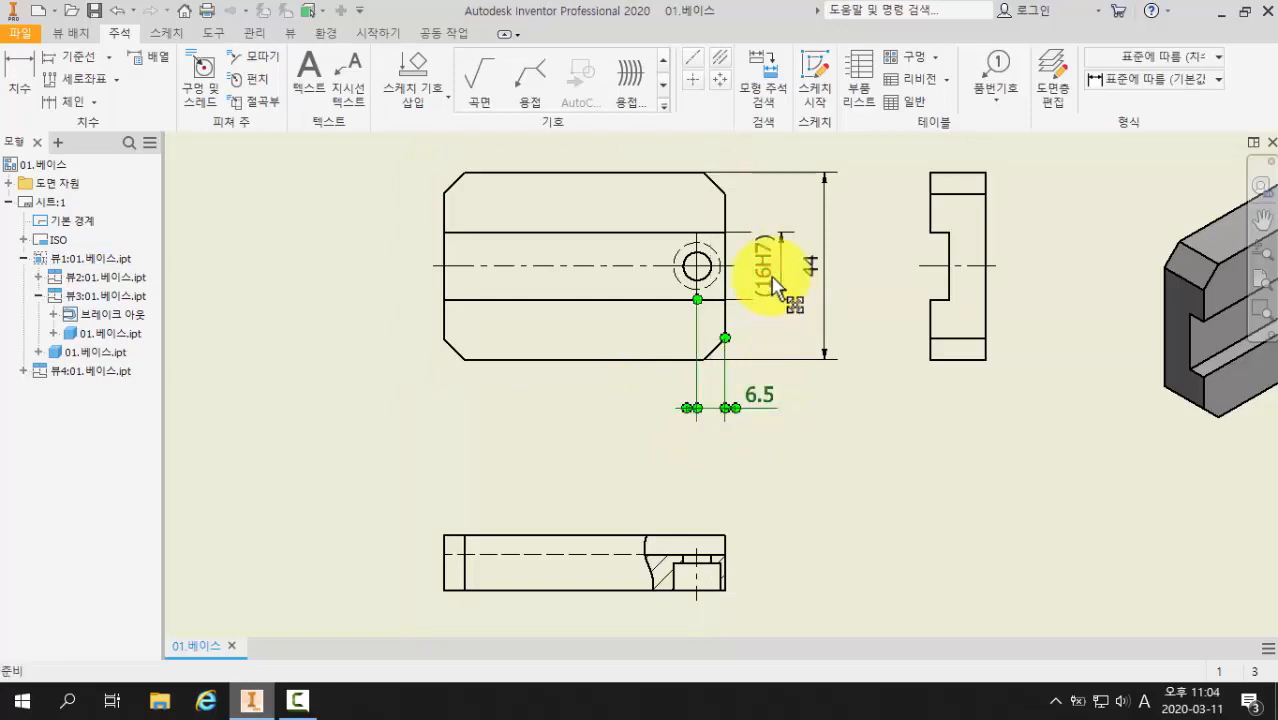
drag(775, 283, 769, 324)
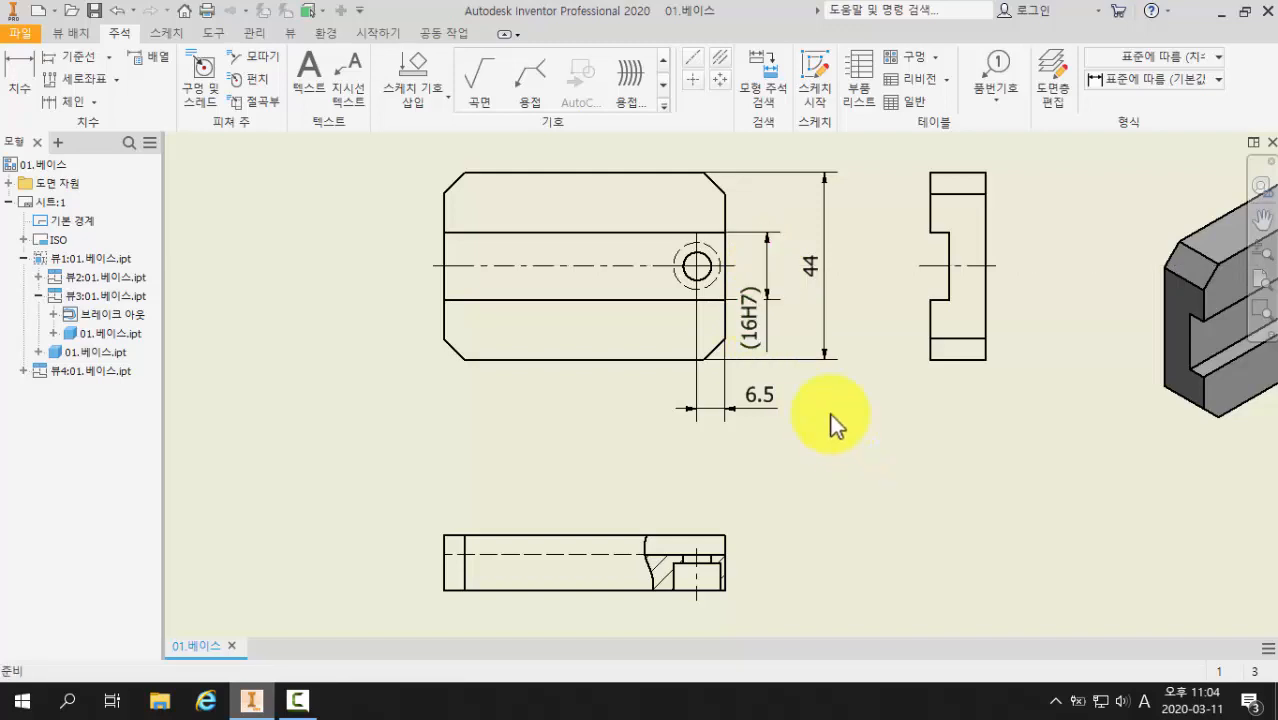
drag(758, 328, 778, 277)
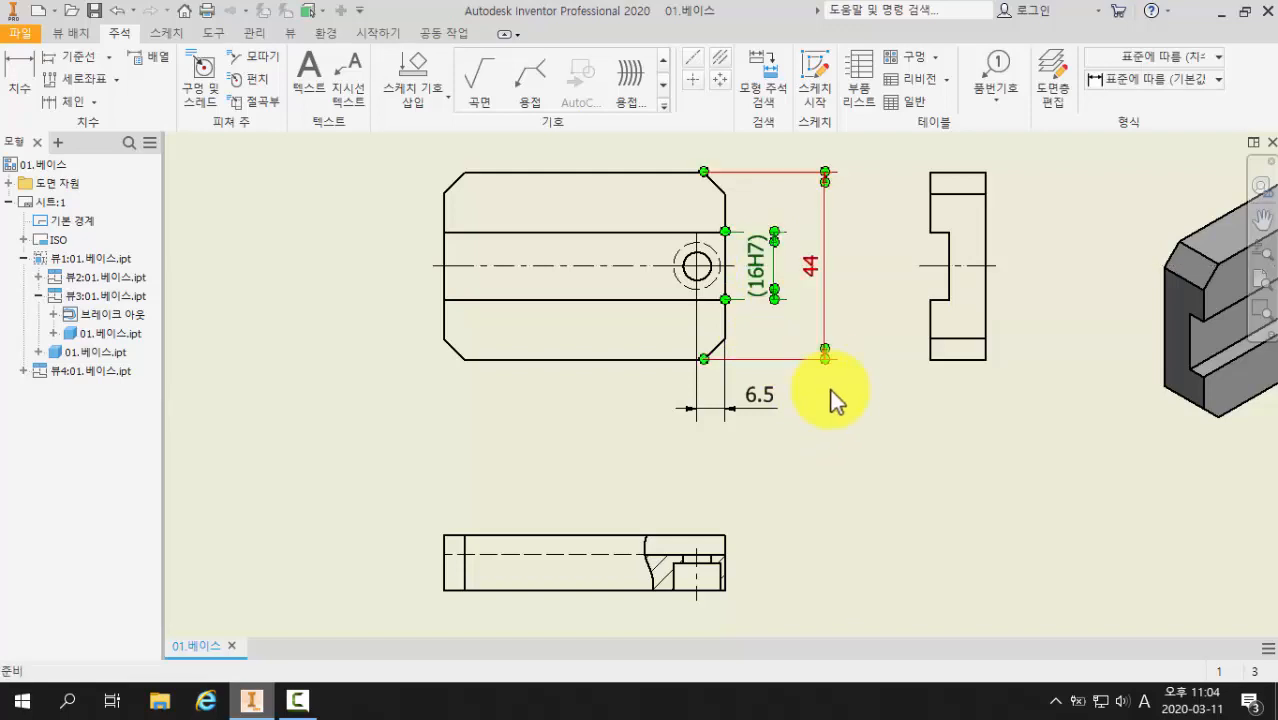
click(845, 430)
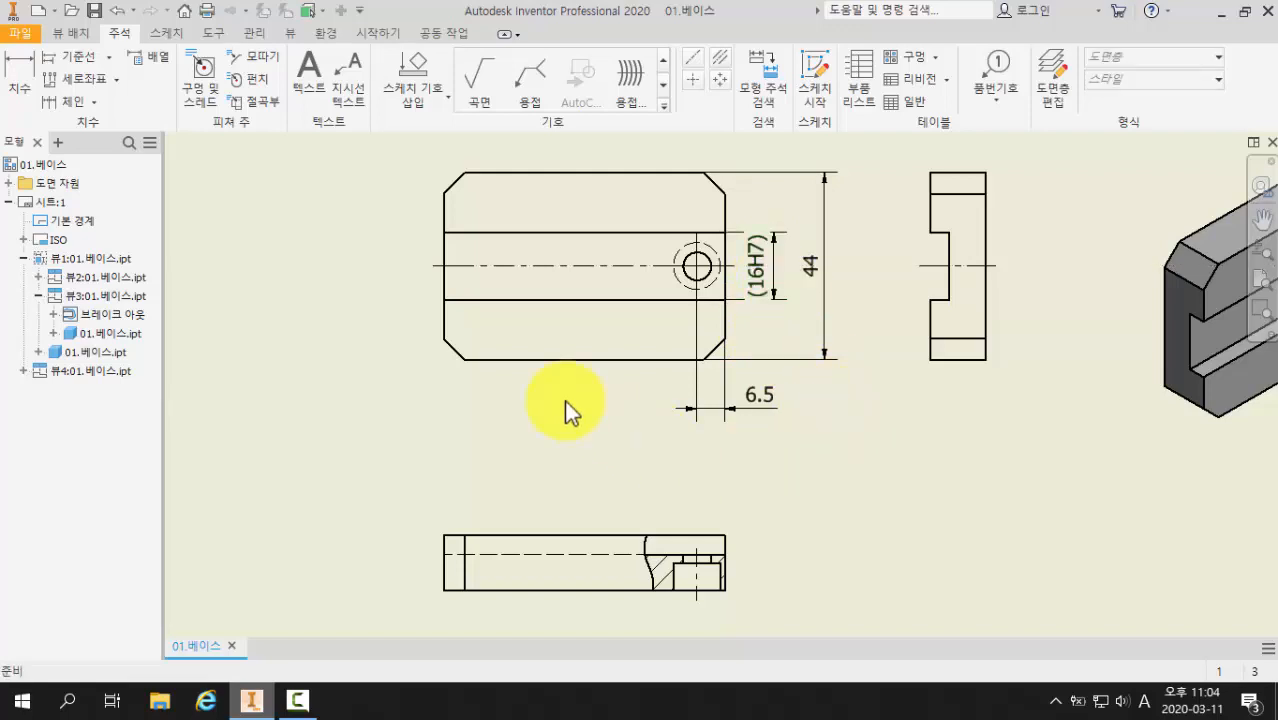
Step: Dimension the base view's overall length between its two vertical end edges, placed below the hole distance dimension
click(20, 80)
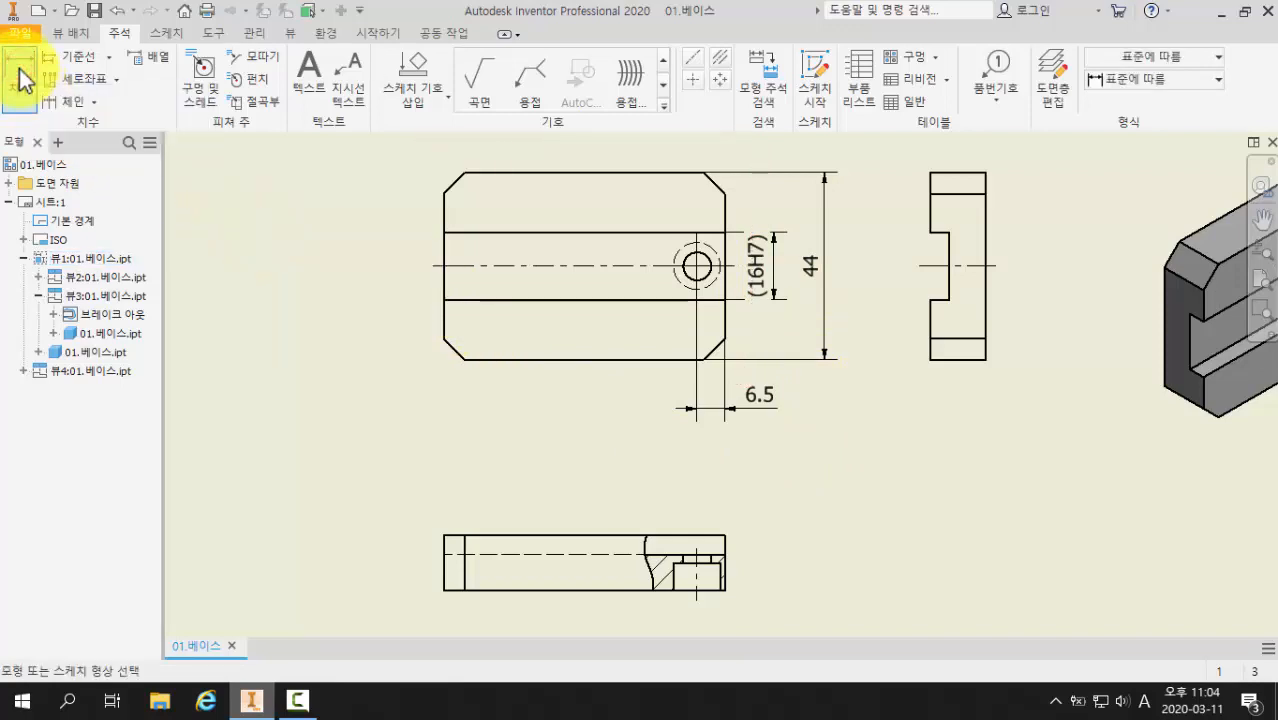
click(443, 314)
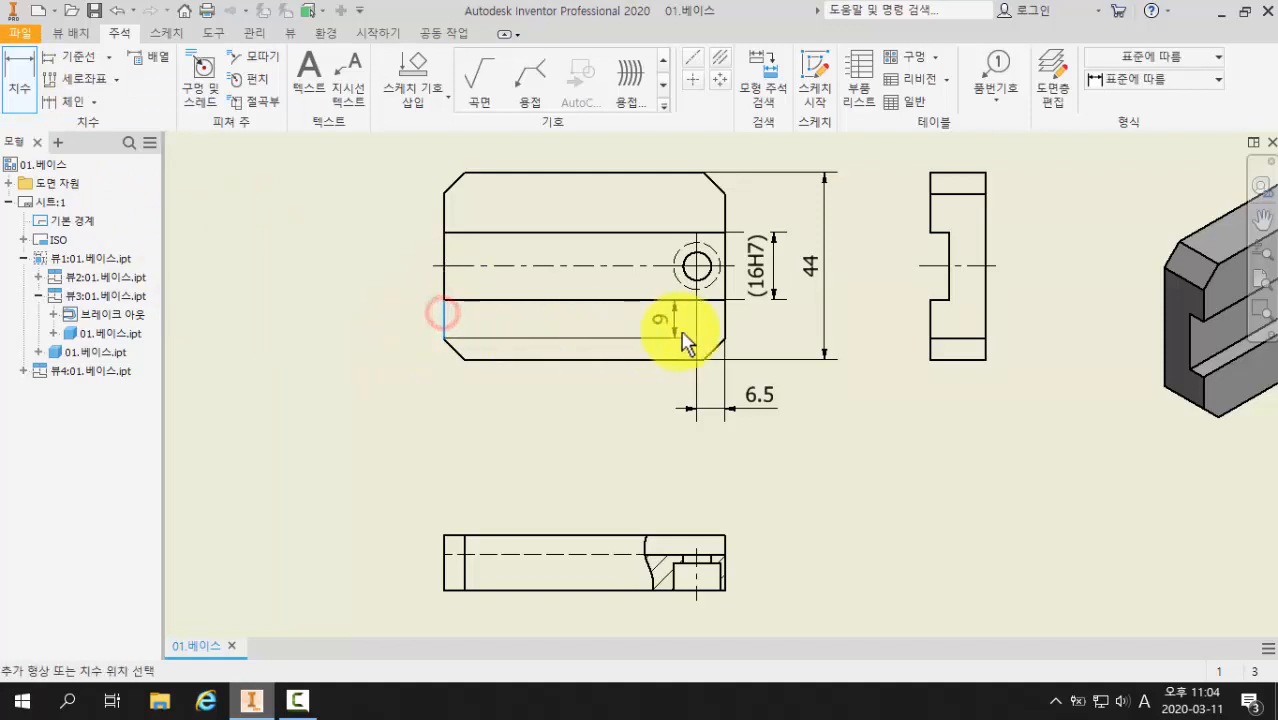
click(724, 312)
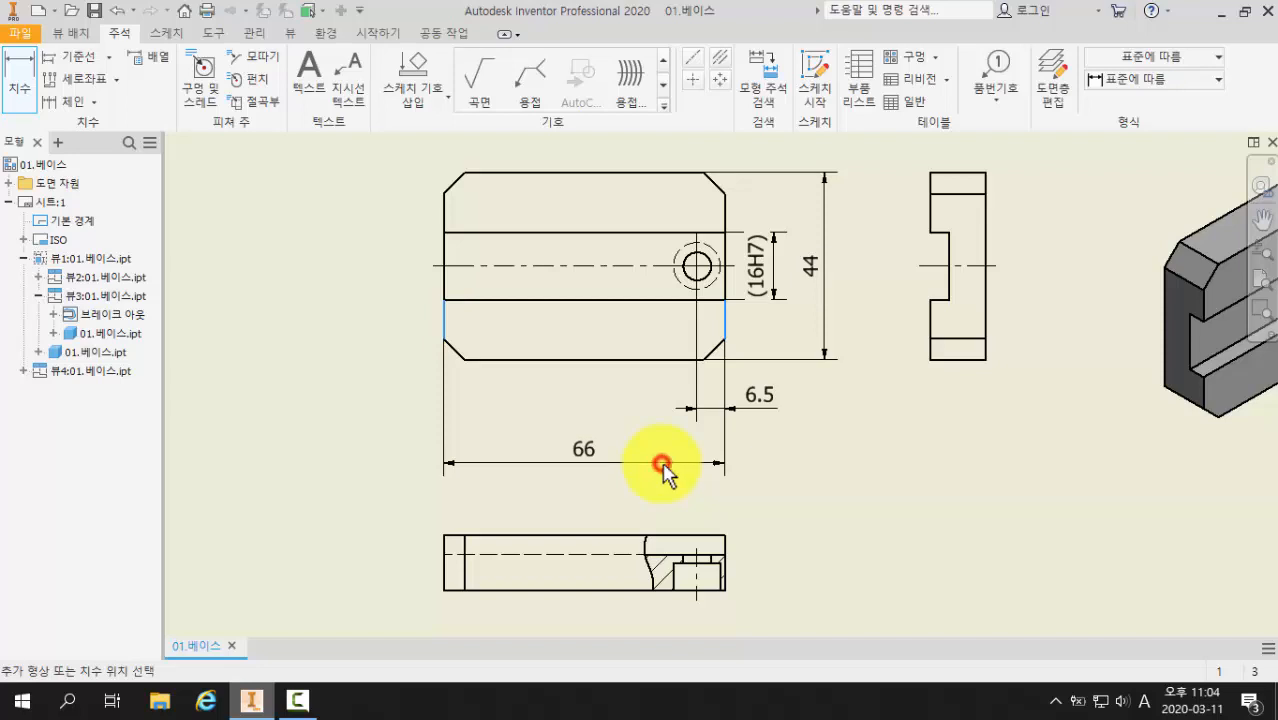
click(663, 466)
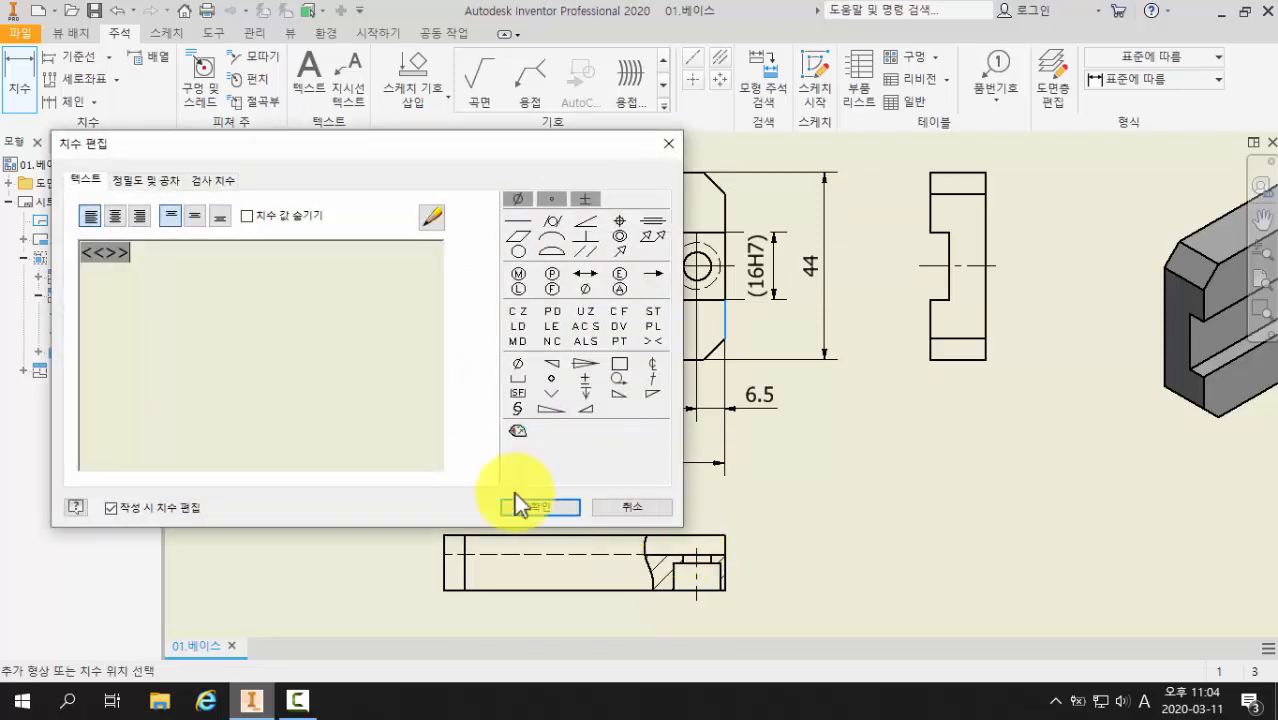
click(549, 508)
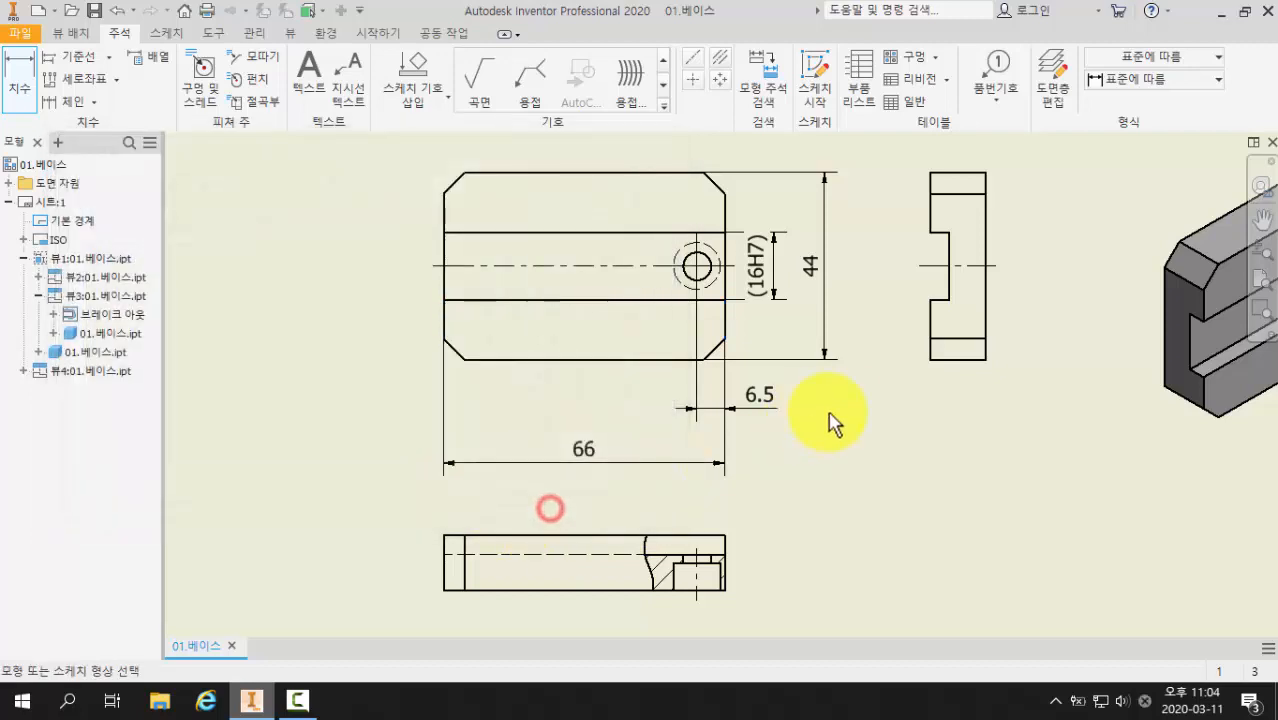
Step: Add a vertical dimension to the base view's upper chamfer at the hole end, from the upper edge to the chamfer line
key(F2)
drag(832, 416, 775, 445)
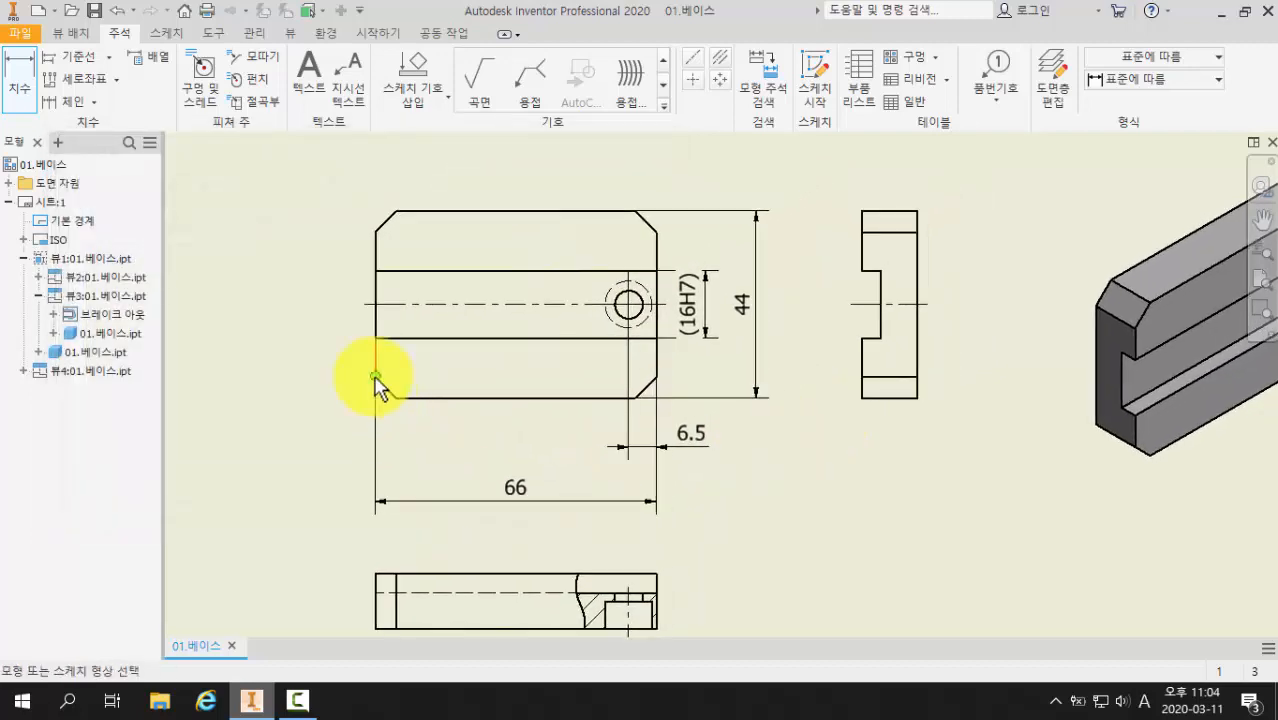
click(28, 100)
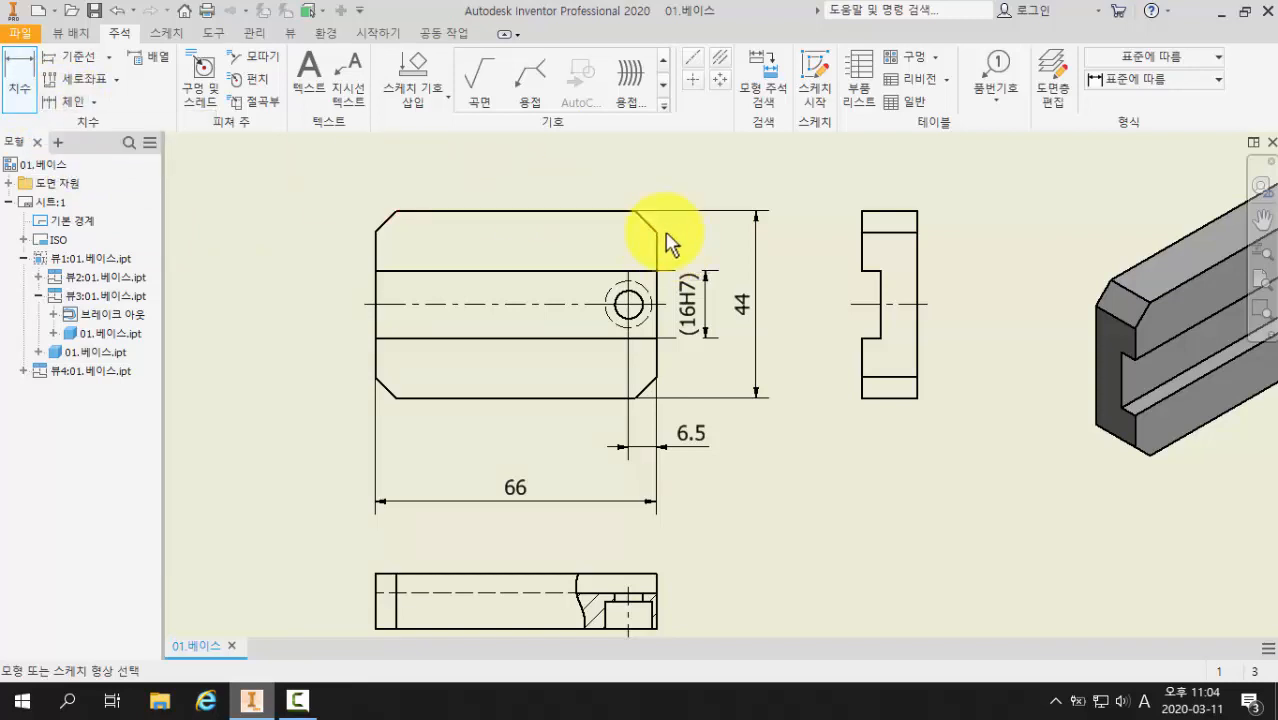
click(596, 213)
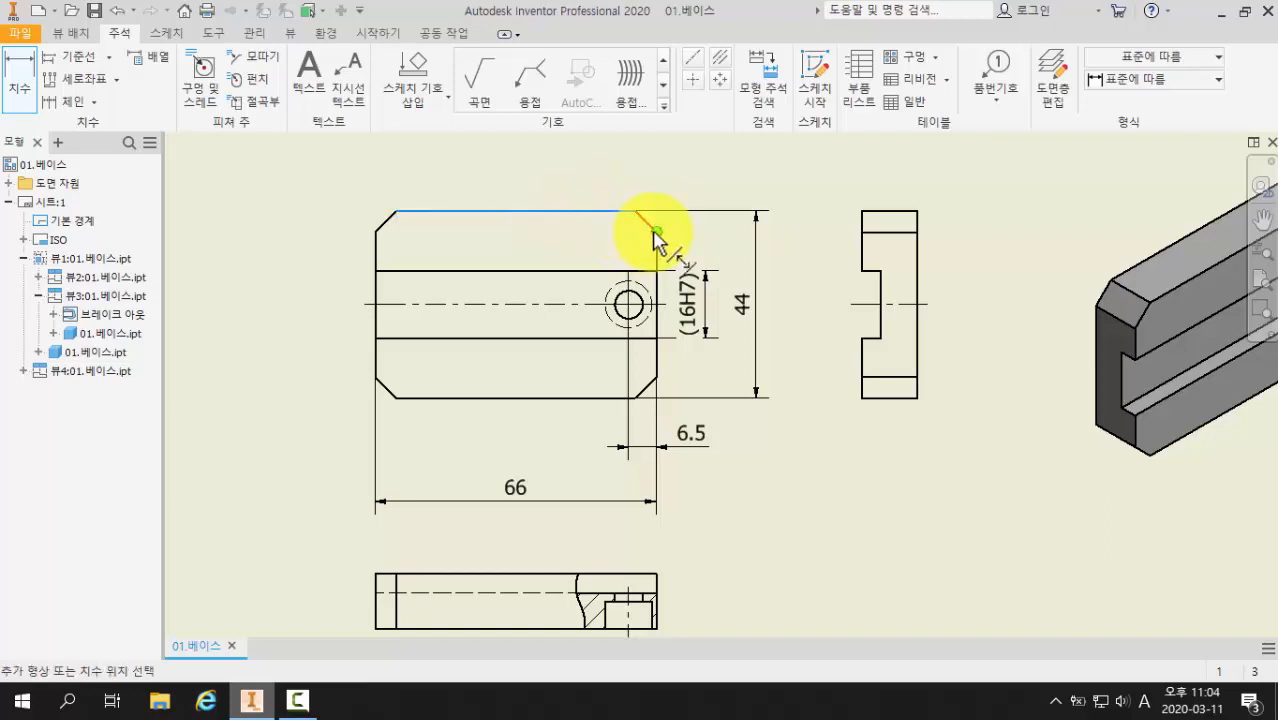
click(666, 225)
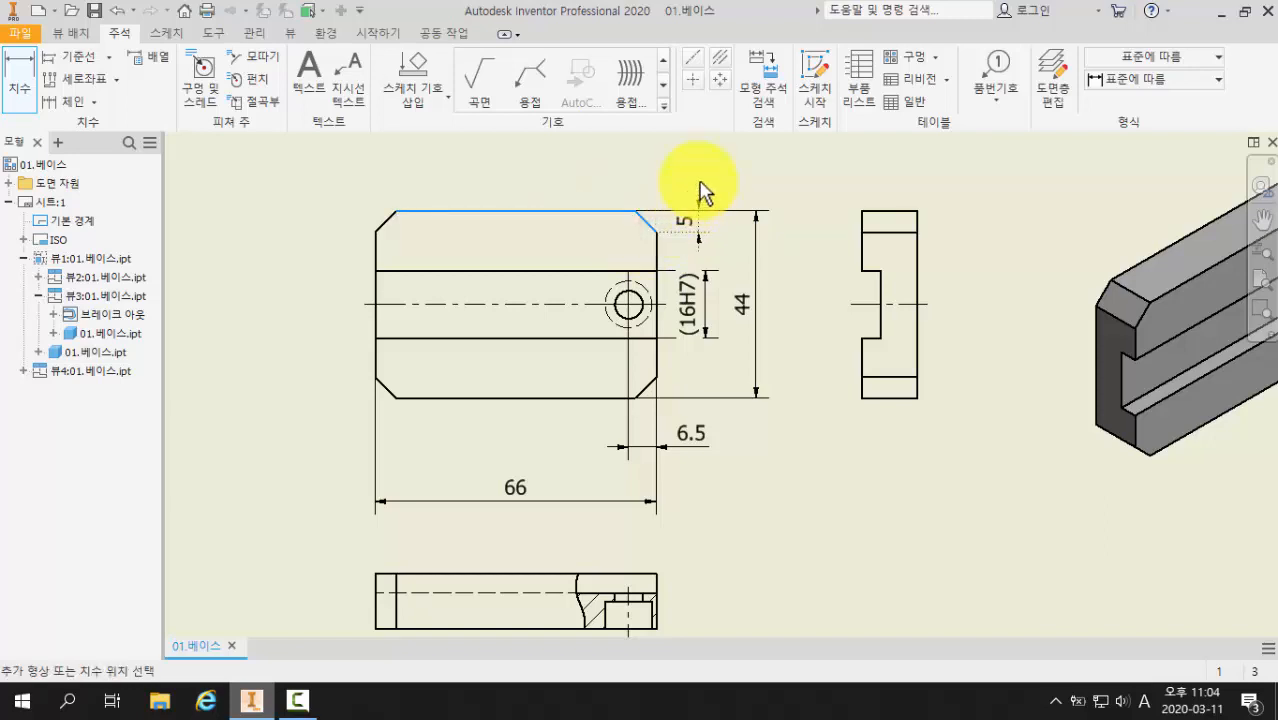
click(699, 176)
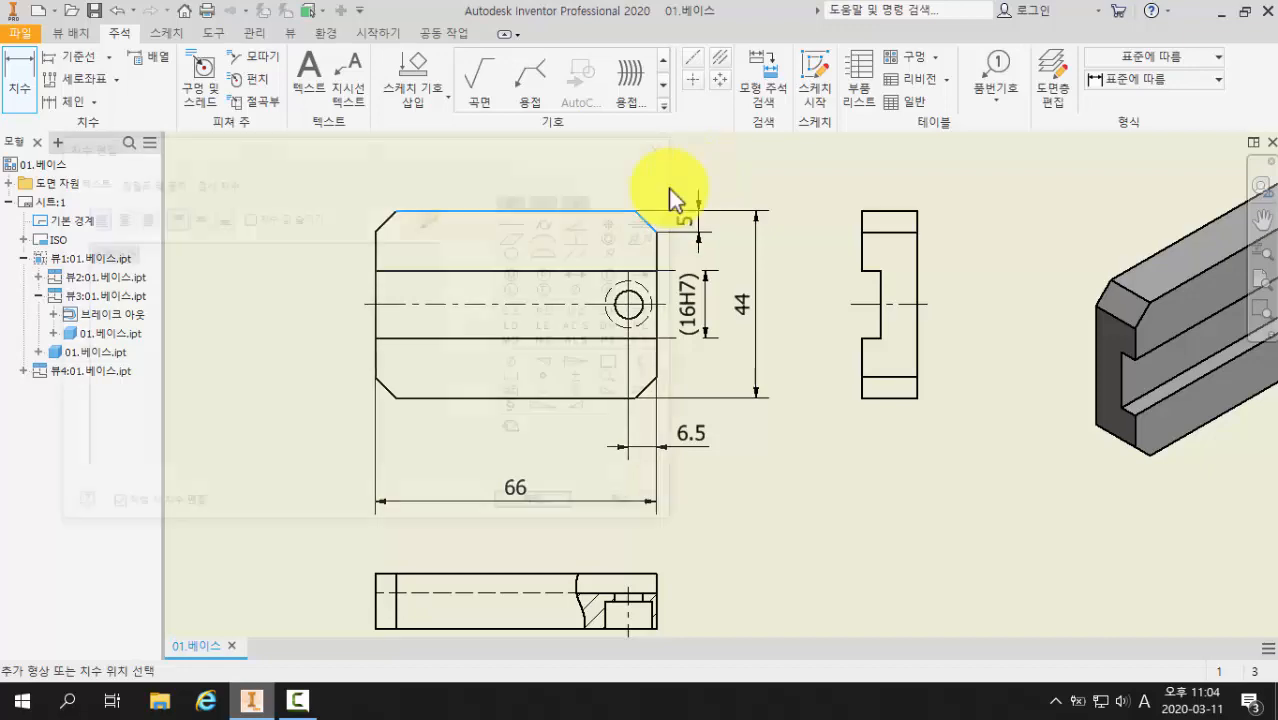
Step: Append x45° to the chamfer dimension's text as <<>>x45°
mouse_move(172, 147)
mouse_down()
mouse_move(222, 251)
mouse_move(214, 267)
mouse_up()
click(183, 377)
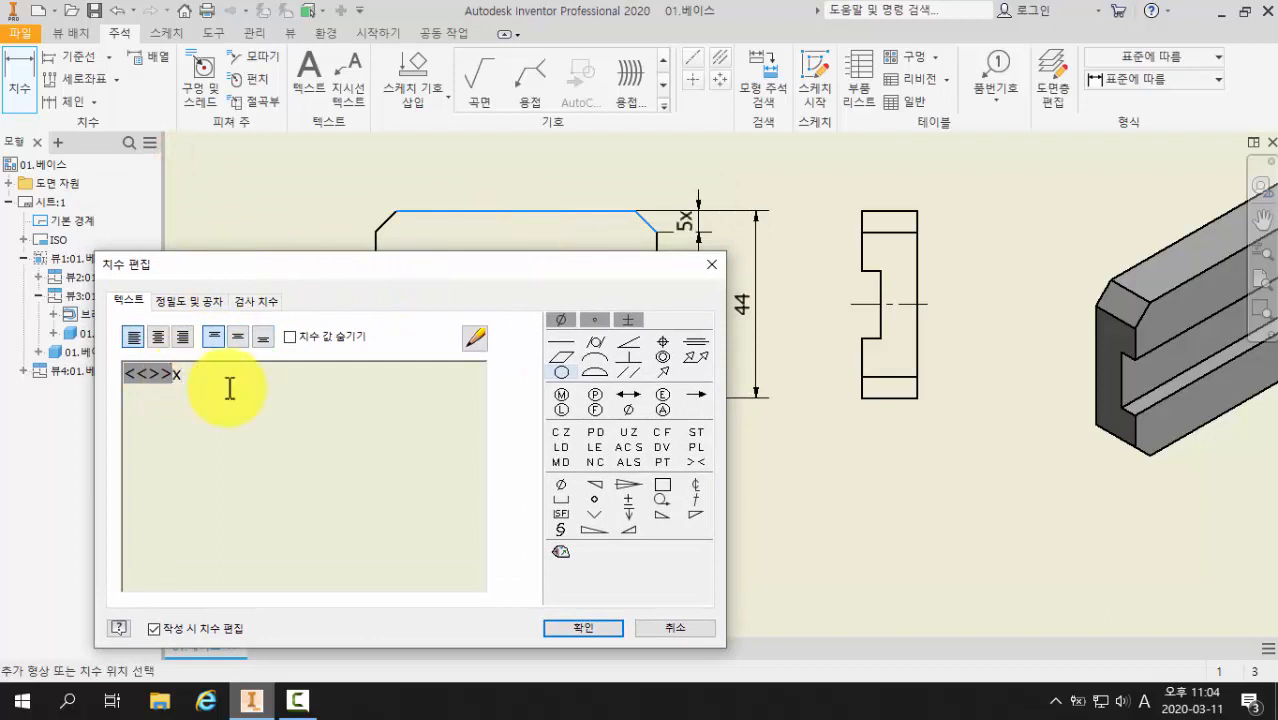
text(x45)
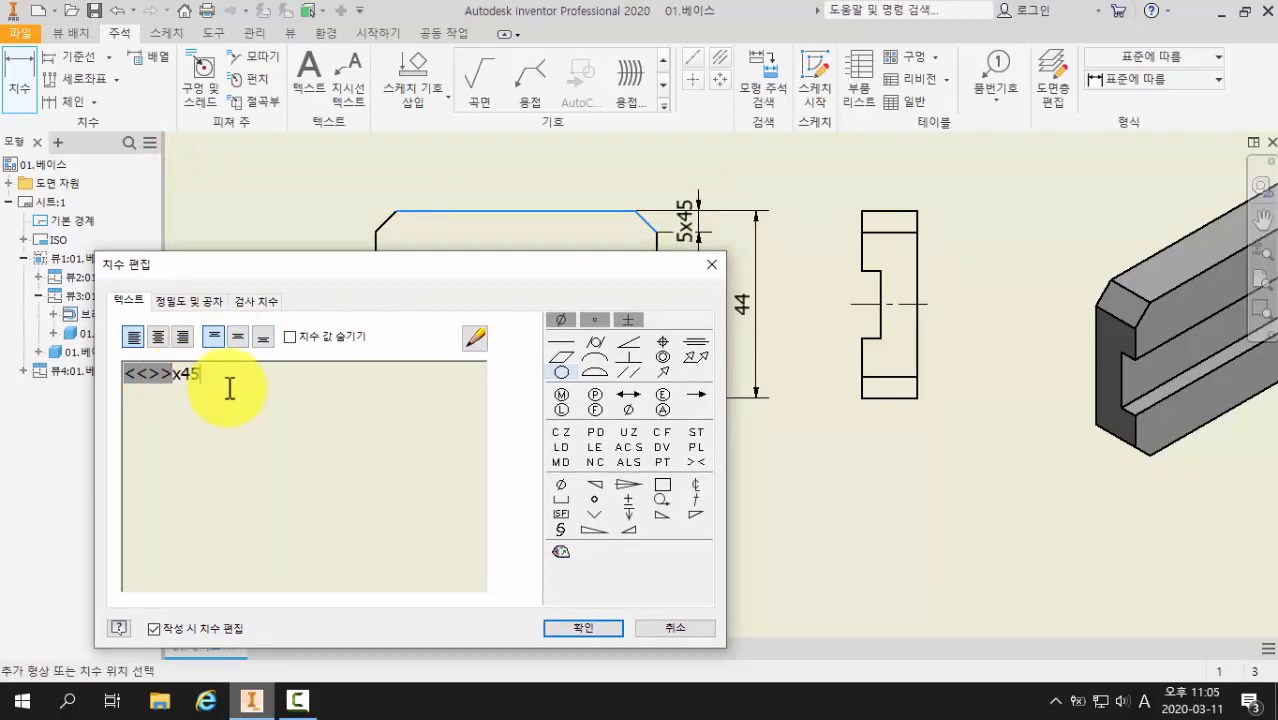
click(594, 320)
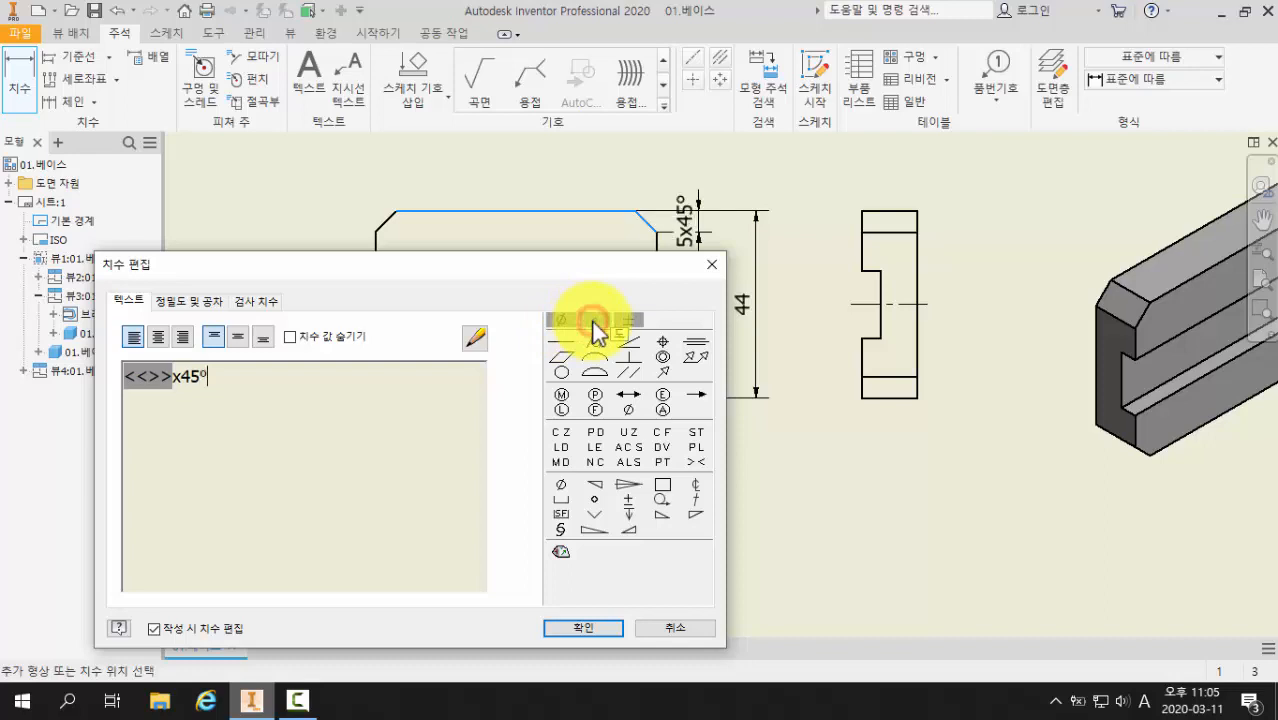
click(583, 630)
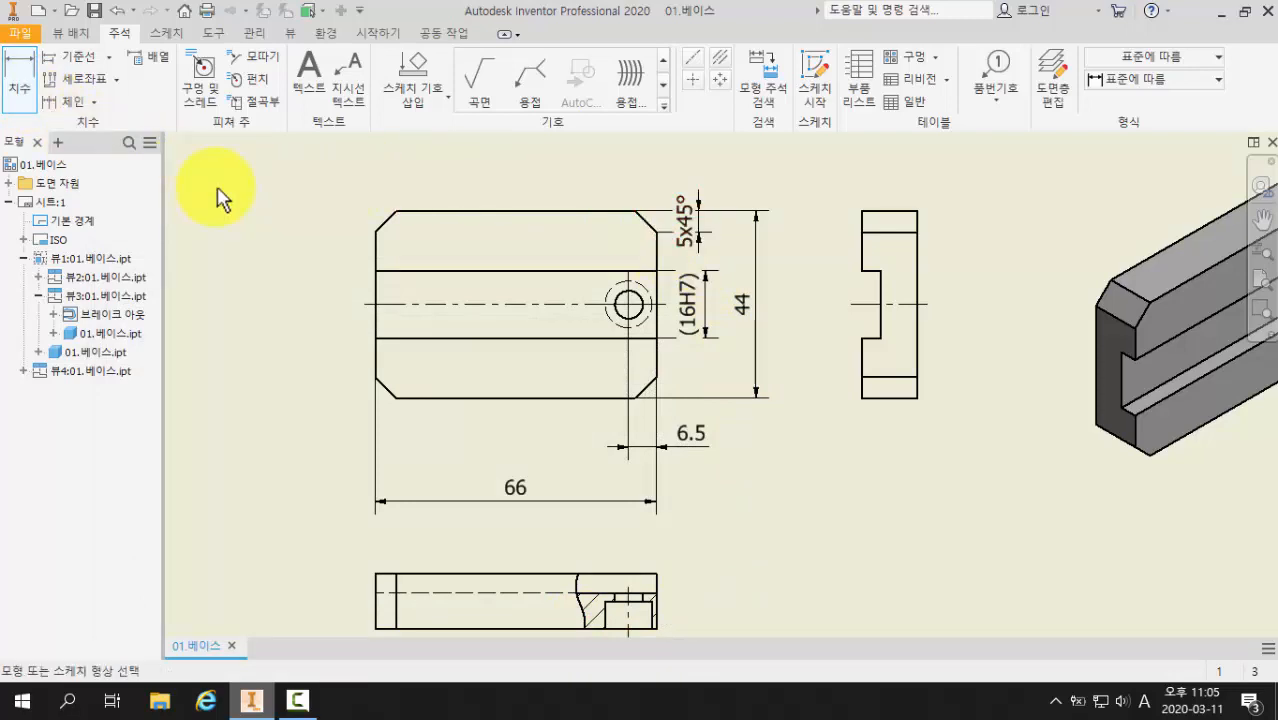
Step: Tidy the base view's dimensions: 5x45° text above its arrows, 6.5 text on the inner side of the hole, overall length closer to the view
key(Escape)
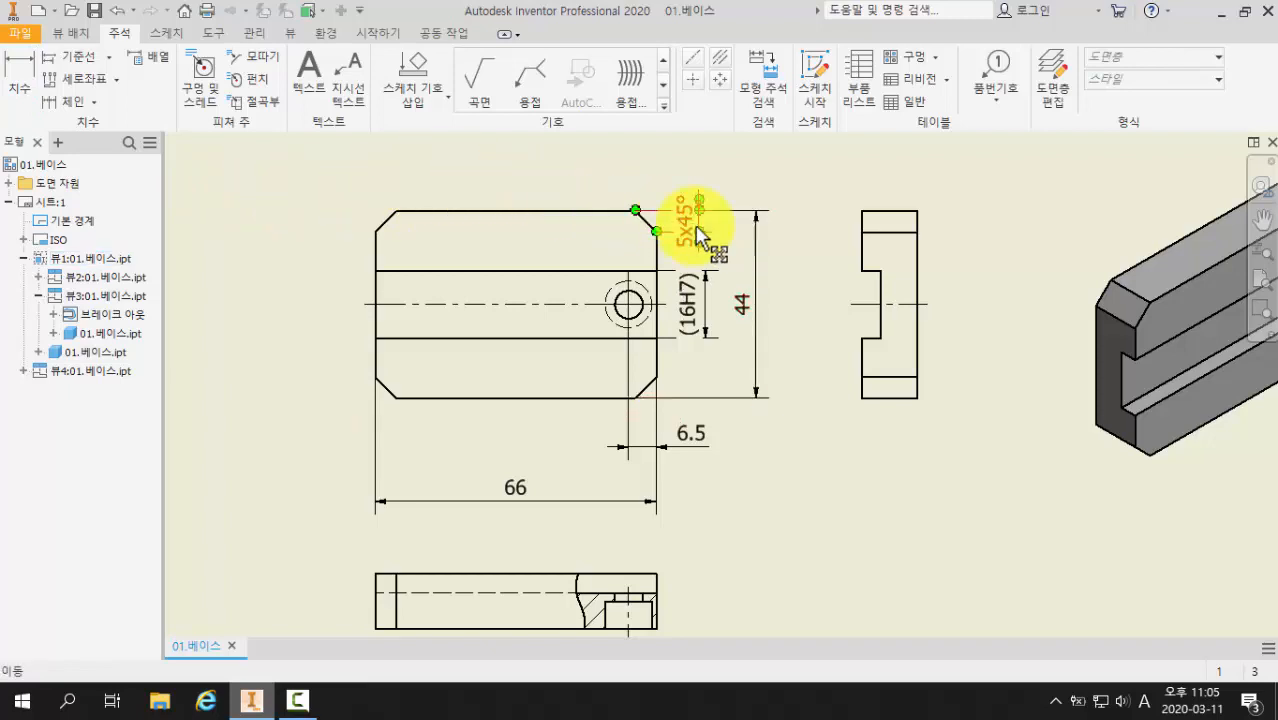
drag(692, 228, 705, 185)
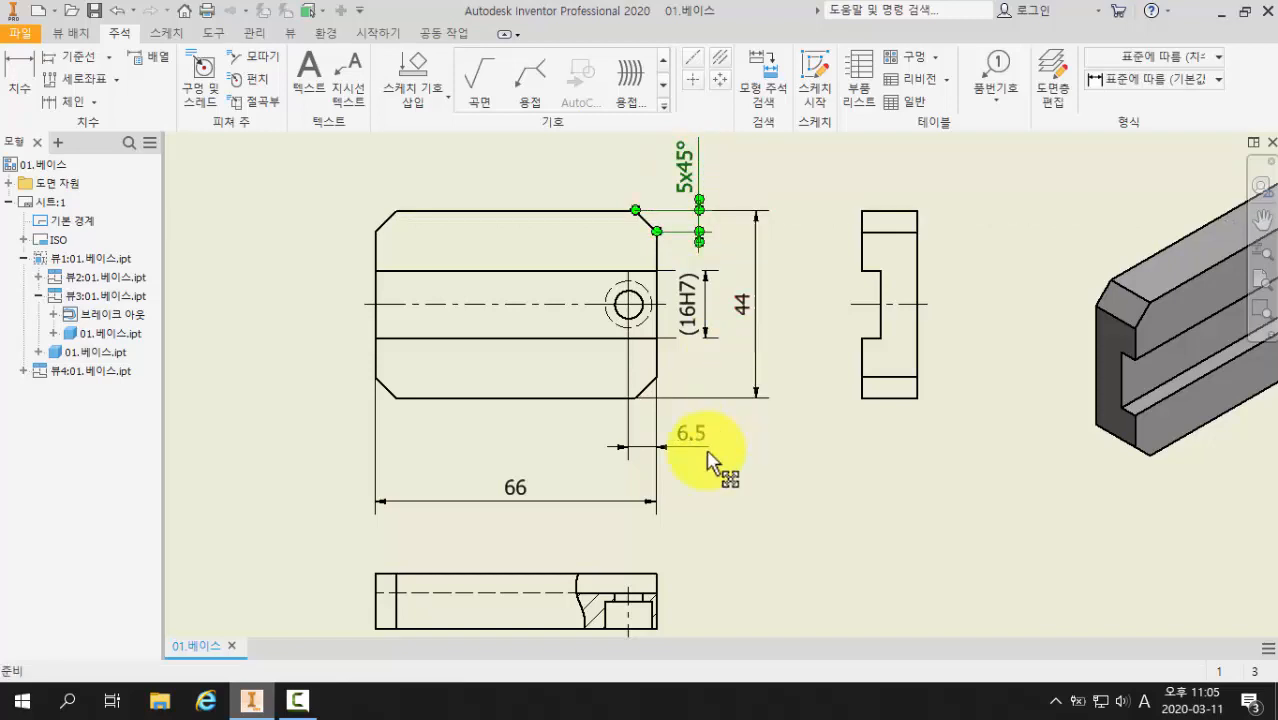
drag(693, 435, 588, 452)
click(822, 481)
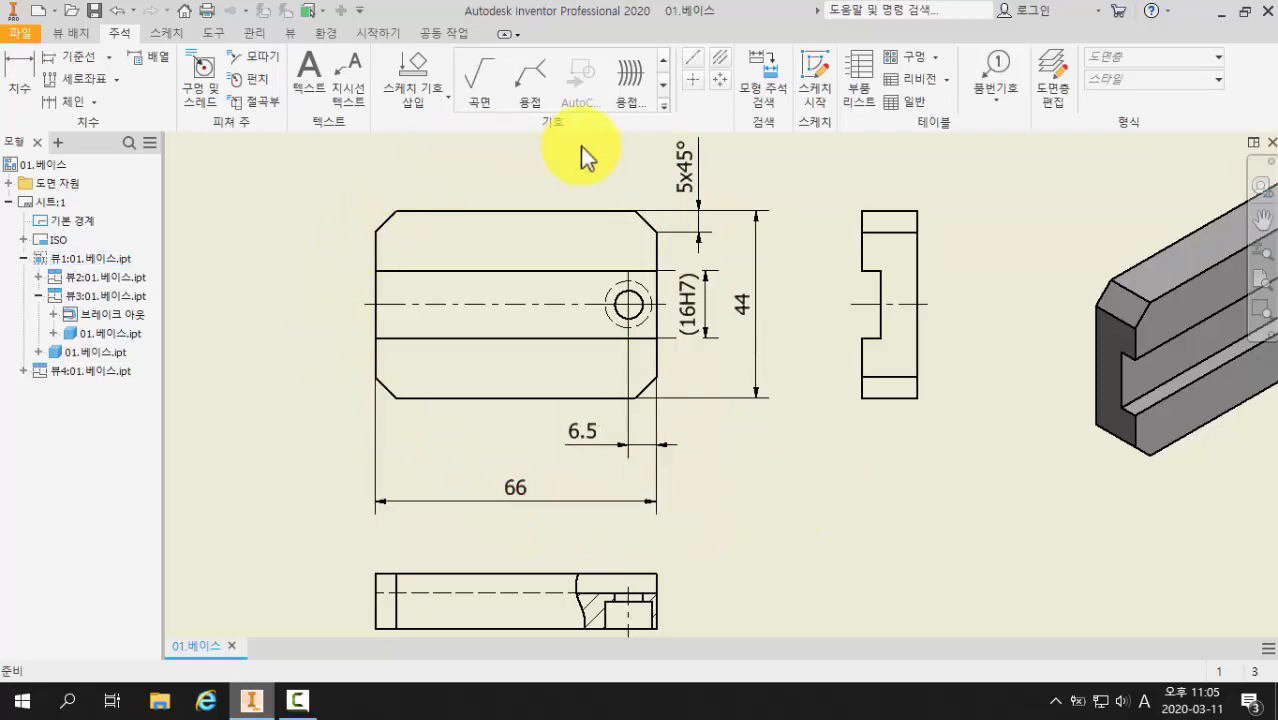
drag(521, 495, 519, 480)
click(806, 528)
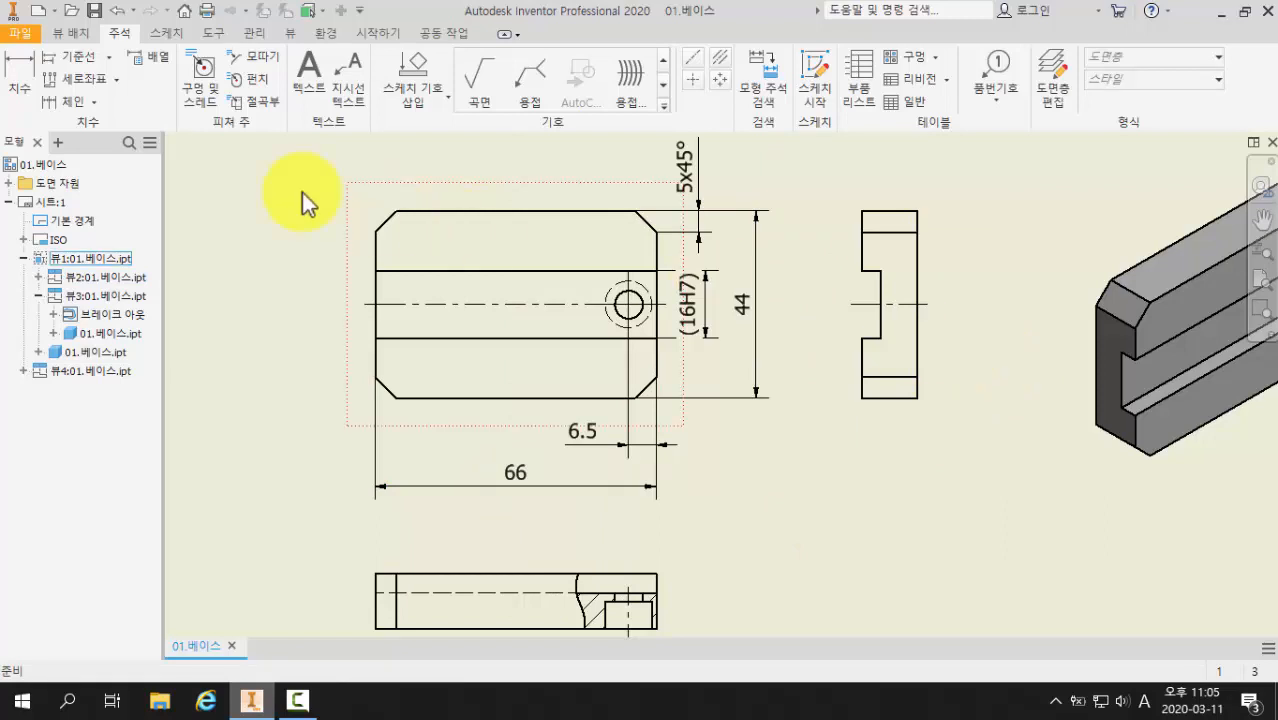
Step: Dimension the slot width in the side view, placed outside the slot opening, and append the H7 fit to its text
click(26, 88)
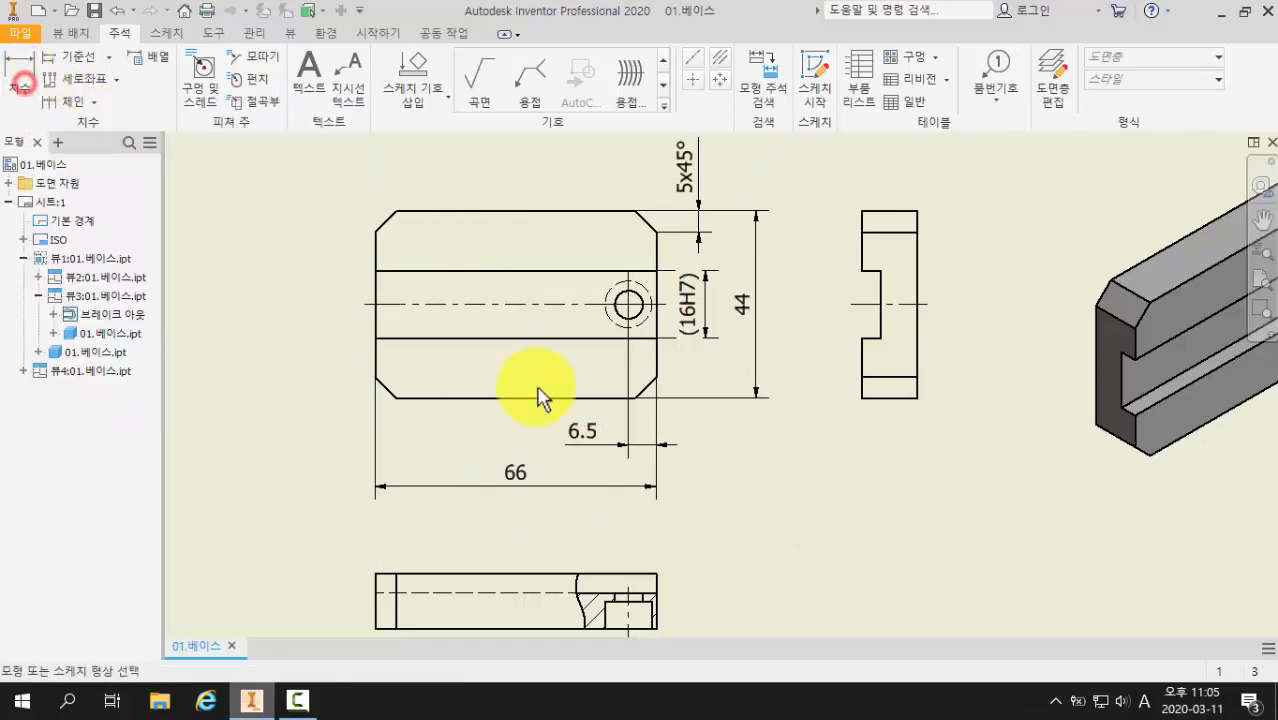
click(865, 272)
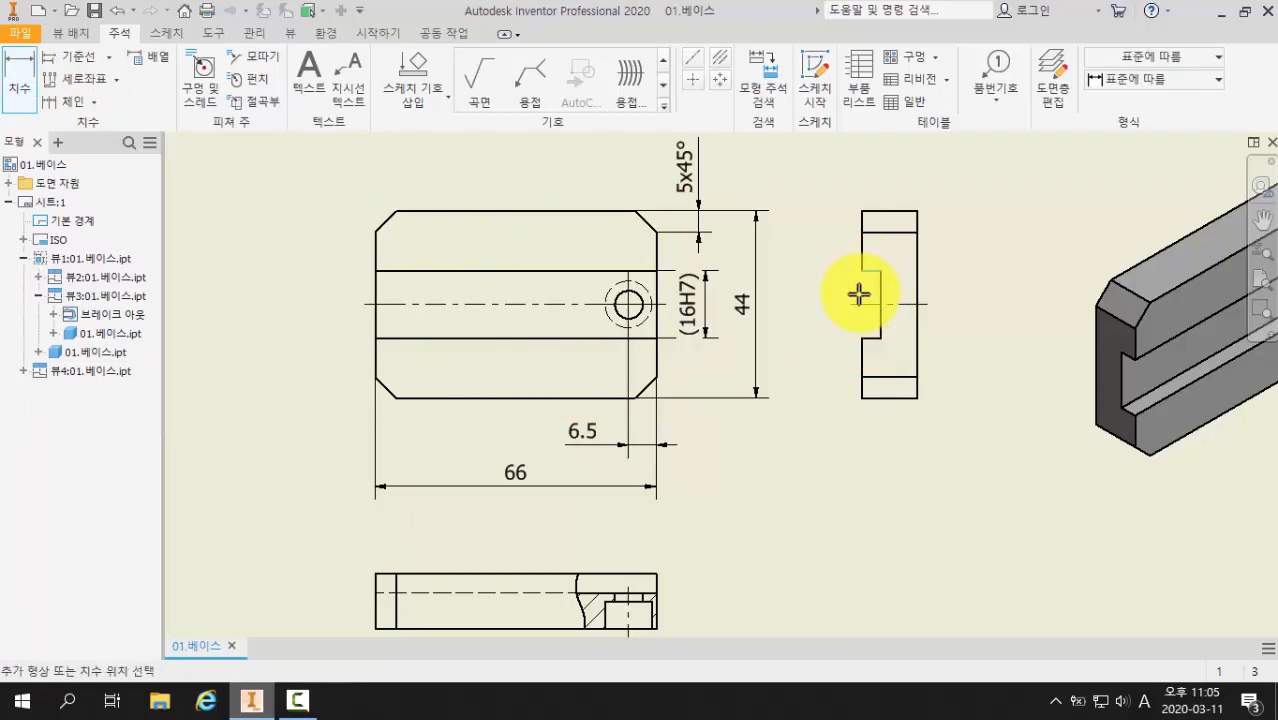
click(859, 338)
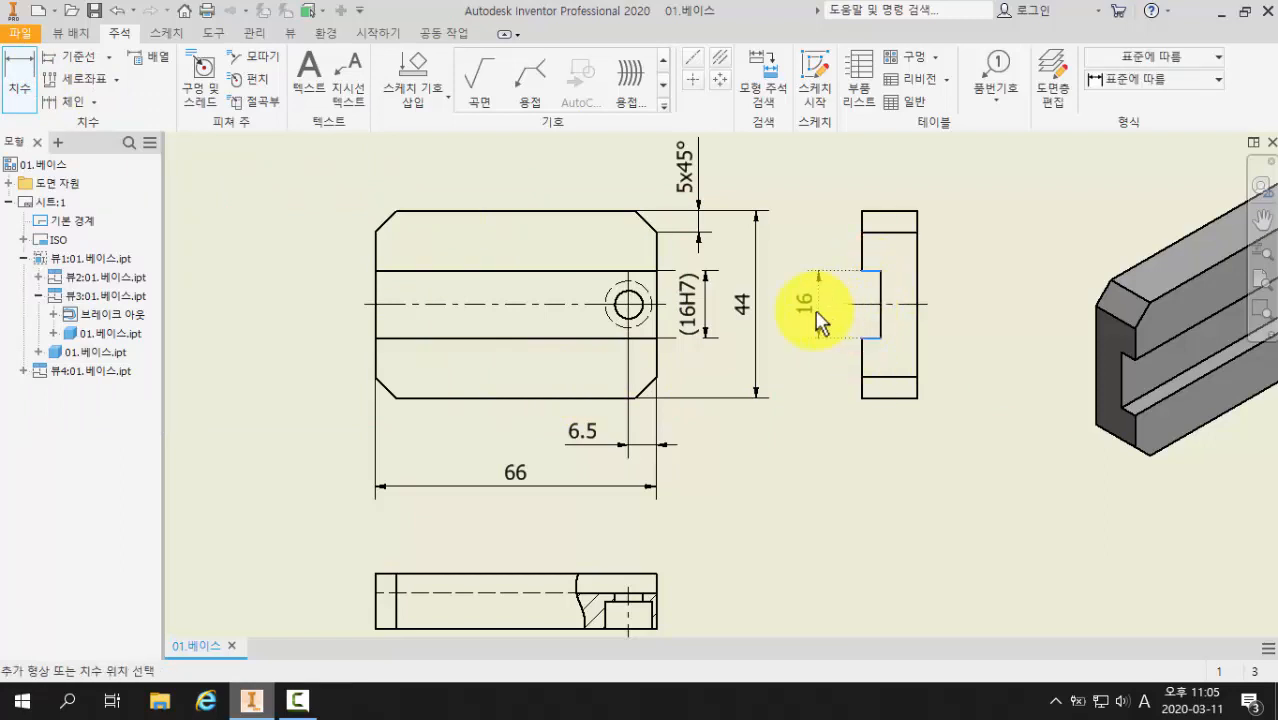
click(808, 315)
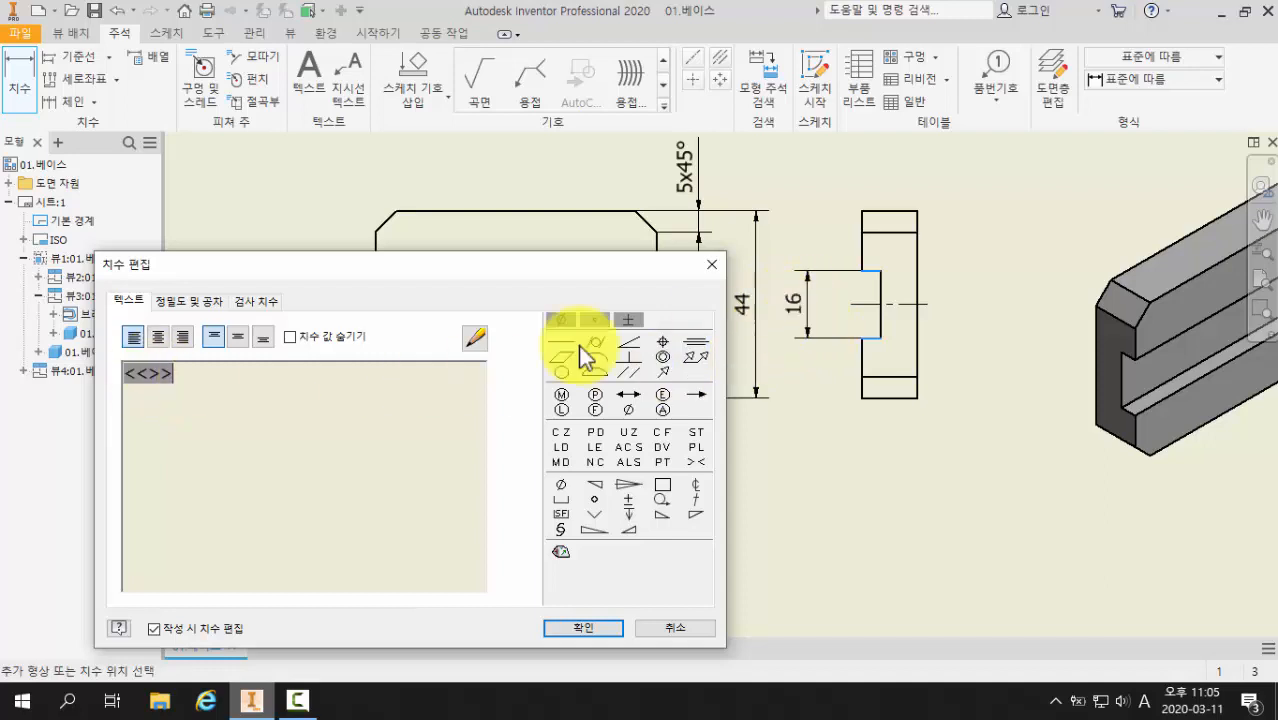
click(216, 378)
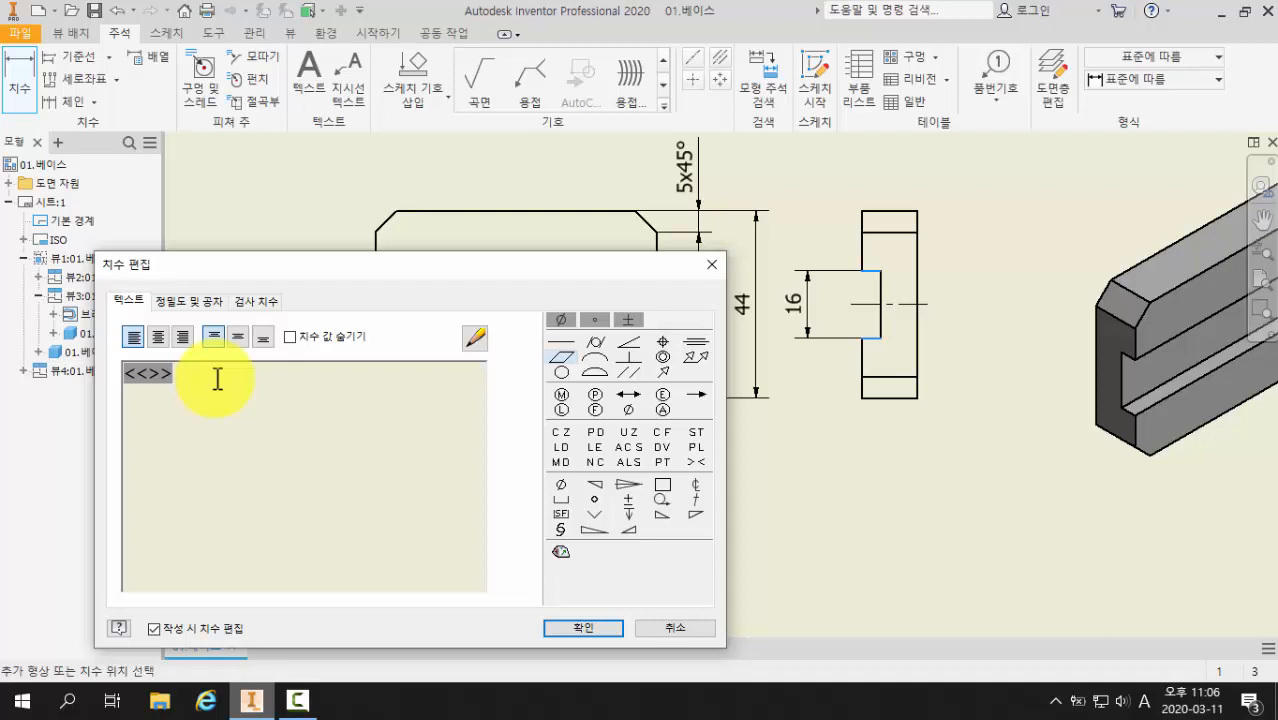
text(H7)
click(557, 632)
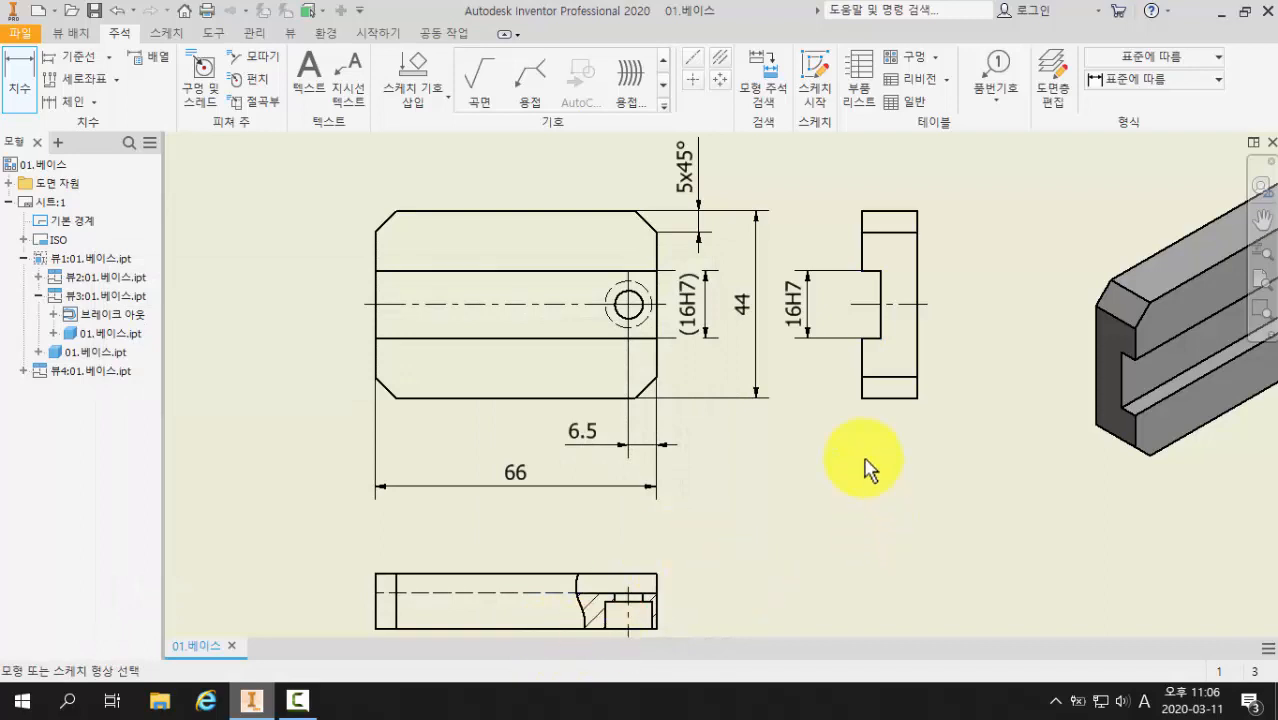
Step: Dimension the slot depth in the side view from the outer face to the slot floor, placed below the view
click(861, 358)
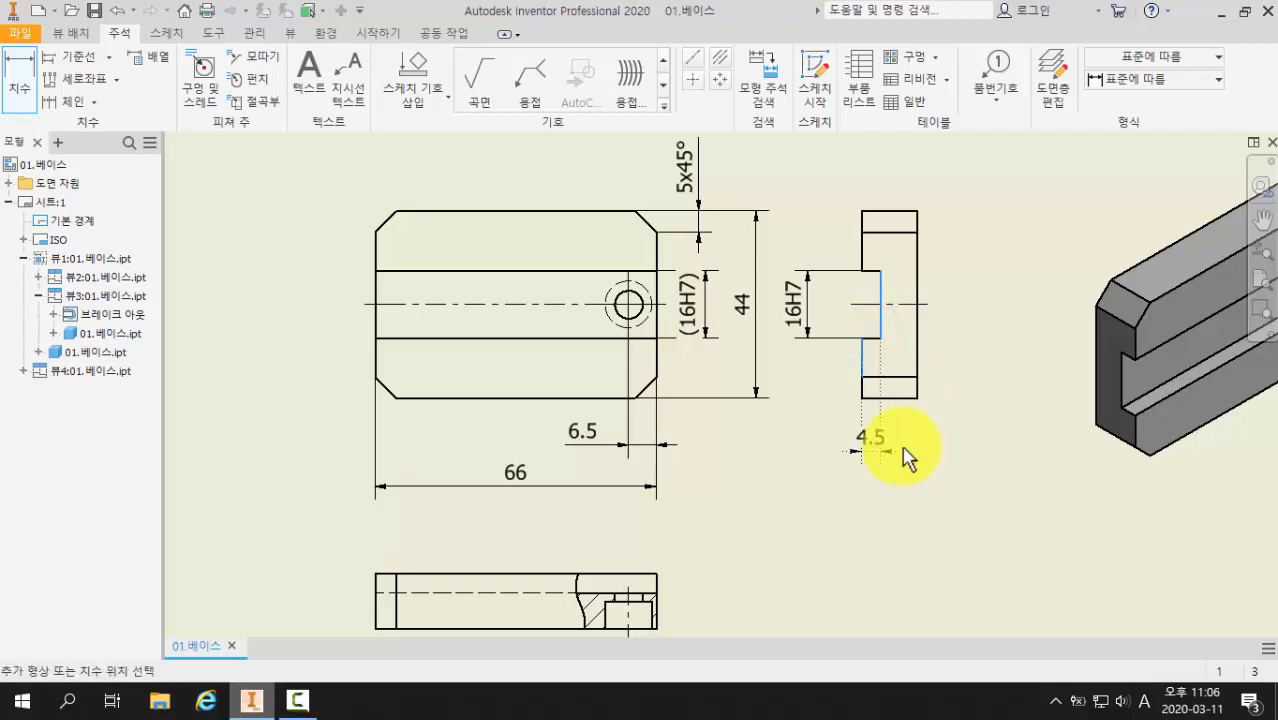
click(875, 453)
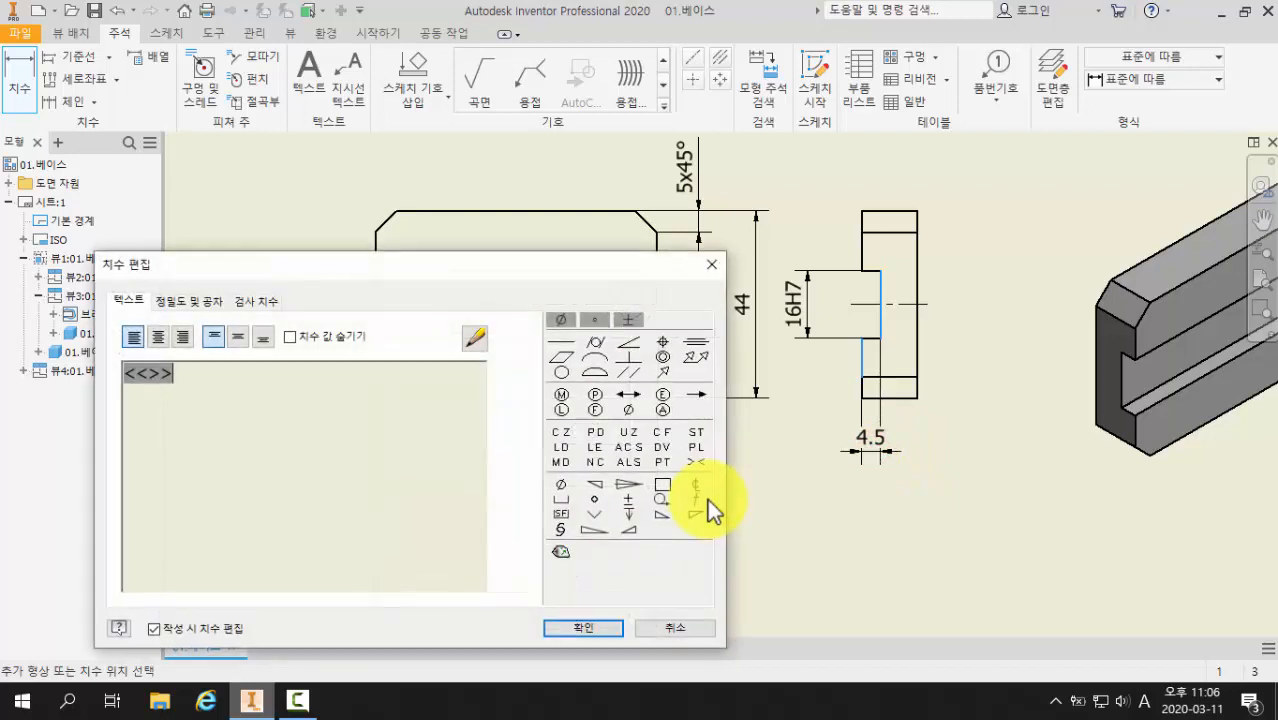
click(565, 630)
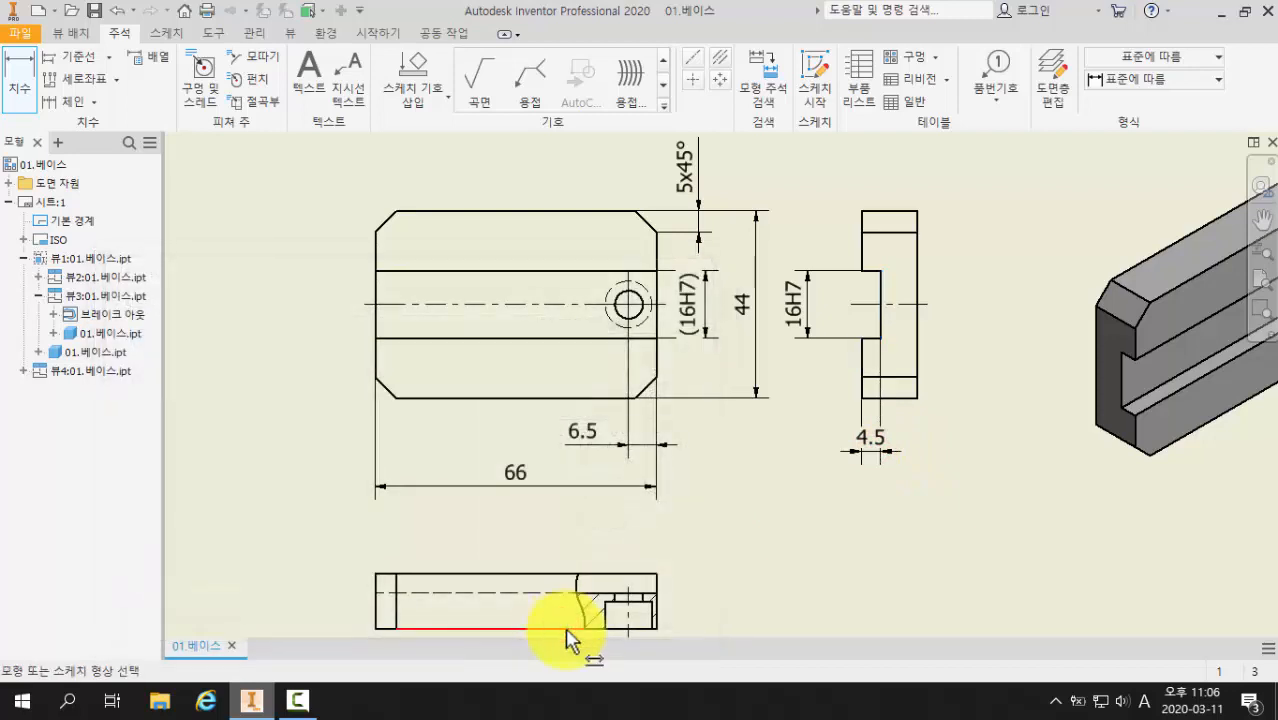
Step: Dimension the overall thickness in the side view, placed below the slot depth dimension
click(861, 350)
click(916, 362)
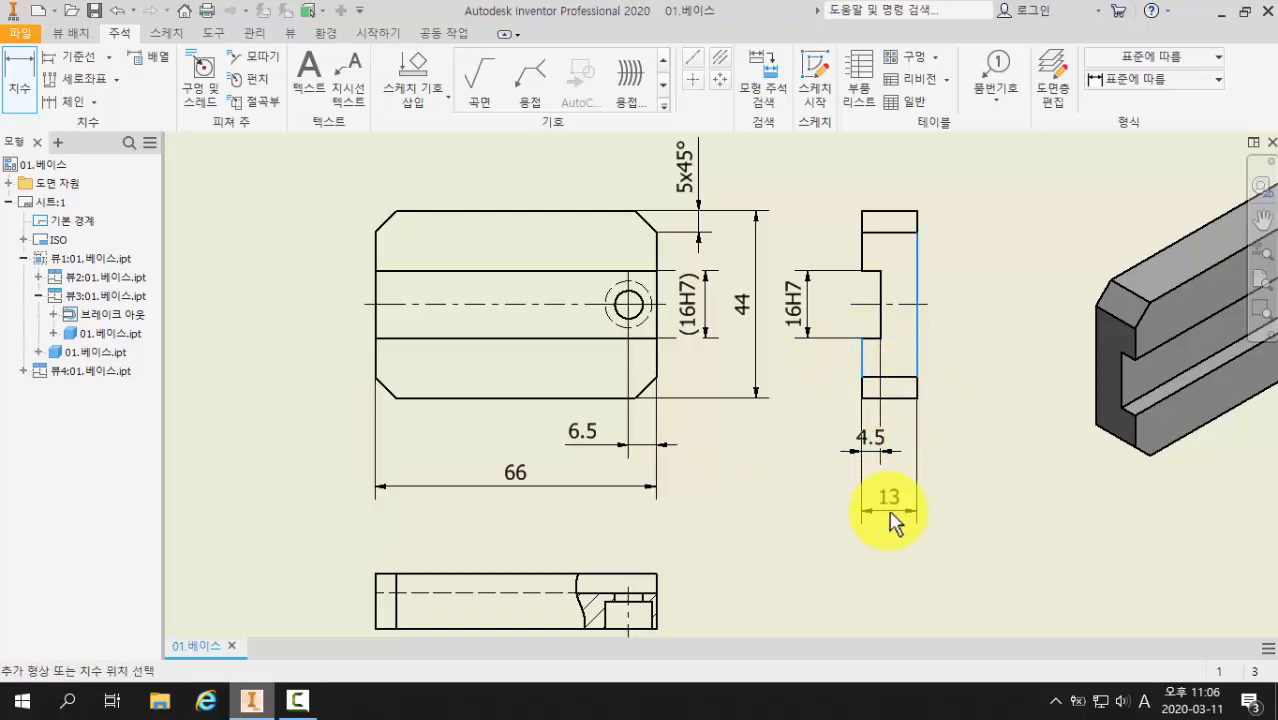
click(890, 513)
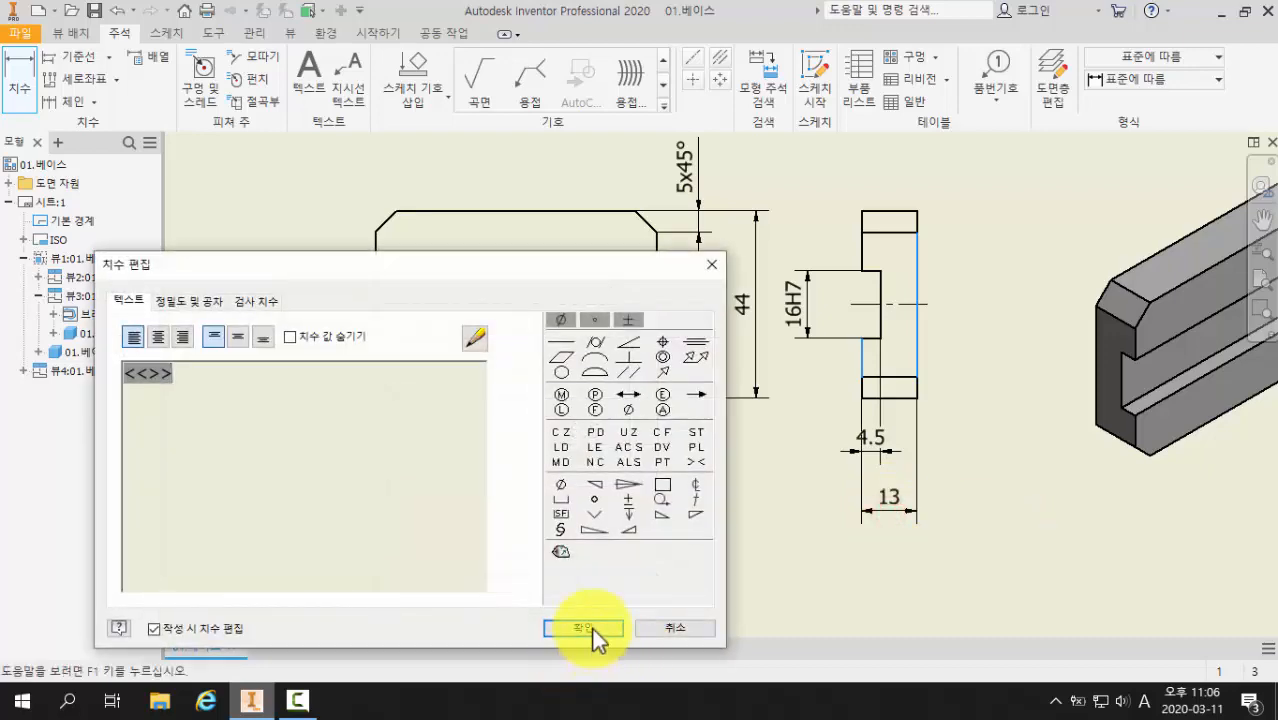
click(590, 628)
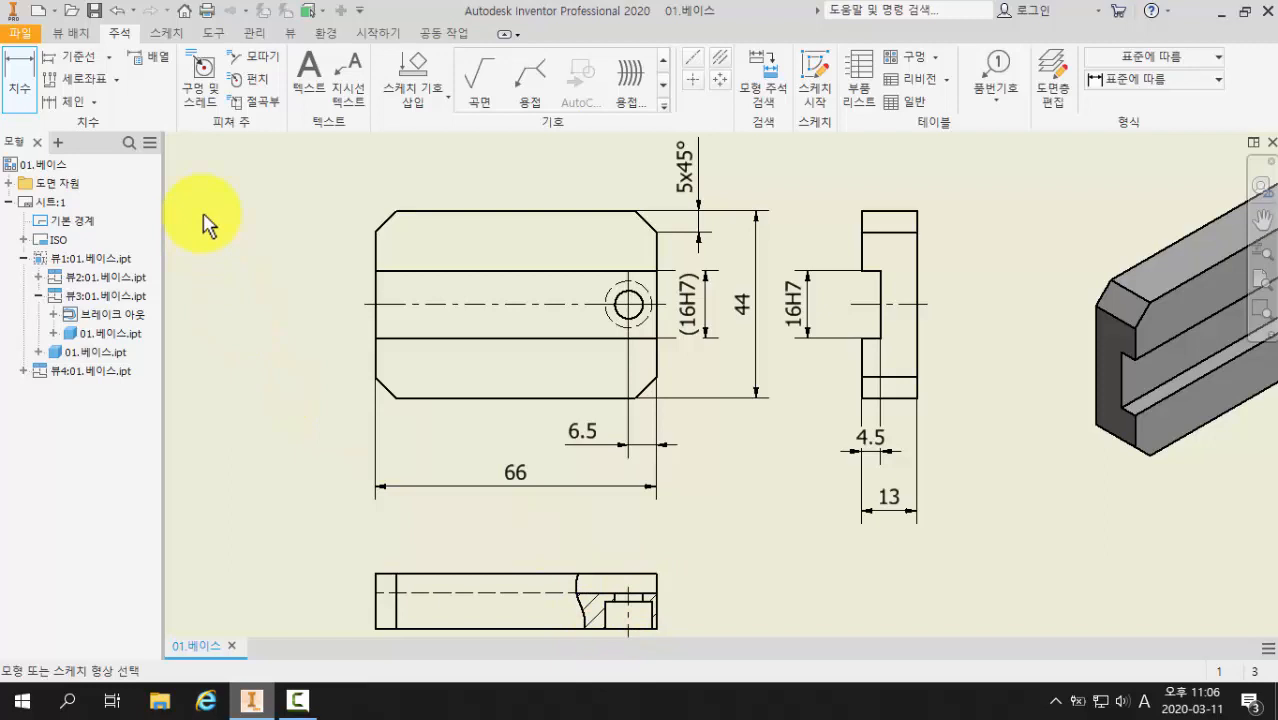
key(Escape)
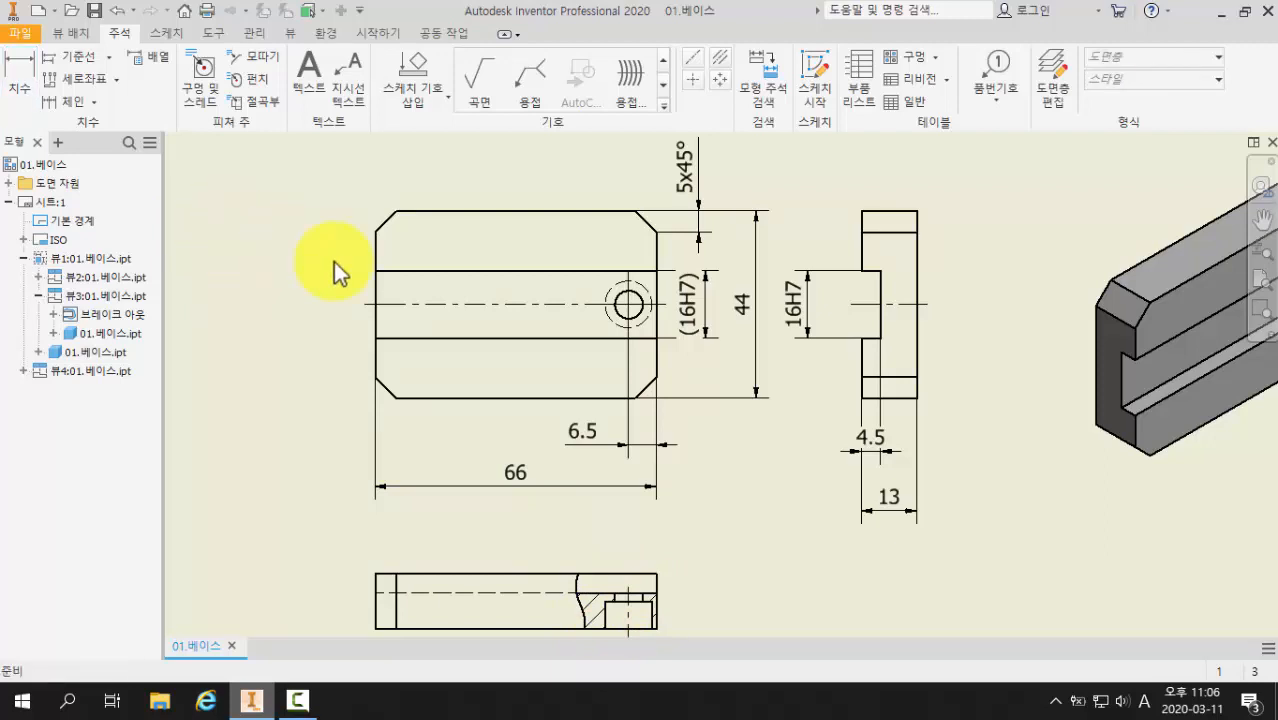
Step: Move the 4.5 text outside its extension lines and lower the 66 and 6.5 dimensions to line up with the side view's dimensions
click(872, 440)
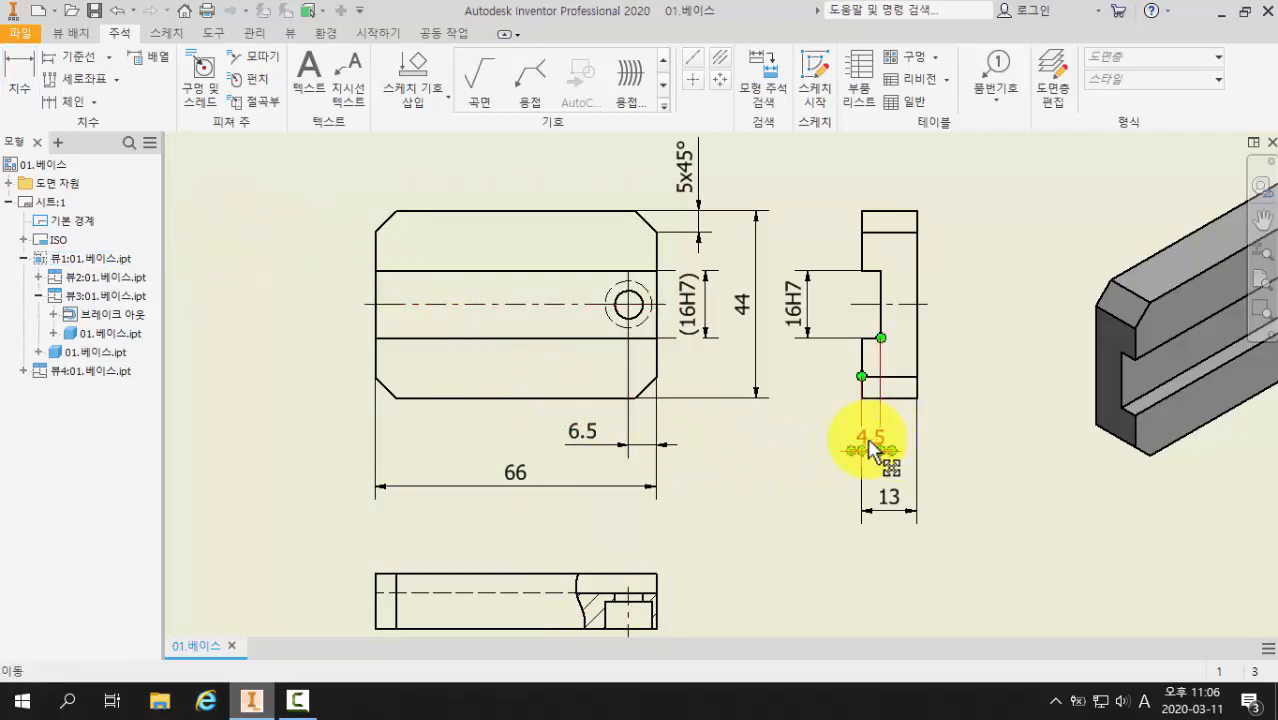
drag(872, 448, 820, 462)
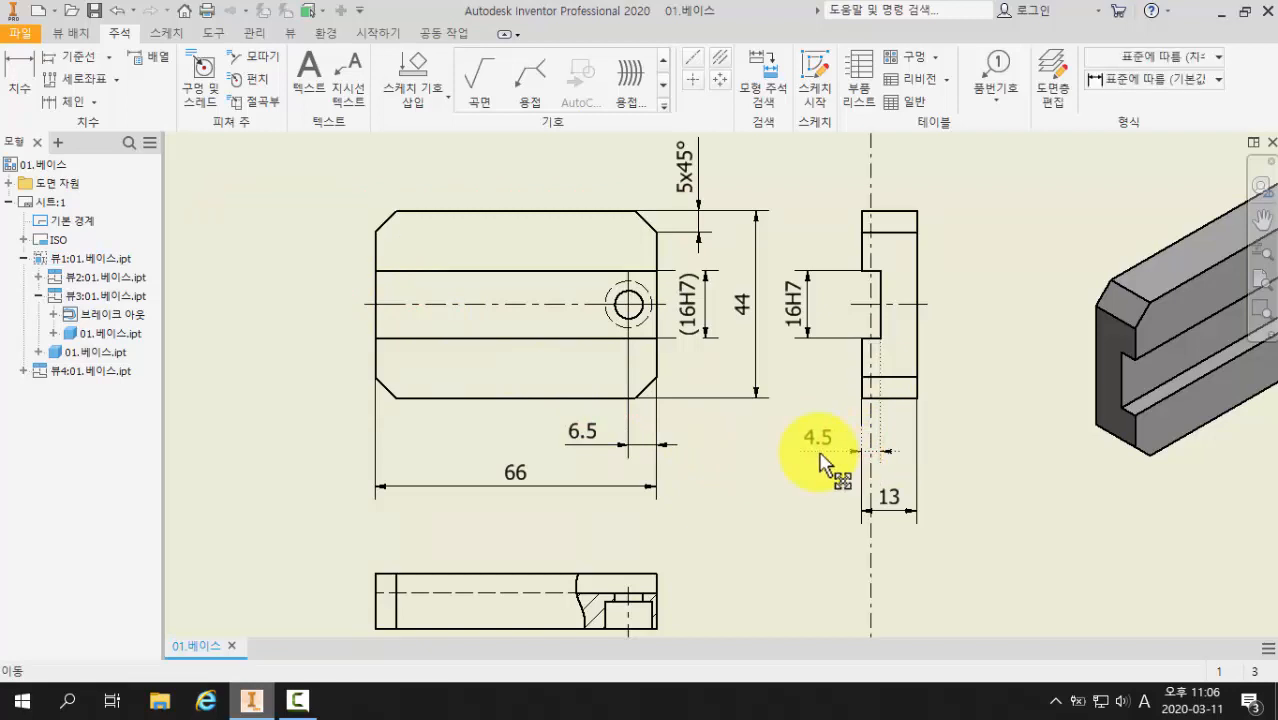
mouse_move(820, 462)
mouse_down()
mouse_move(948, 460)
mouse_move(835, 460)
mouse_up()
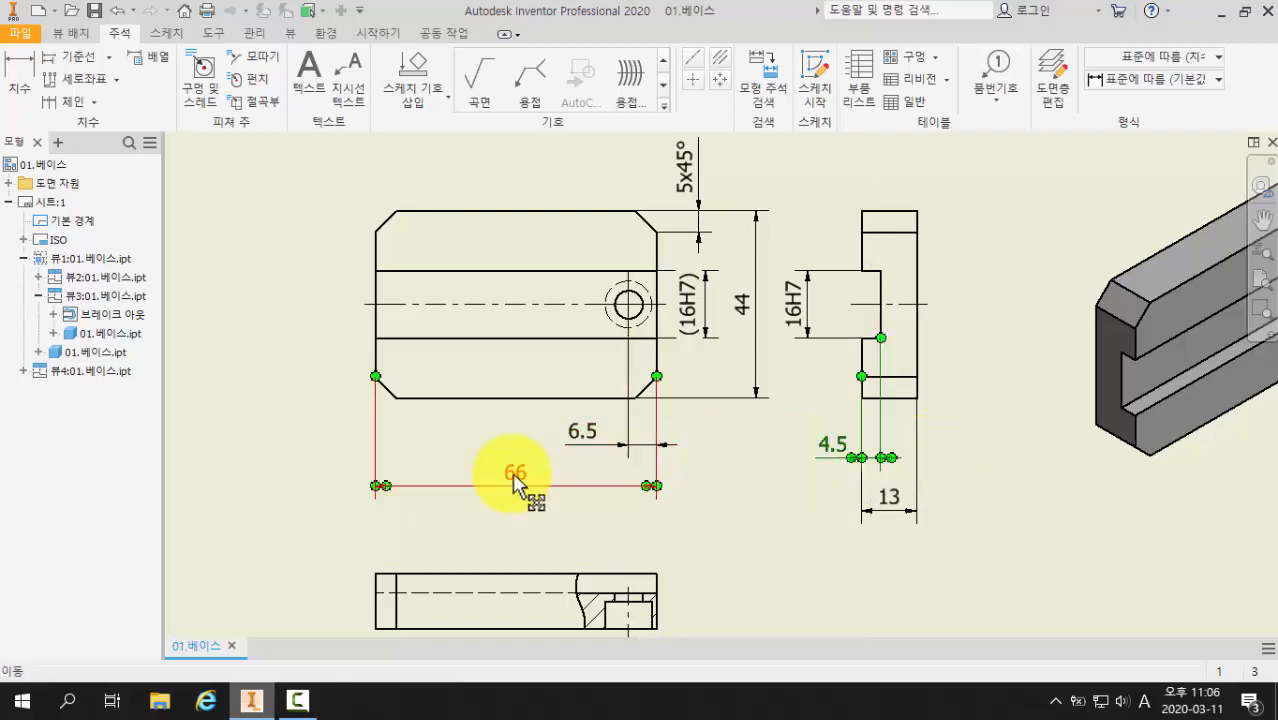
drag(515, 485, 518, 520)
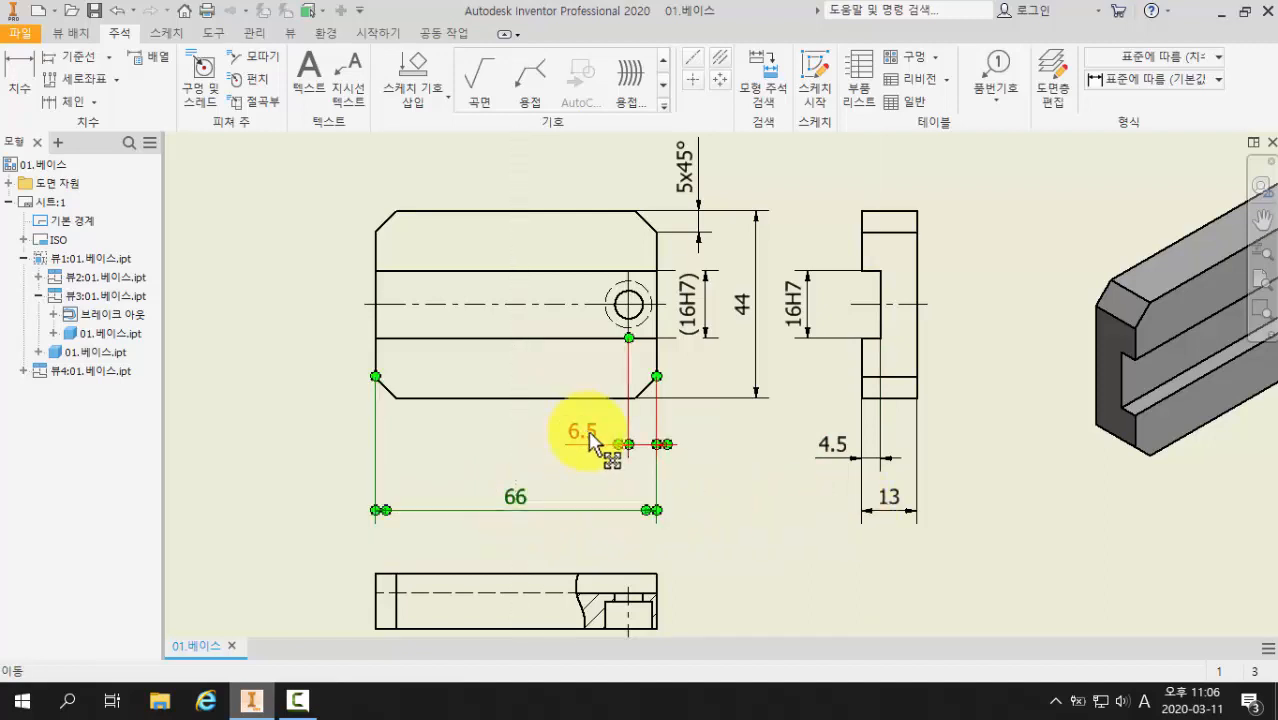
drag(587, 437, 588, 478)
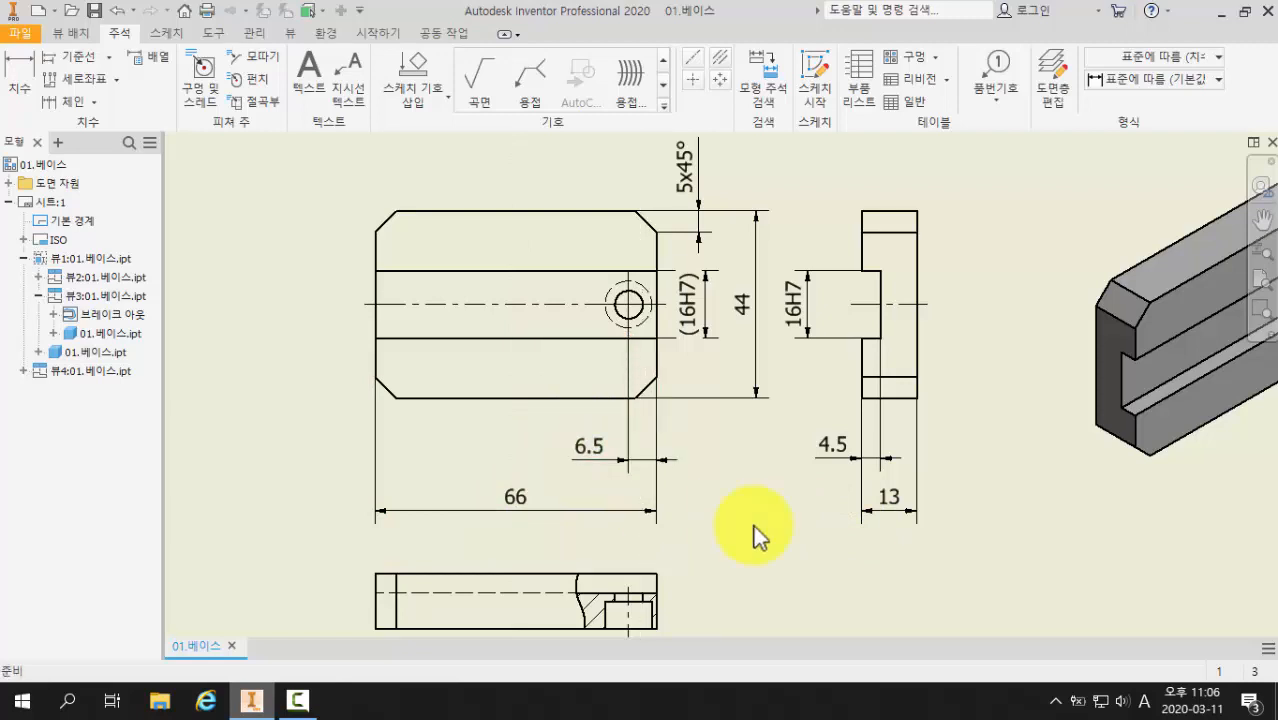
Step: Move the break-out section view farther down from the base view to make room for dimensions
middle_drag(753, 525, 768, 383)
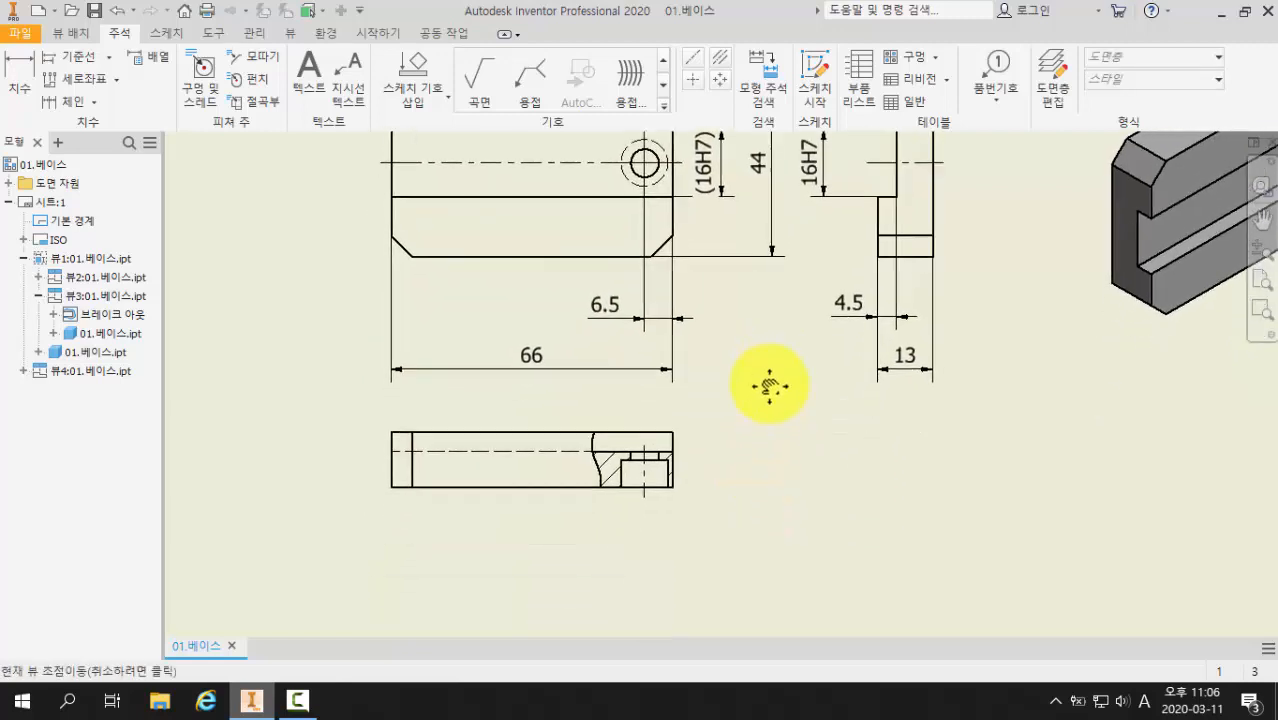
click(537, 377)
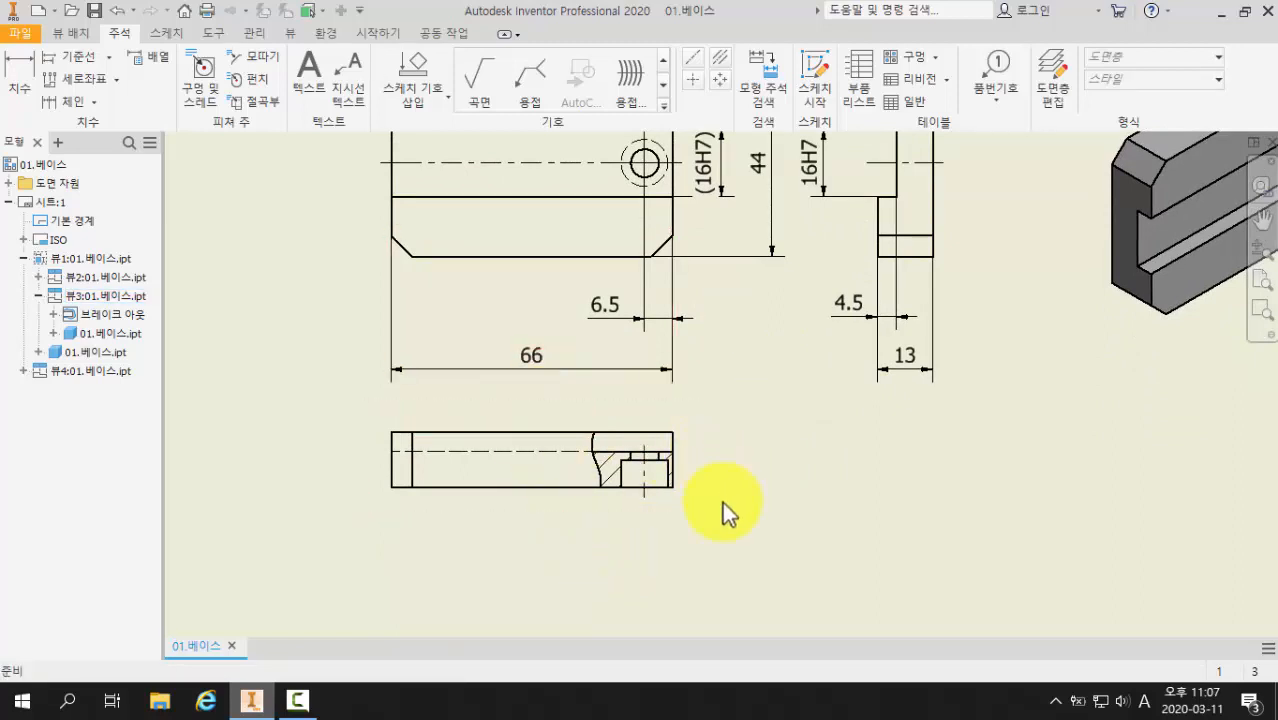
click(640, 515)
click(709, 530)
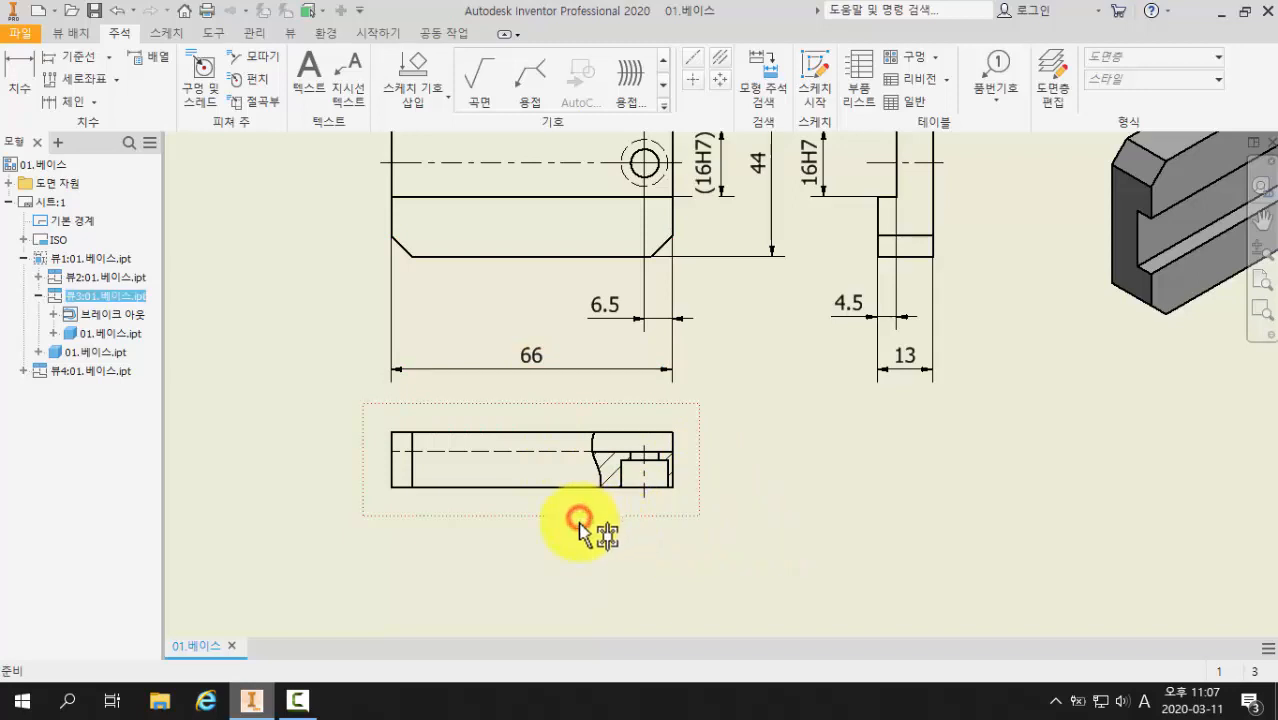
drag(585, 519, 578, 601)
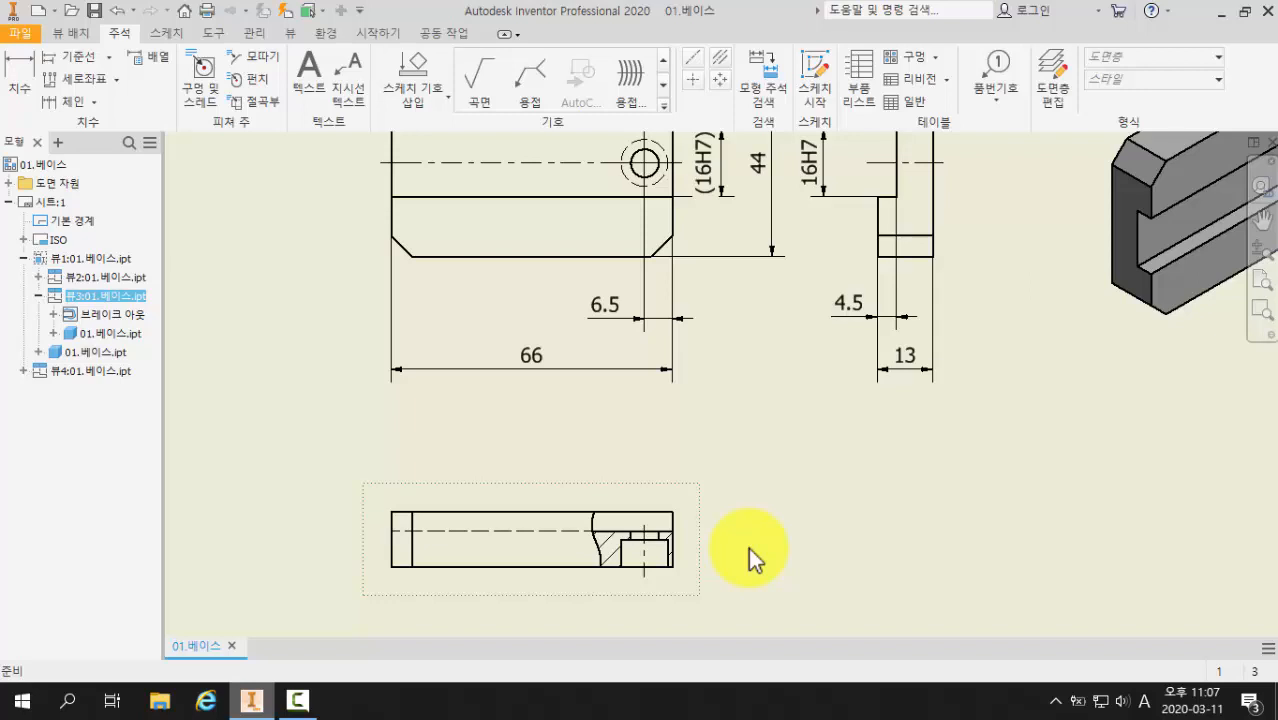
Step: Dimension the narrow hole's width above the break-out section view and prefix its text with the Ø symbol
scroll(660, 607, up, 2)
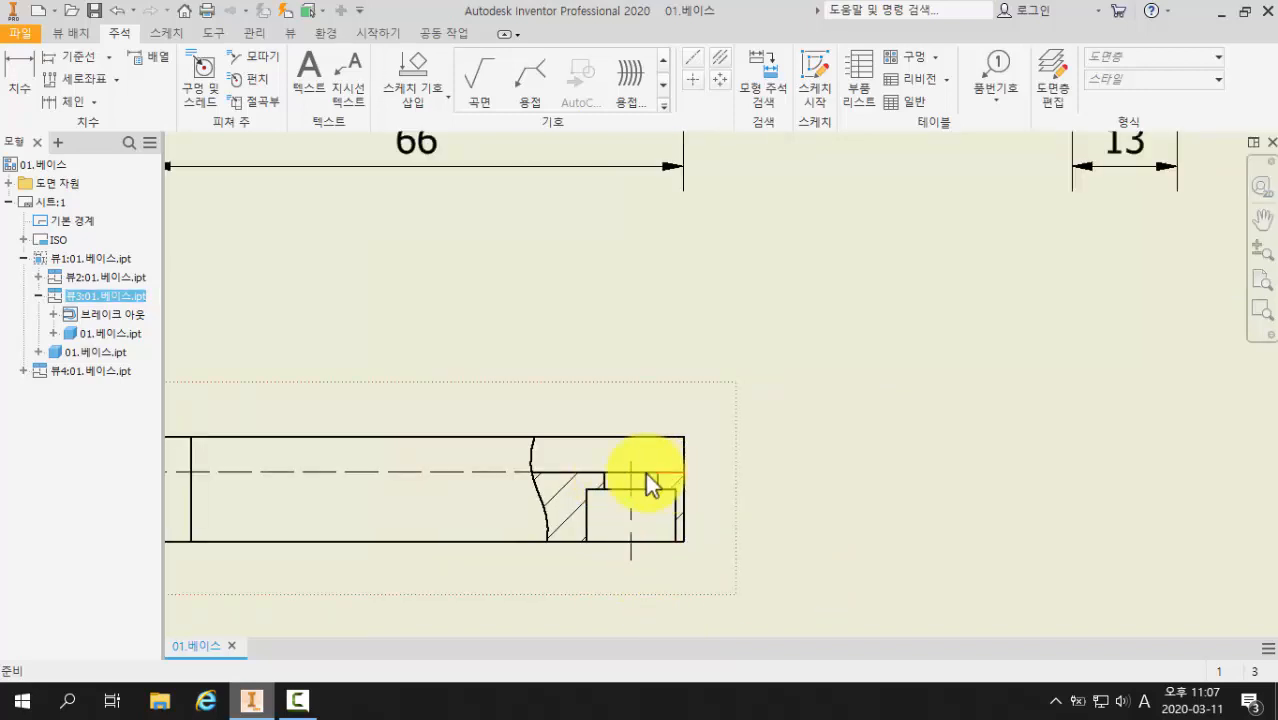
click(22, 78)
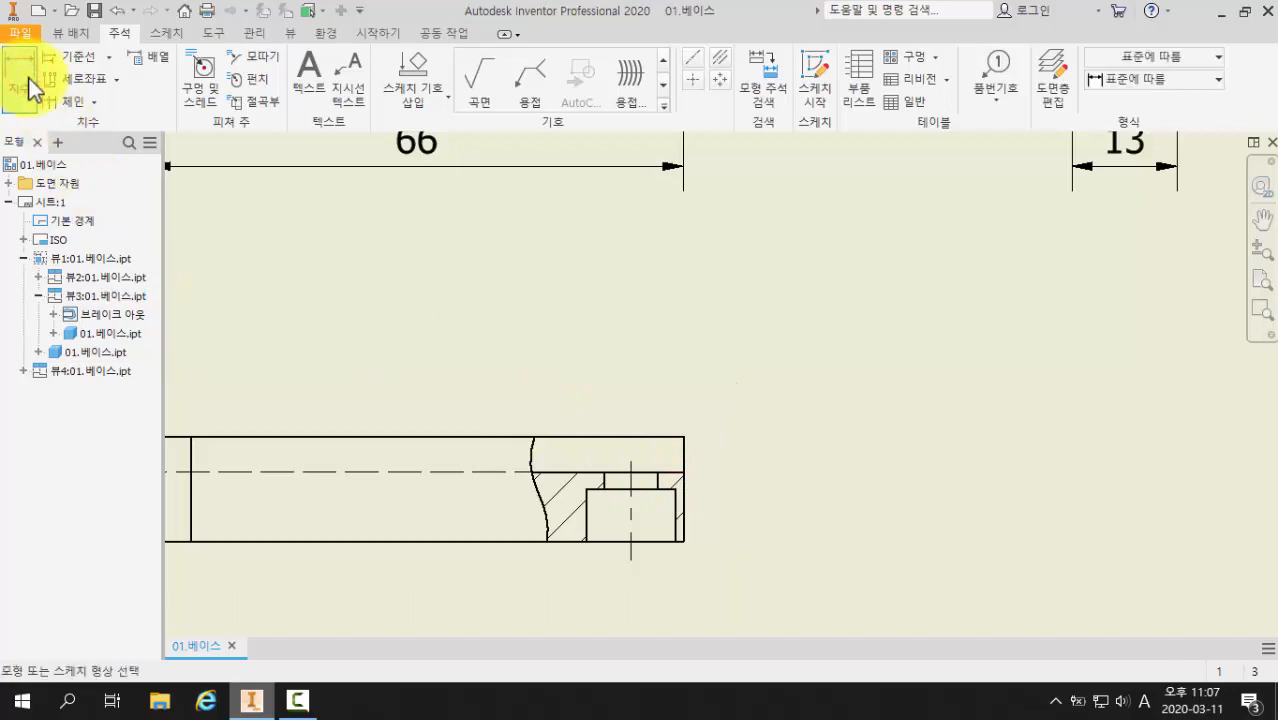
click(606, 473)
click(656, 471)
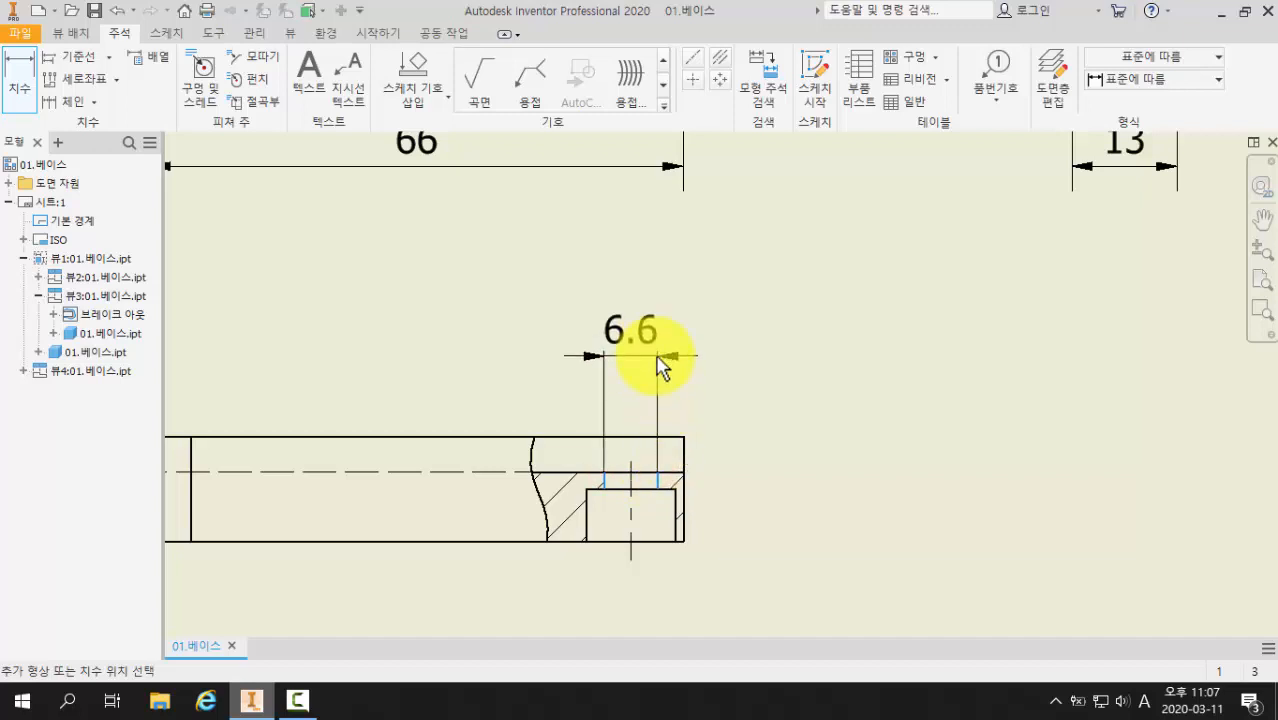
click(654, 355)
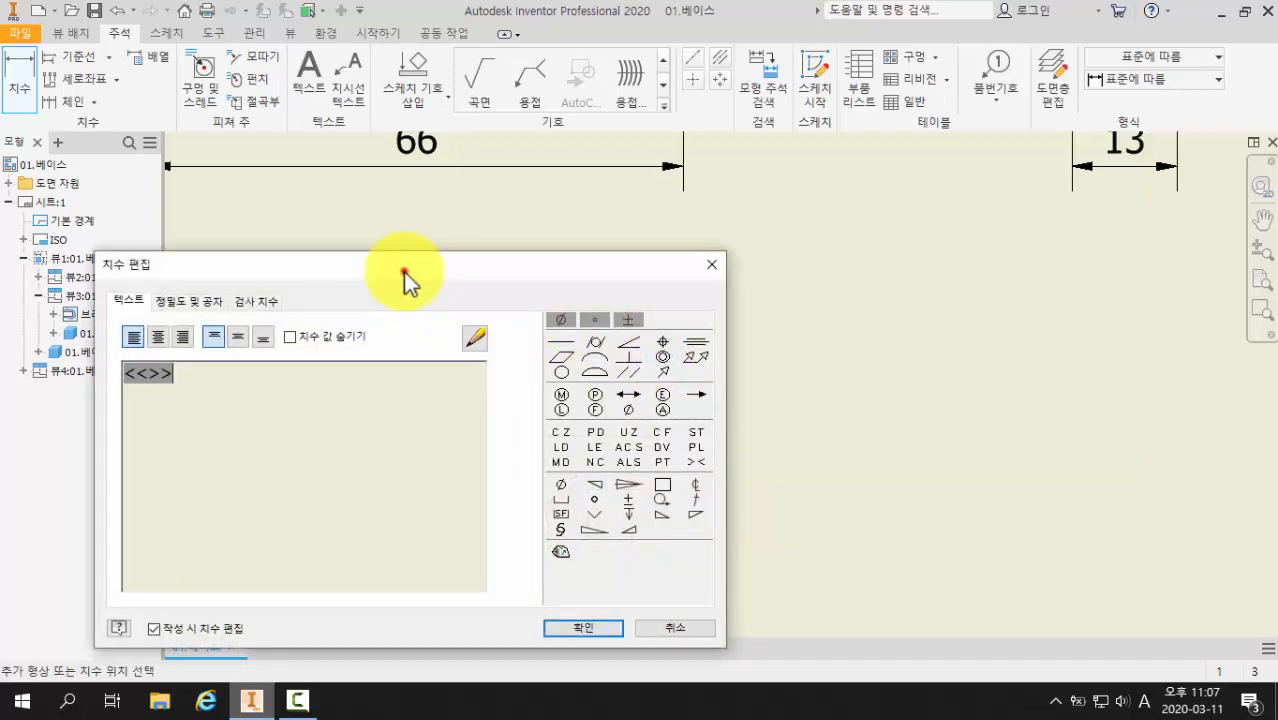
drag(406, 273, 1012, 243)
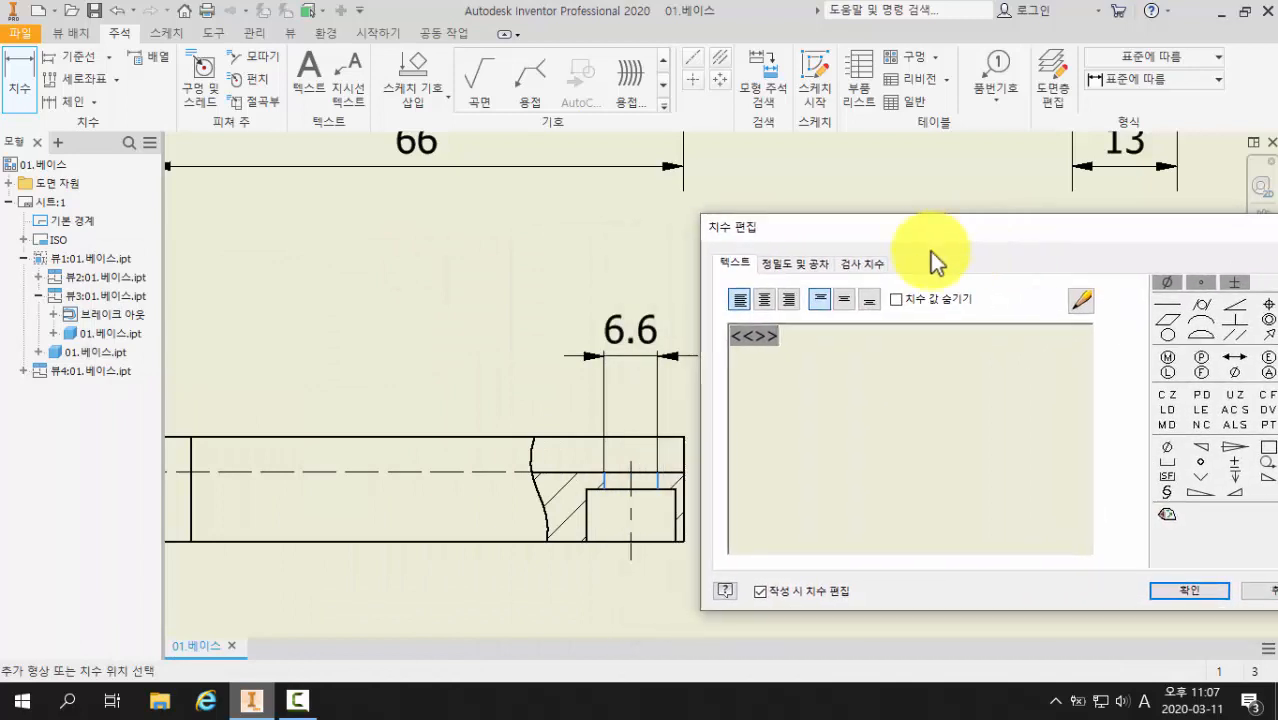
click(788, 340)
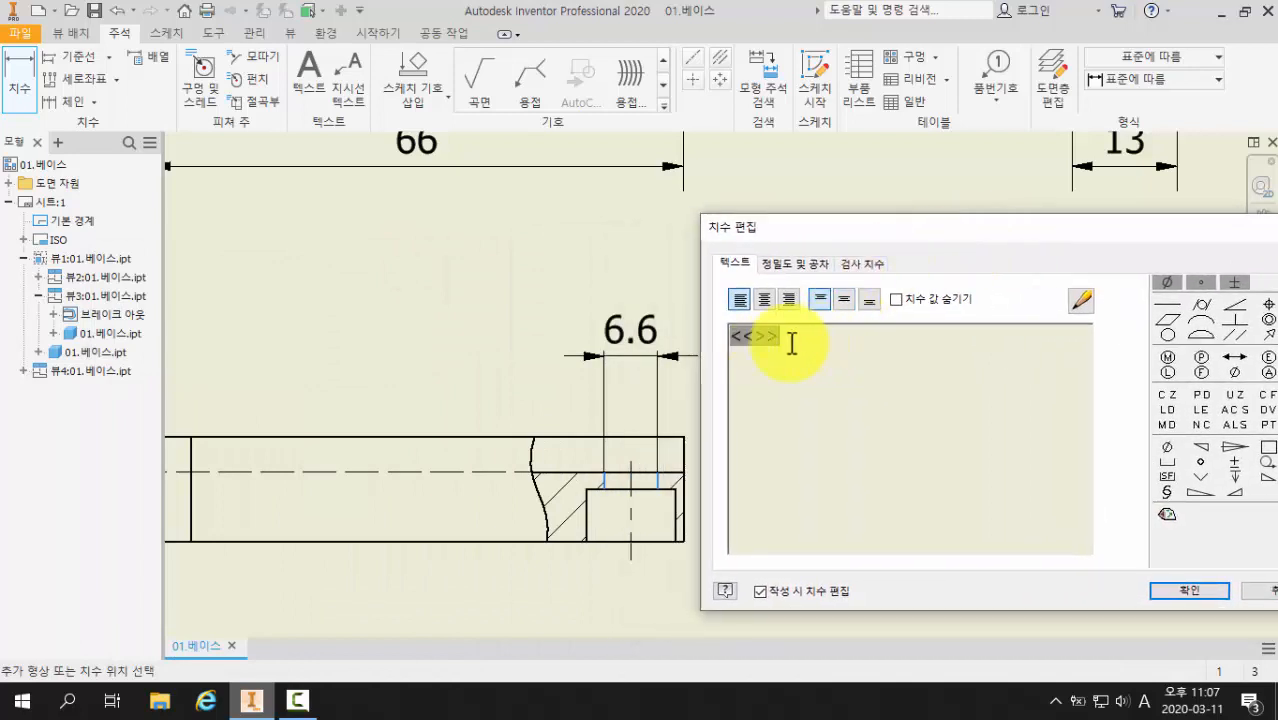
click(1166, 284)
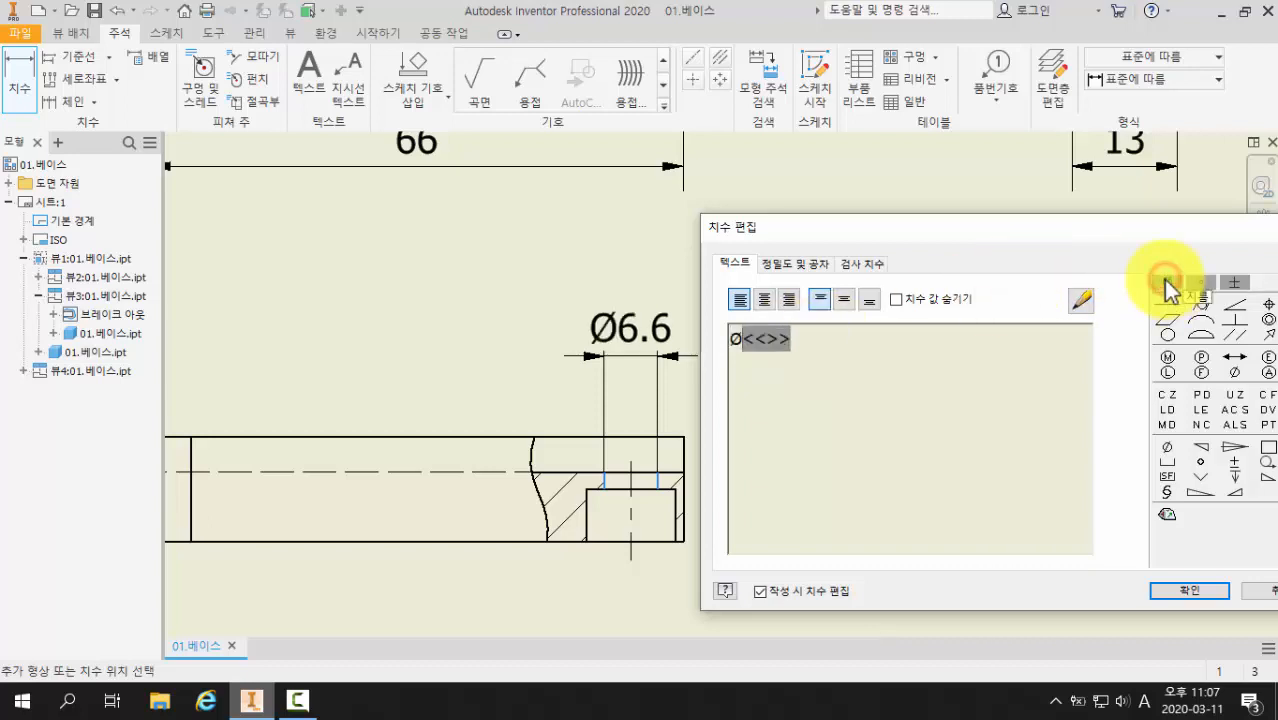
click(1197, 590)
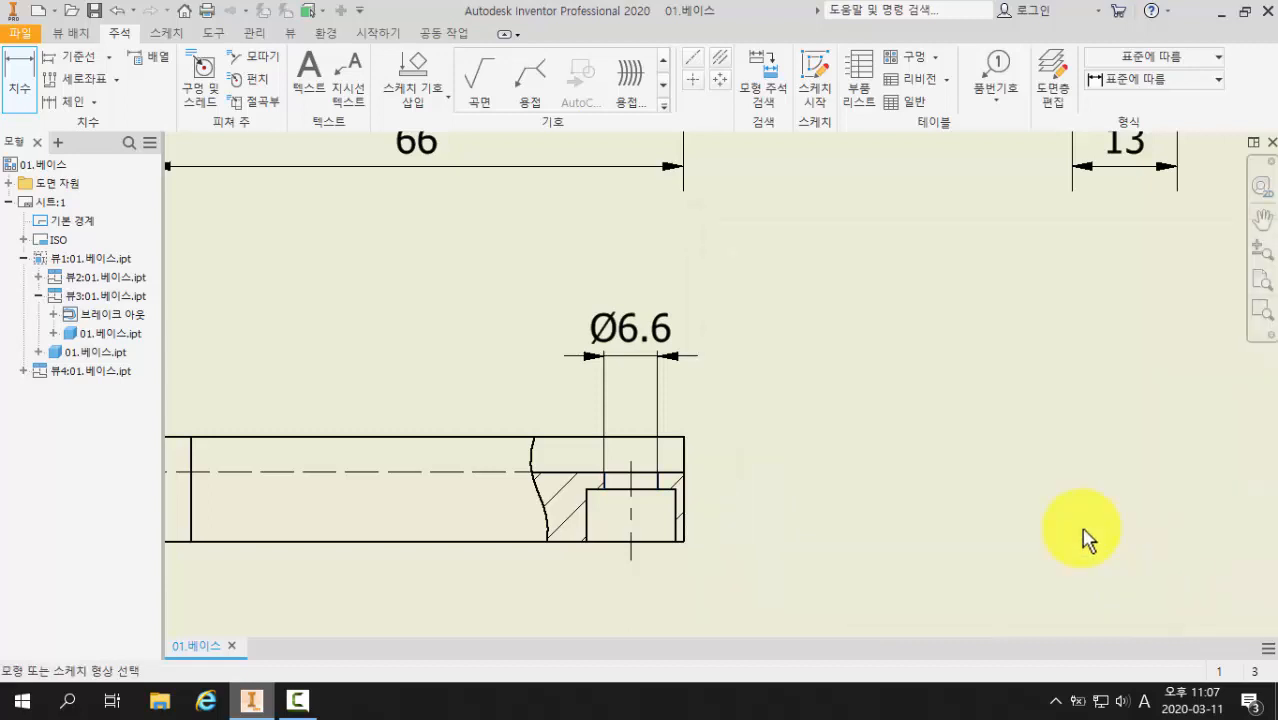
Step: Dimension the counterbore's width below the break-out section view and prefix its text with the Ø symbol
mouse_move(1056, 528)
middle_down()
mouse_move(1041, 437)
mouse_move(984, 434)
middle_up()
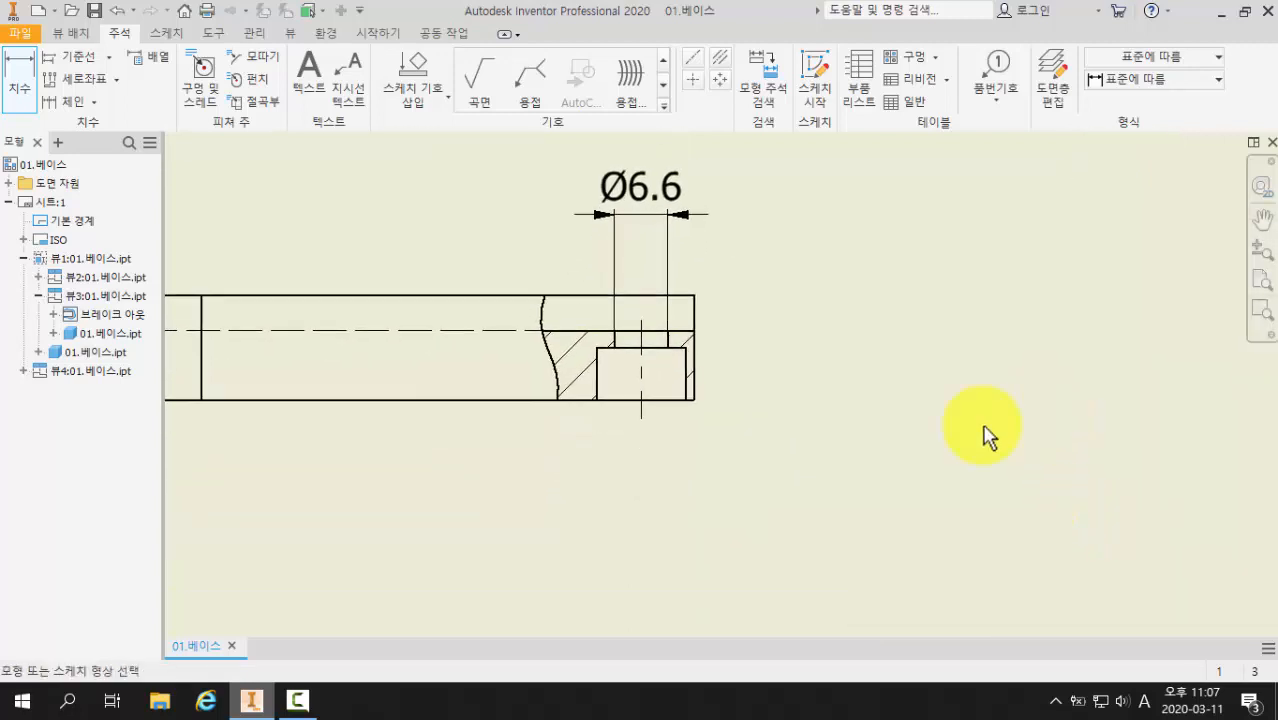
click(596, 380)
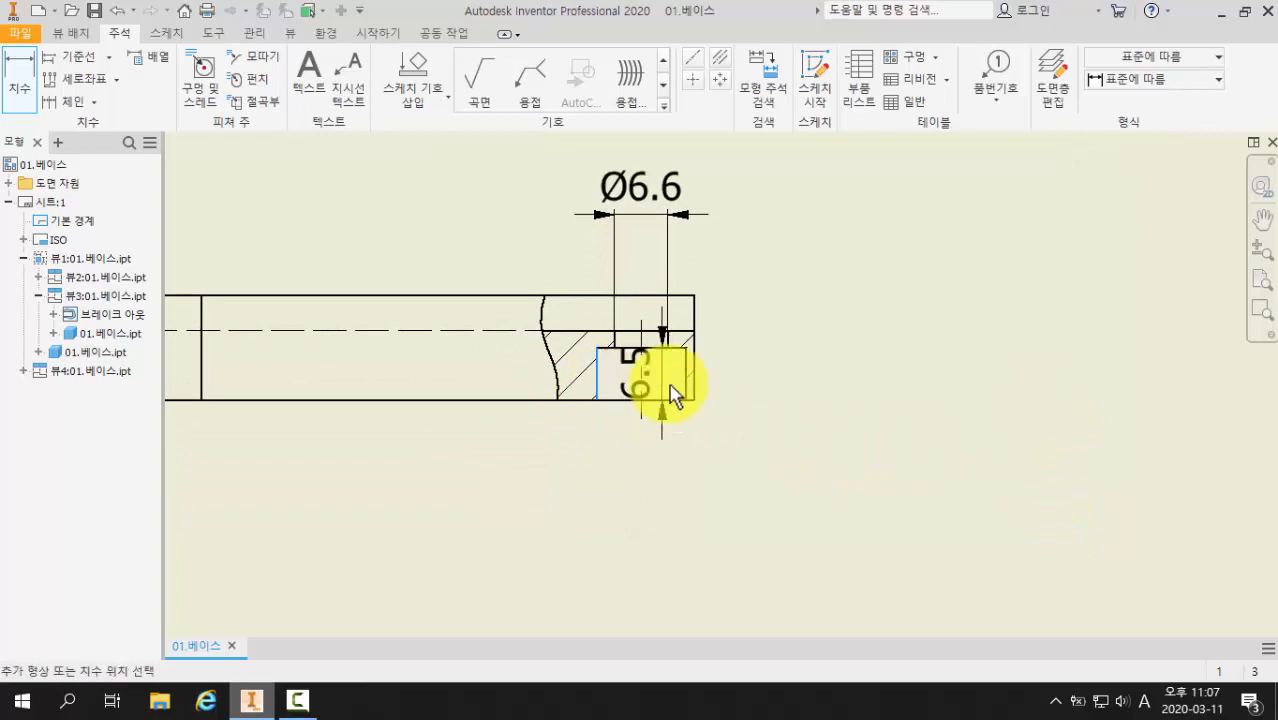
click(687, 385)
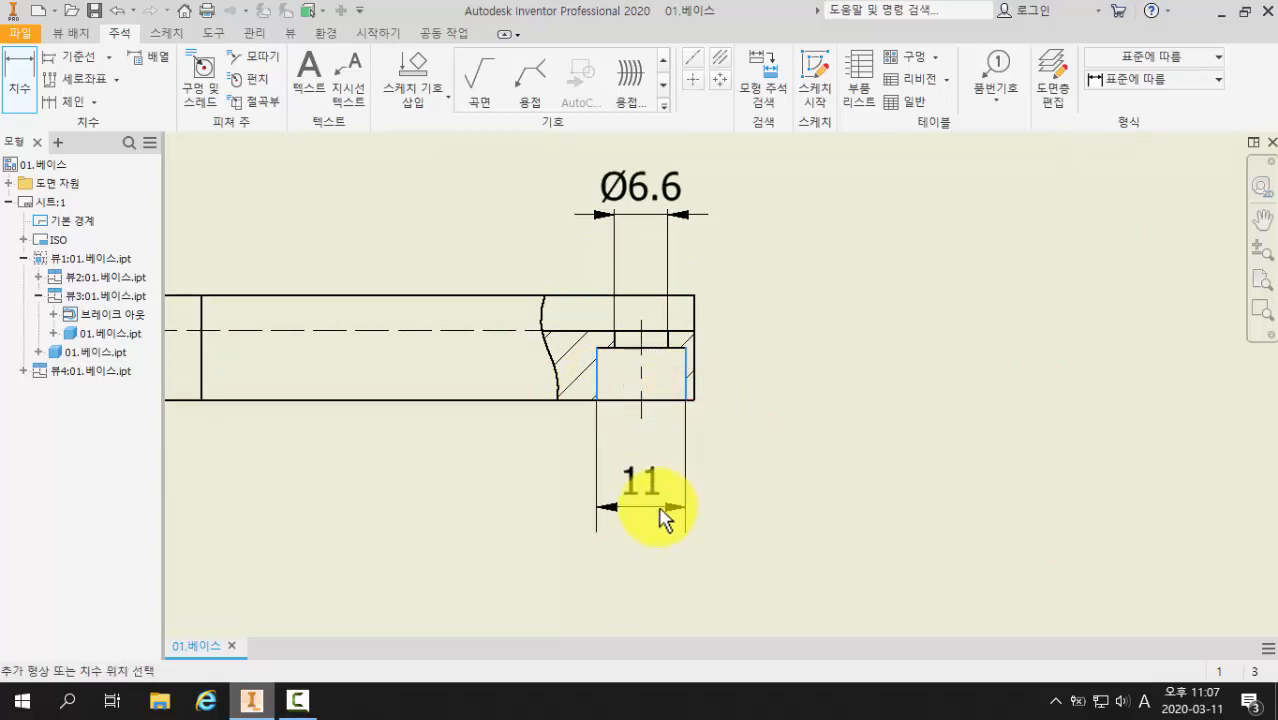
click(658, 513)
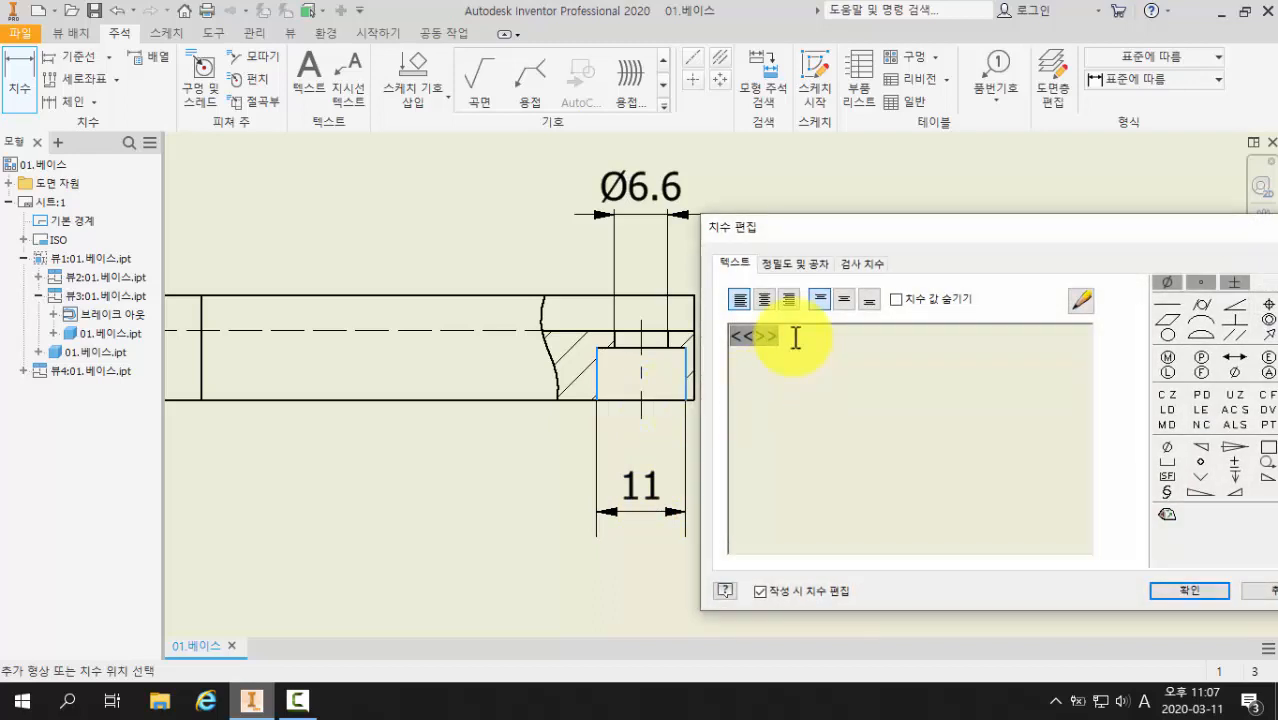
click(1170, 283)
click(1178, 588)
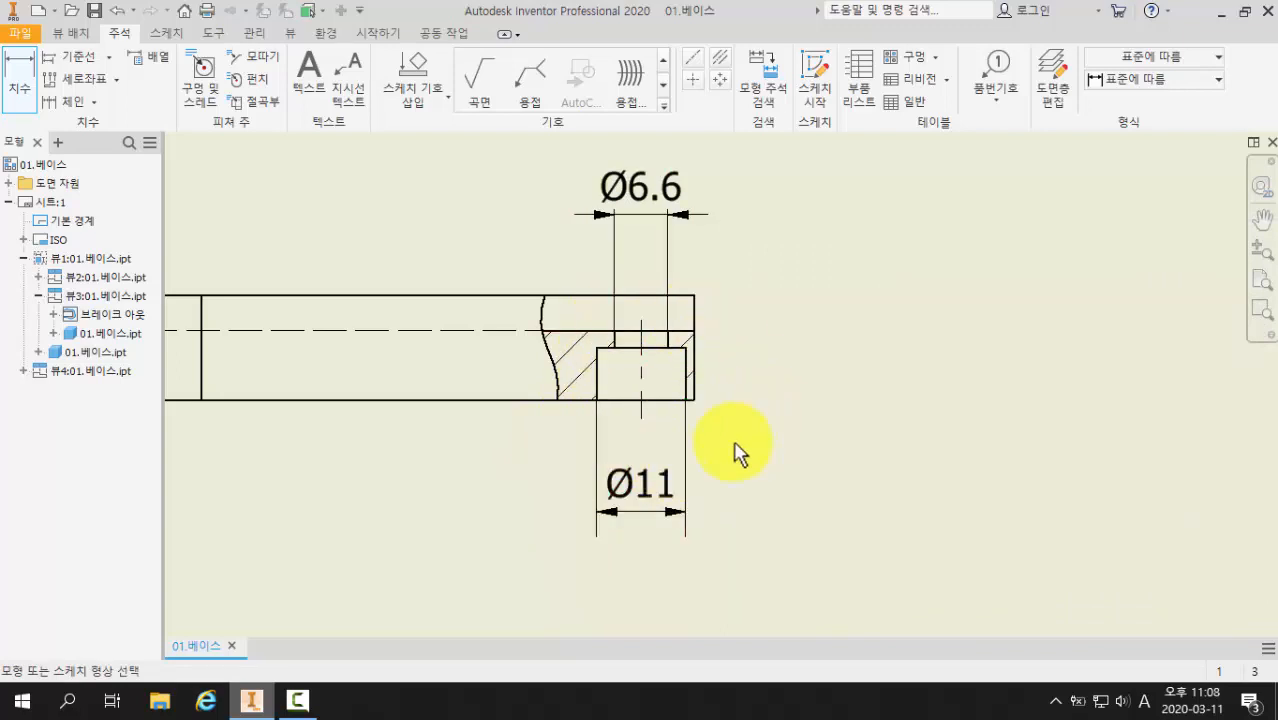
Step: Dimension the counterbore's depth from the bottom edge to its shoulder, placed beside the break-out section view
click(661, 400)
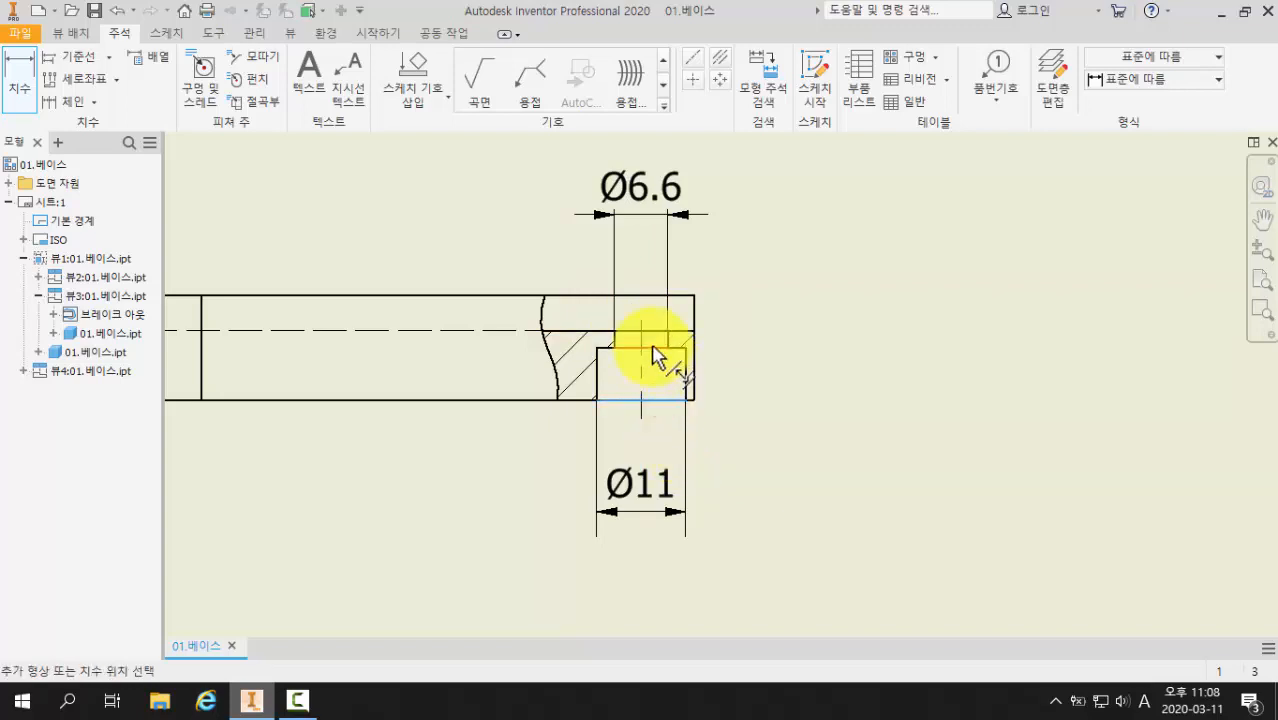
click(652, 349)
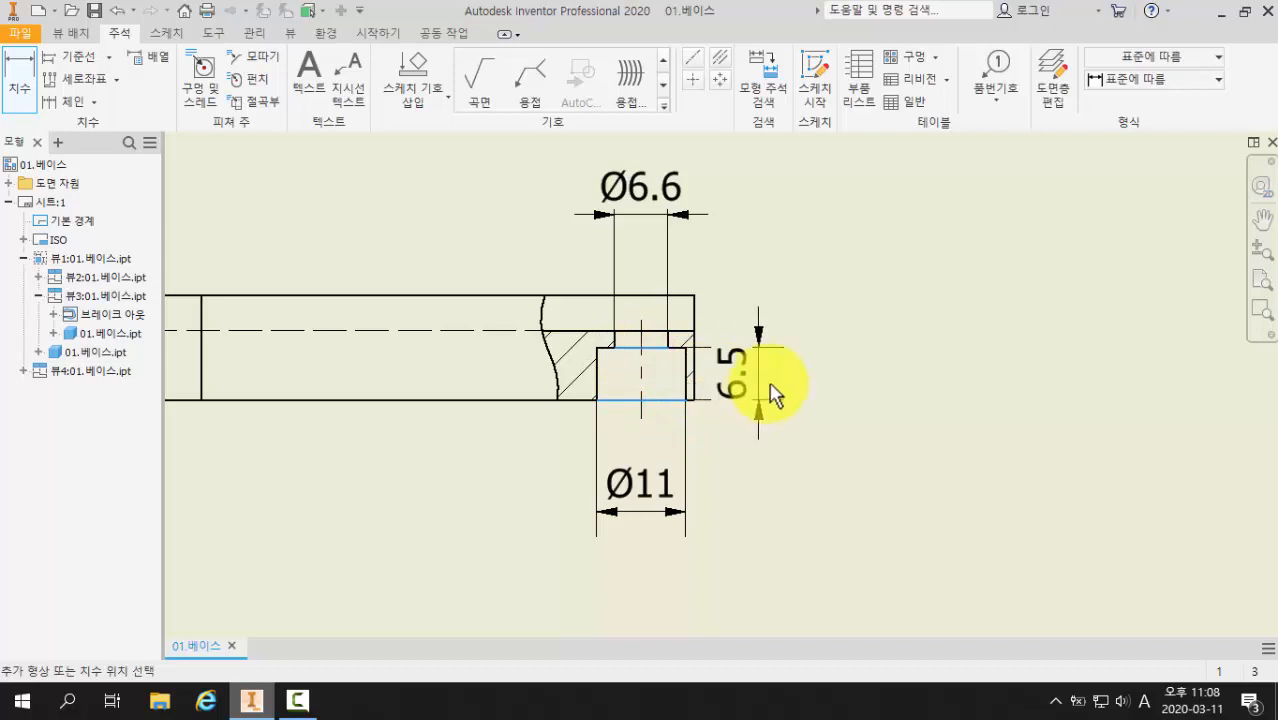
click(799, 388)
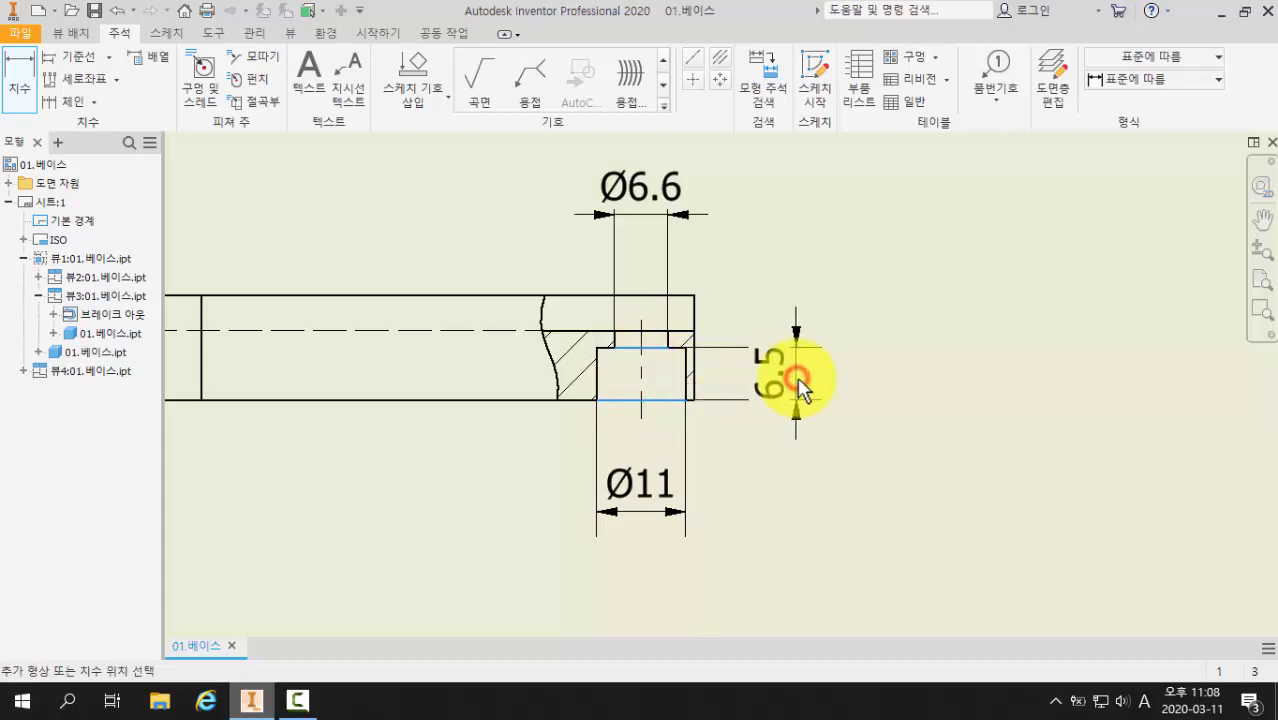
click(1175, 588)
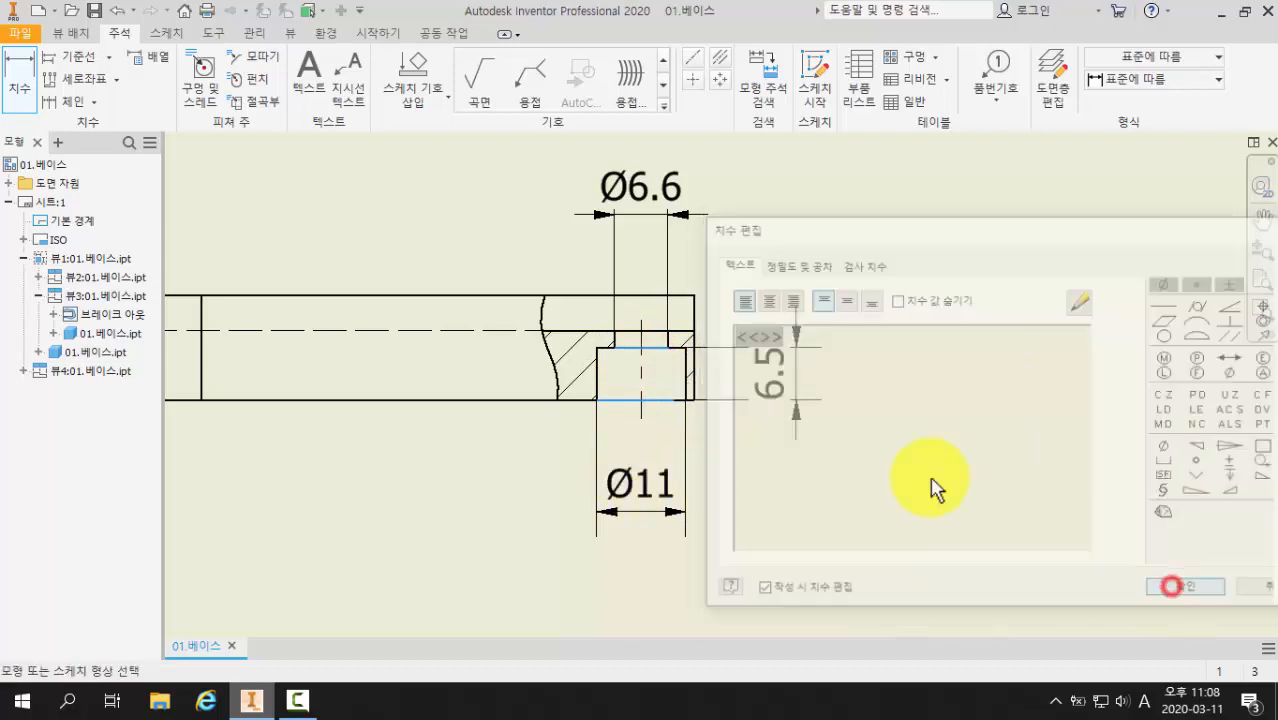
scroll(886, 441, up, 3)
scroll(886, 441, up, 2)
middle_drag(893, 394, 738, 521)
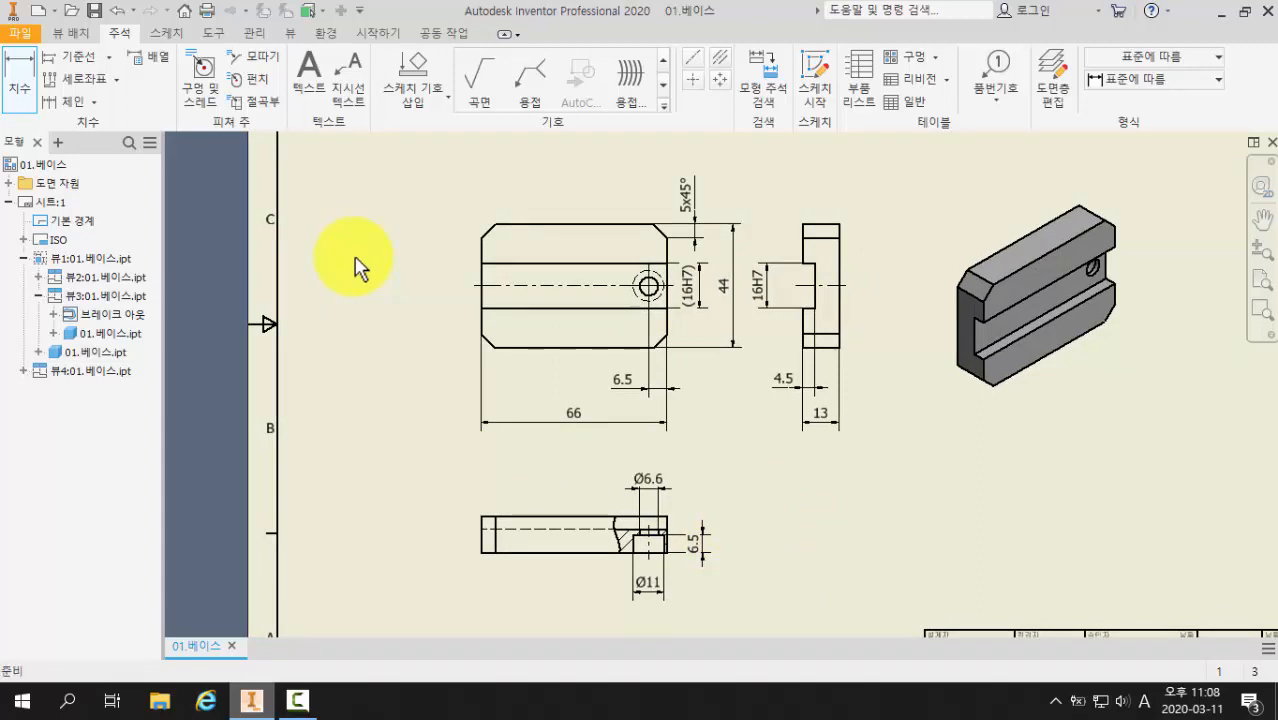
key(Escape)
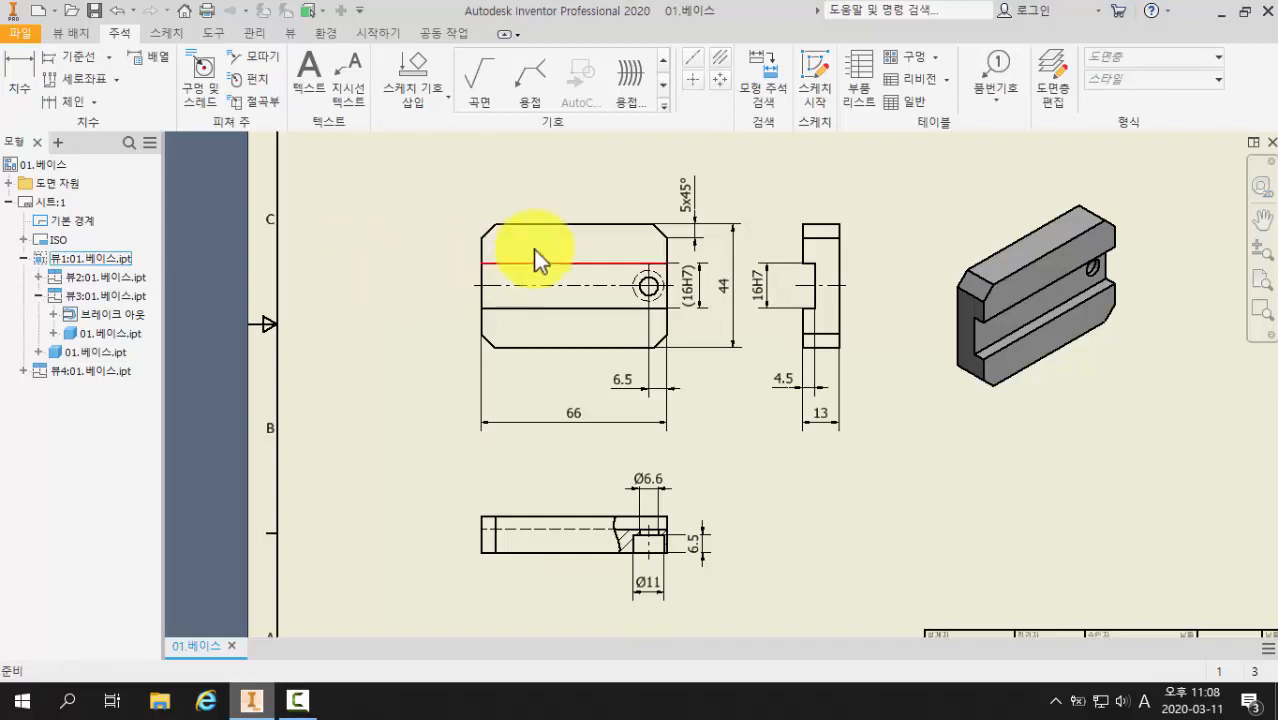
Step: Space out the views by moving the side view and the isometric view farther away from the base view
click(863, 245)
drag(866, 244, 894, 248)
click(1080, 403)
drag(1080, 403, 1225, 386)
click(897, 338)
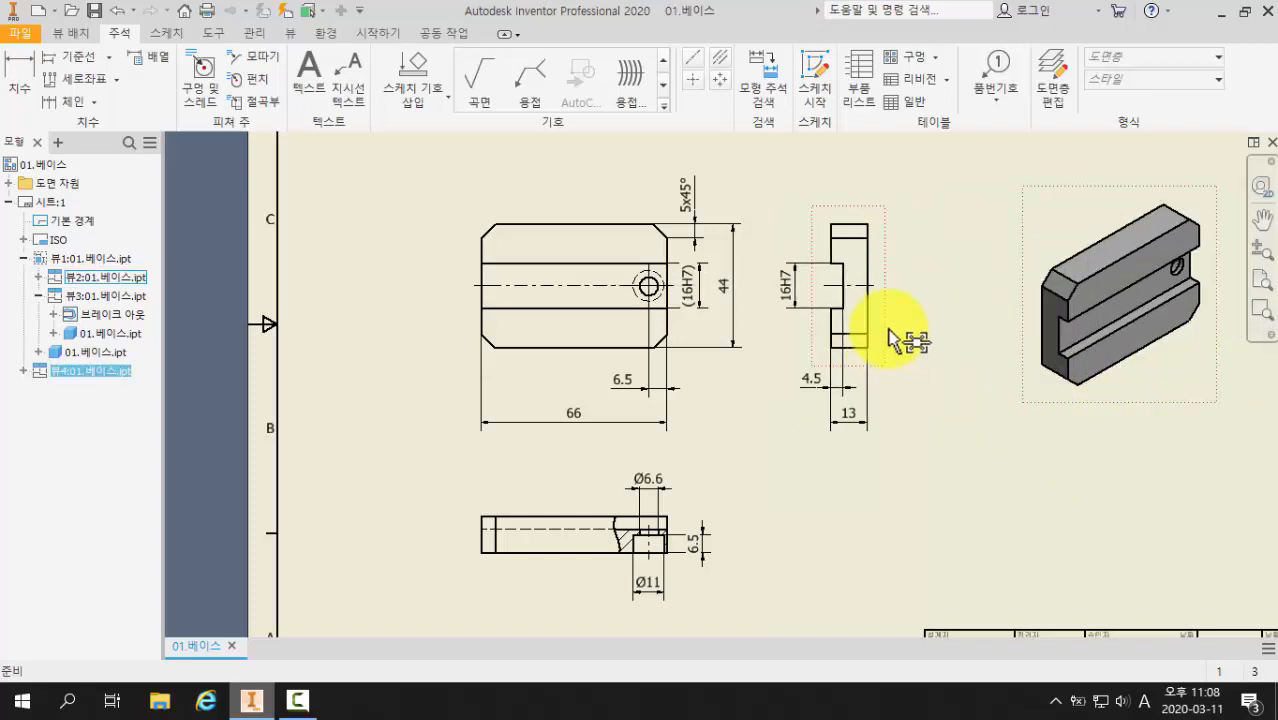
drag(922, 443, 922, 488)
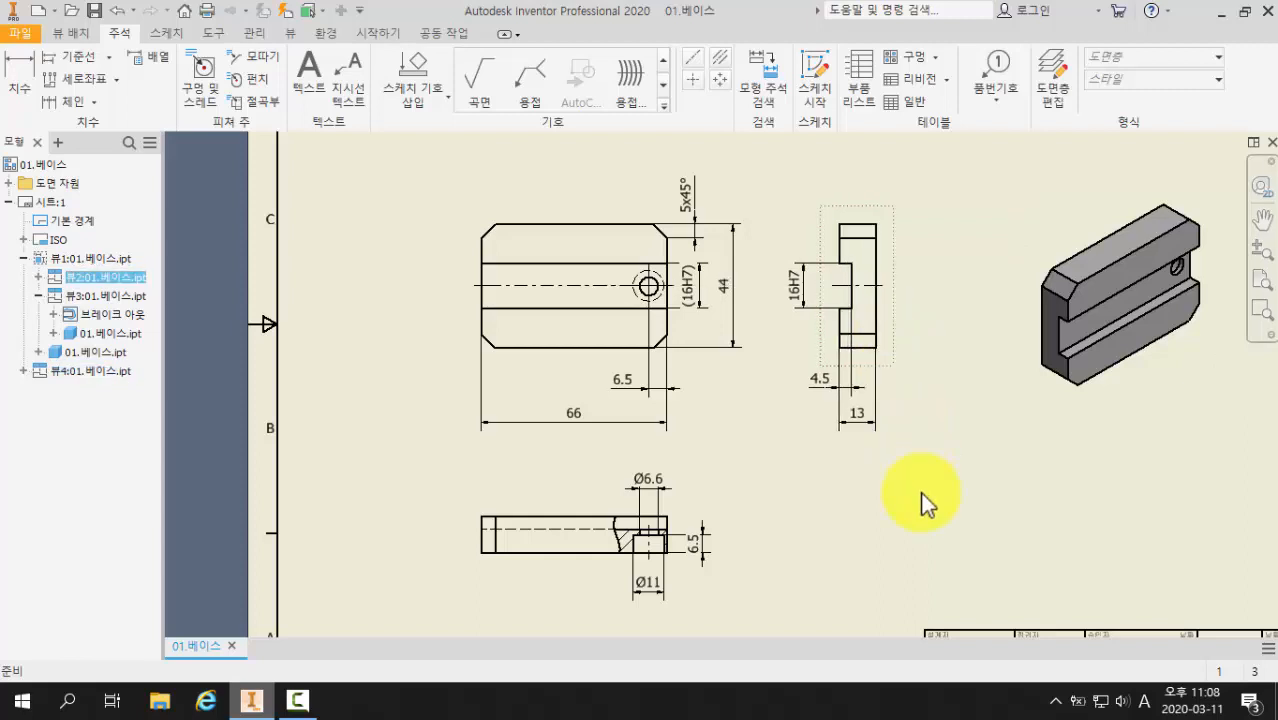
click(921, 496)
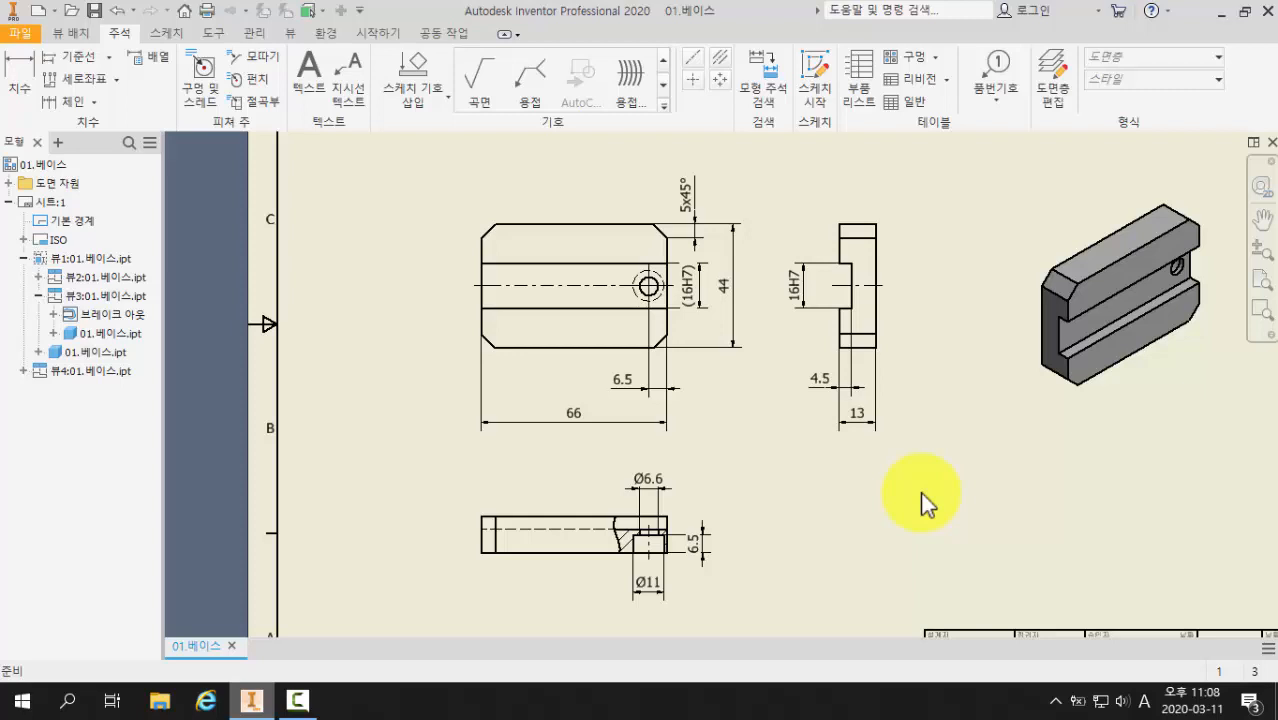
Step: Attach datum identifier A to the front-face end of the side view's overall thickness dimension, placing its frame outside the dimension
click(874, 424)
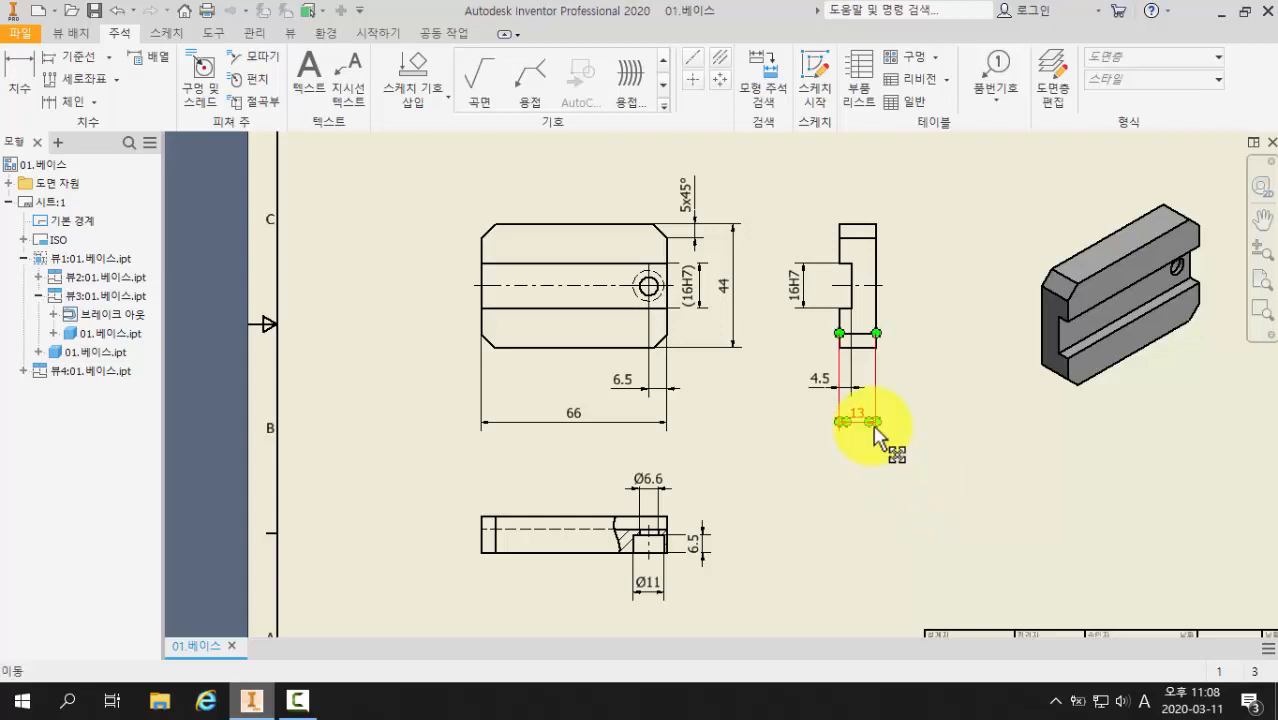
scroll(874, 430, up, 3)
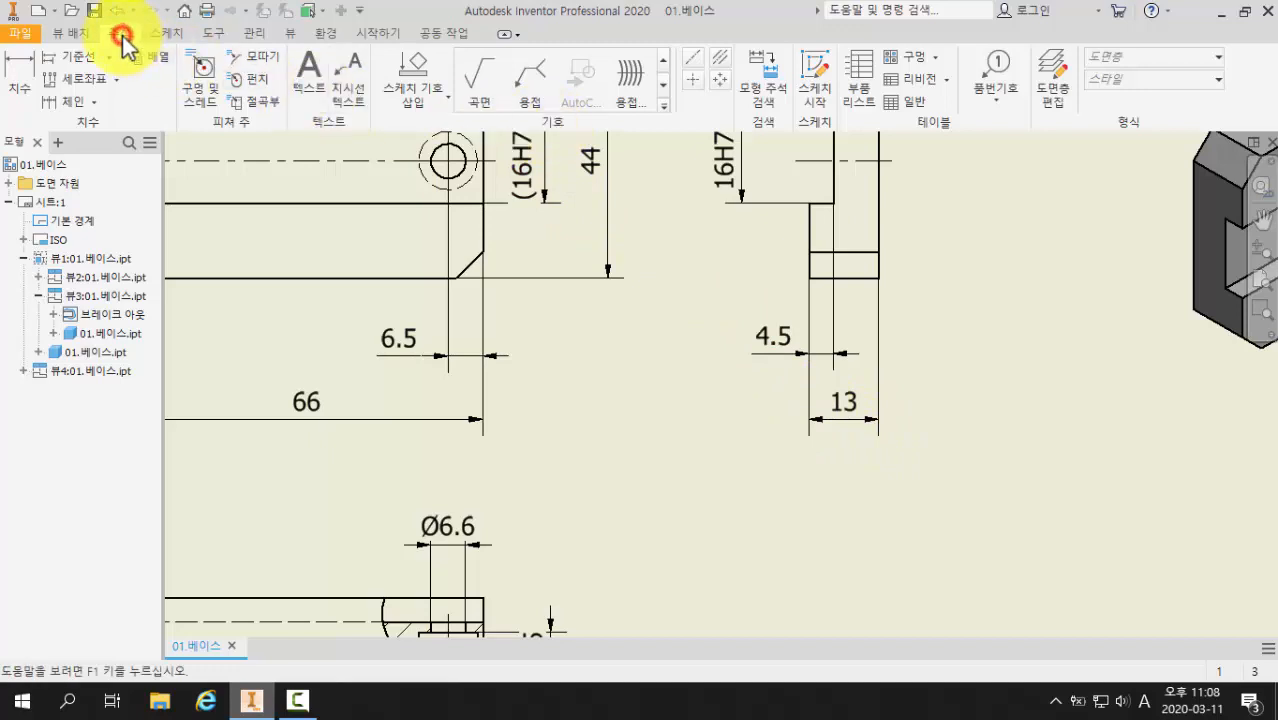
click(665, 107)
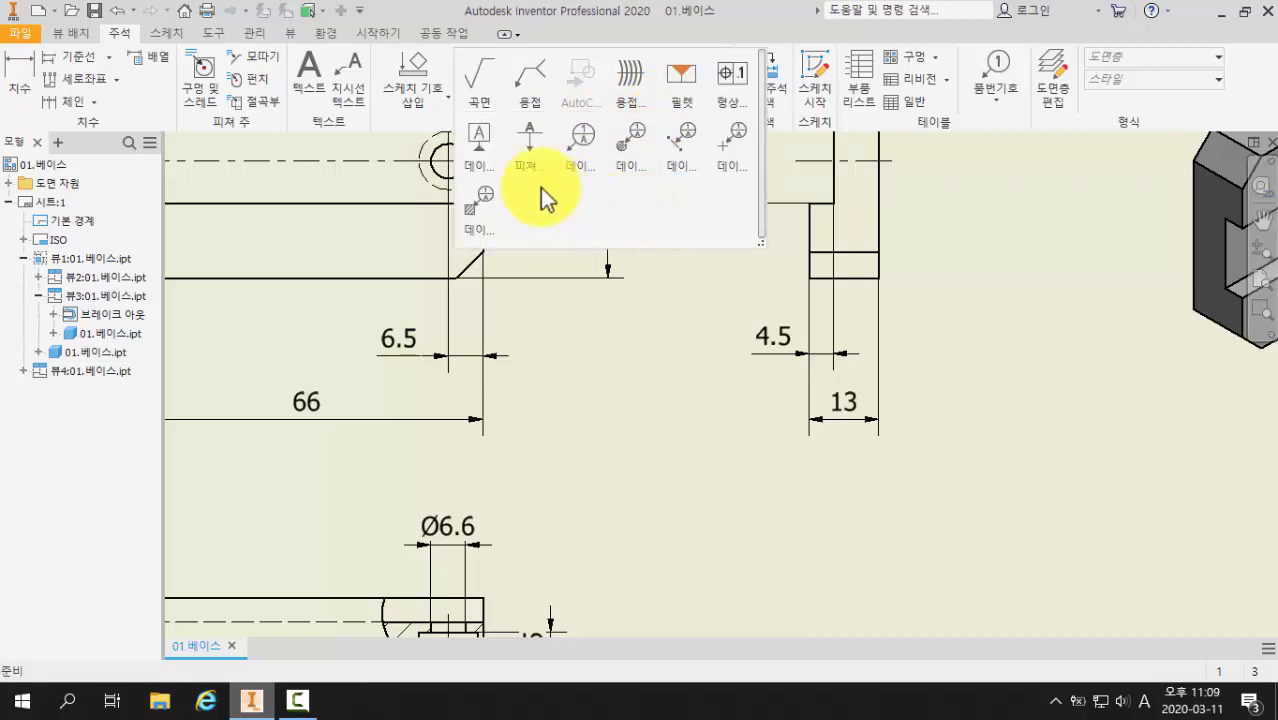
click(477, 153)
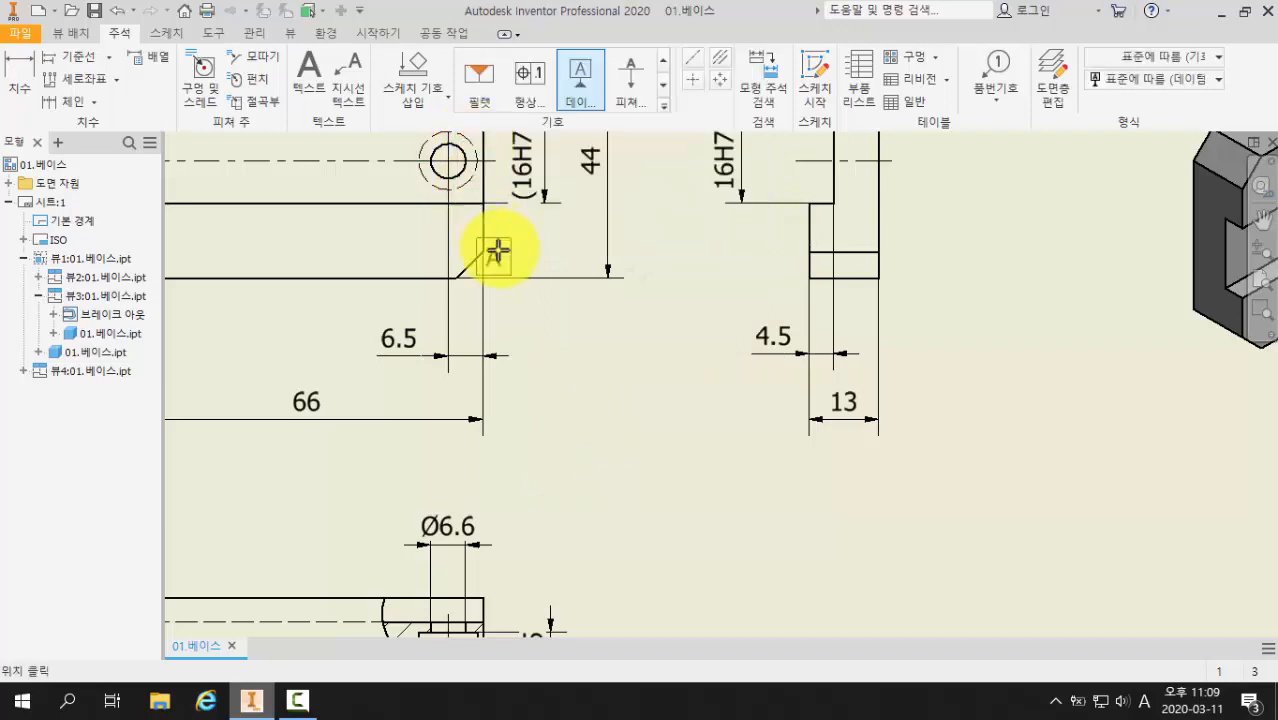
scroll(770, 422, down, 2)
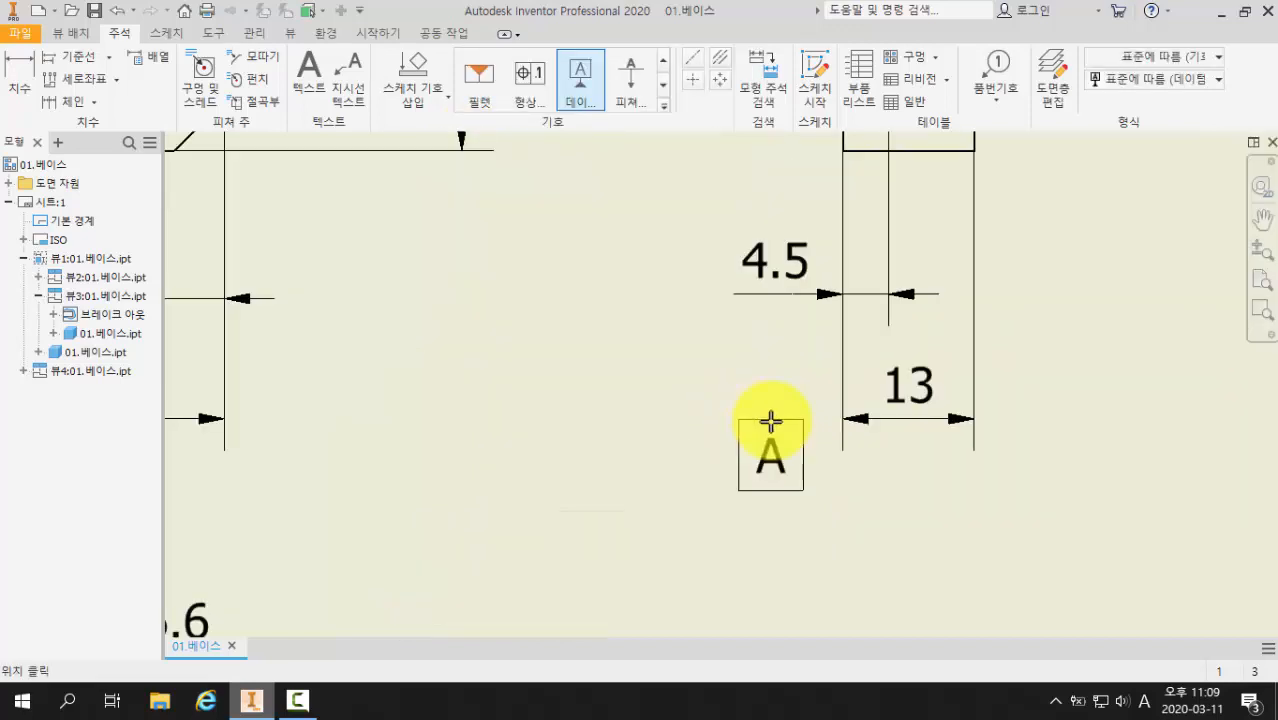
click(836, 420)
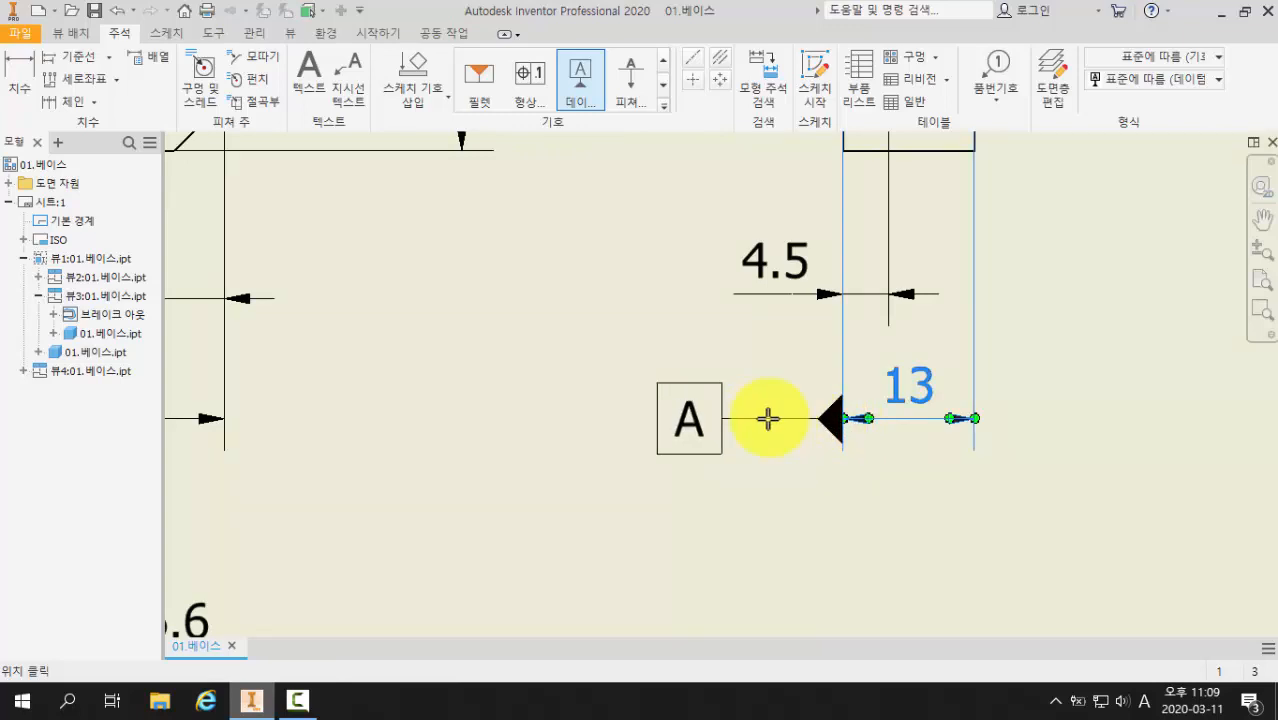
click(773, 428)
right_click(768, 426)
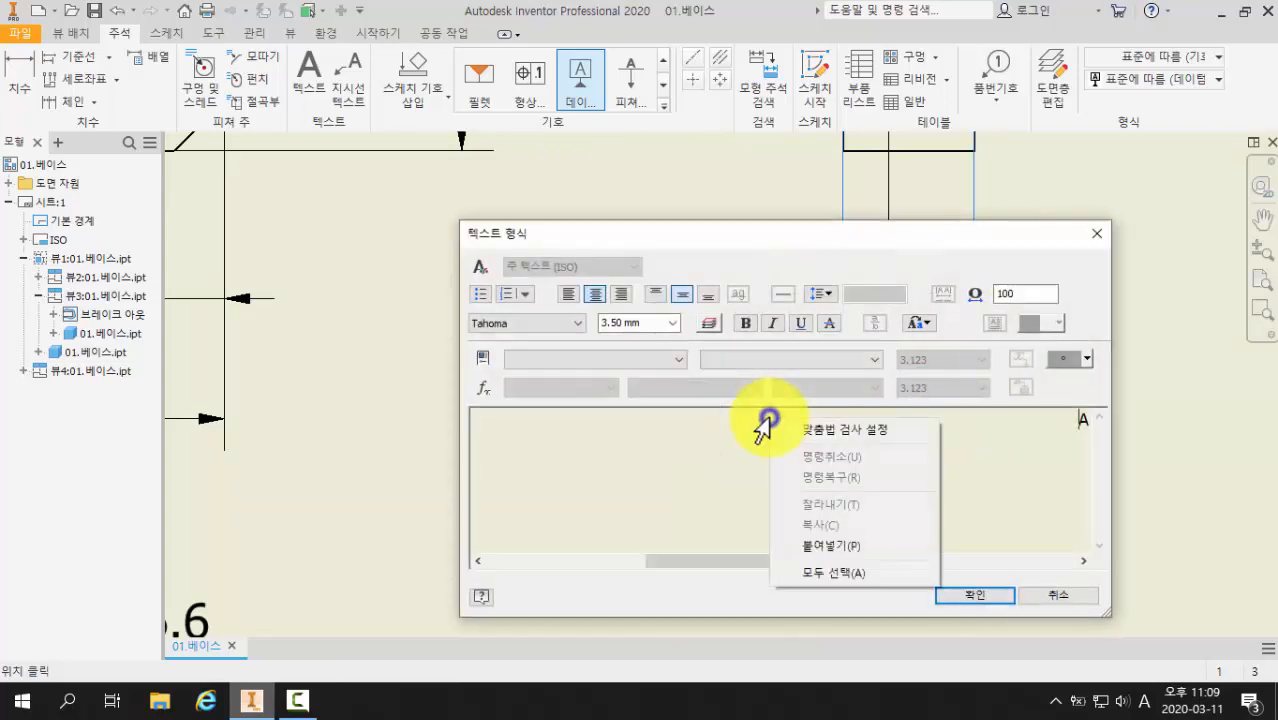
click(747, 423)
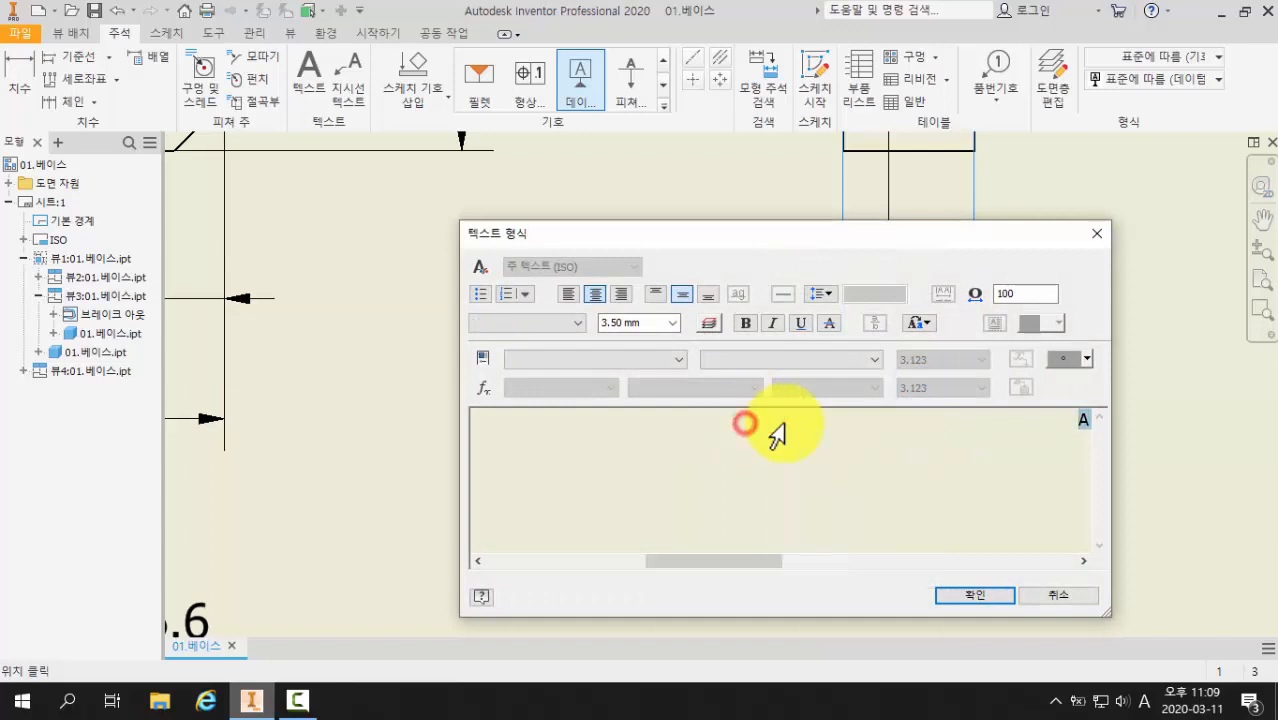
click(1046, 430)
click(1078, 422)
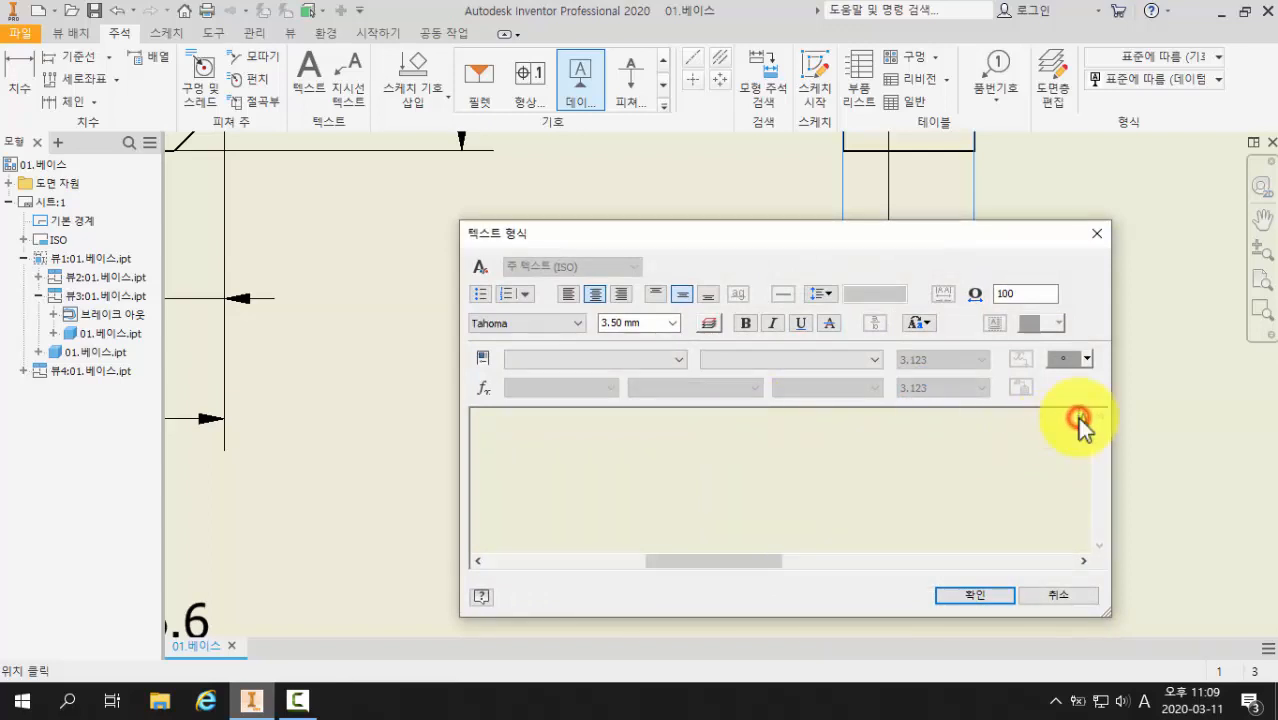
click(972, 598)
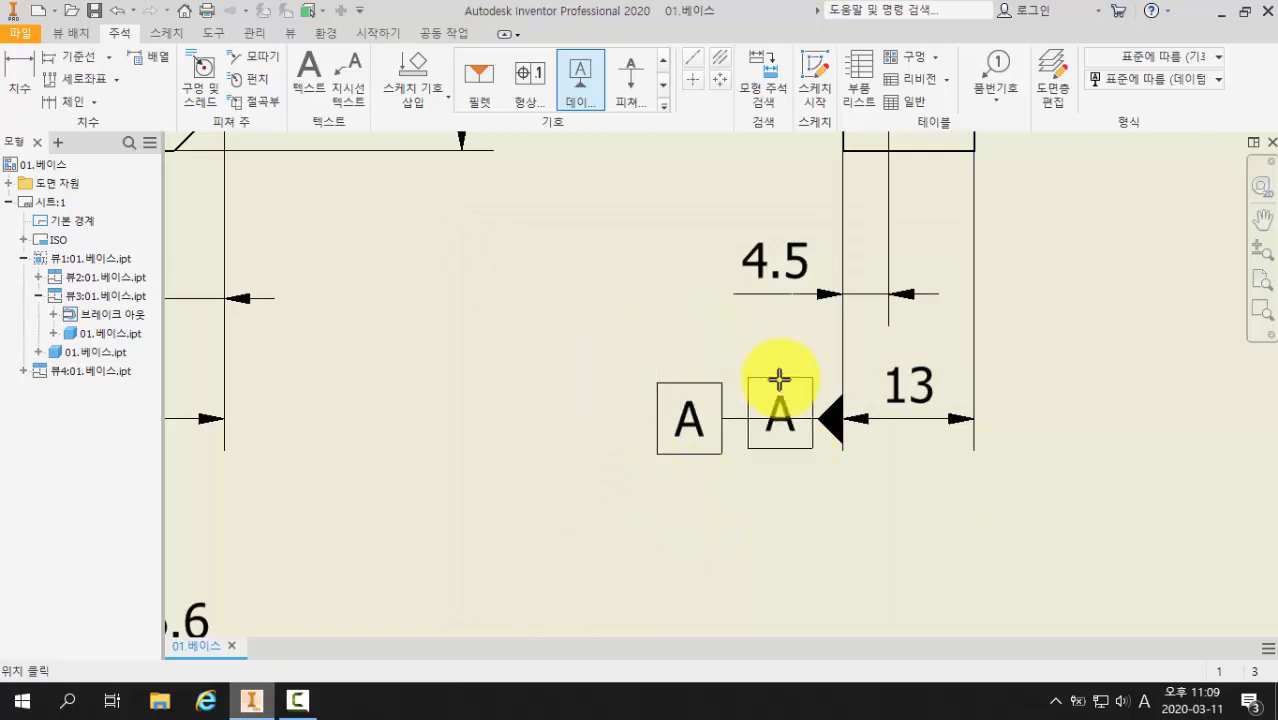
Step: Attach a datum identifier to the hole-side end of the base view's overall length dimension and label it B
mouse_move(548, 408)
middle_down()
mouse_move(790, 422)
mouse_move(822, 405)
mouse_move(862, 408)
middle_up()
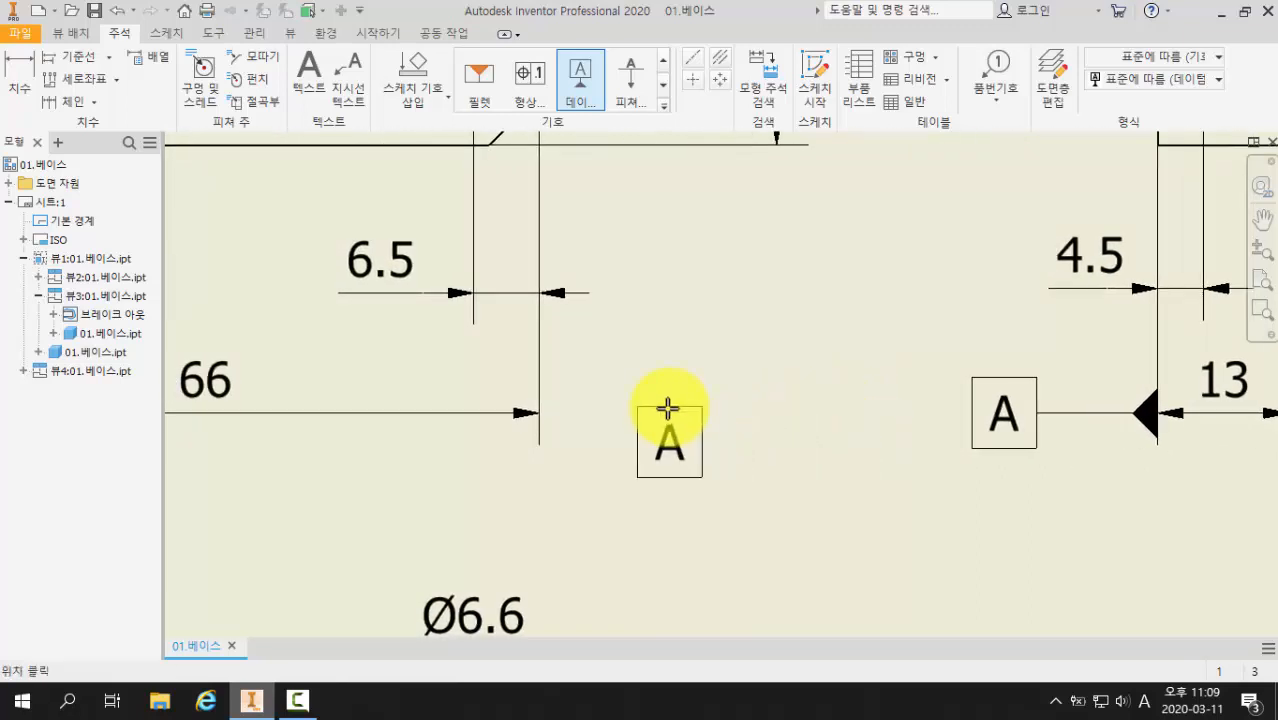
click(541, 412)
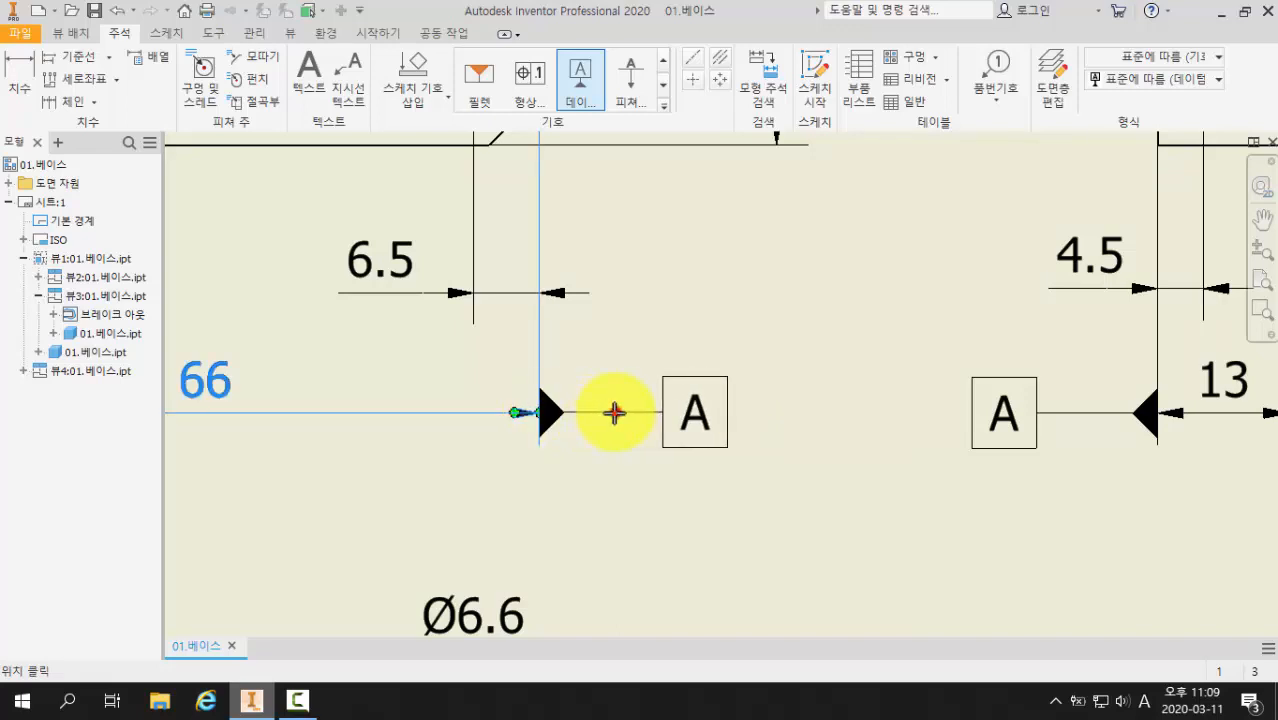
click(615, 412)
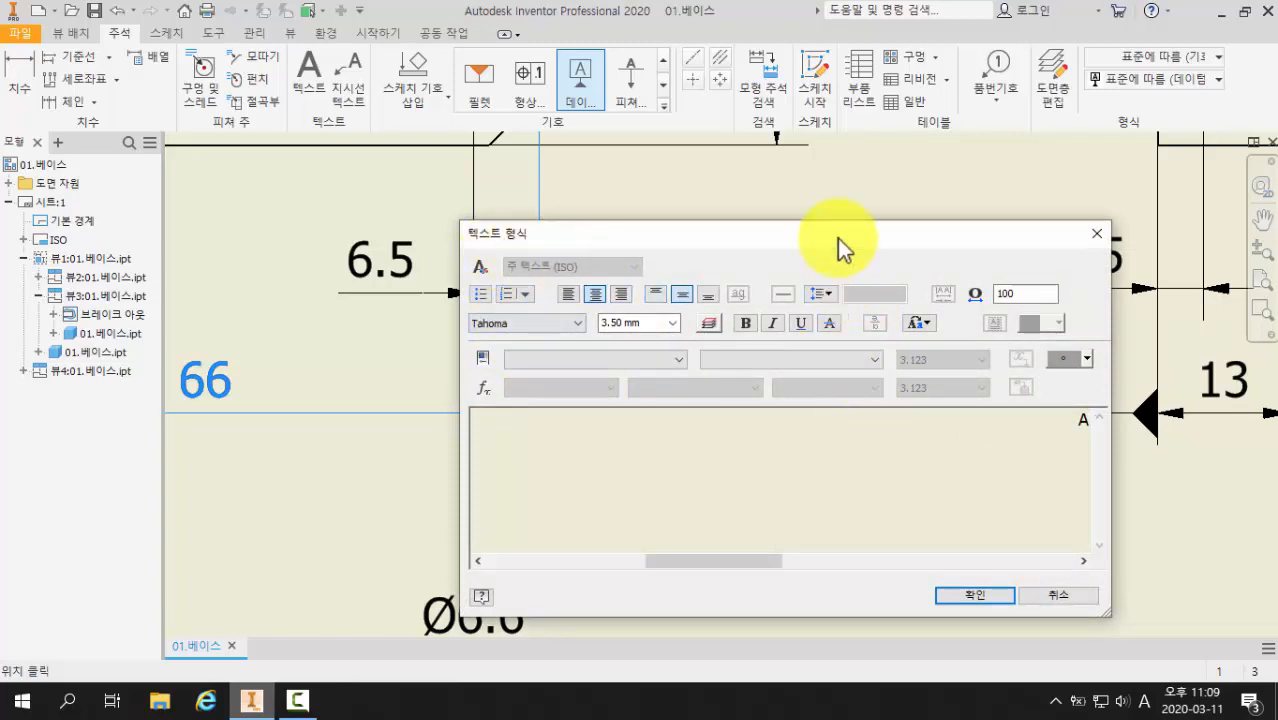
drag(838, 236, 621, 236)
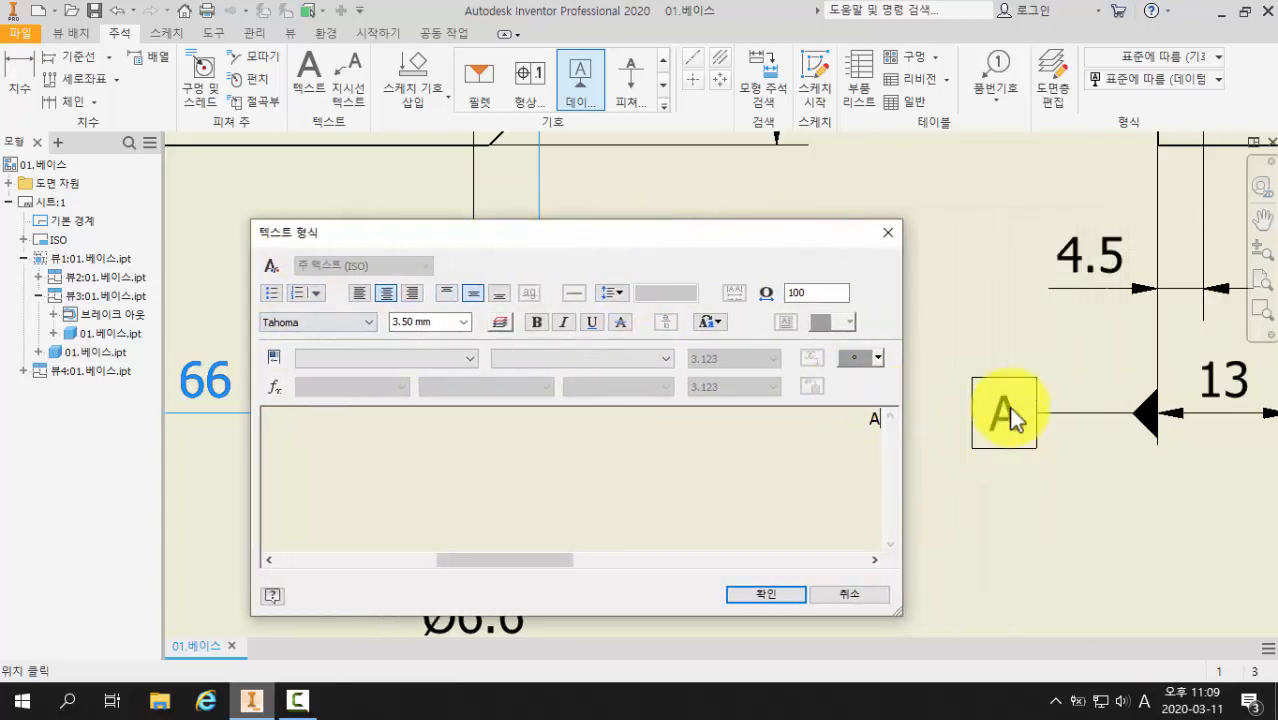
double_click(872, 419)
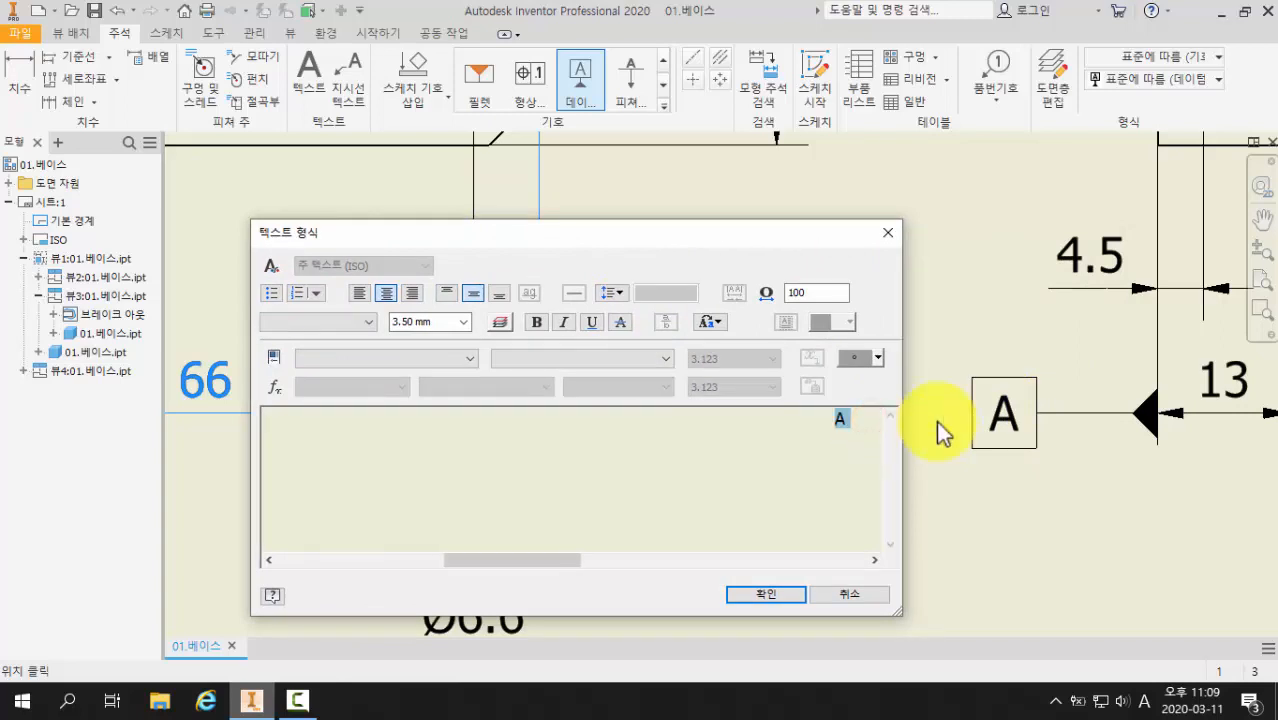
key(Delete)
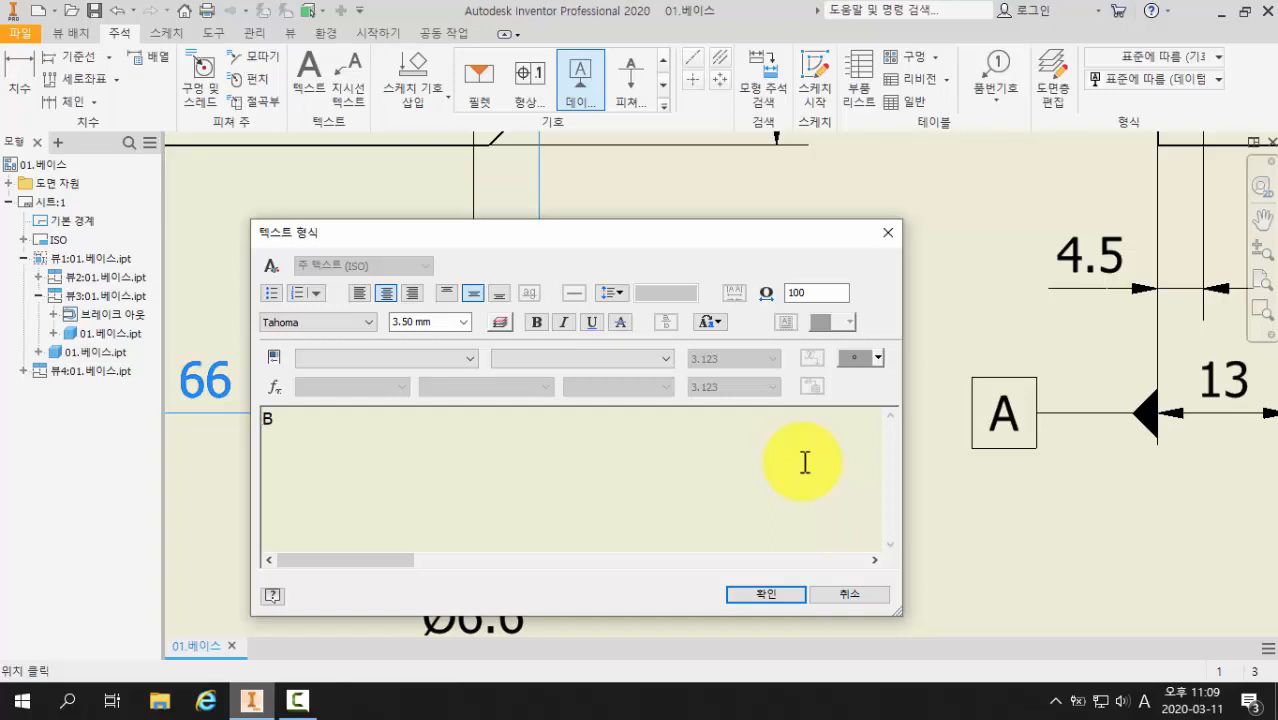
click(766, 594)
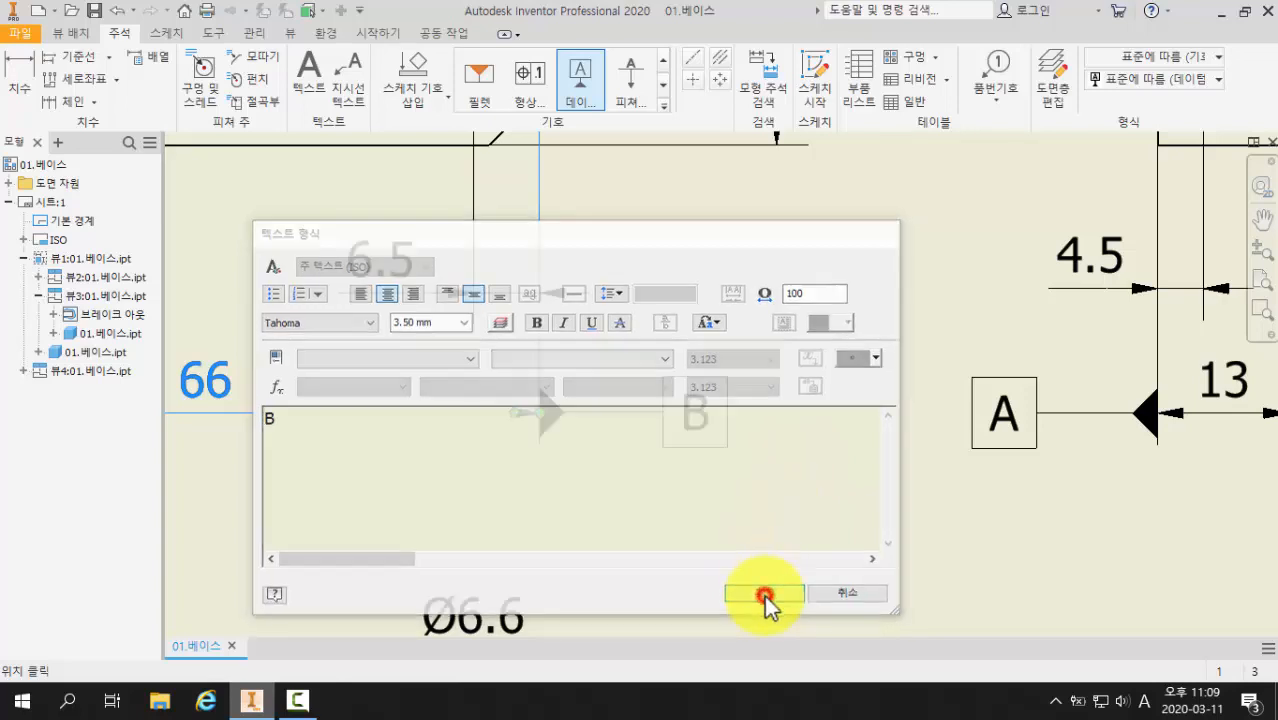
click(720, 380)
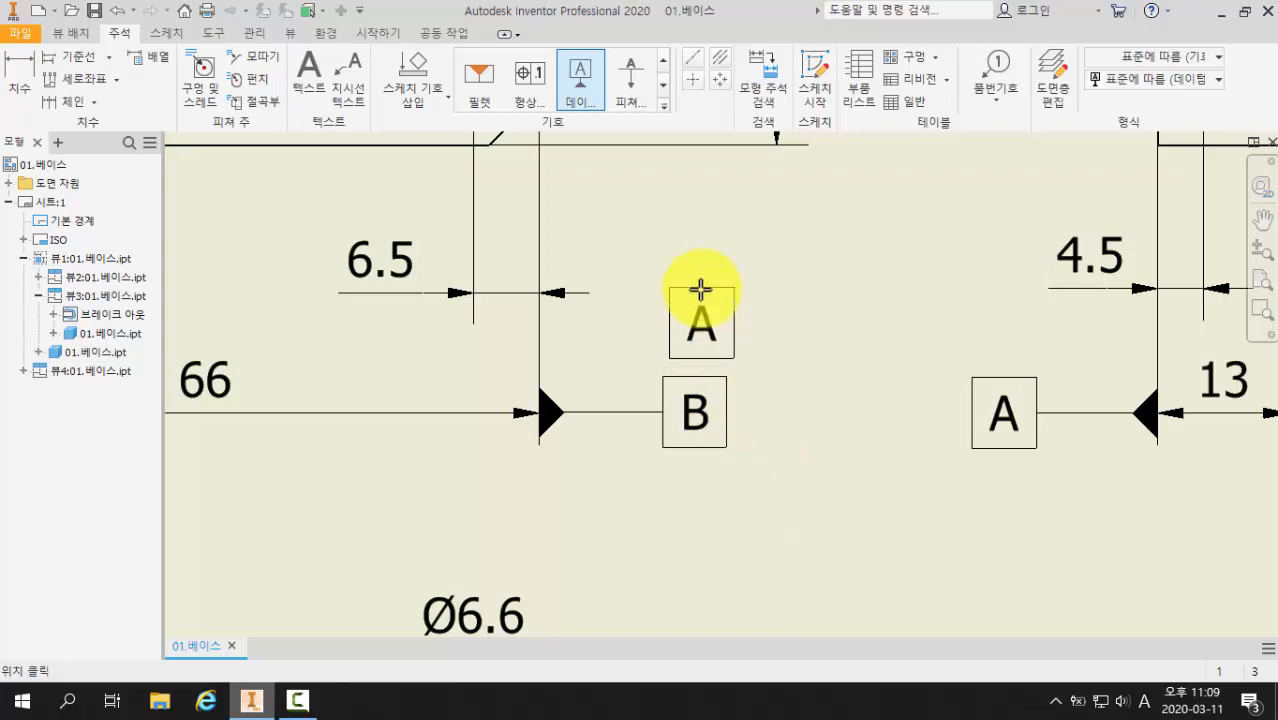
key(Escape)
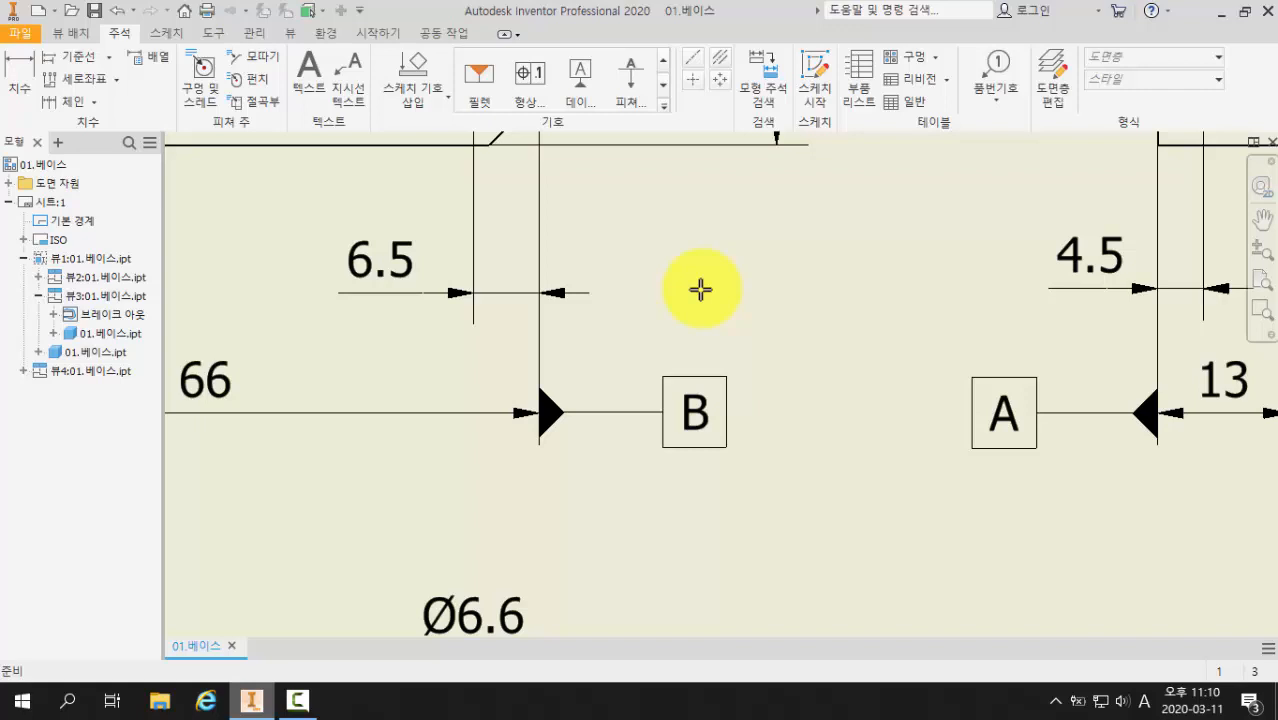
Step: Start a feature control frame with its leader on the upper end of the side view's 16H7 dimension, placed above that dimension
scroll(722, 293, down, 3)
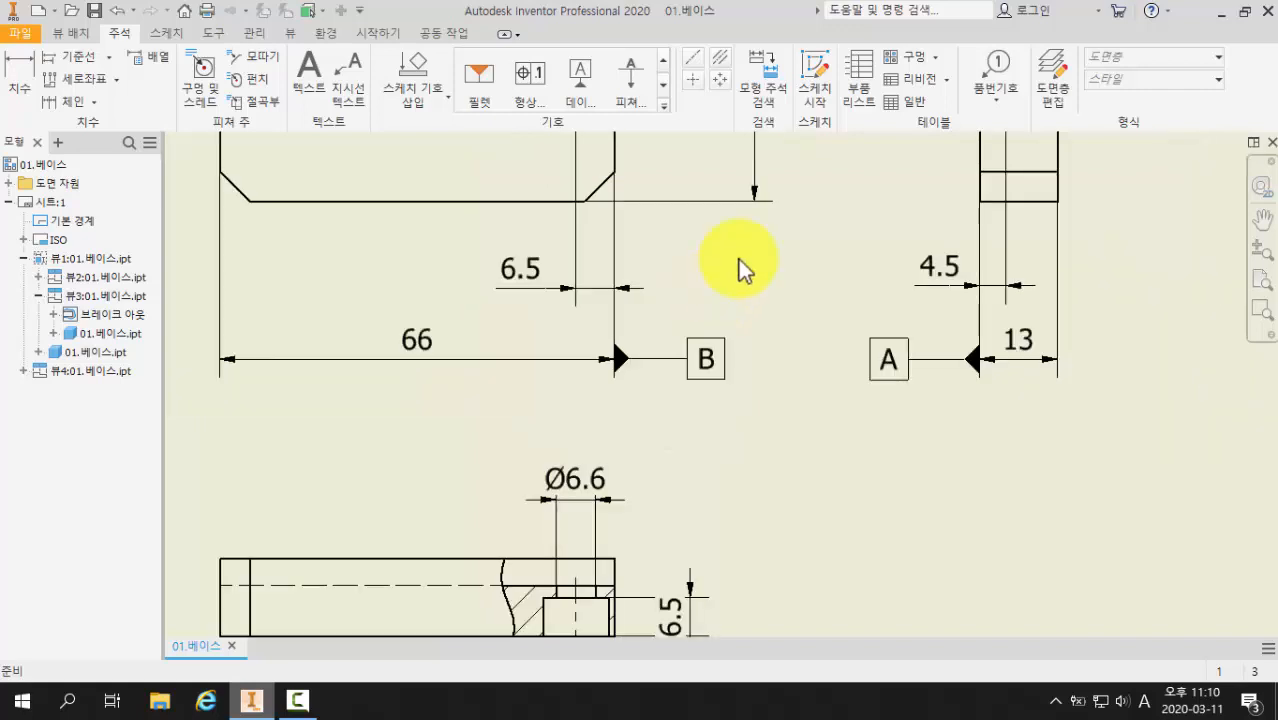
middle_drag(741, 271, 663, 527)
mouse_move(699, 349)
middle_down()
mouse_move(681, 481)
mouse_move(643, 490)
mouse_move(639, 429)
middle_up()
scroll(639, 429, down, 3)
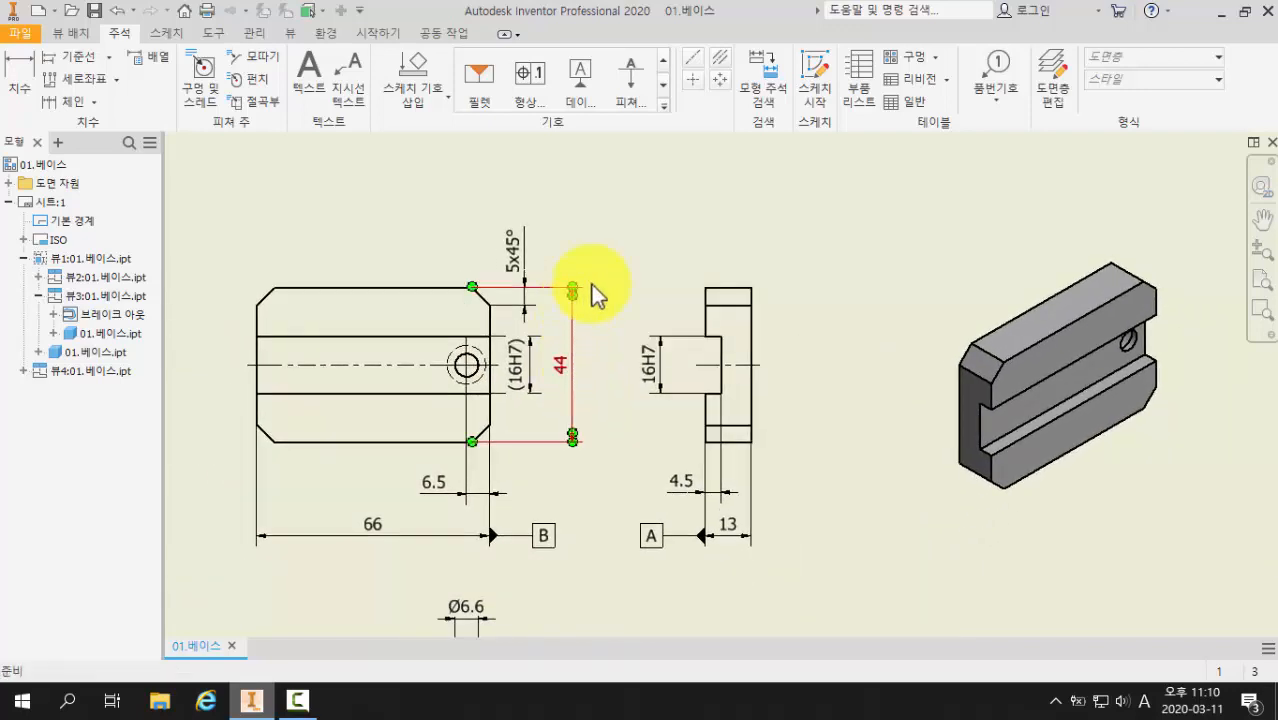
click(529, 99)
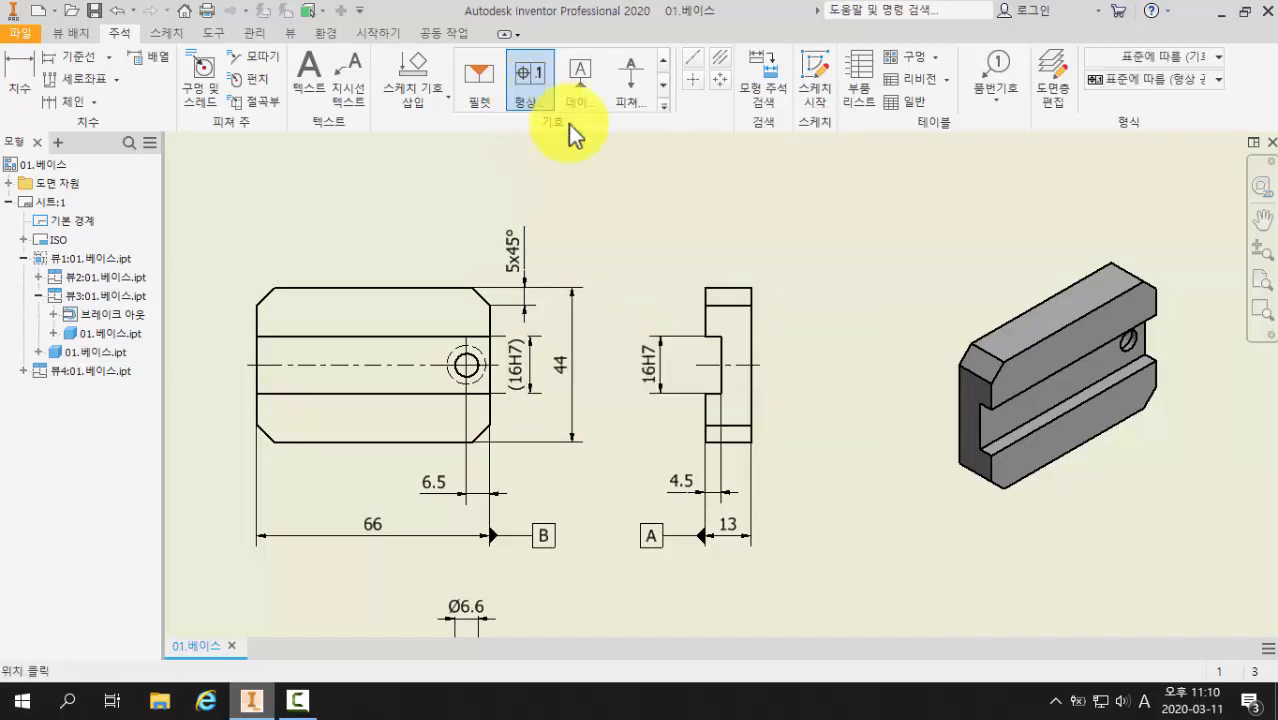
scroll(675, 265, up, 3)
scroll(660, 325, up, 2)
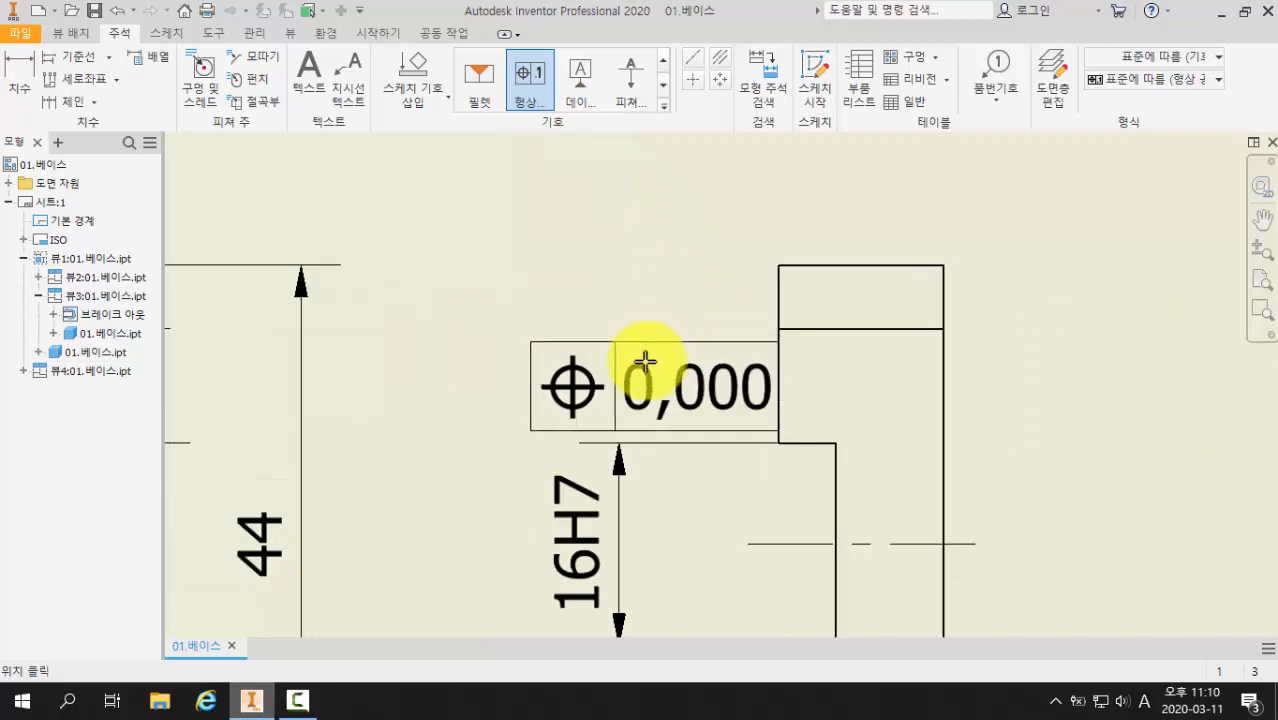
click(617, 441)
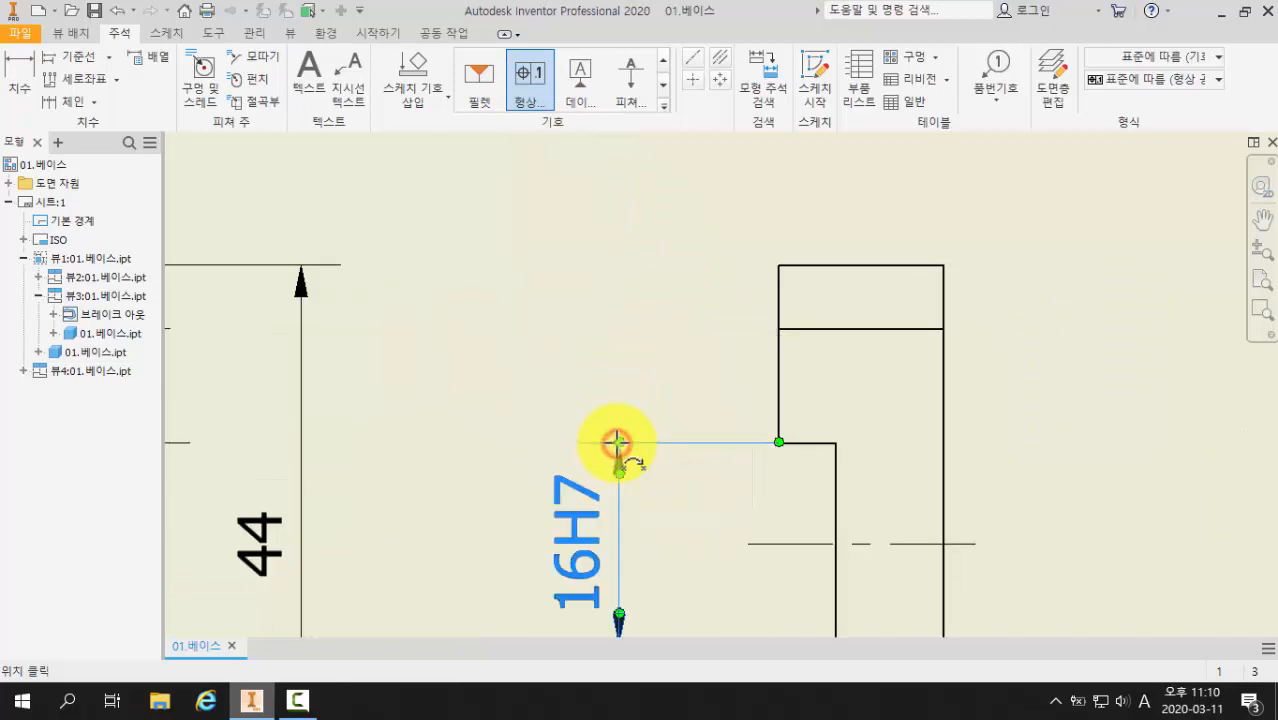
scroll(616, 442, down, 2)
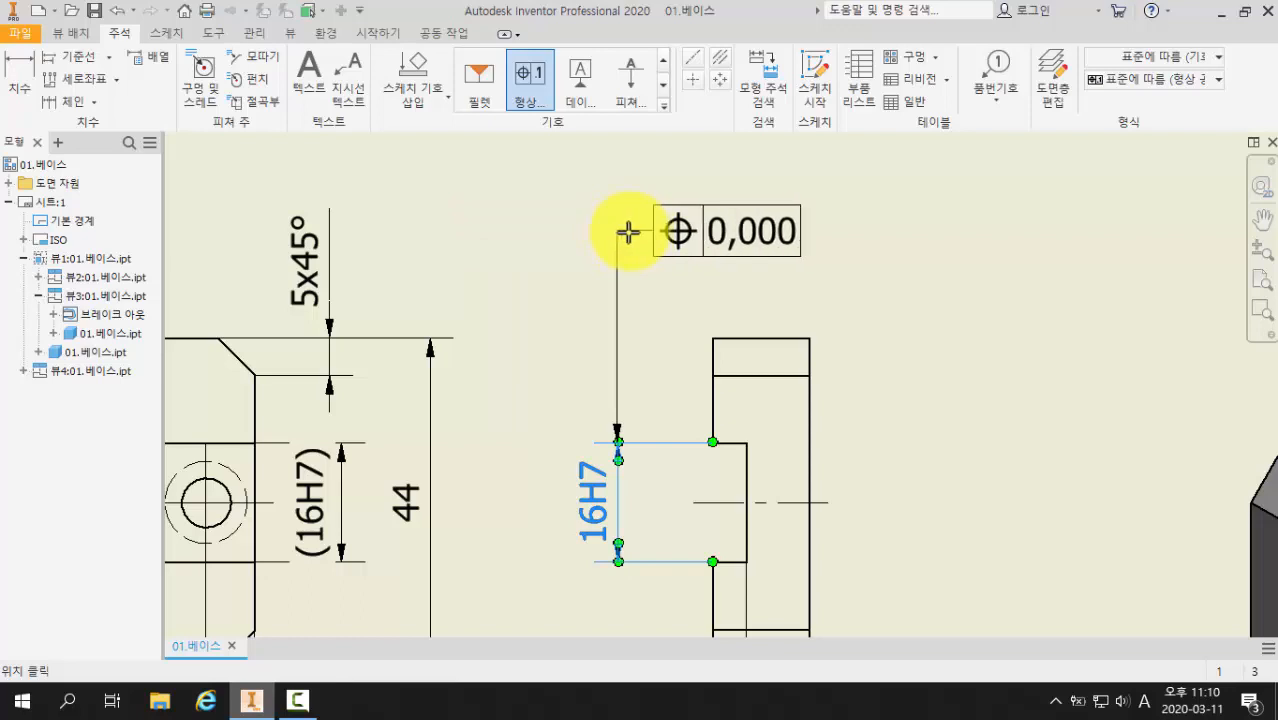
right_click(628, 231)
click(690, 222)
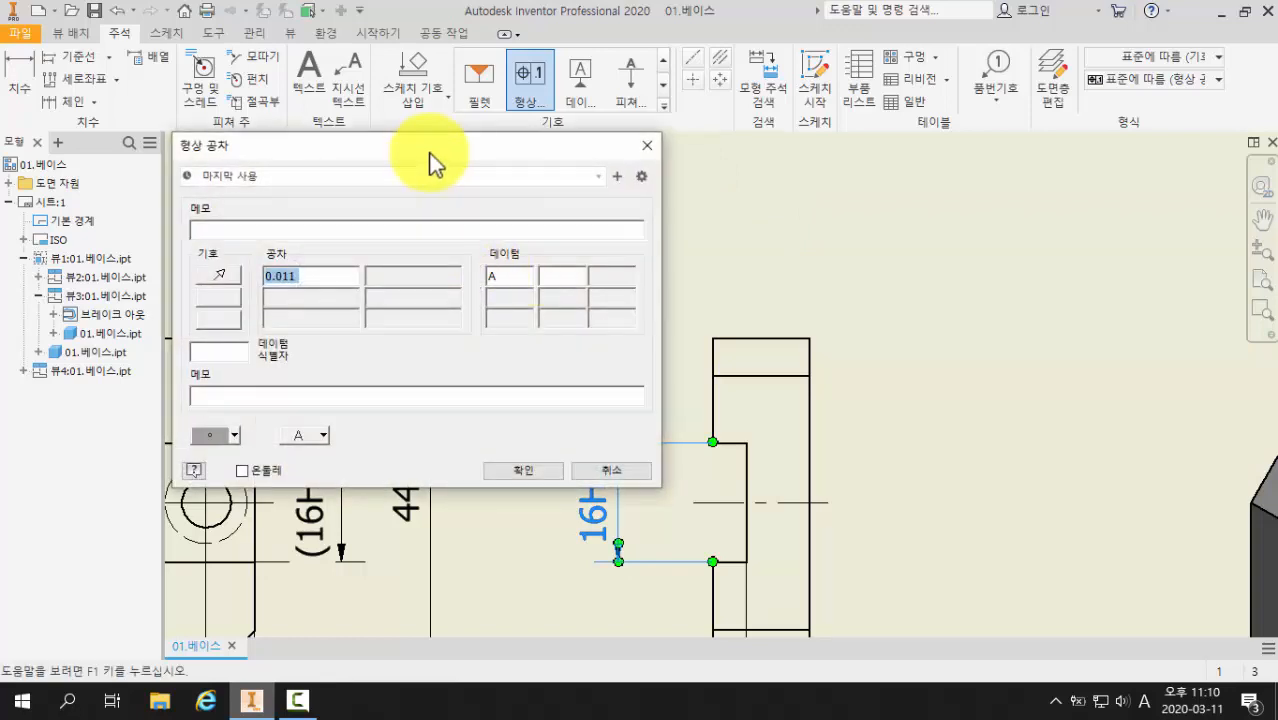
drag(420, 152, 890, 160)
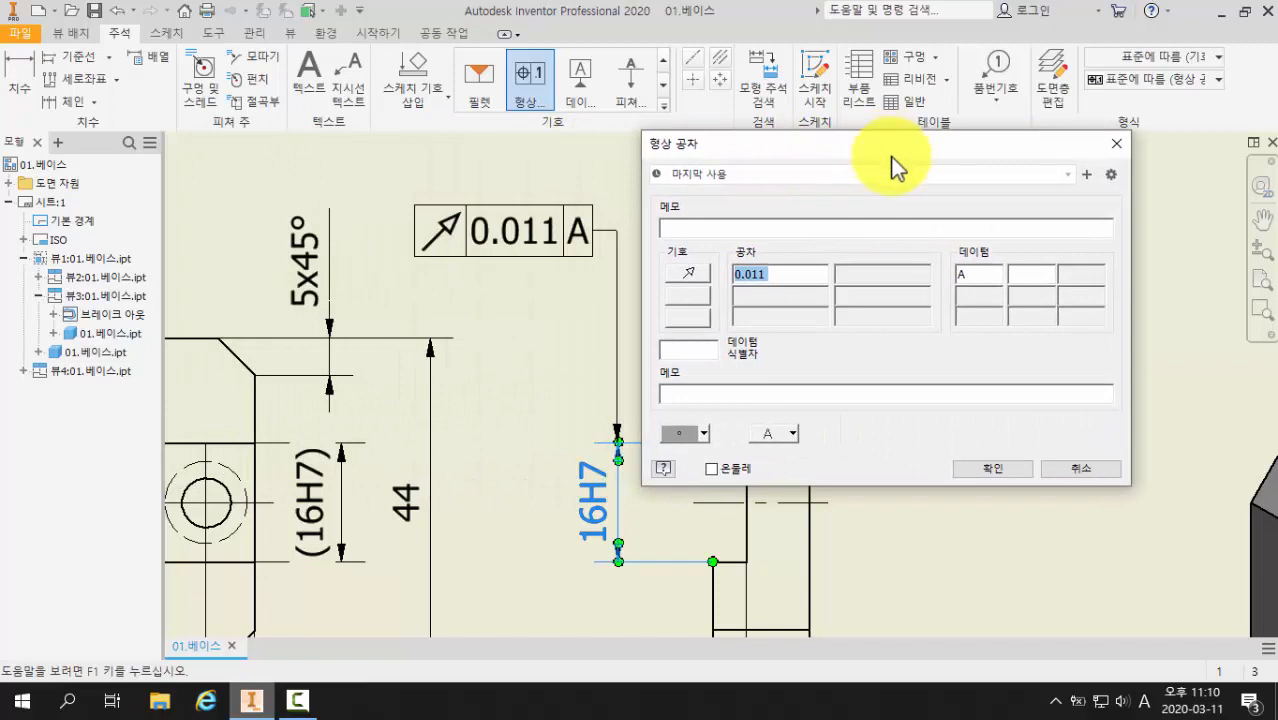
Step: Set the frame's first characteristic to symmetry and add a second row for perpendicularity with a tolerance of 0.011
click(693, 276)
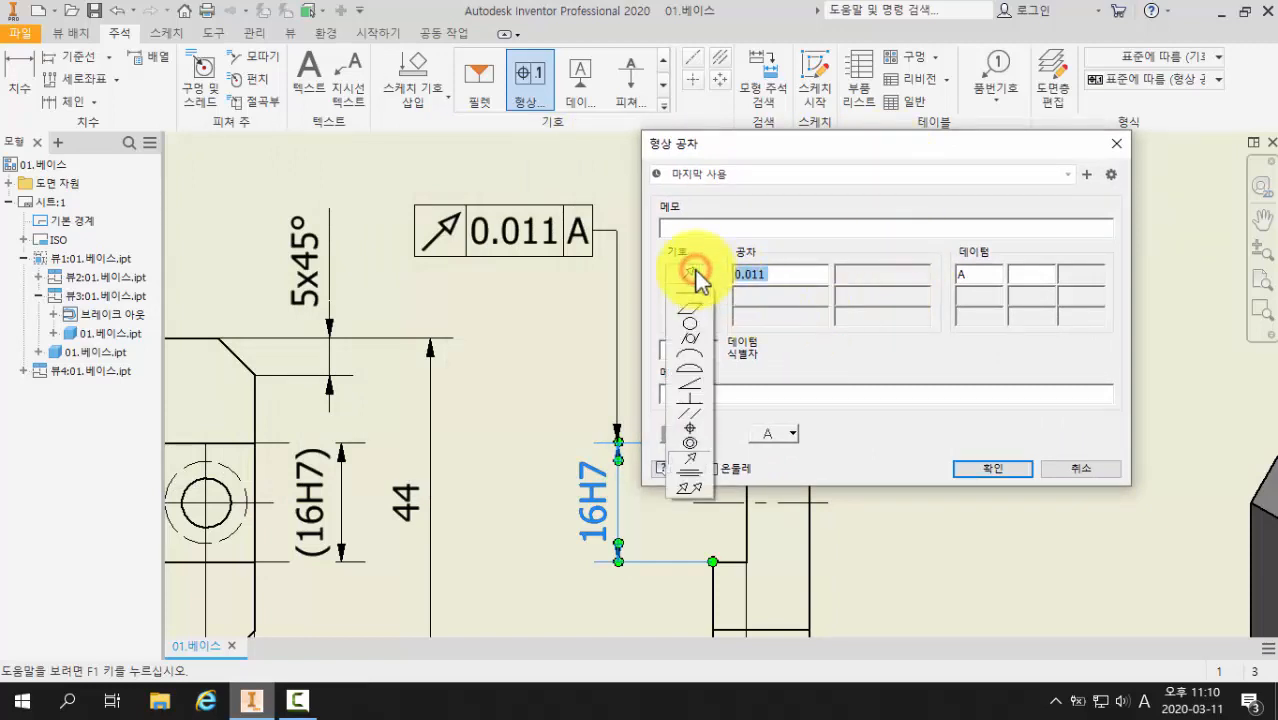
click(689, 473)
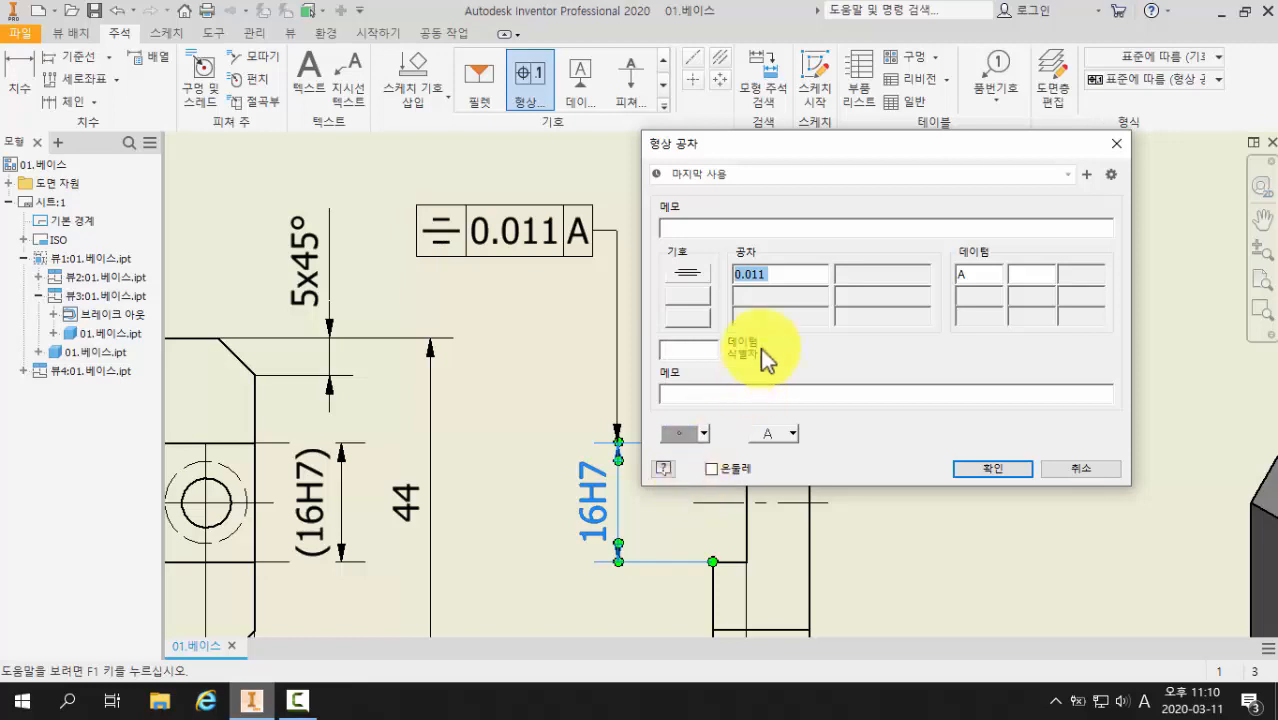
click(783, 283)
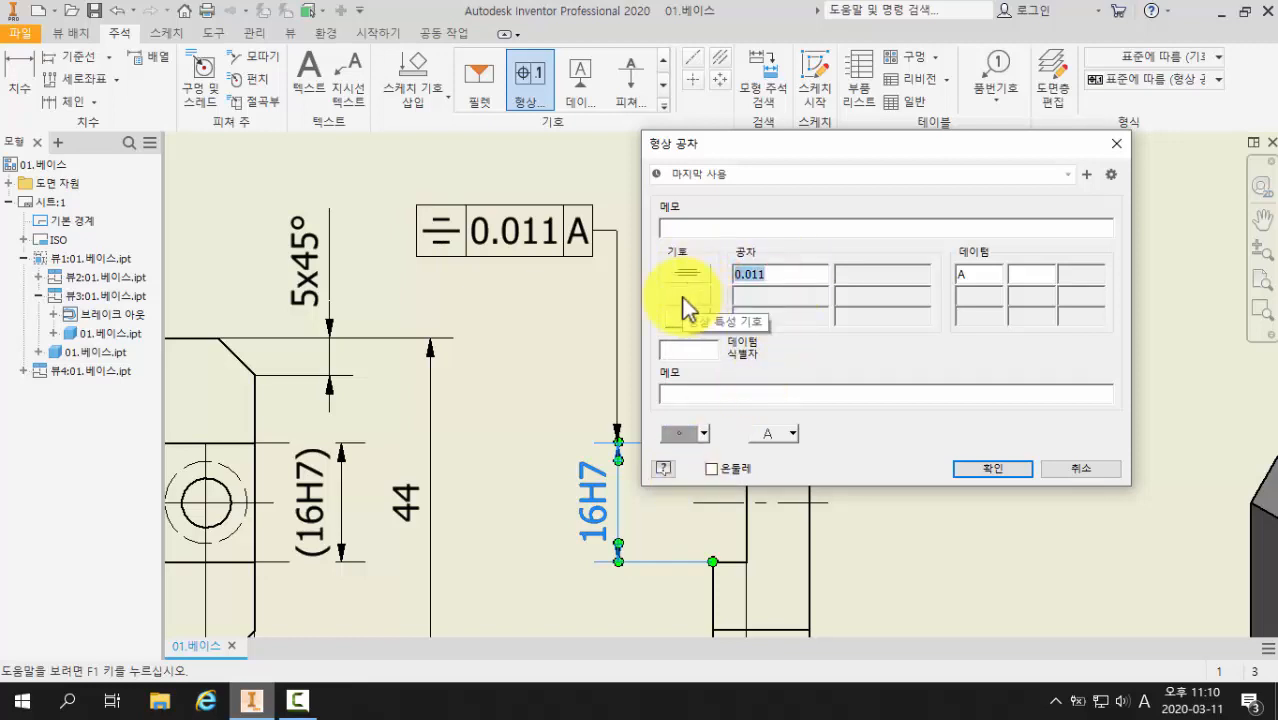
click(686, 300)
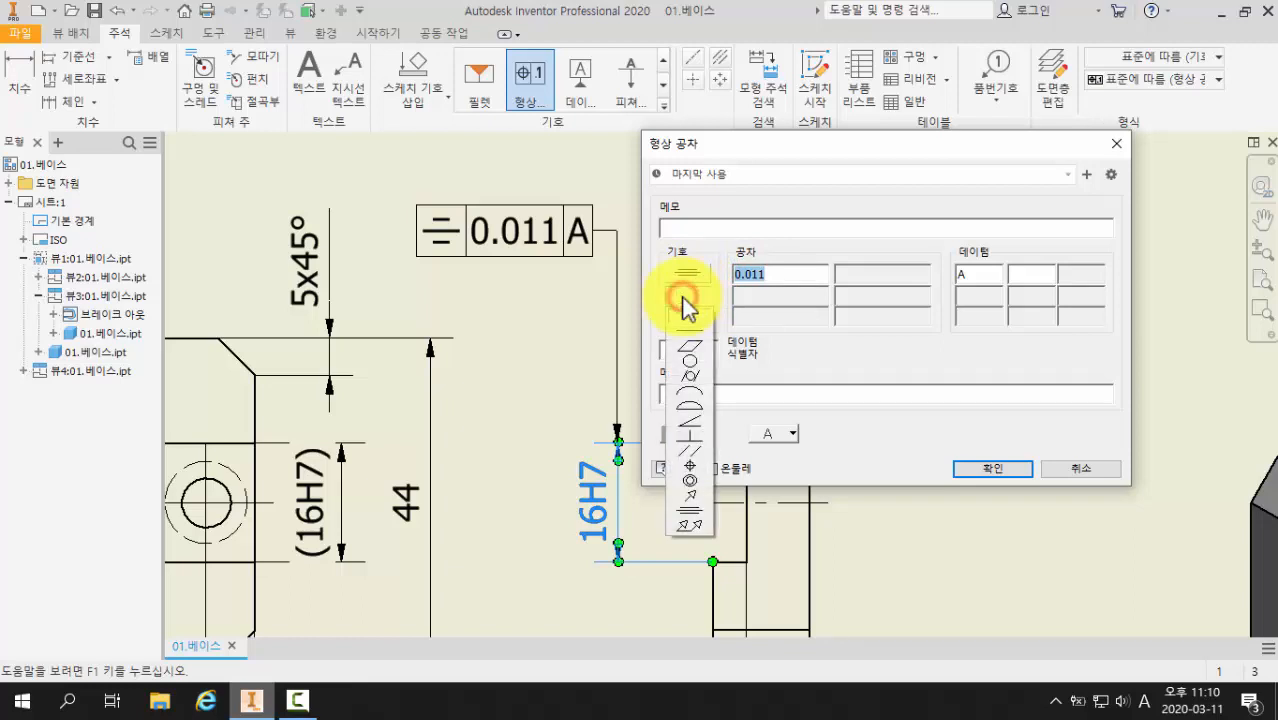
click(688, 436)
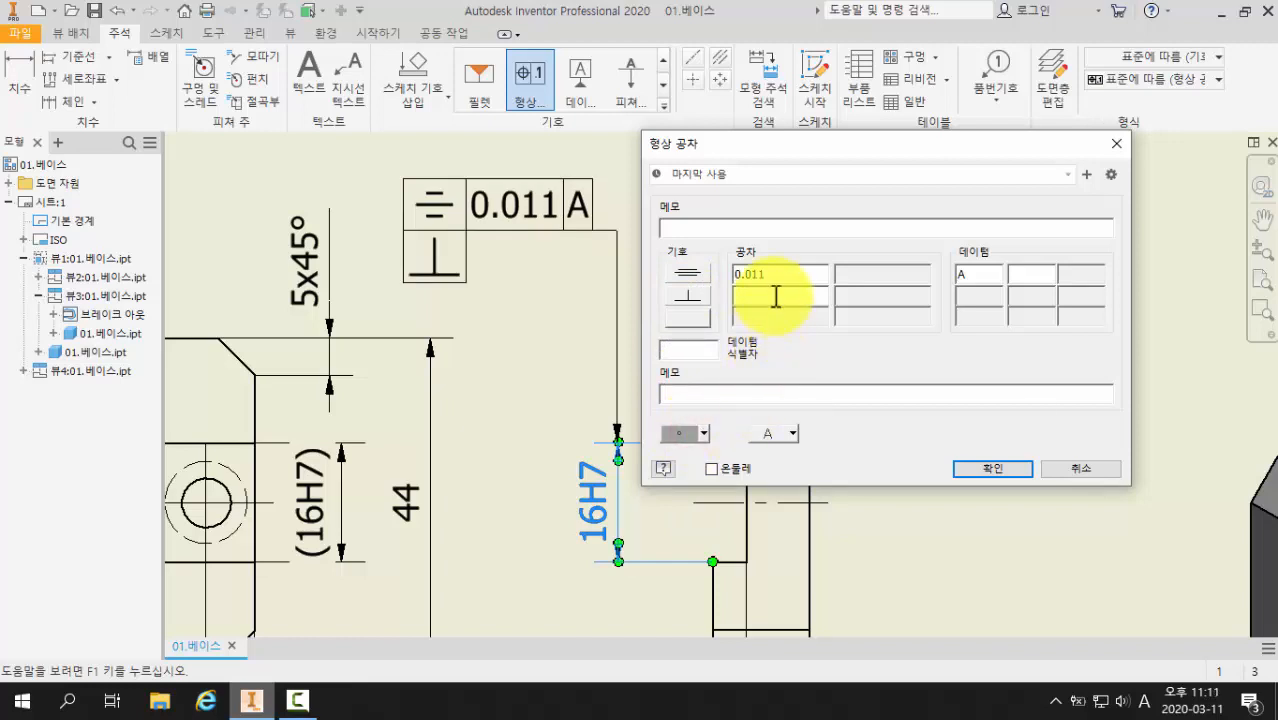
text(0.011)
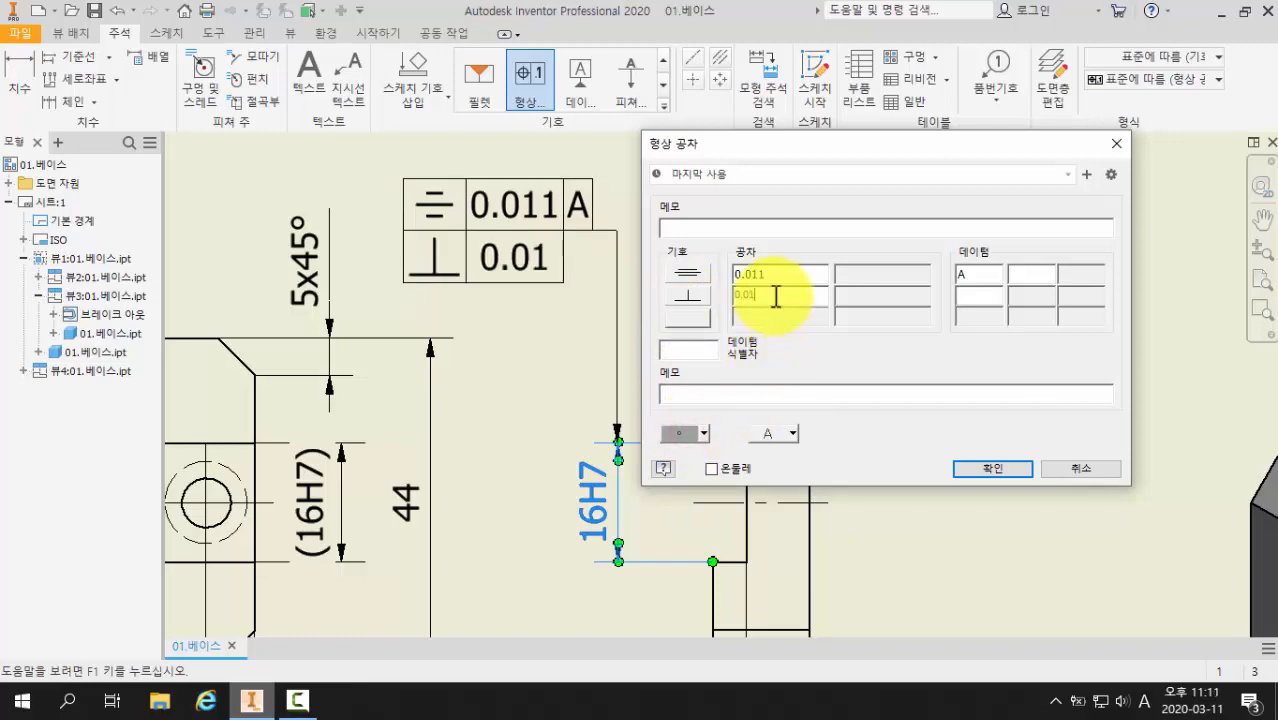
Step: Clear the datum from the symmetry row and enter A as the datum of the perpendicularity row
click(967, 278)
key(BackSpace)
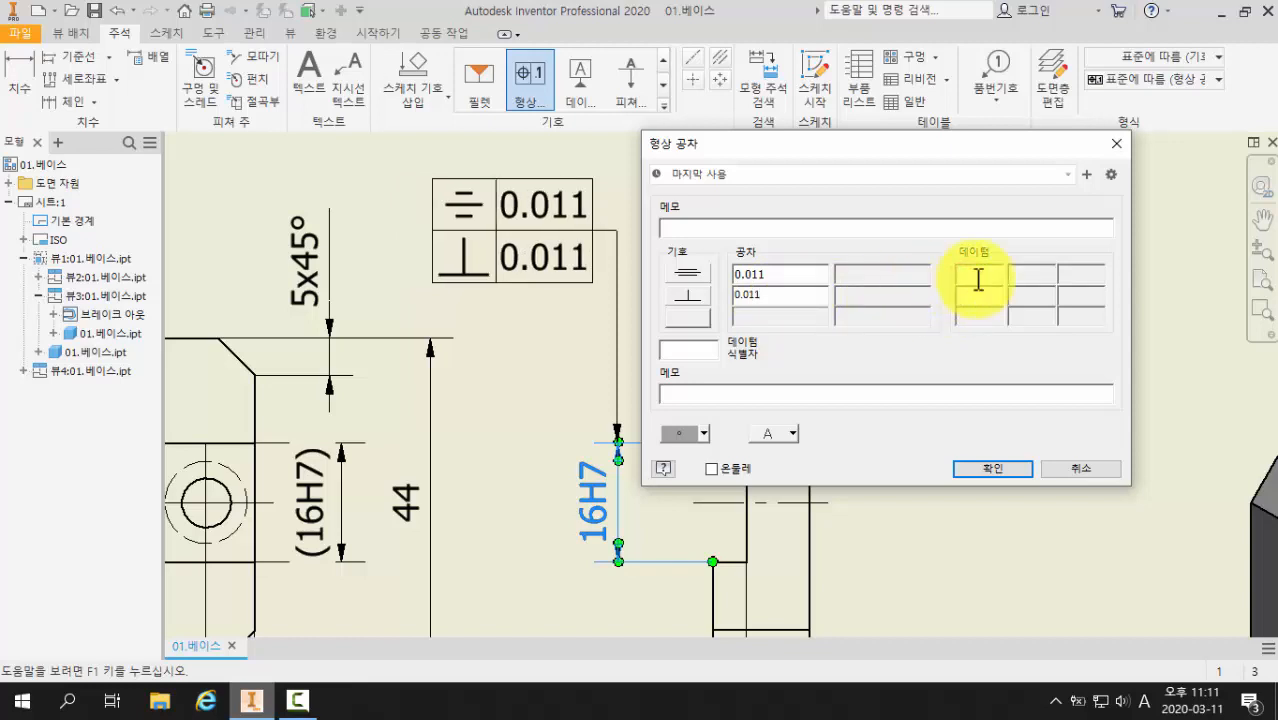
click(989, 289)
text(A)
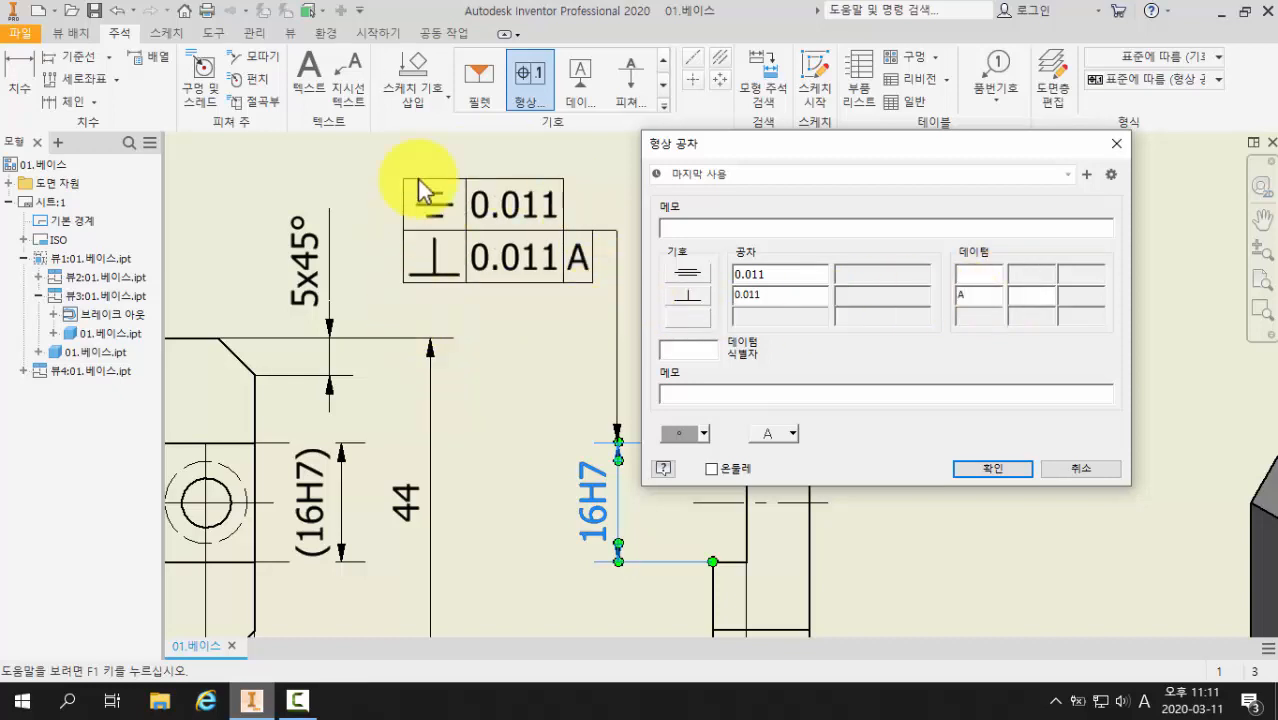
Step: Finish the symmetry and perpendicularity frame and move it to the side of its leader nearer the side view
click(995, 470)
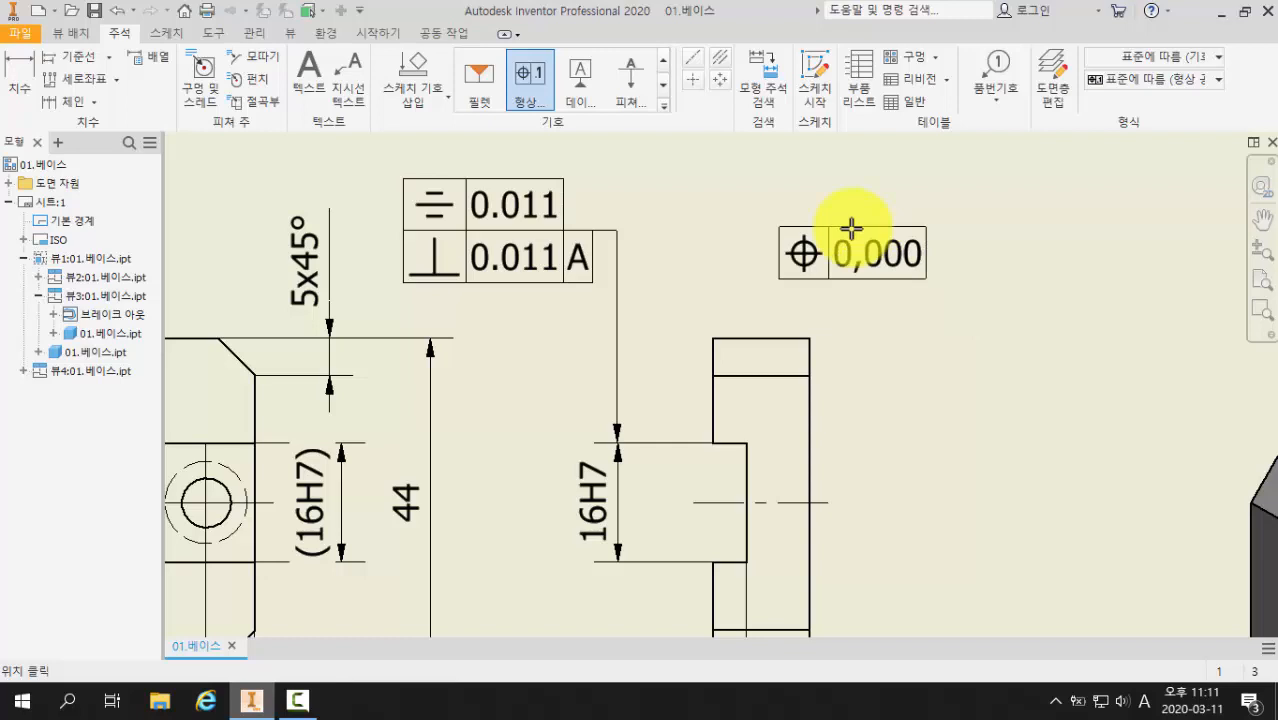
key(Escape)
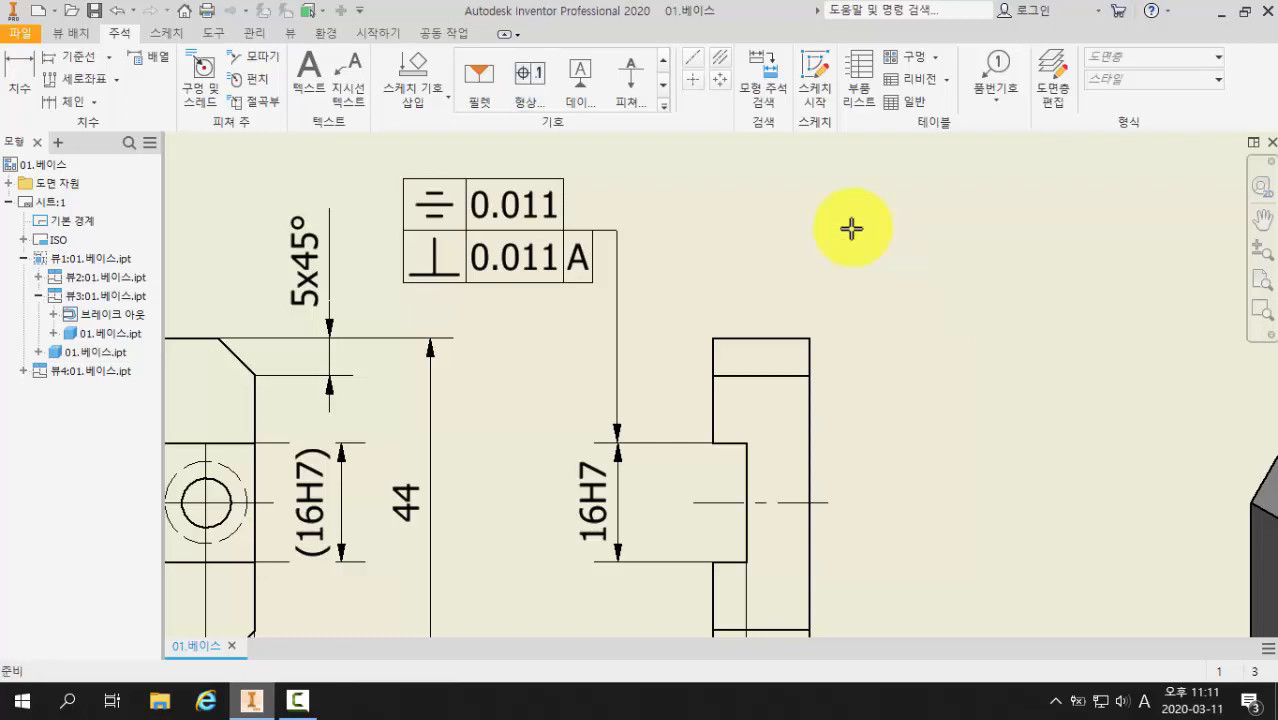
click(606, 262)
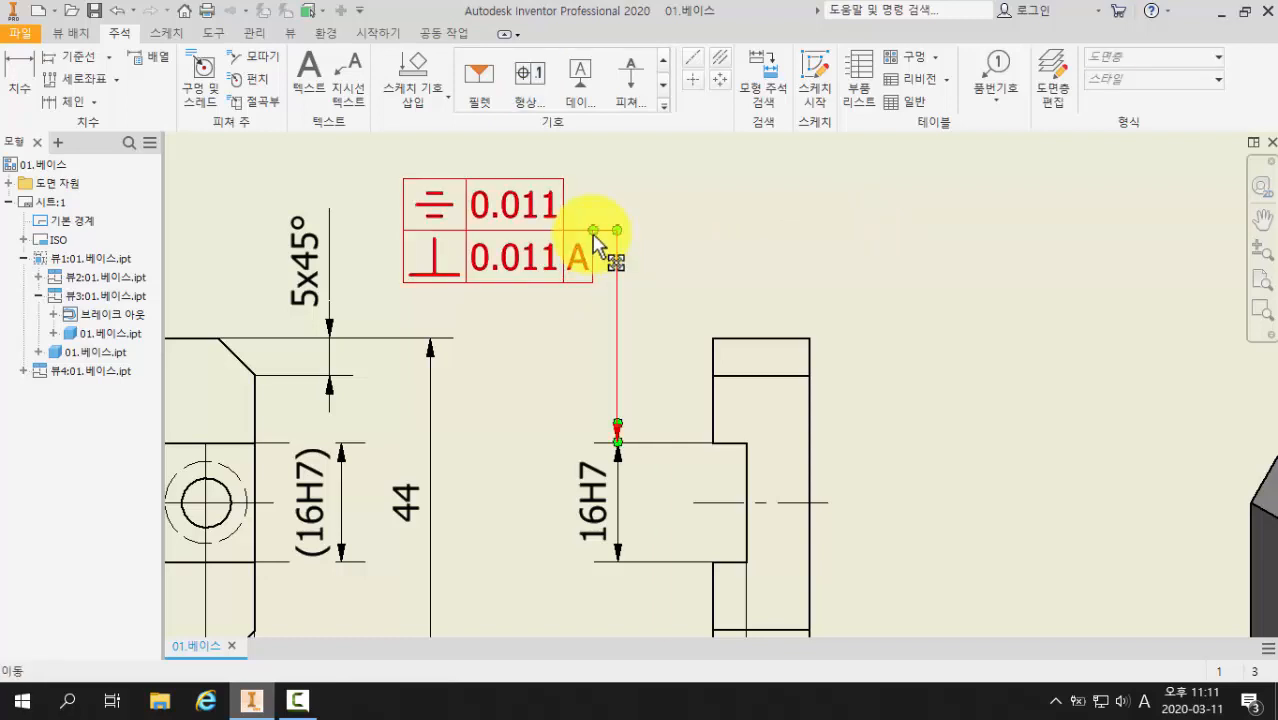
drag(593, 232, 659, 235)
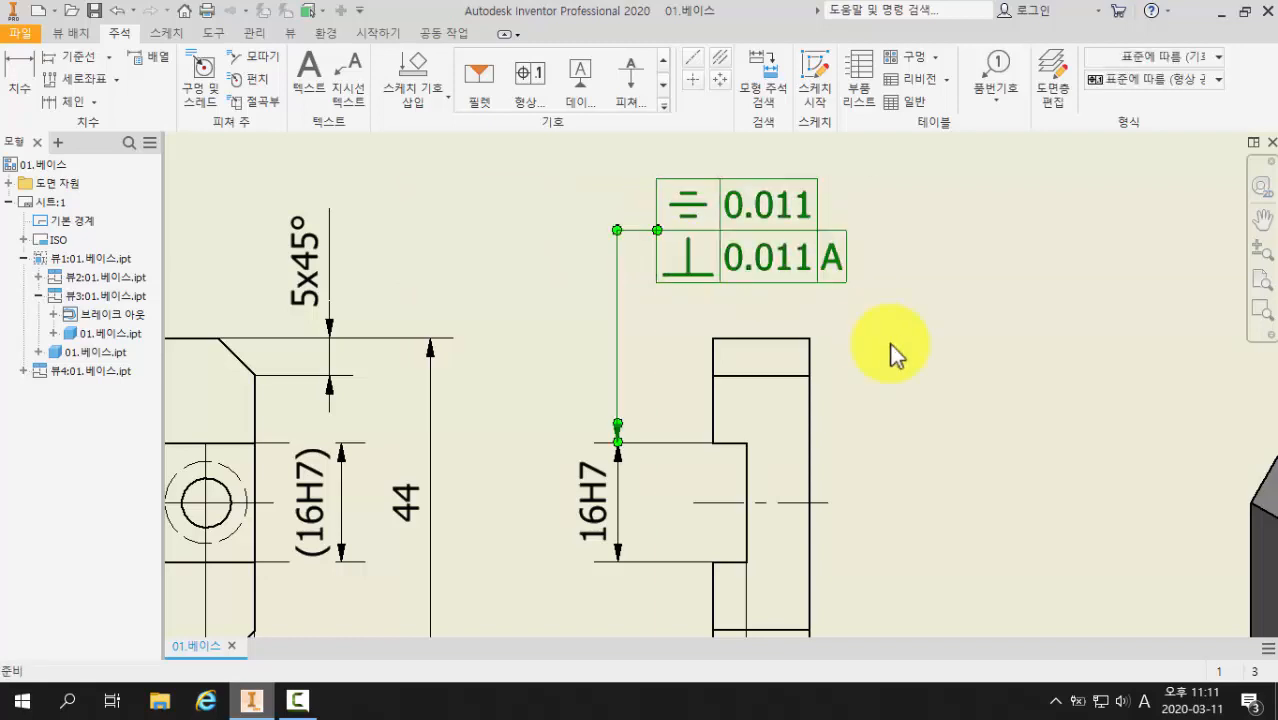
click(1008, 357)
scroll(1005, 365, down, 3)
middle_drag(1003, 365, 1018, 285)
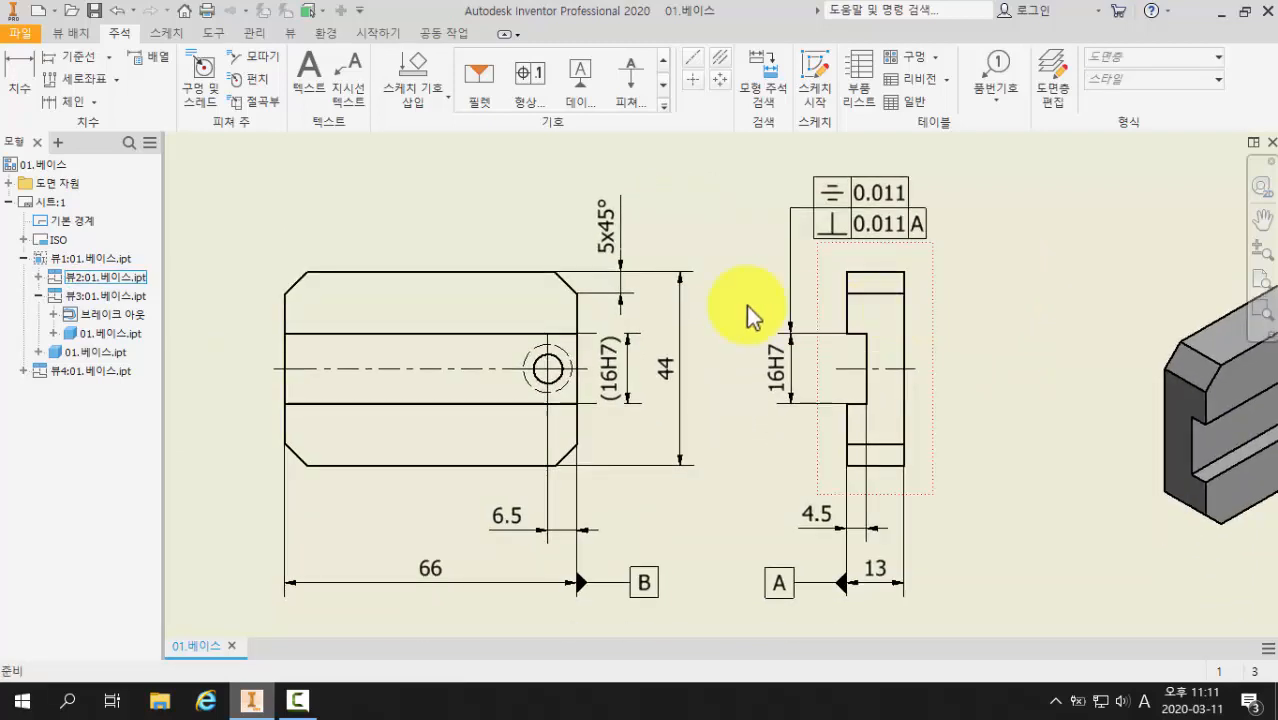
Step: Start a feature control frame directly above the base view's overall height dimension, with its leader on the dimension's upper end
middle_drag(707, 362, 620, 335)
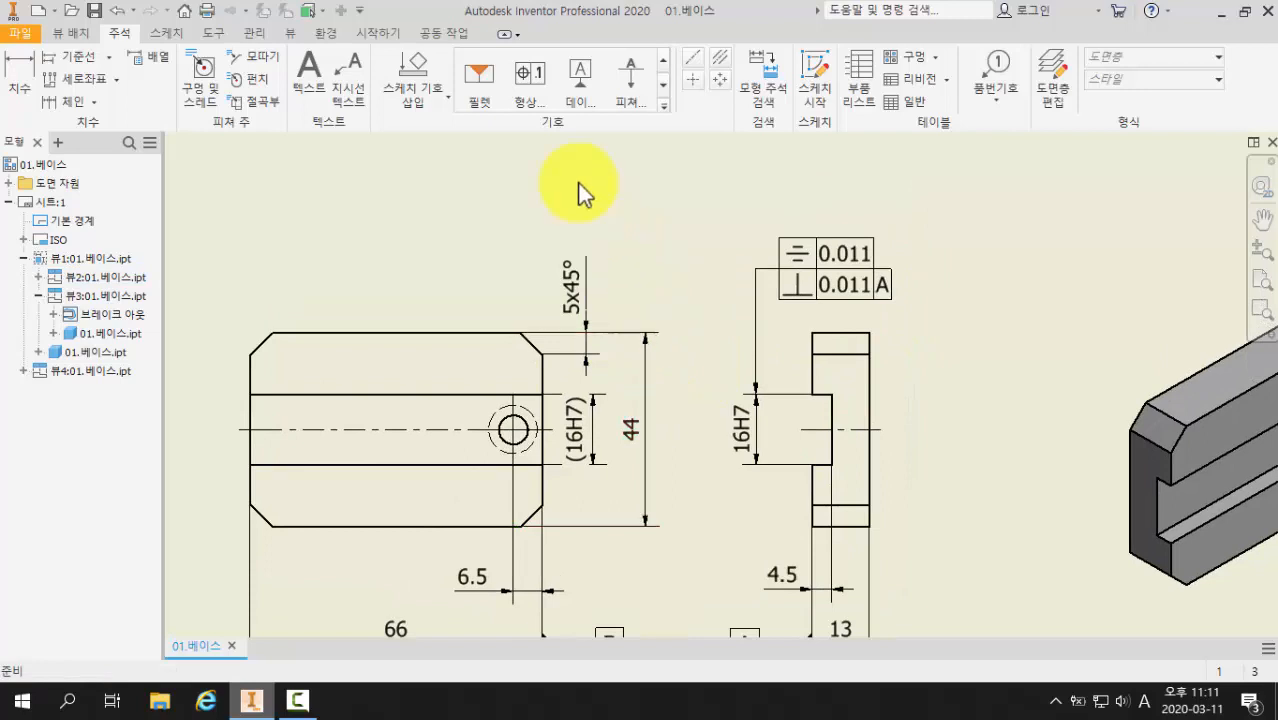
click(531, 97)
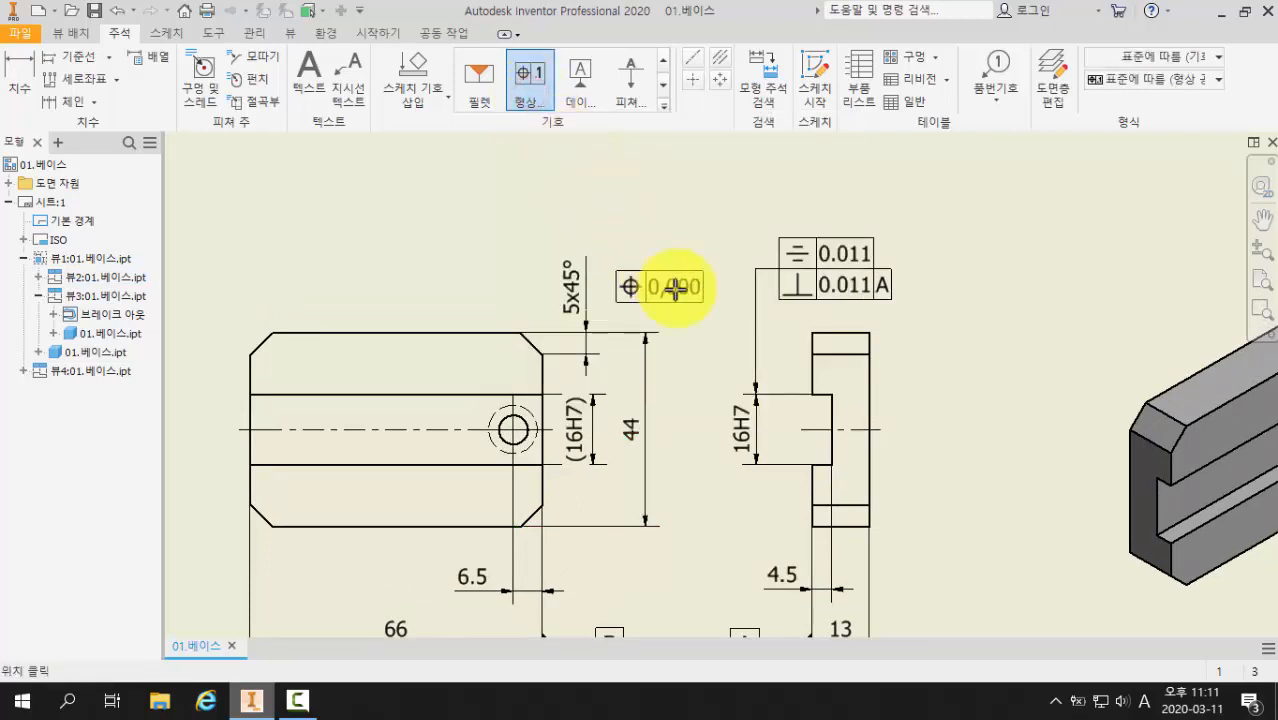
click(647, 334)
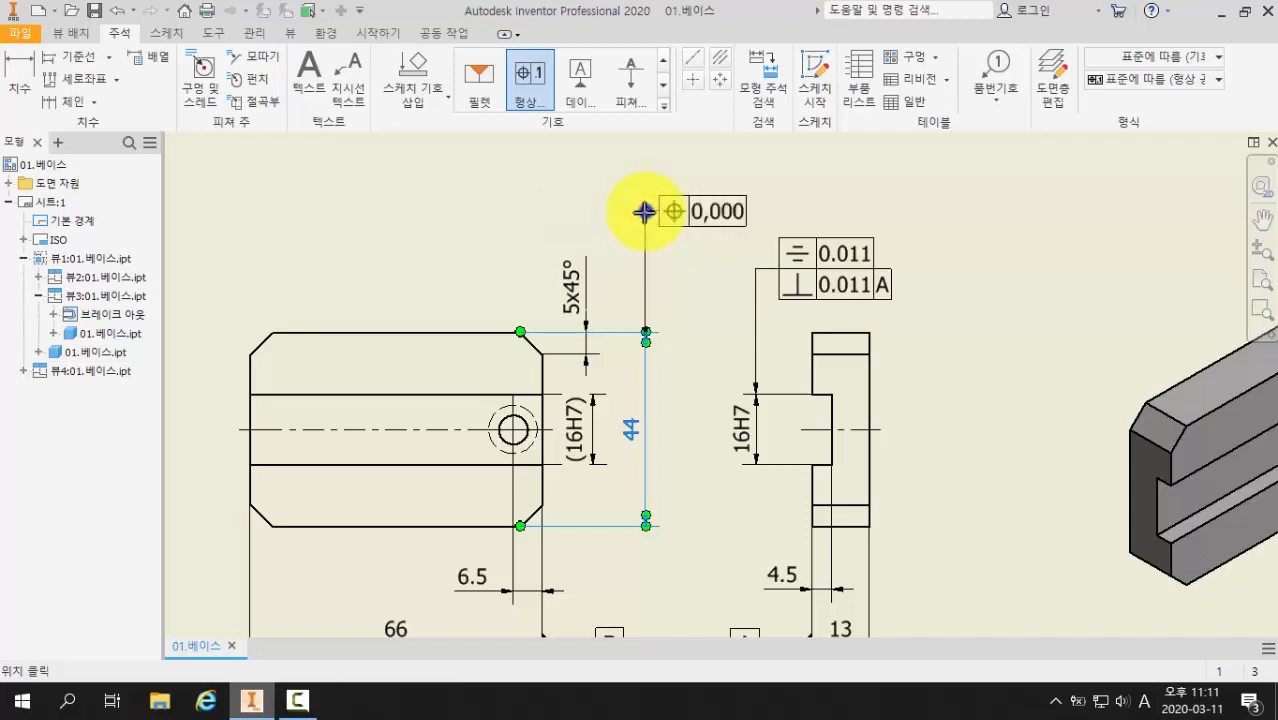
right_click(645, 211)
click(729, 211)
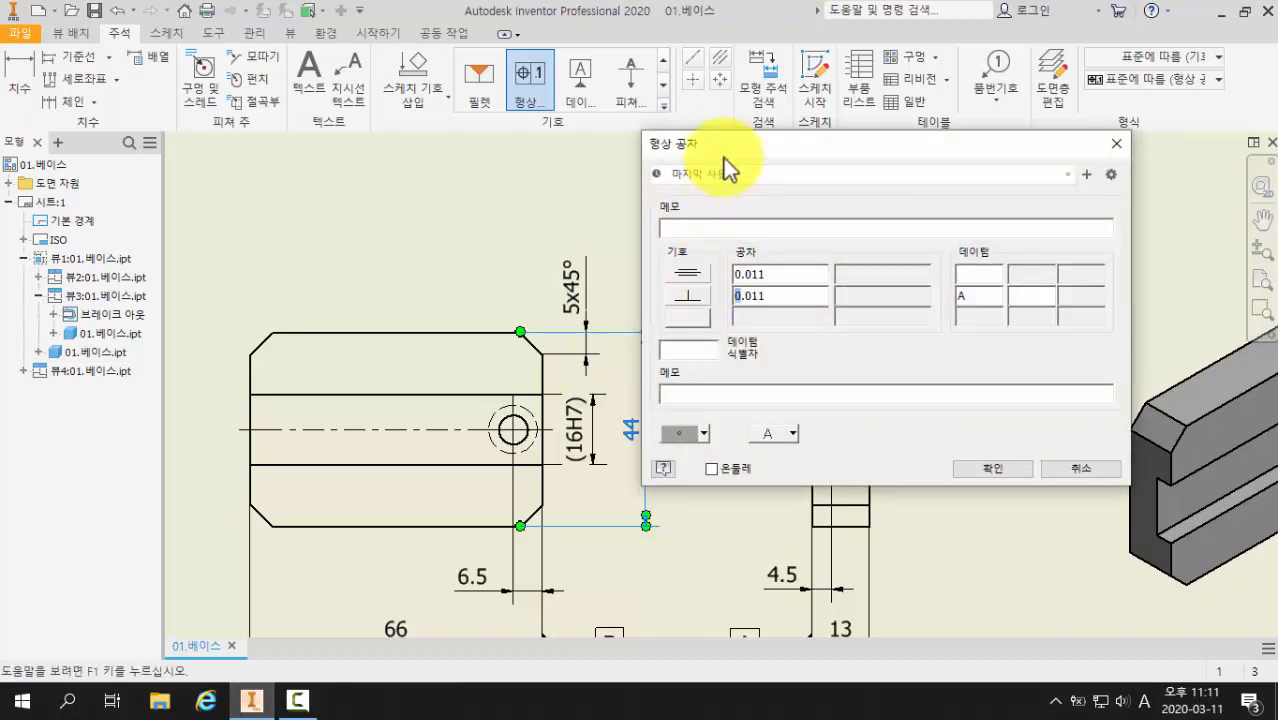
drag(723, 148, 170, 191)
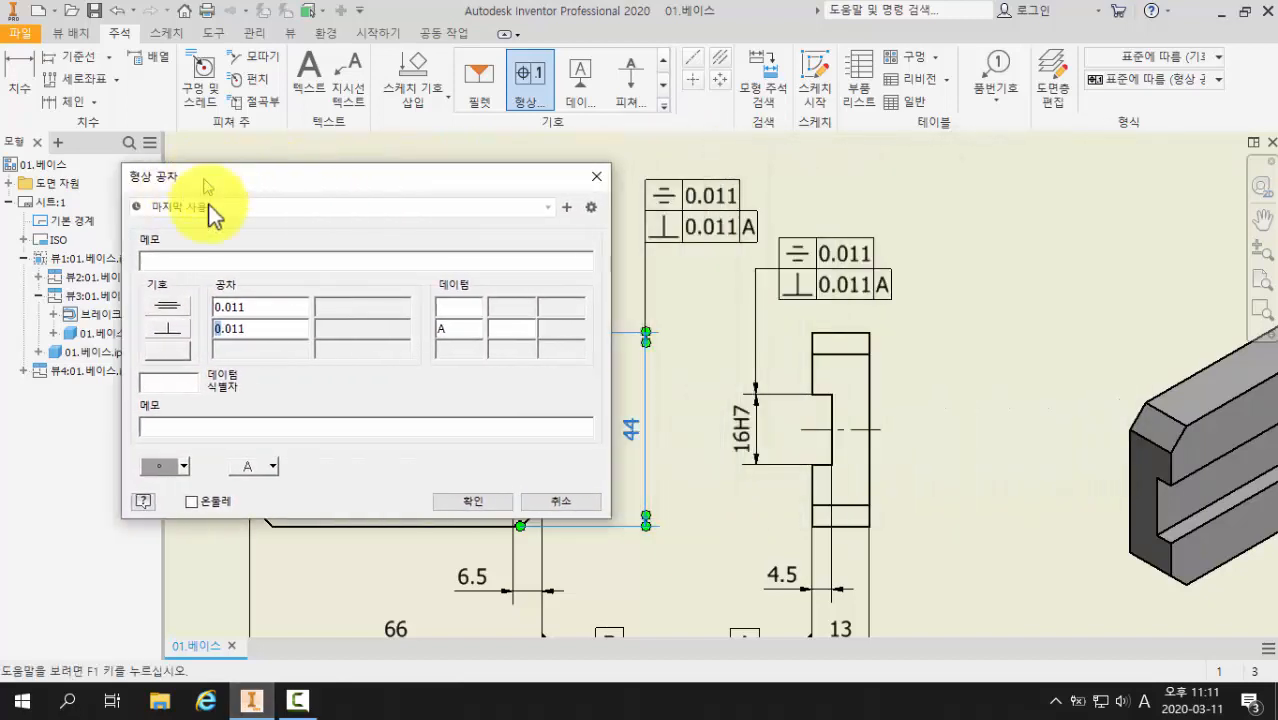
Step: Remove the frame's second row, set the remaining characteristic to perpendicularity with tolerance 0.011, and enter B as its datum
click(173, 328)
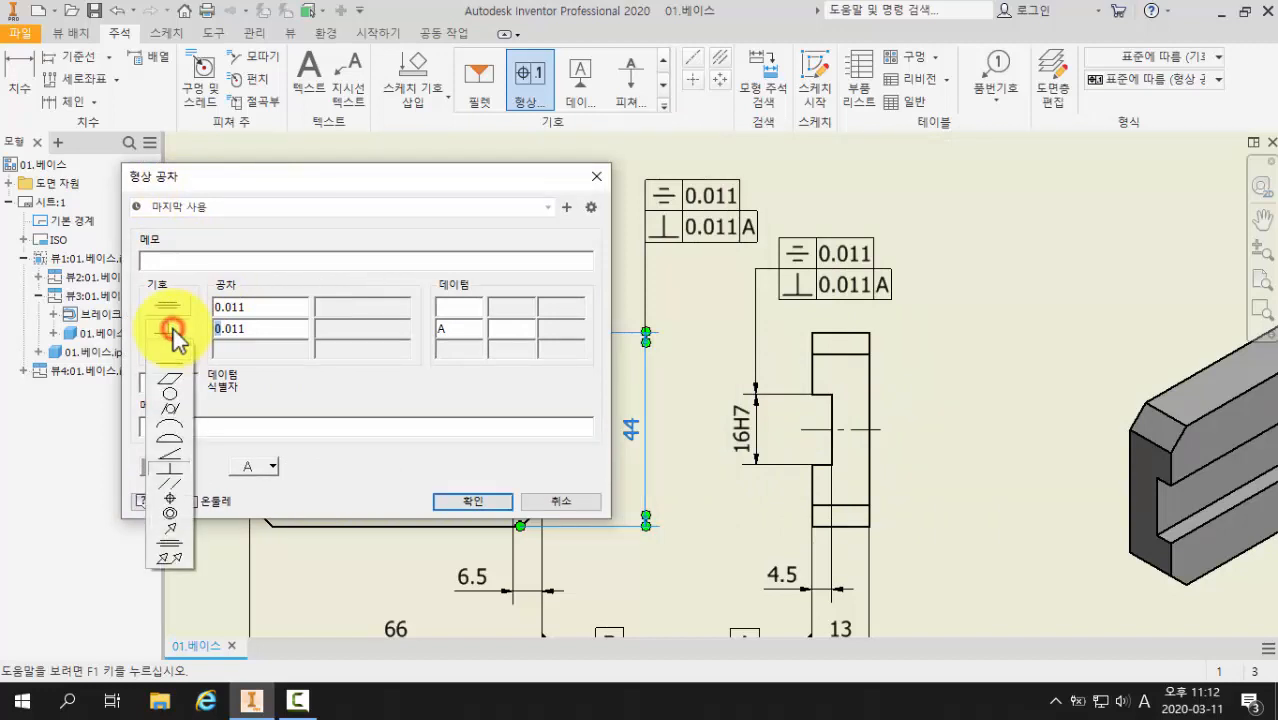
click(169, 351)
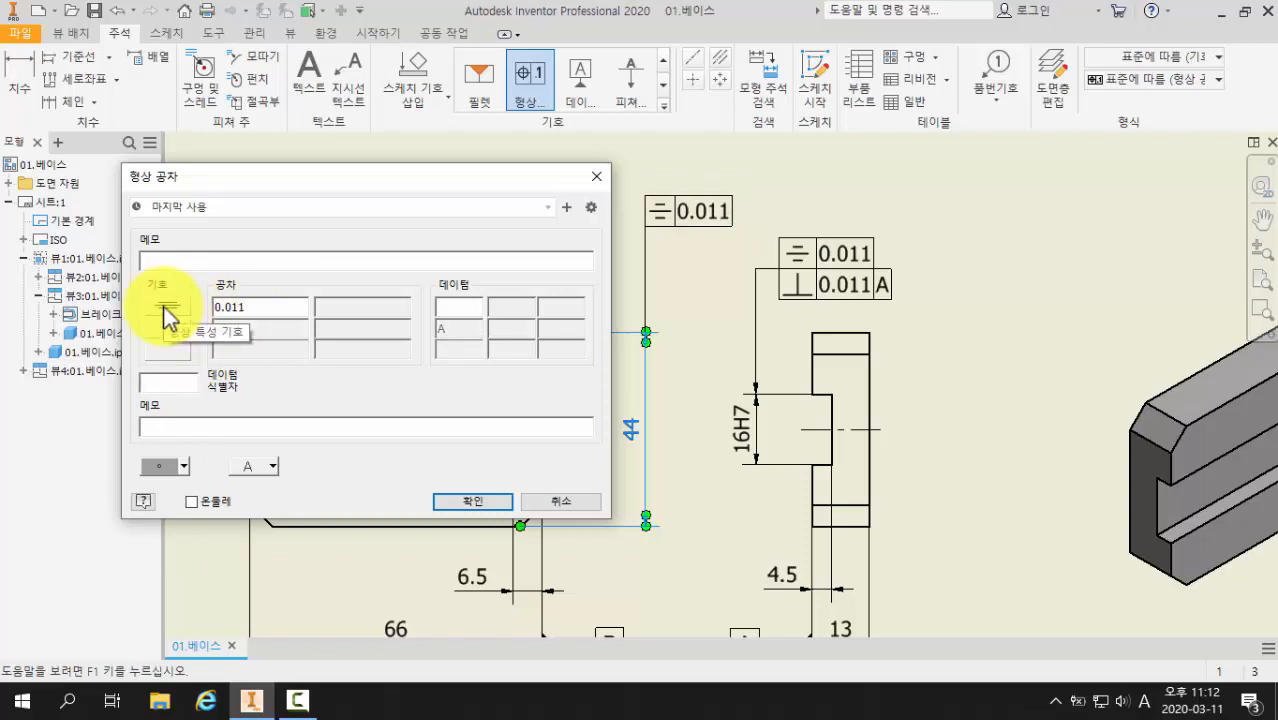
click(166, 308)
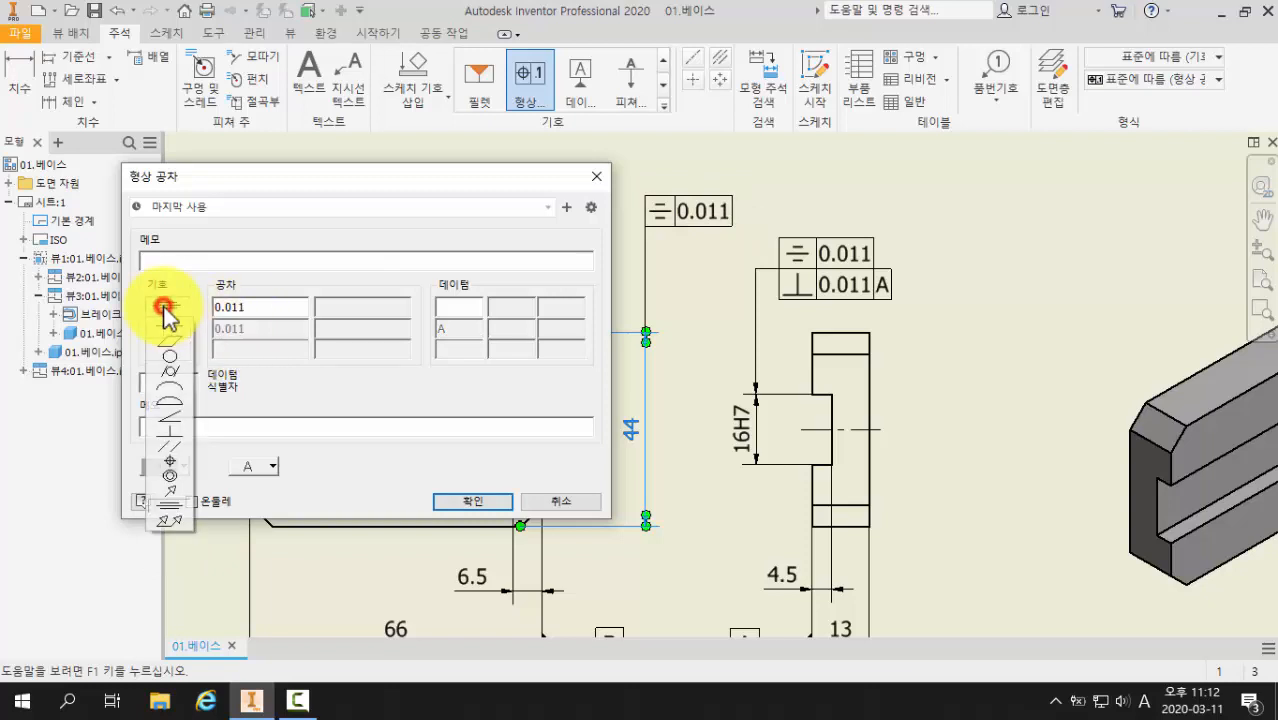
click(175, 432)
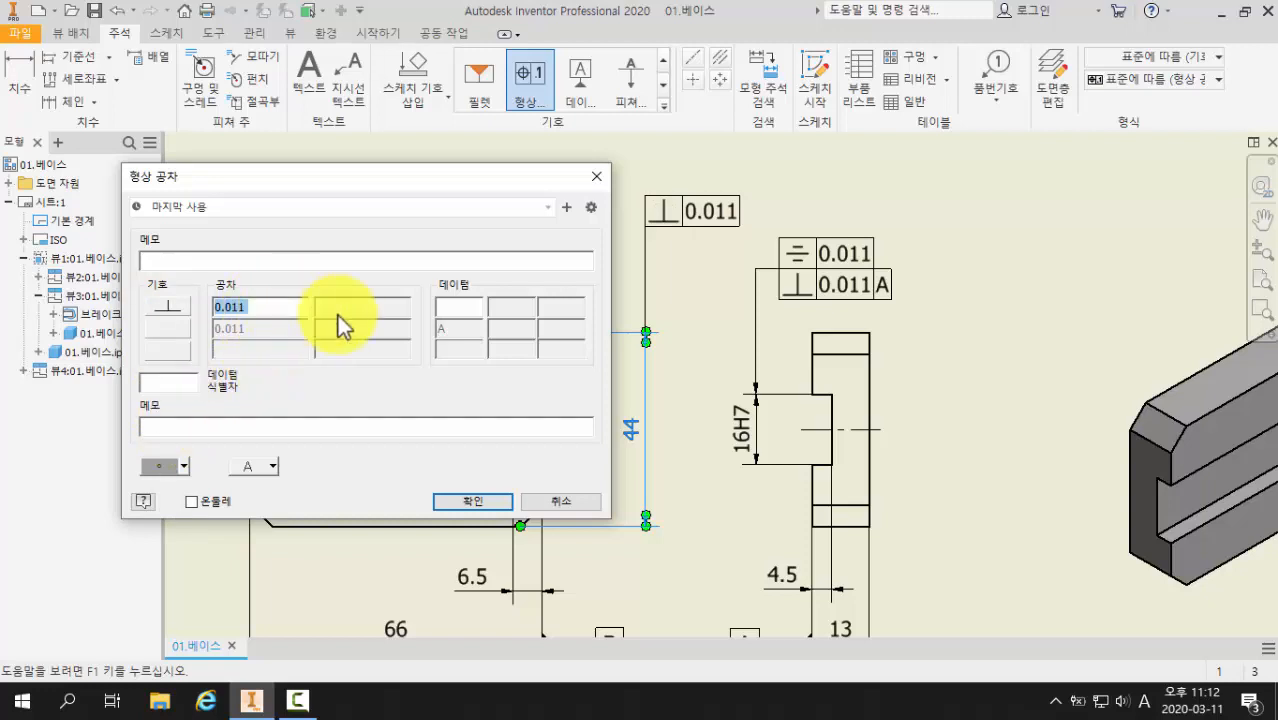
click(478, 309)
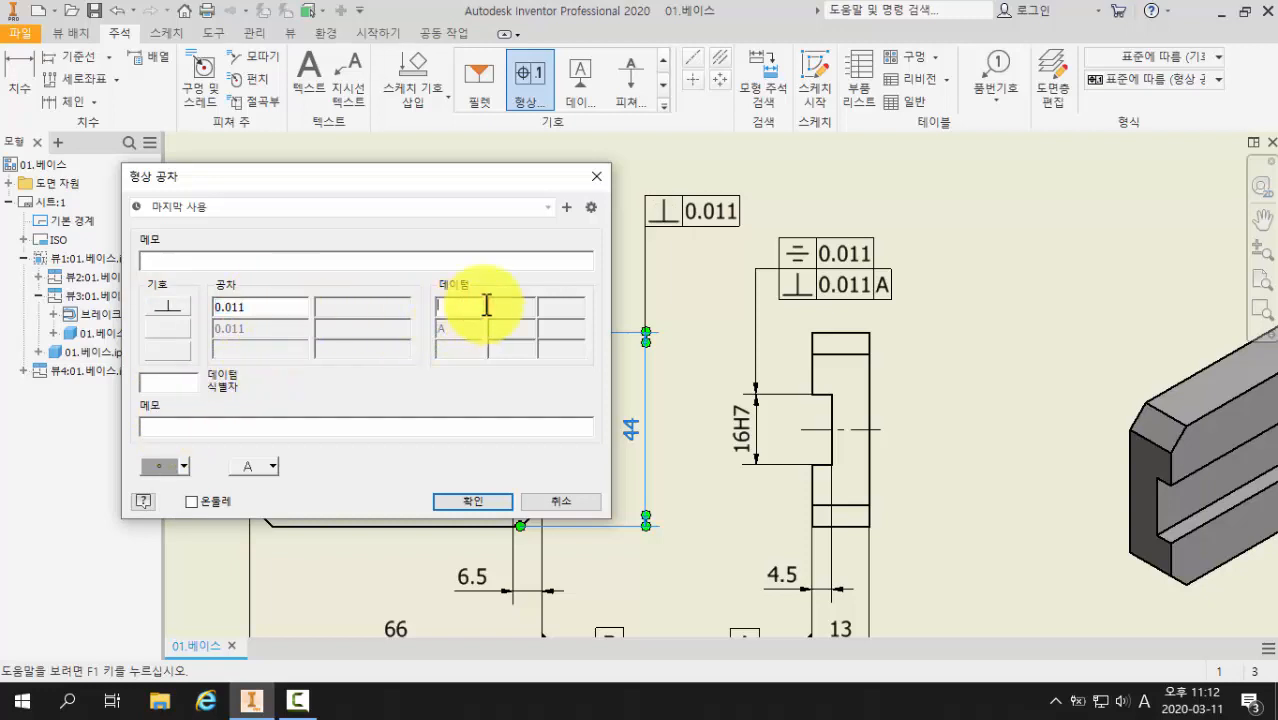
text(B)
click(455, 503)
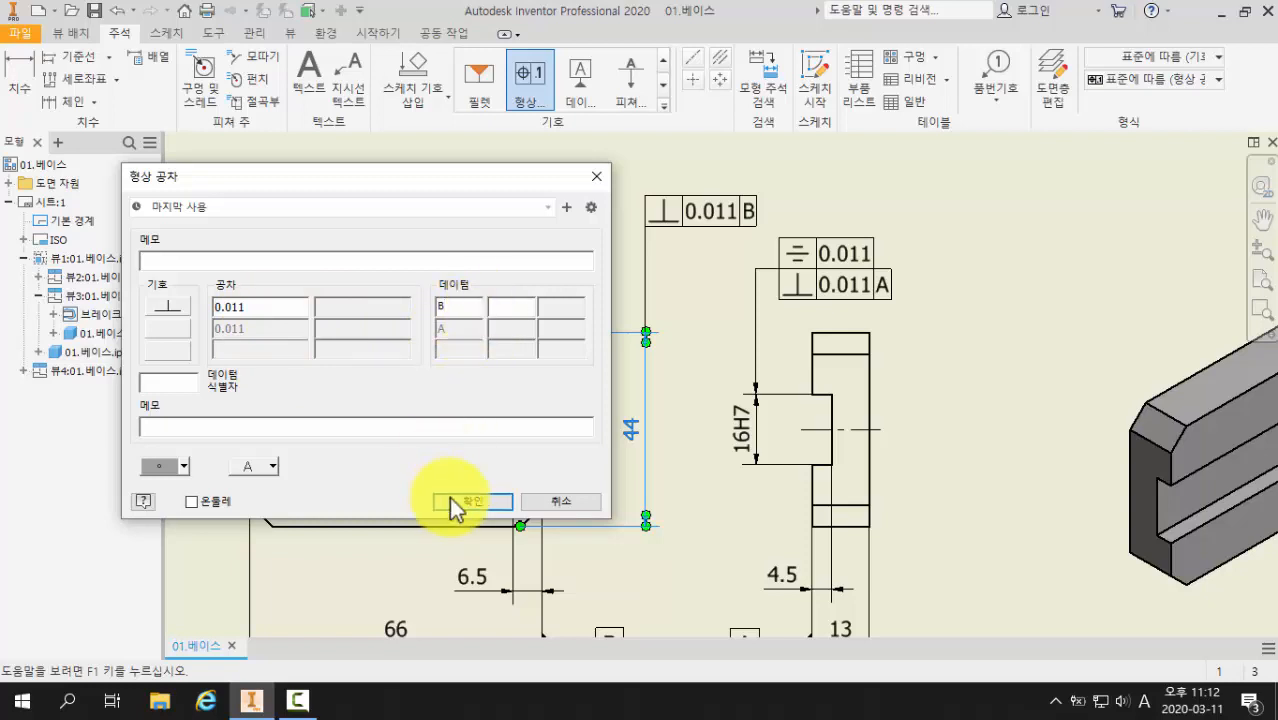
click(456, 500)
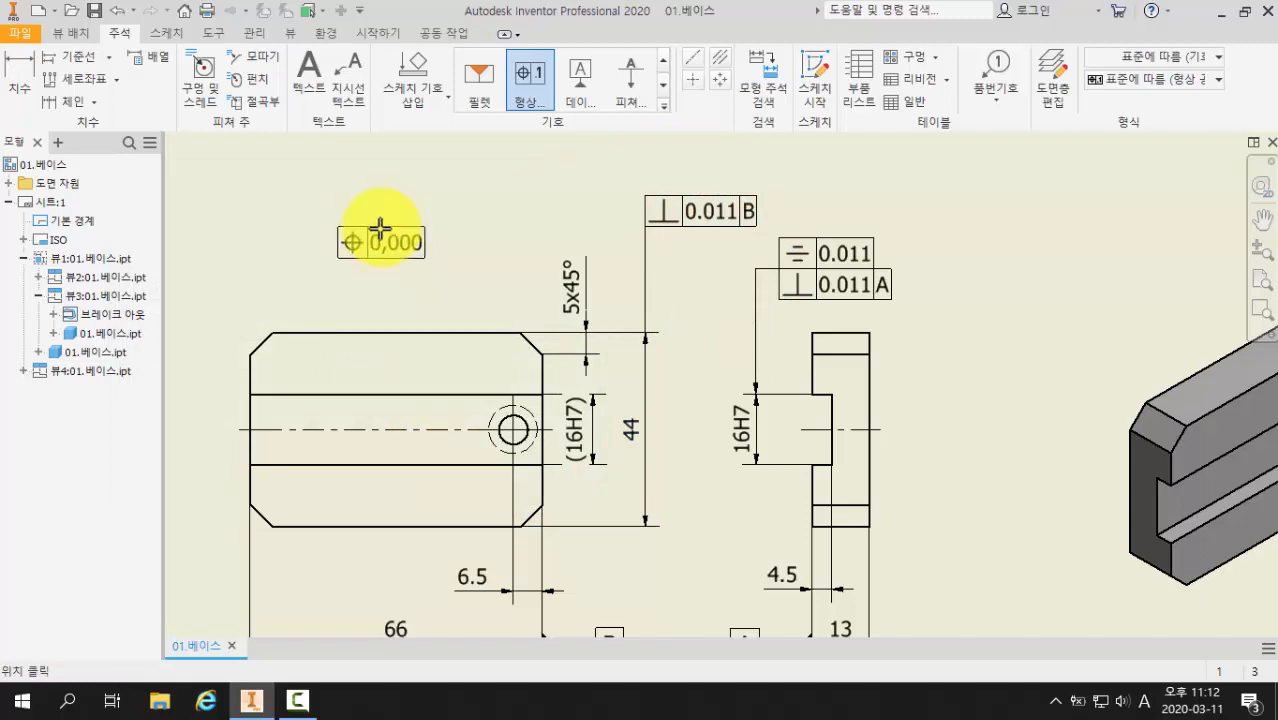
key(Escape)
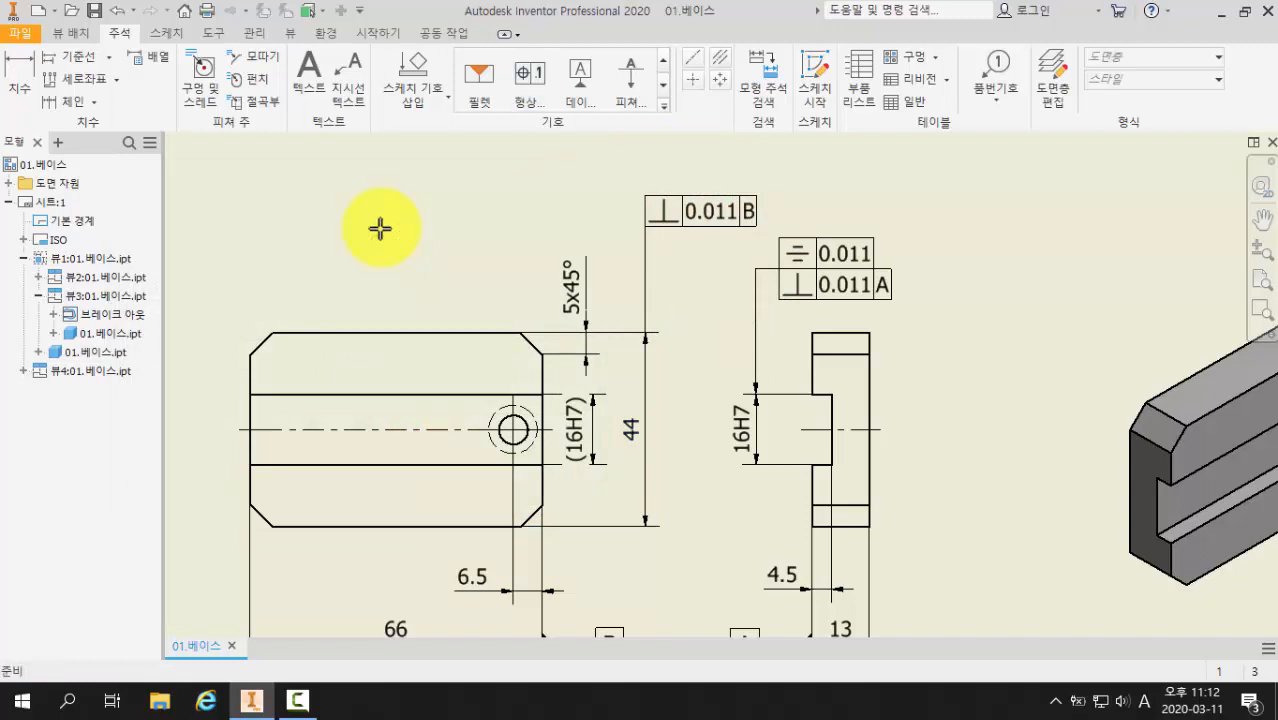
Step: Delete the perpendicularity frame above the base view's overall height dimension
click(684, 212)
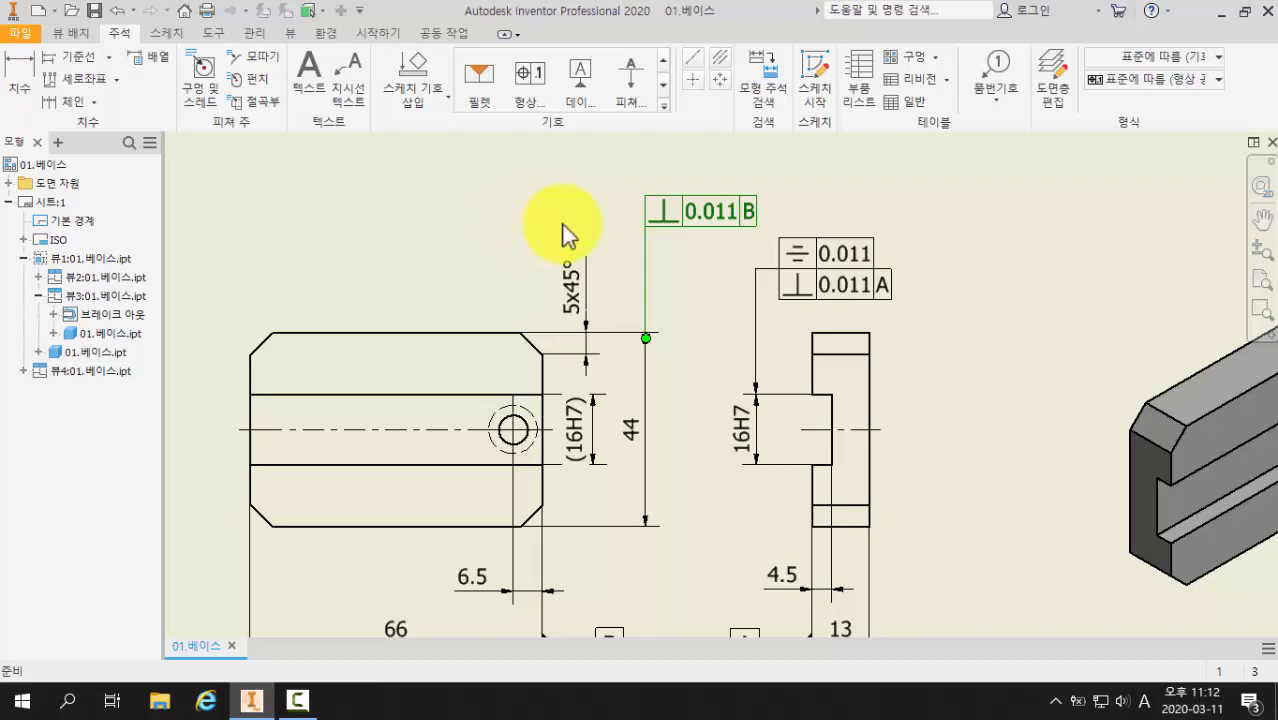
right_click(688, 210)
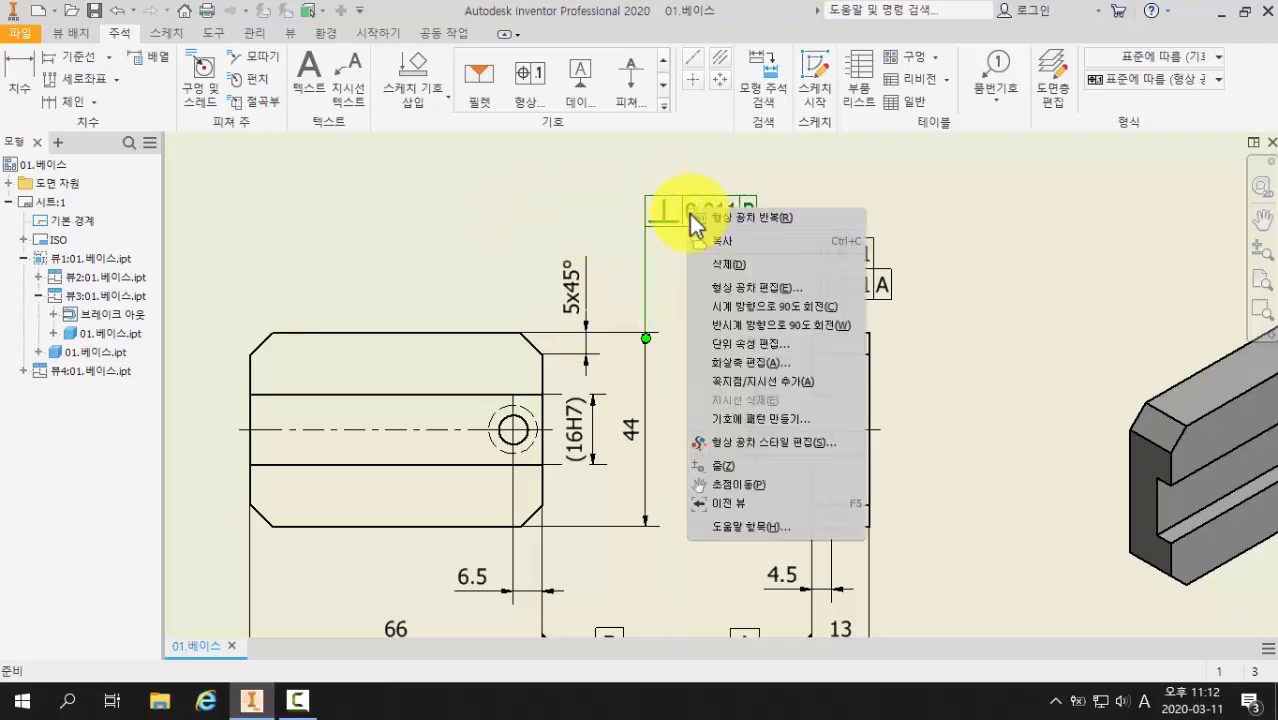
click(714, 269)
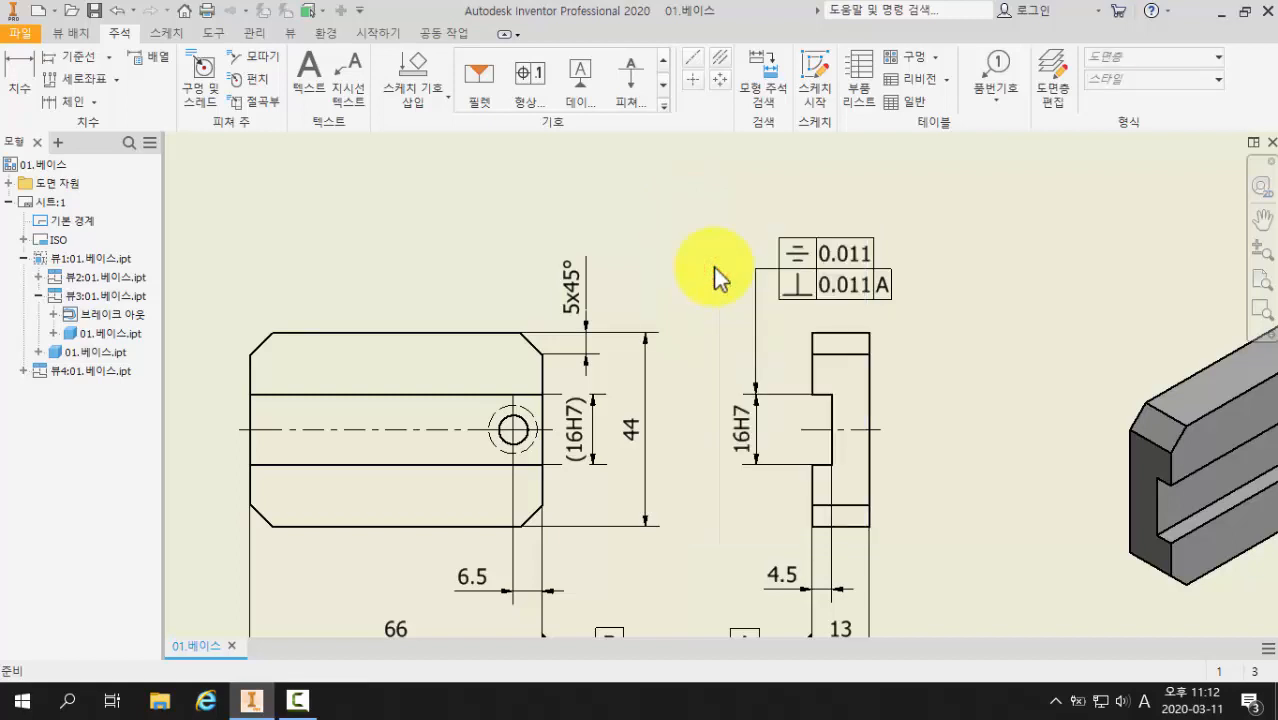
Step: Attach a perpendicularity frame of 0.011 to datum B to the upper end of the overall height dimension, using a bent leader toward the base view
click(536, 78)
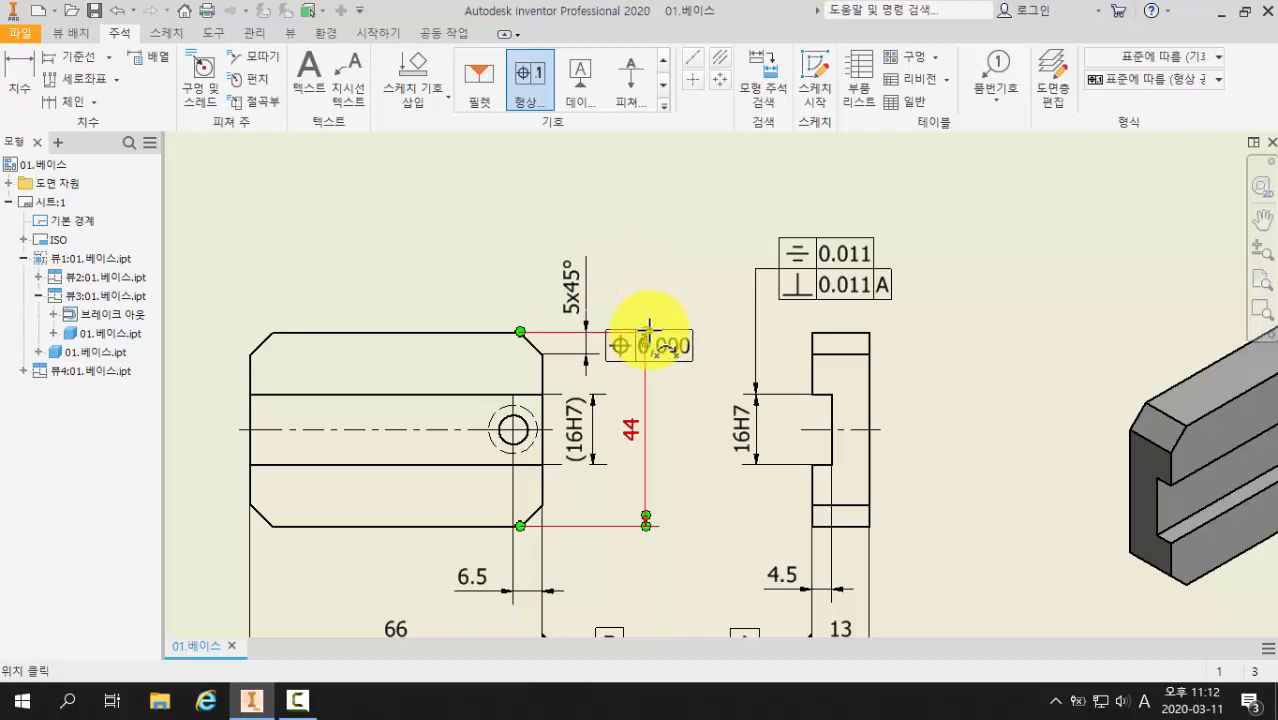
click(646, 332)
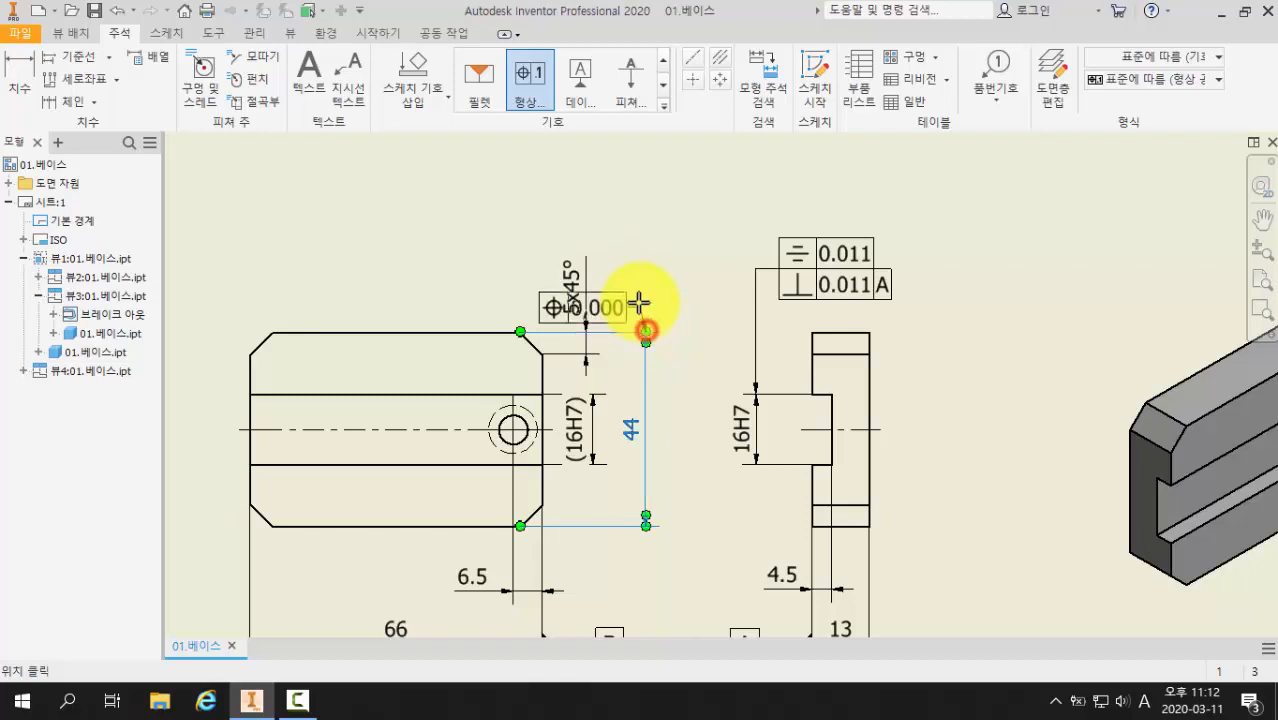
click(645, 203)
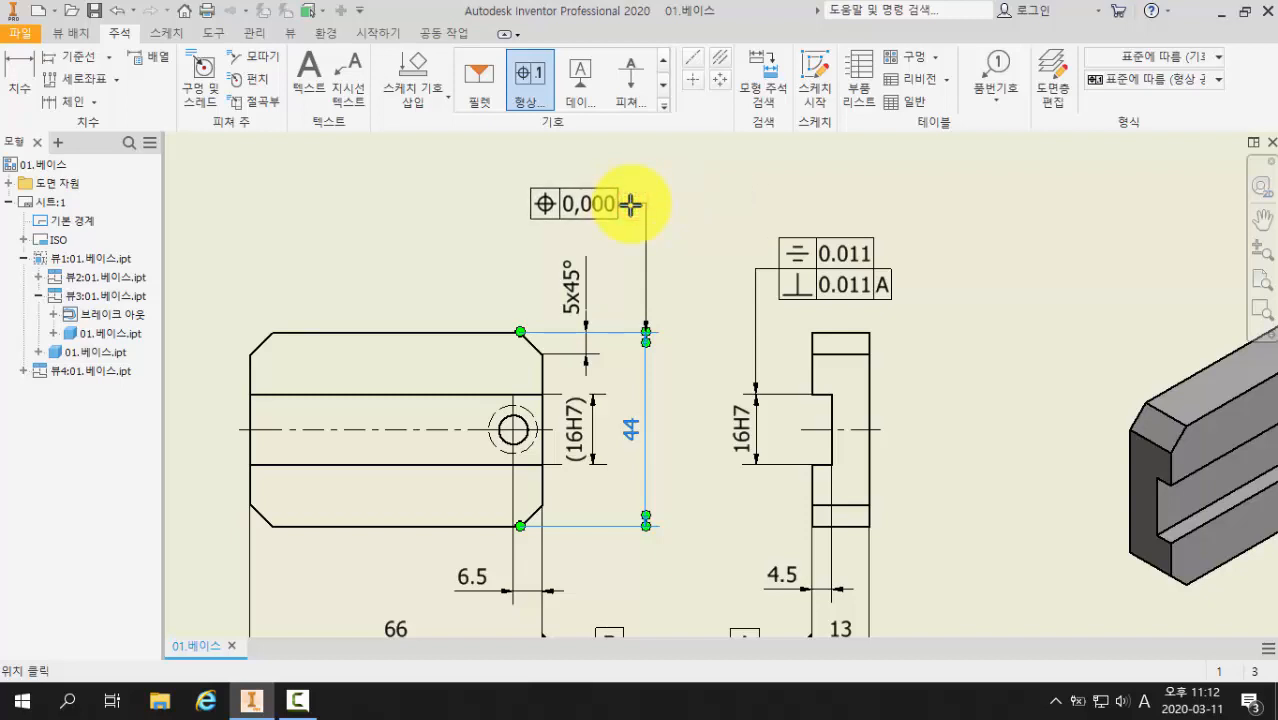
right_click(630, 204)
click(702, 205)
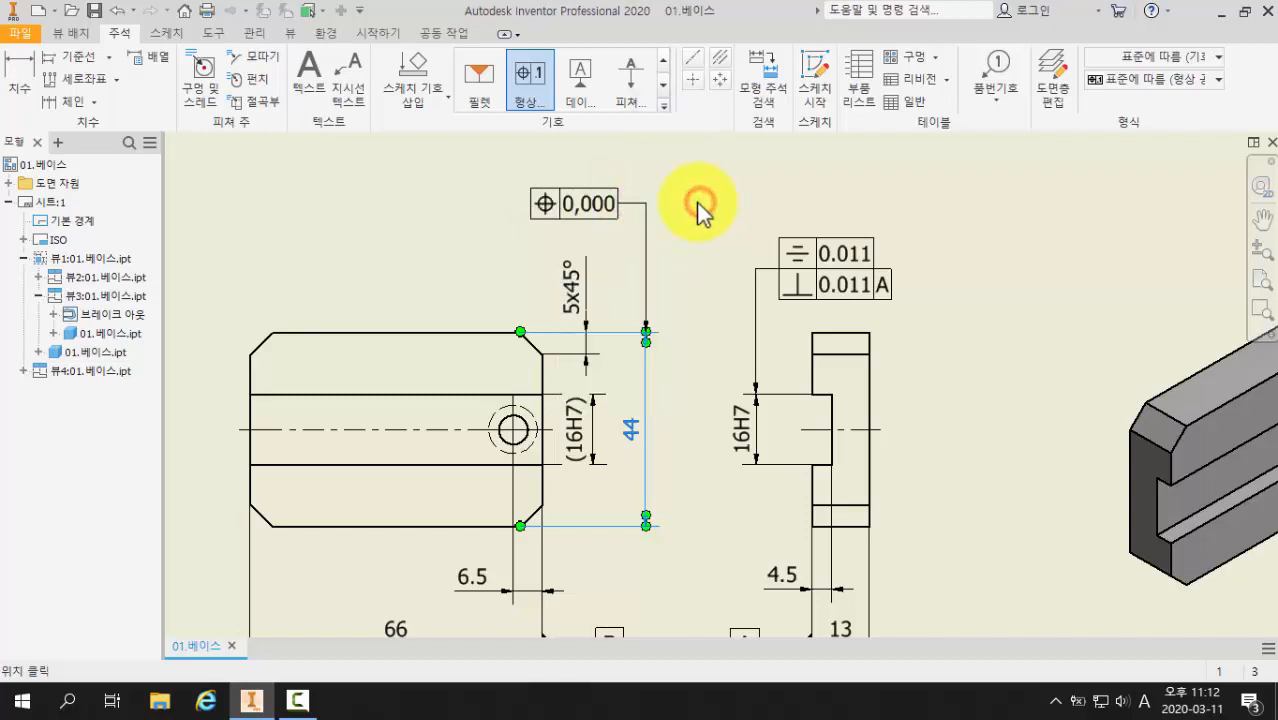
drag(405, 195, 392, 320)
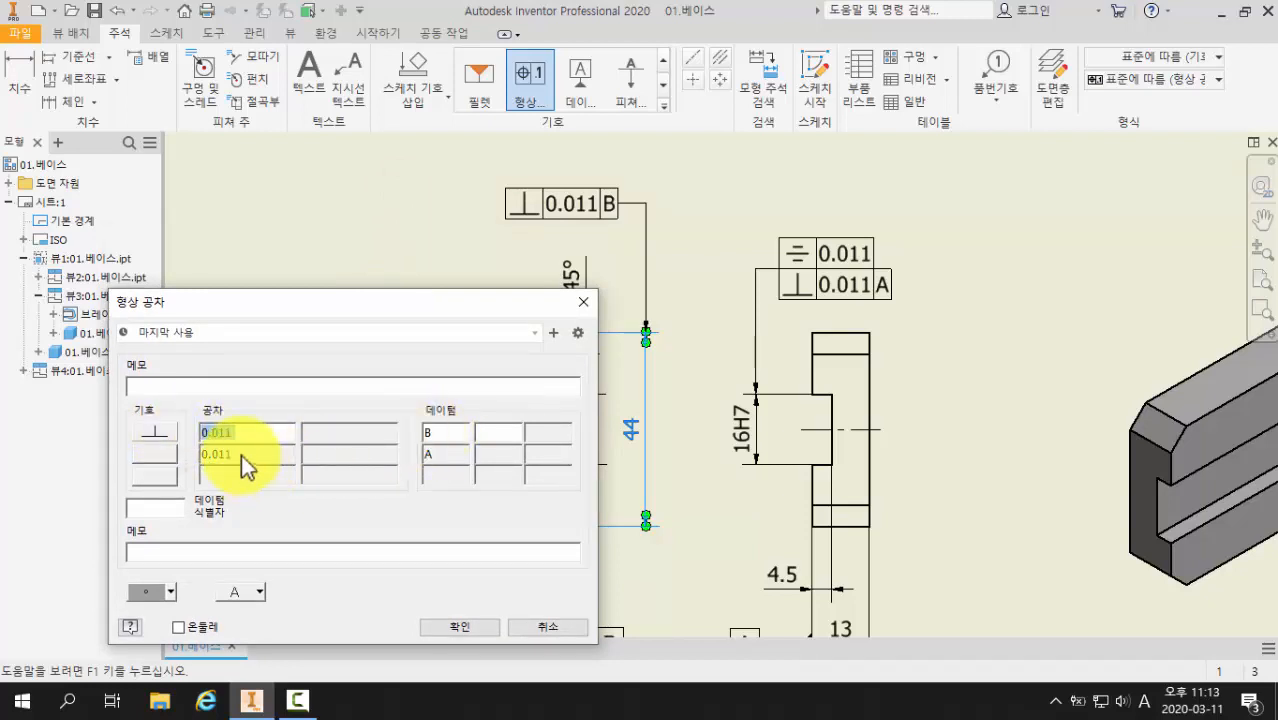
click(245, 453)
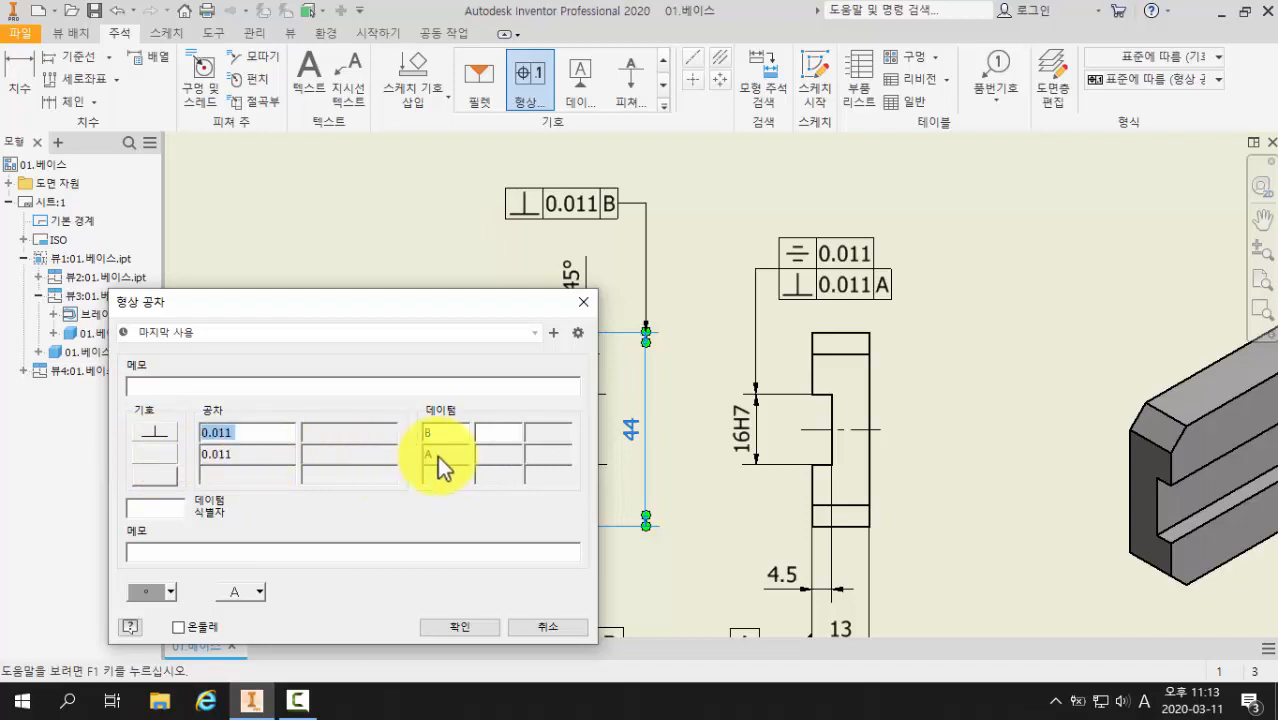
click(466, 627)
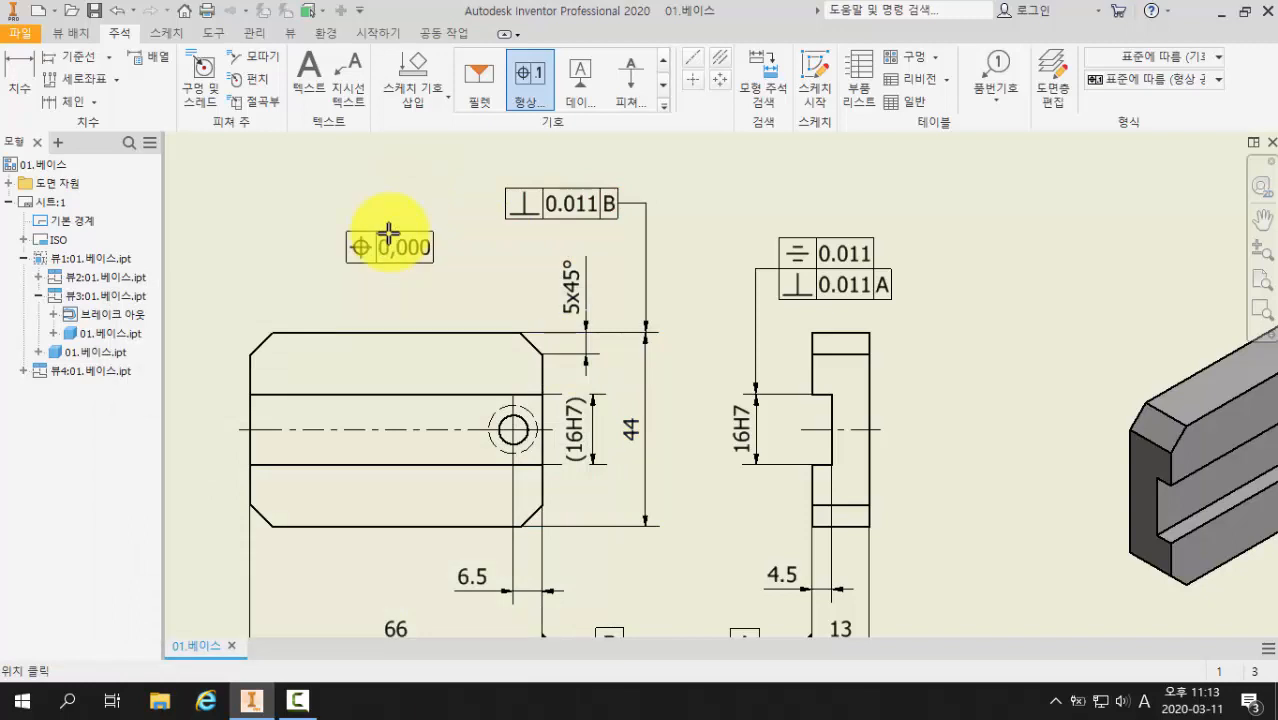
key(Escape)
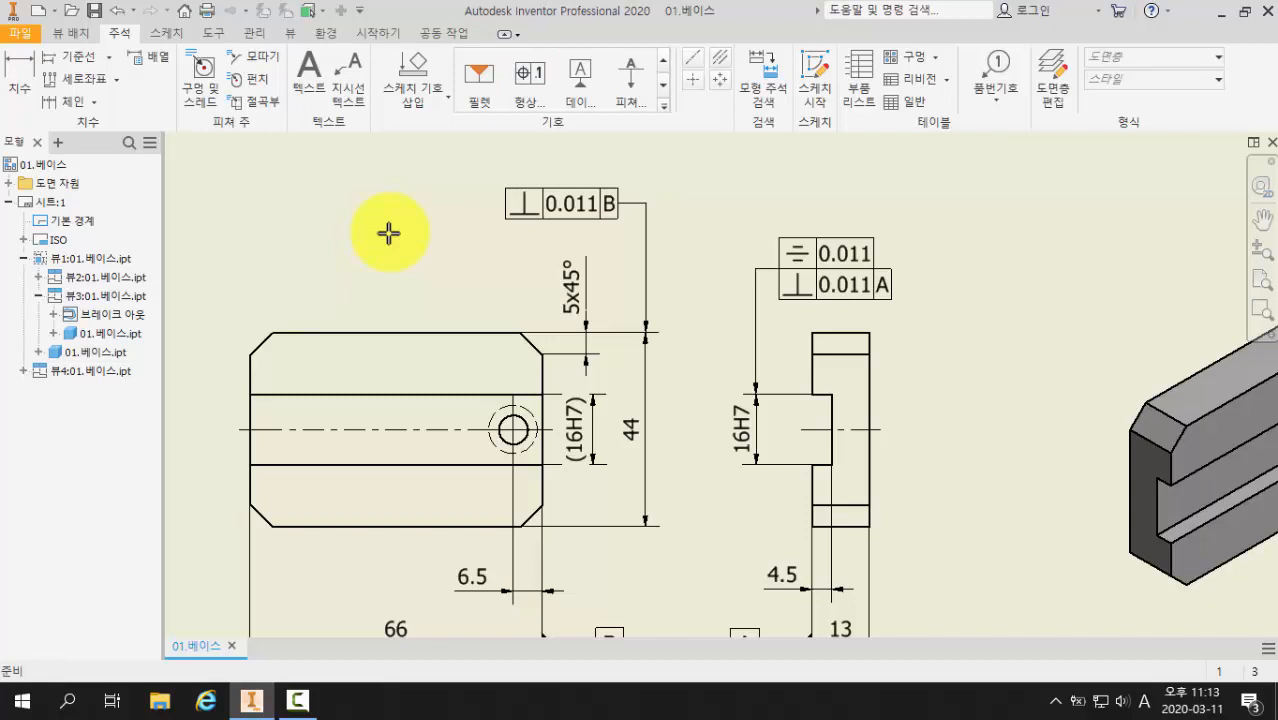
Step: Place a material-removal-required surface texture symbol with roughness value y on the left extension line of the base view's 66 dimension
middle_drag(389, 232, 451, 197)
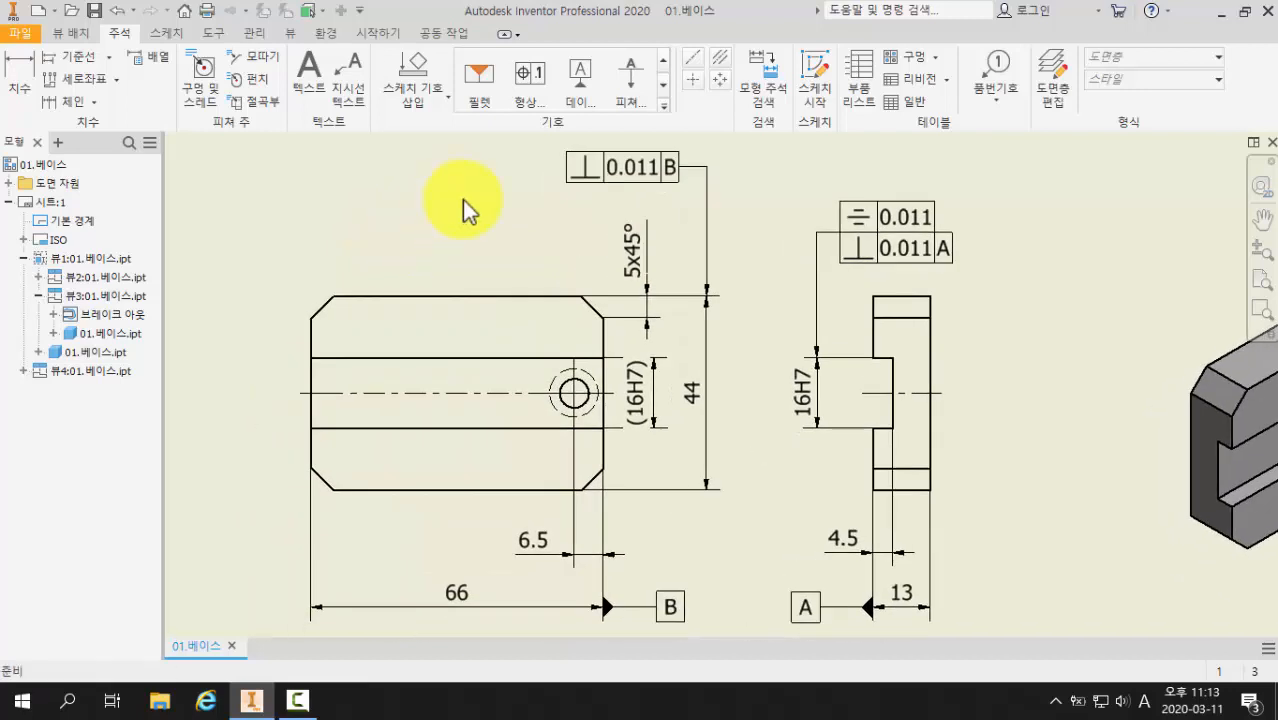
click(665, 106)
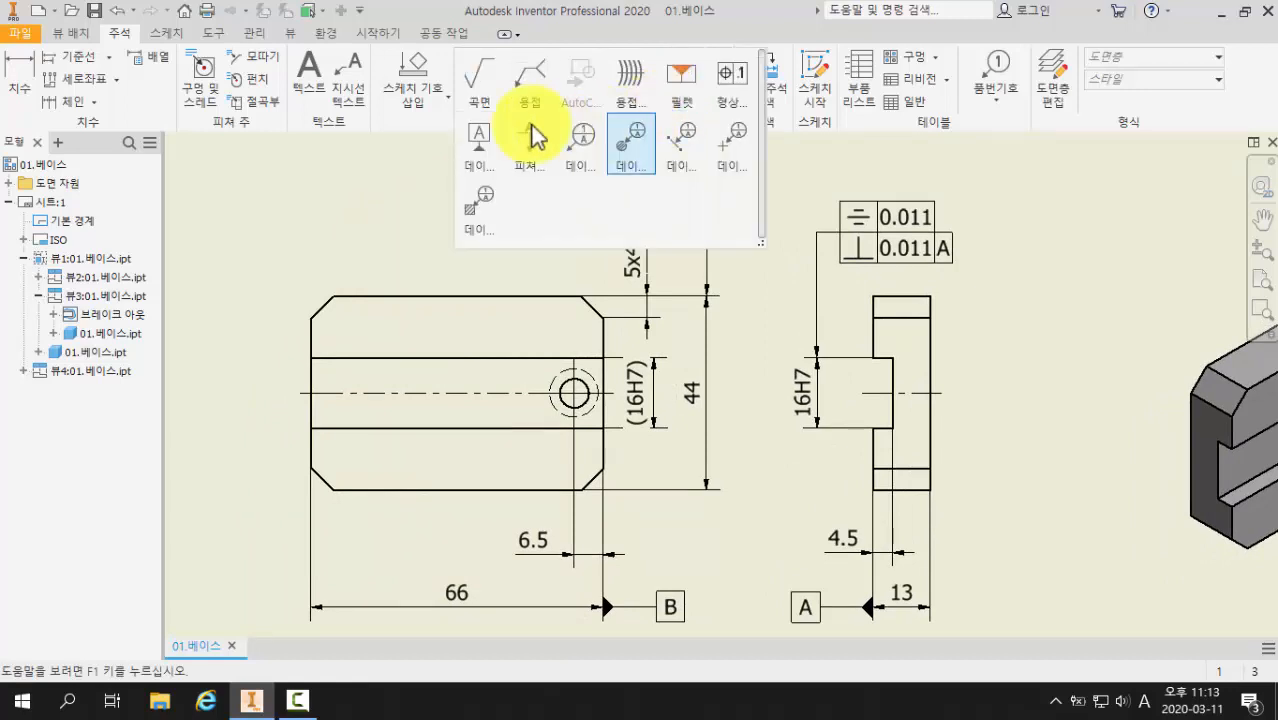
click(475, 93)
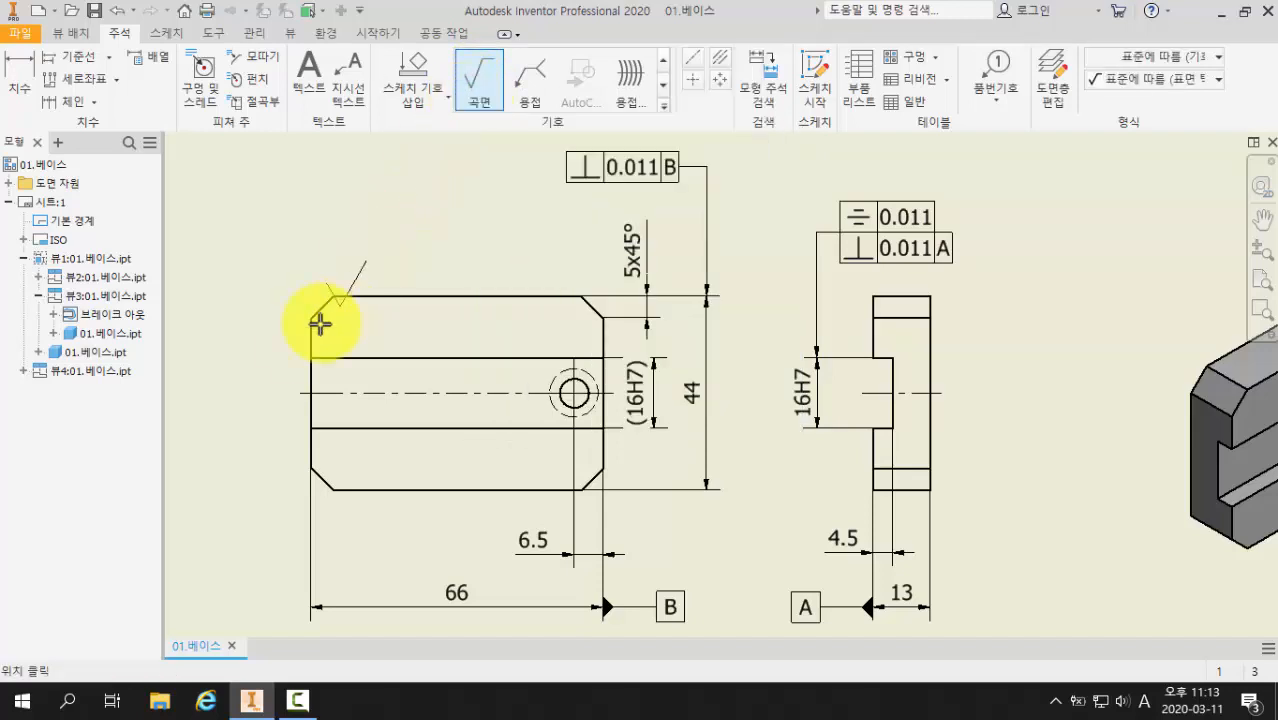
middle_drag(273, 348, 313, 278)
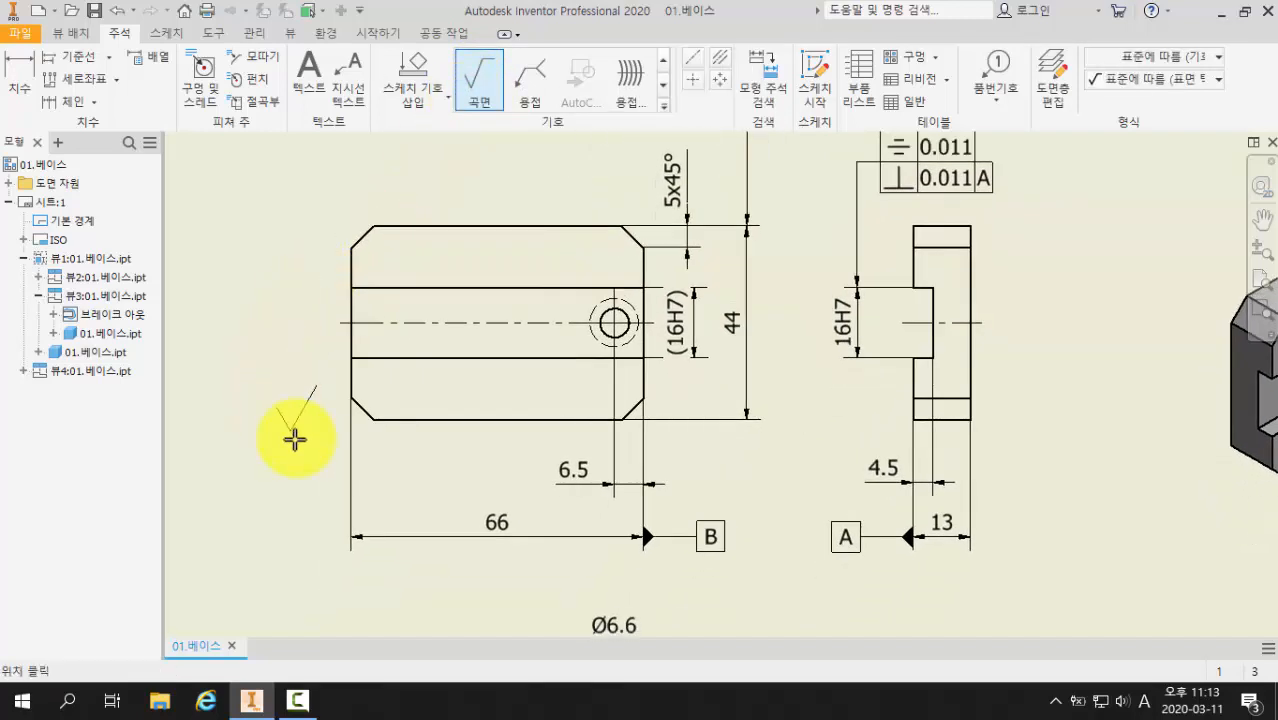
click(351, 456)
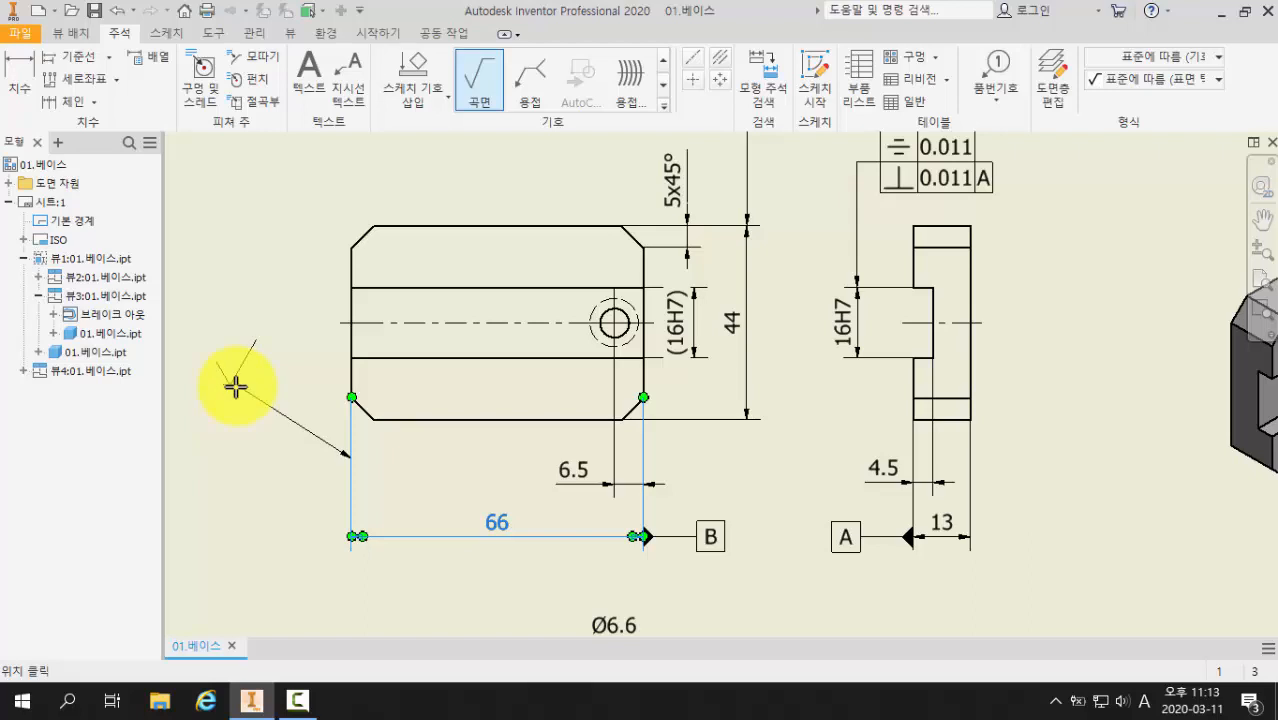
right_click(236, 387)
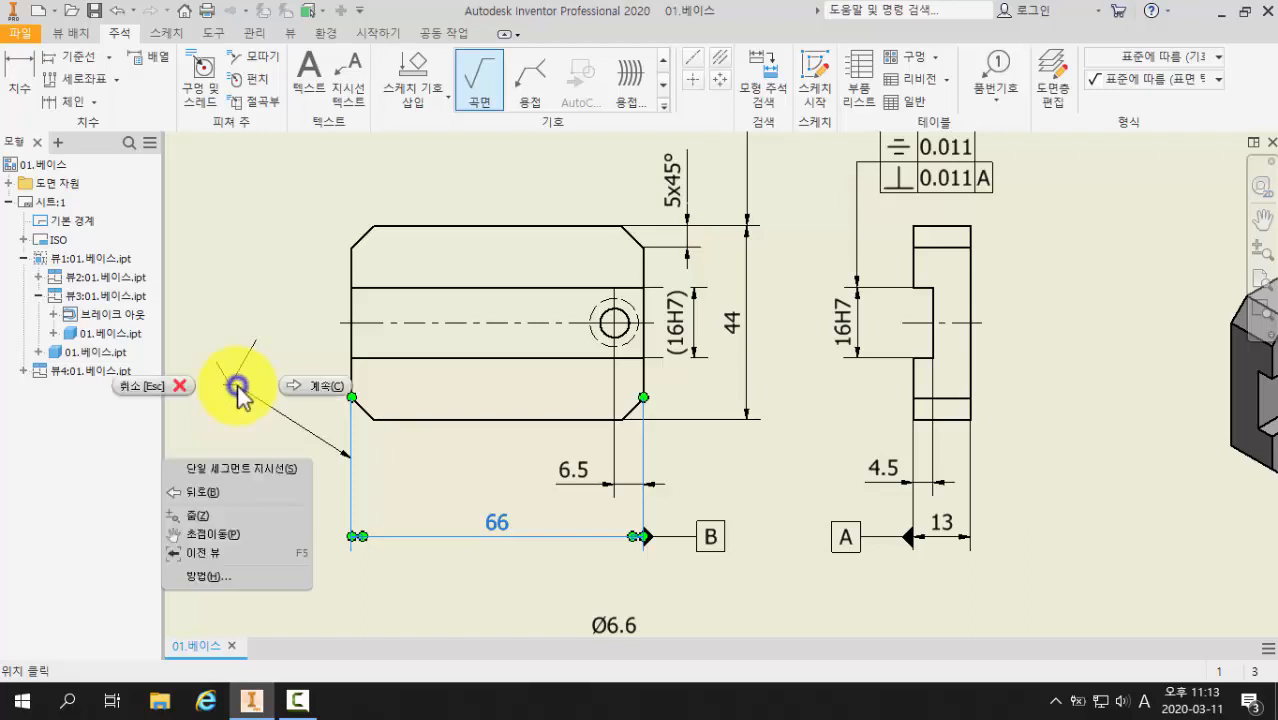
click(297, 387)
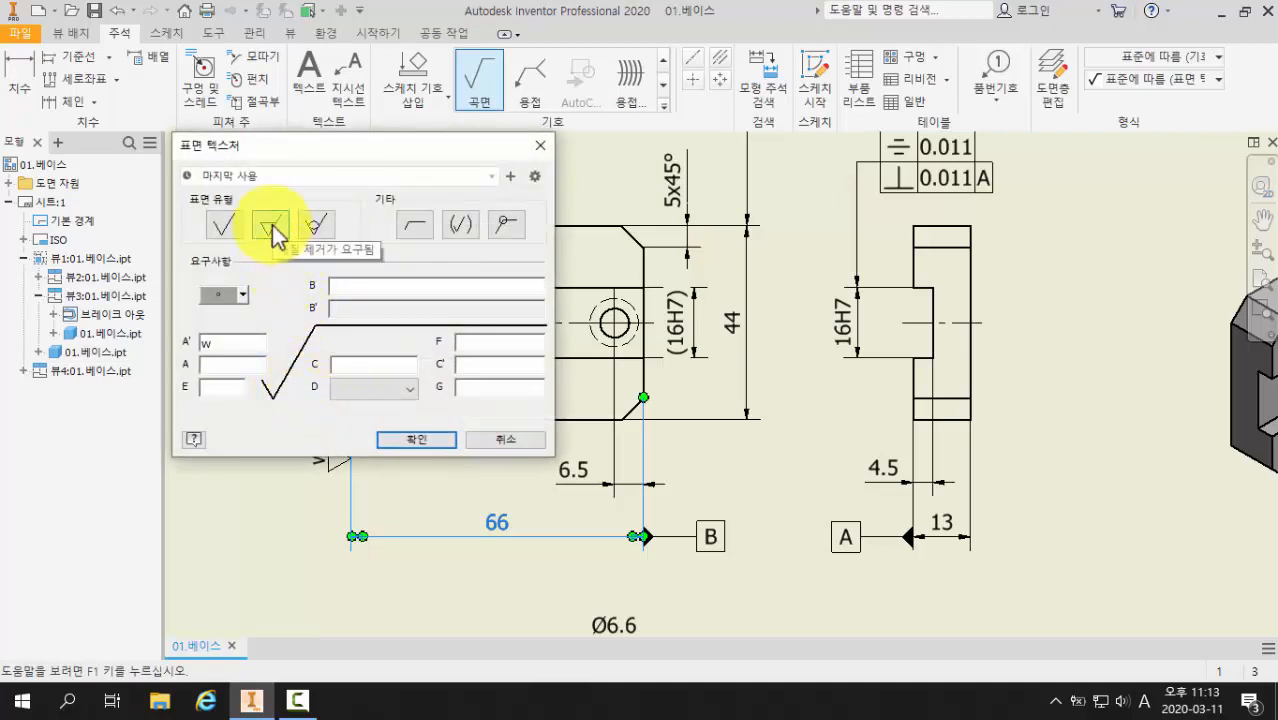
click(272, 228)
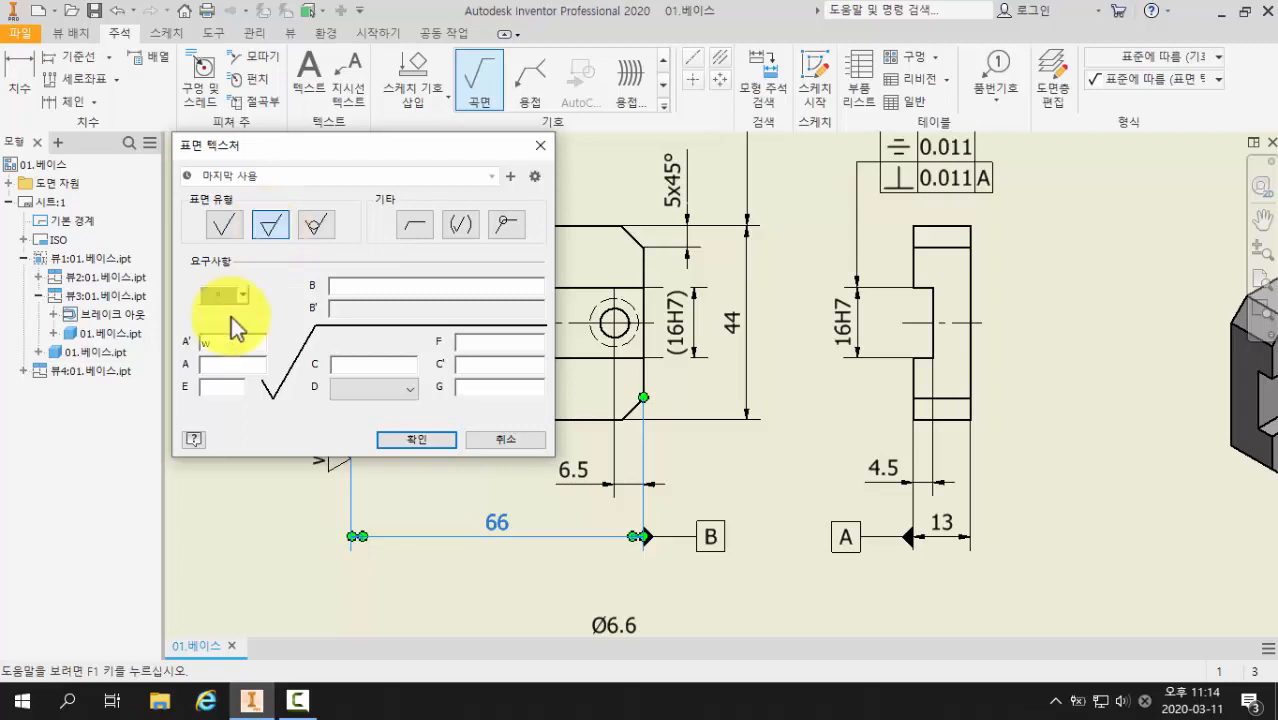
click(216, 347)
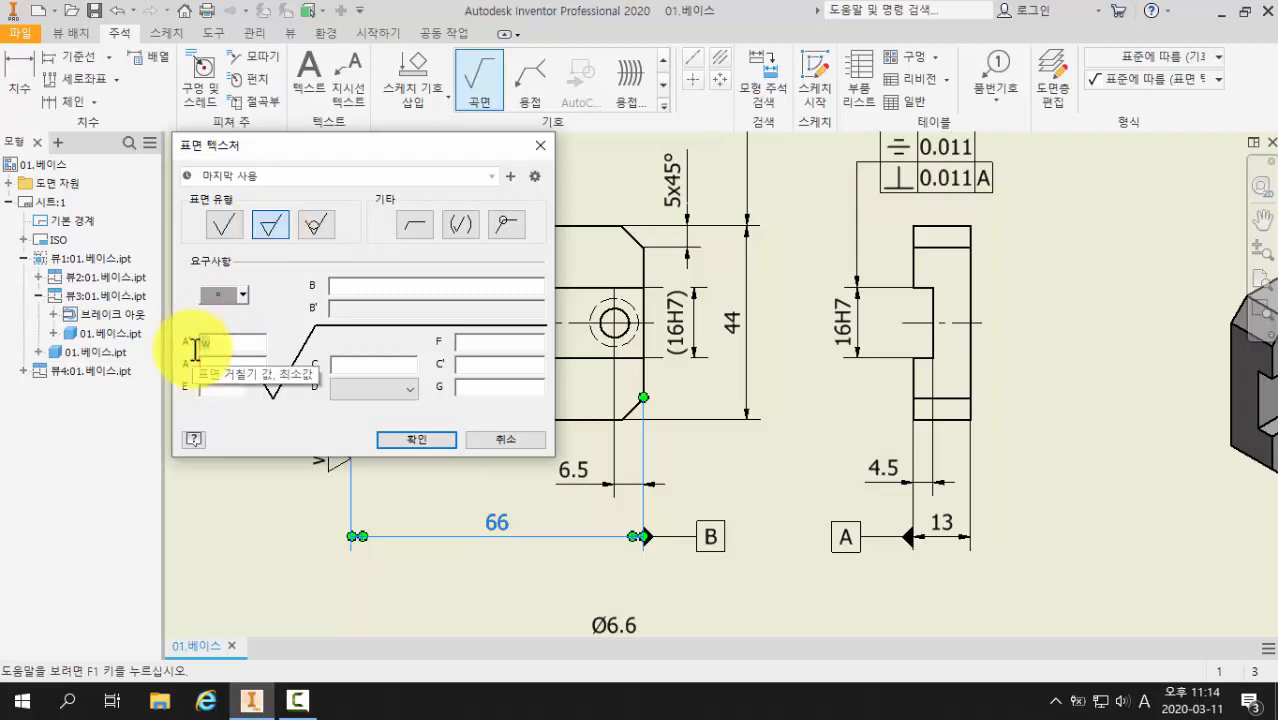
click(388, 440)
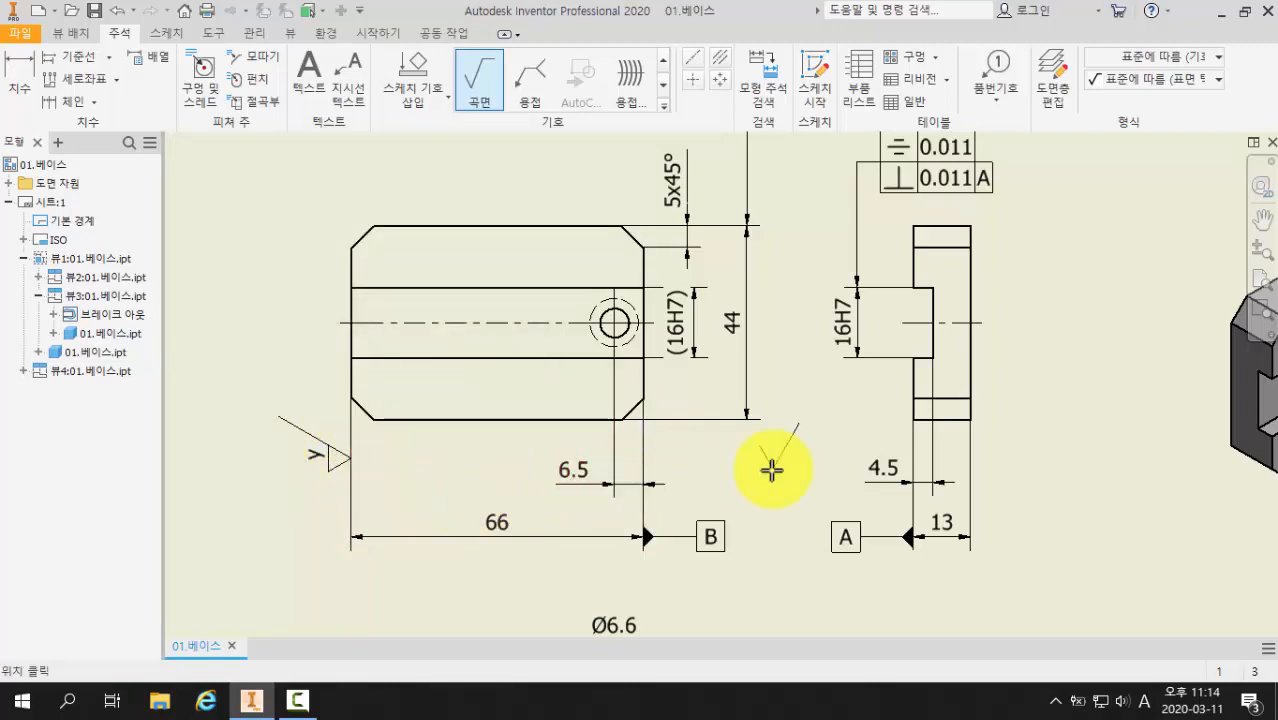
Step: Add a material-removal surface texture symbol with roughness y on the right extension line of the base view's 66 dimension
click(643, 461)
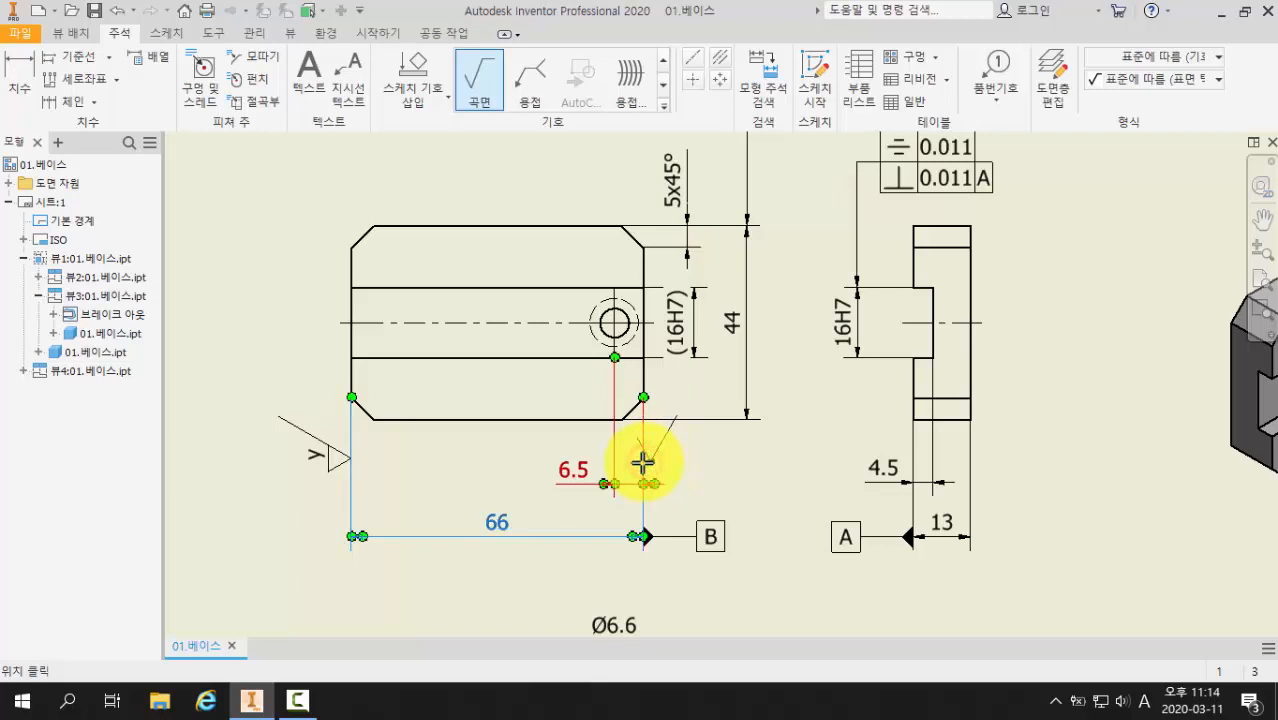
click(647, 458)
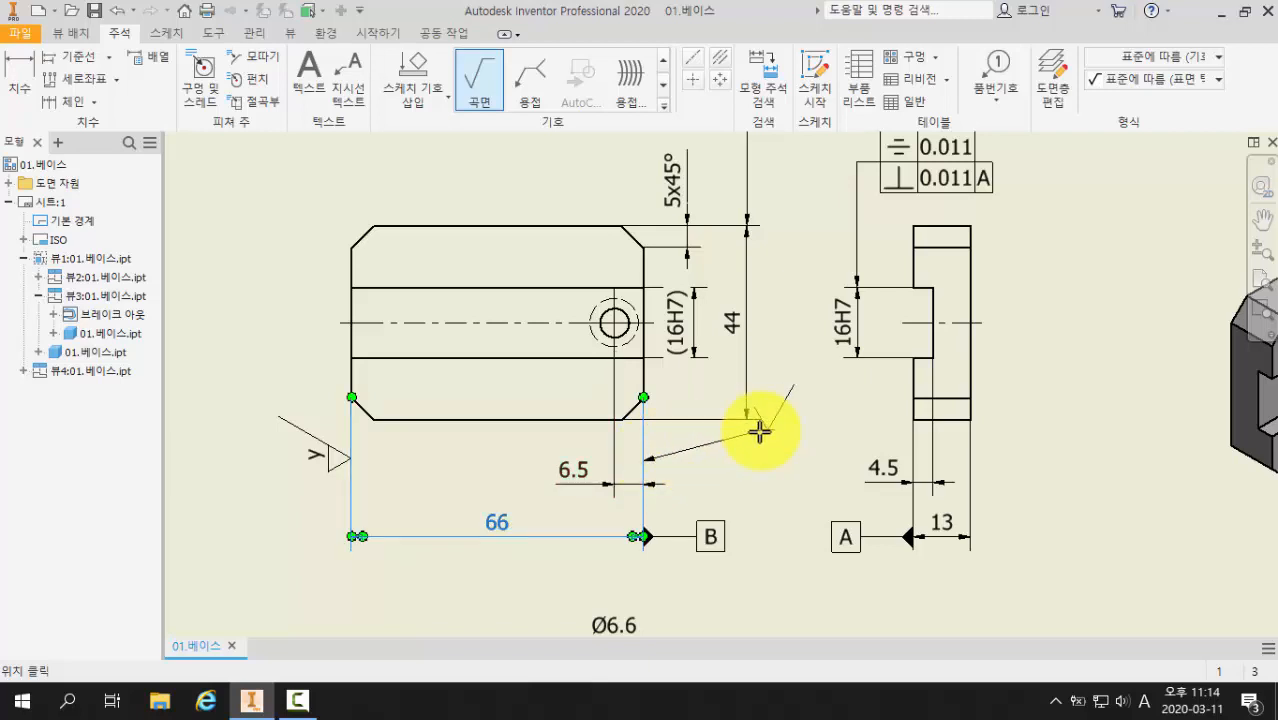
right_click(758, 433)
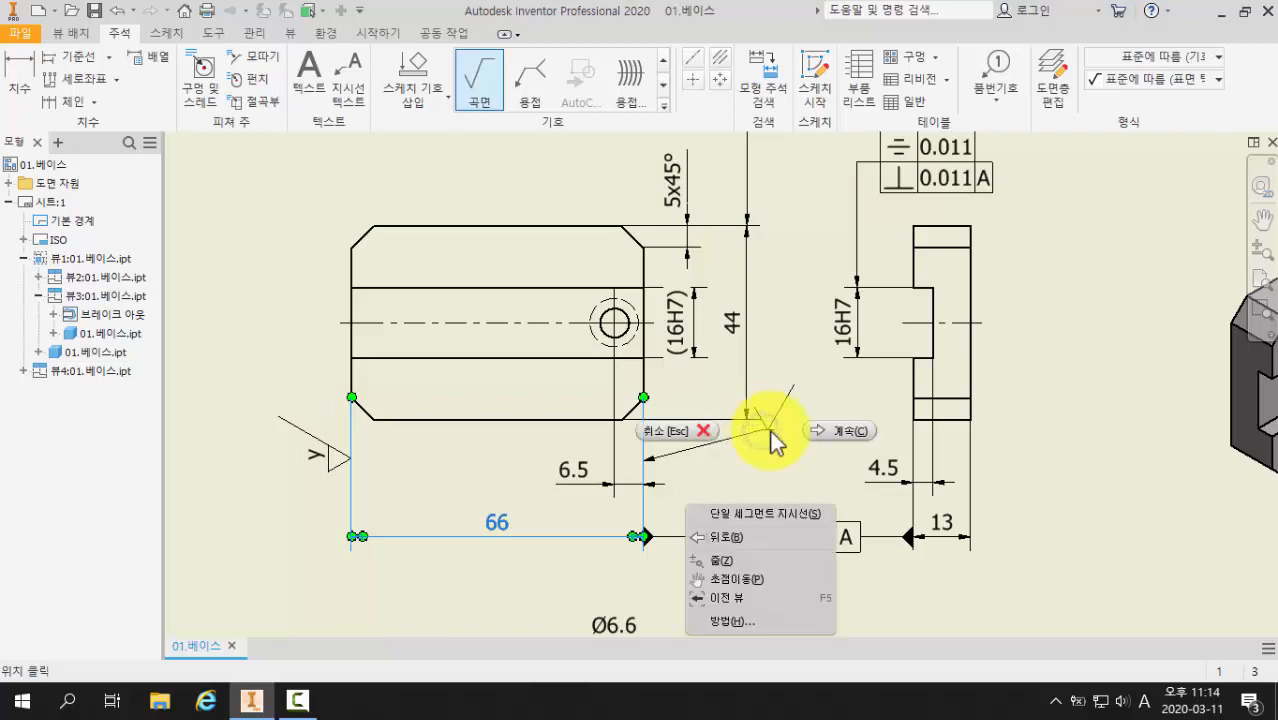
click(821, 429)
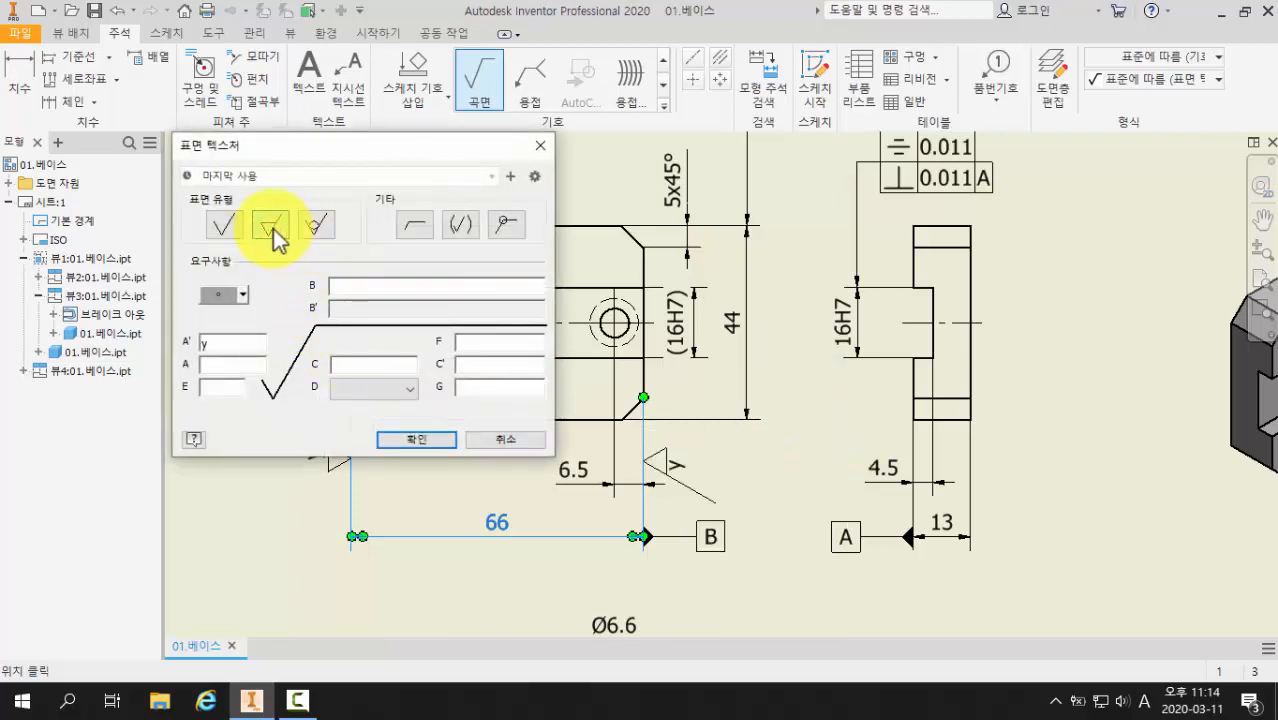
click(214, 342)
click(400, 440)
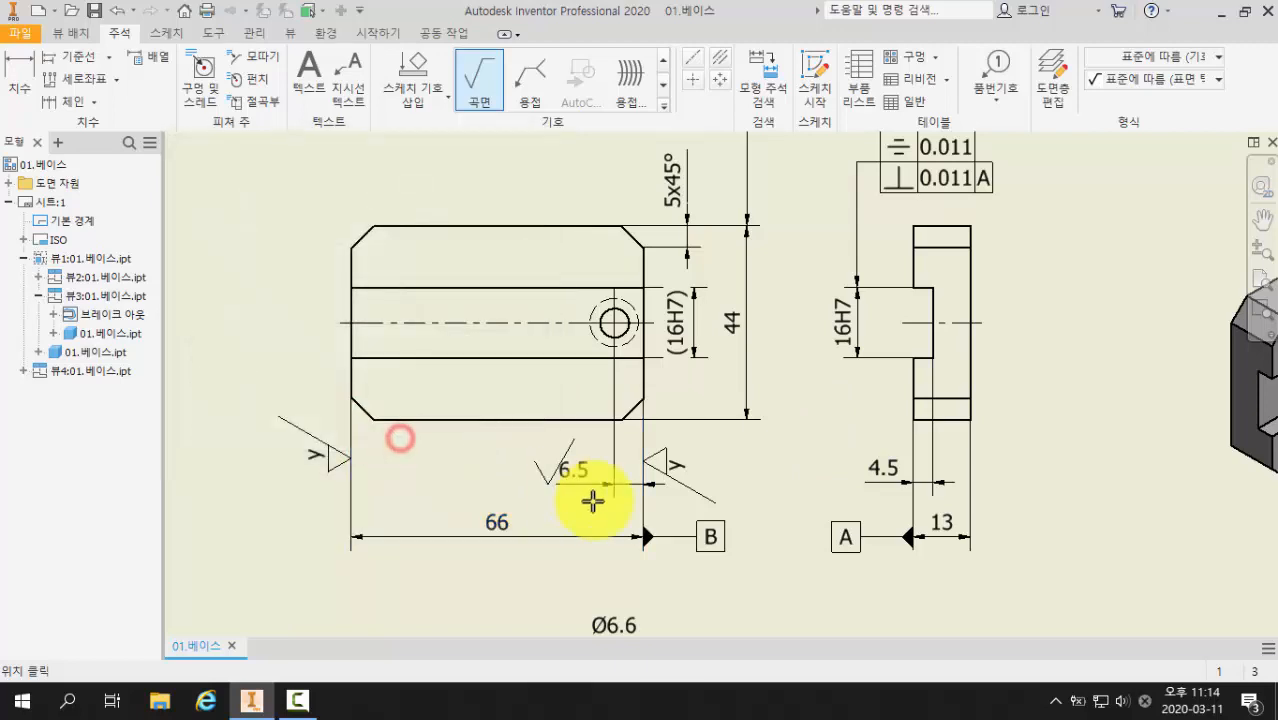
click(648, 455)
Step: Attach a material-removal surface texture symbol with roughness x to the side view's left edge, just below the 16H7 slot
middle_drag(808, 447, 749, 472)
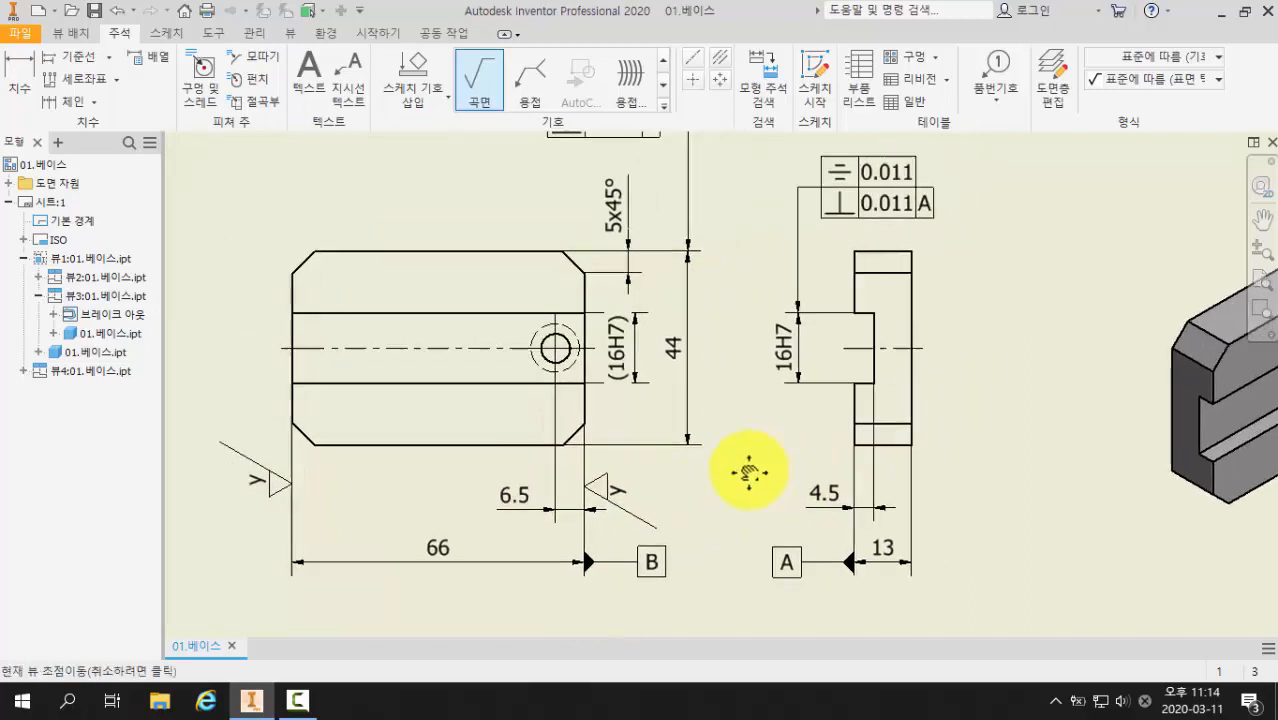
click(853, 414)
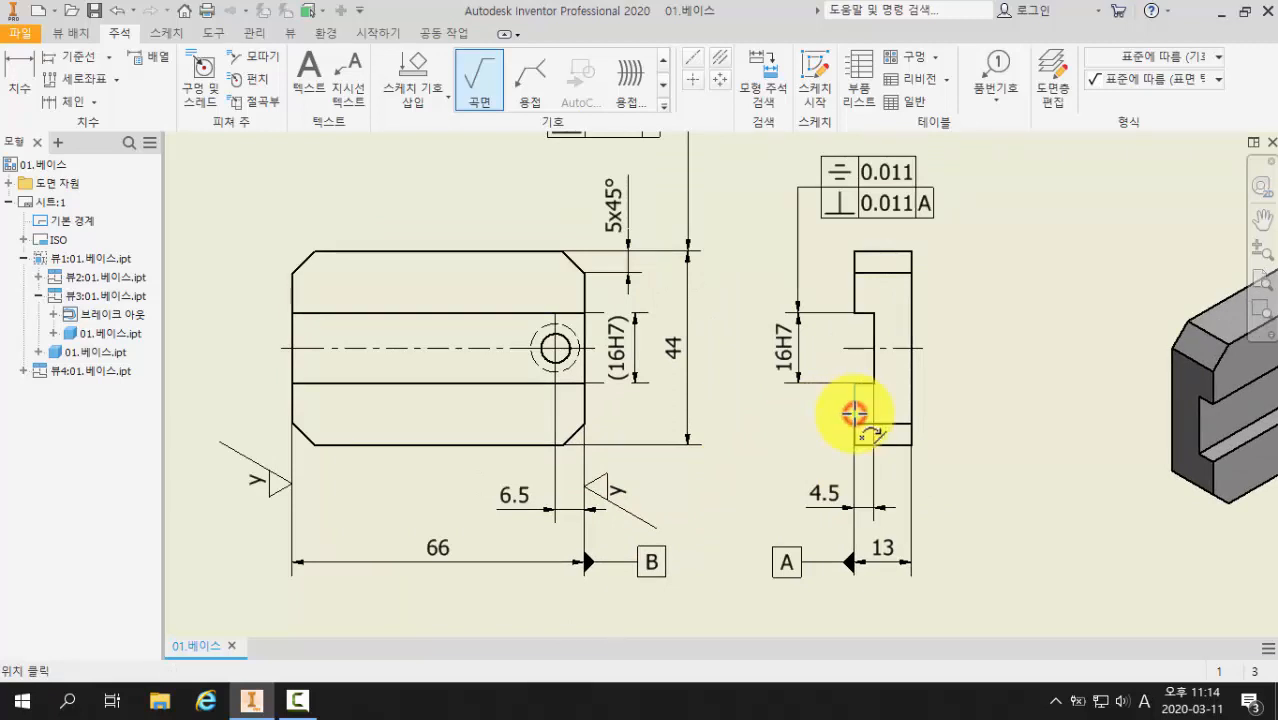
right_click(792, 432)
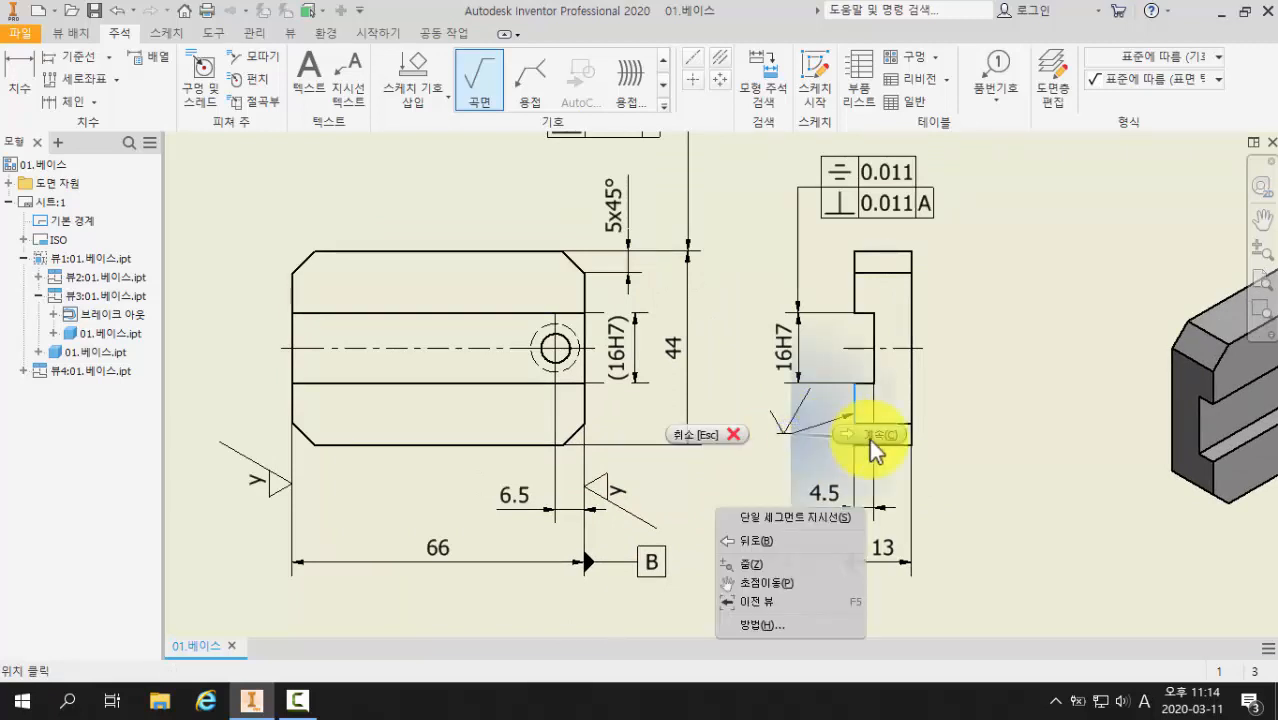
click(871, 435)
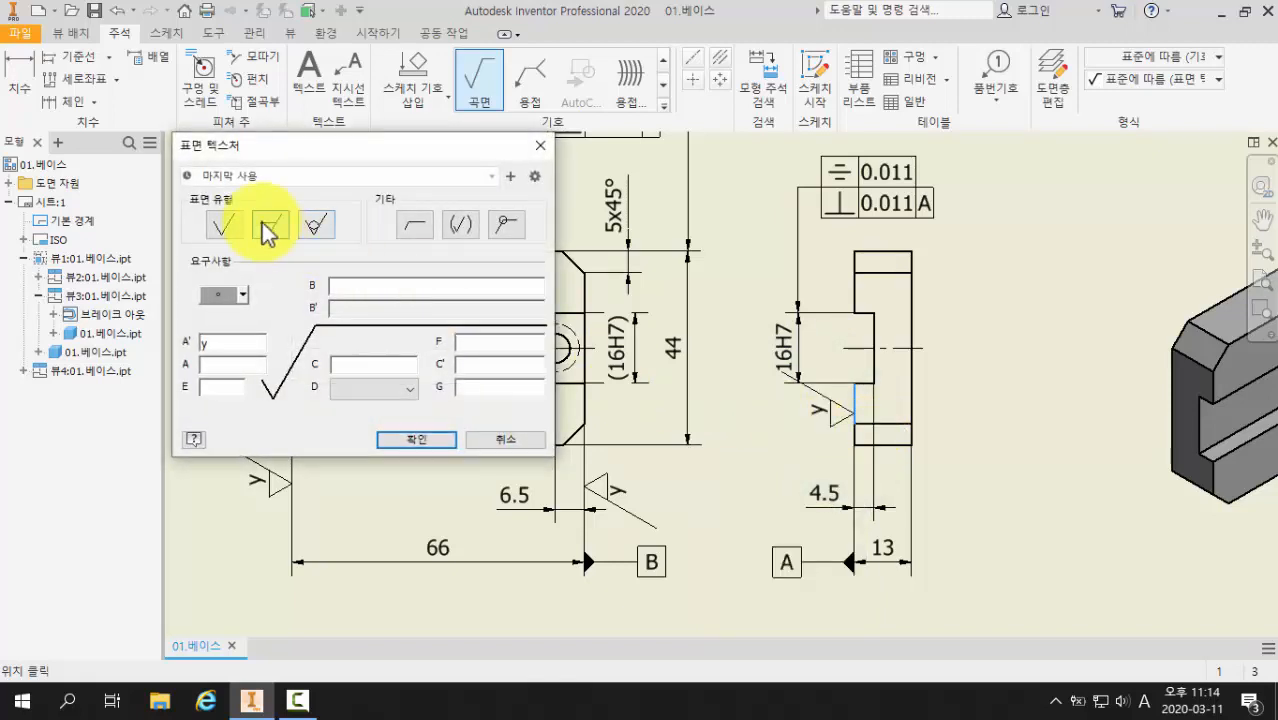
click(220, 341)
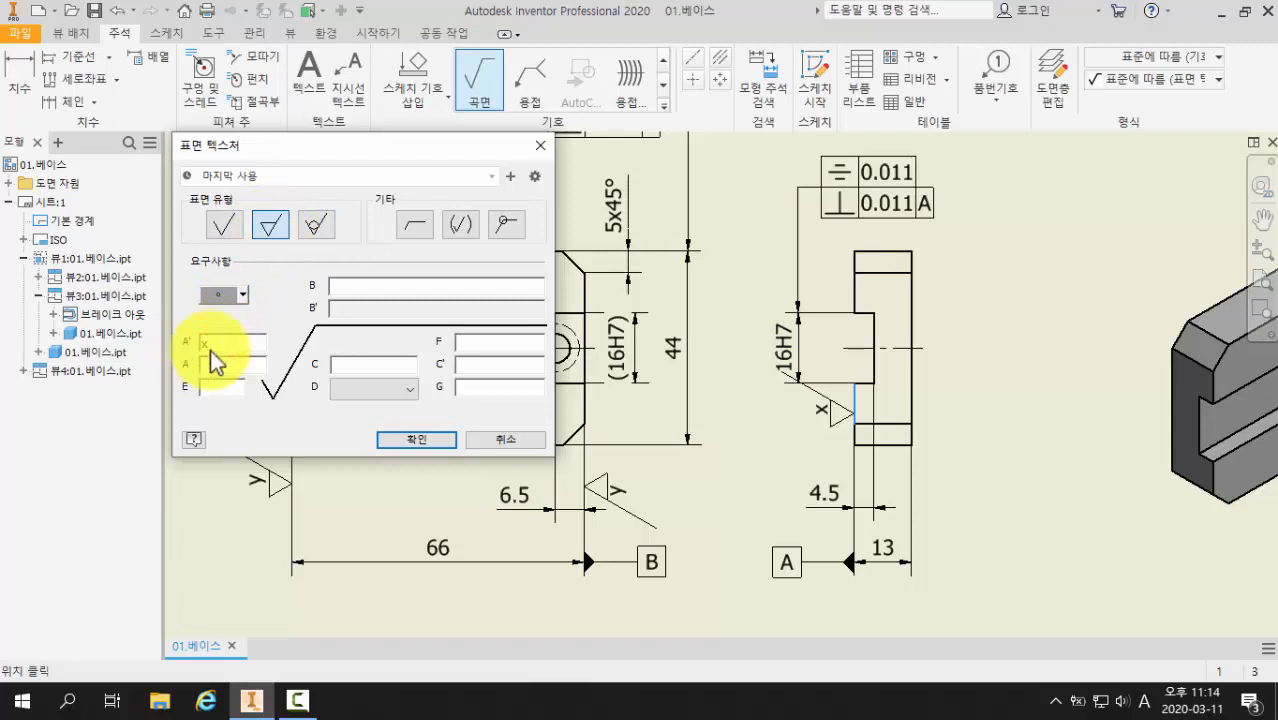
click(399, 438)
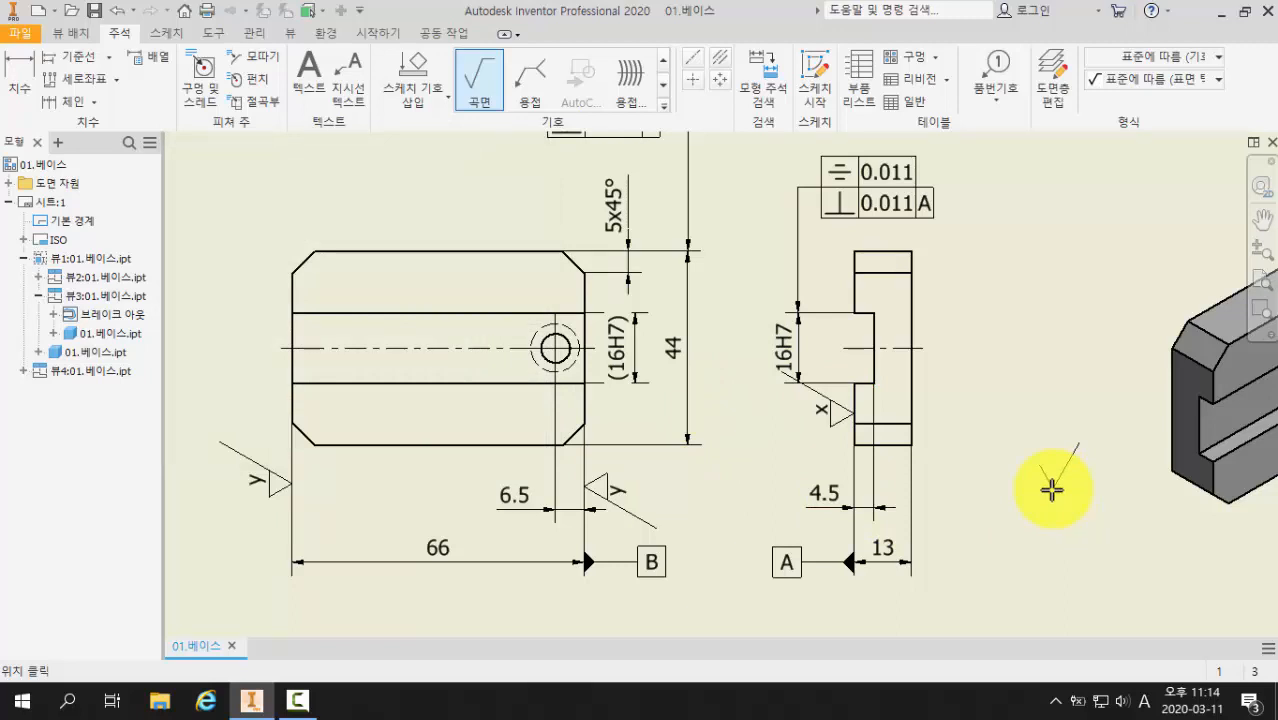
click(912, 473)
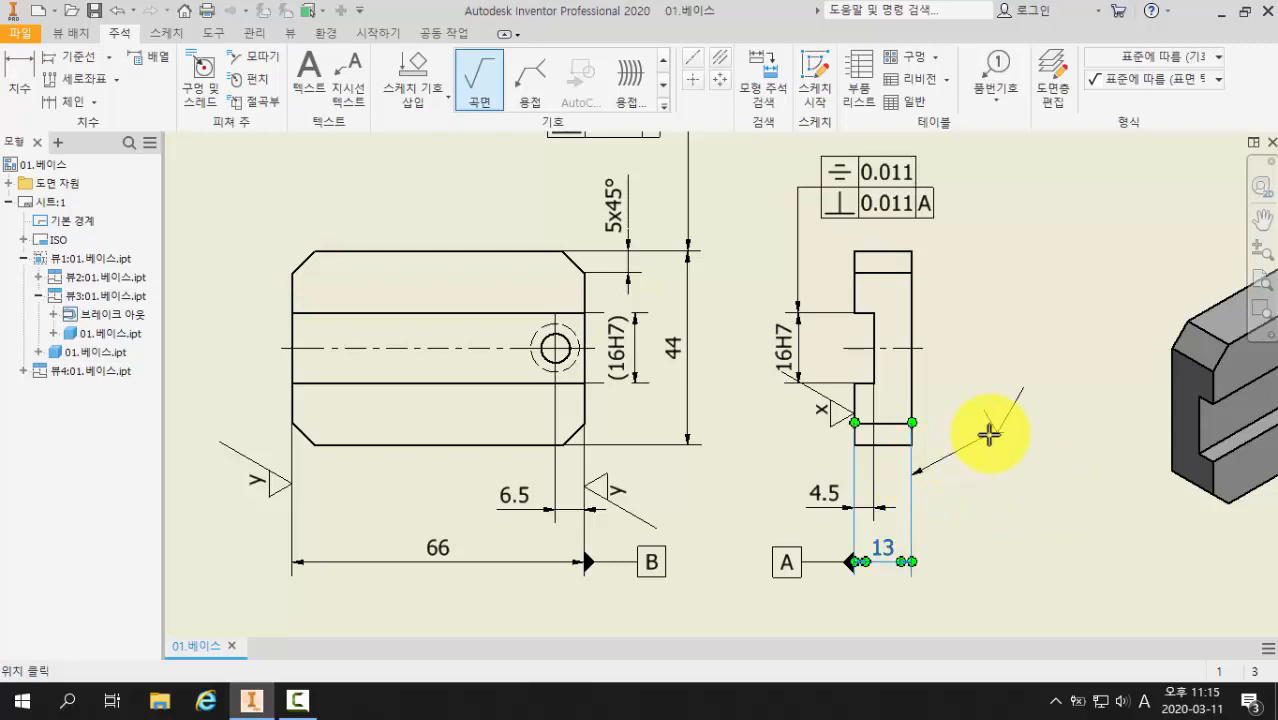
key(Escape)
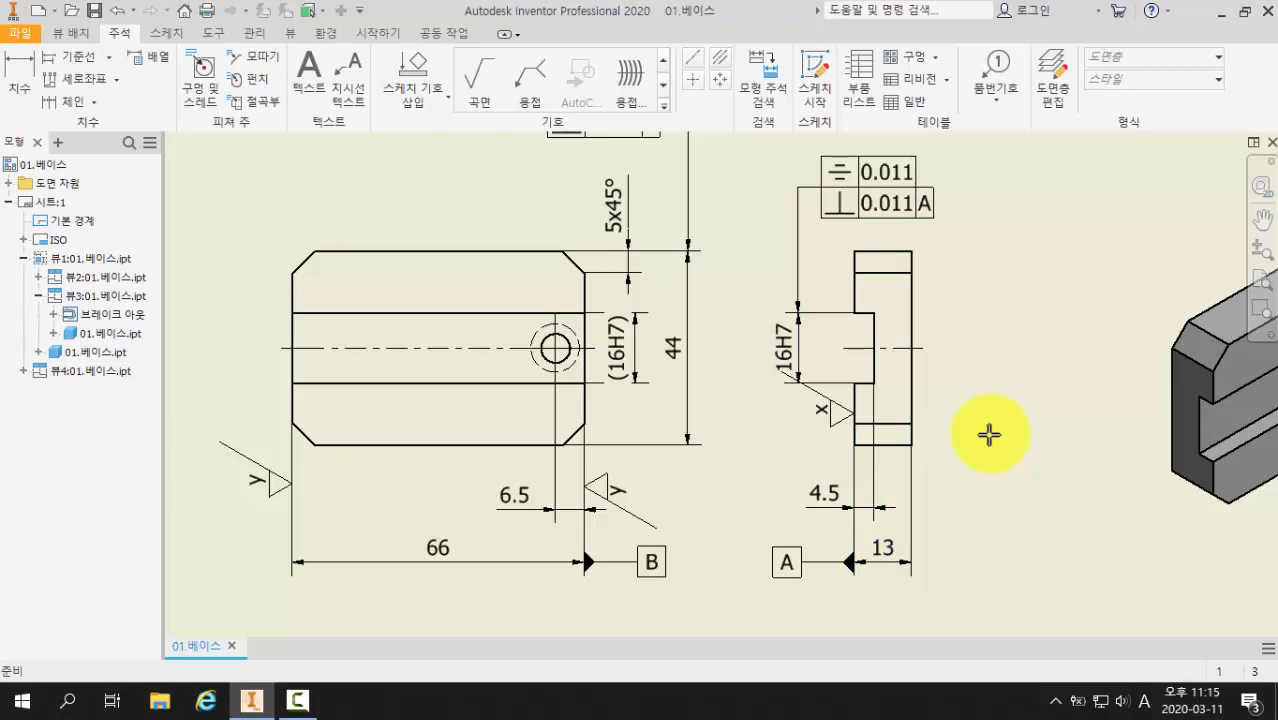
Step: Attach a material-removal surface texture symbol with roughness x to the lower edge of the view with the break-out section
scroll(983, 474, up, 2)
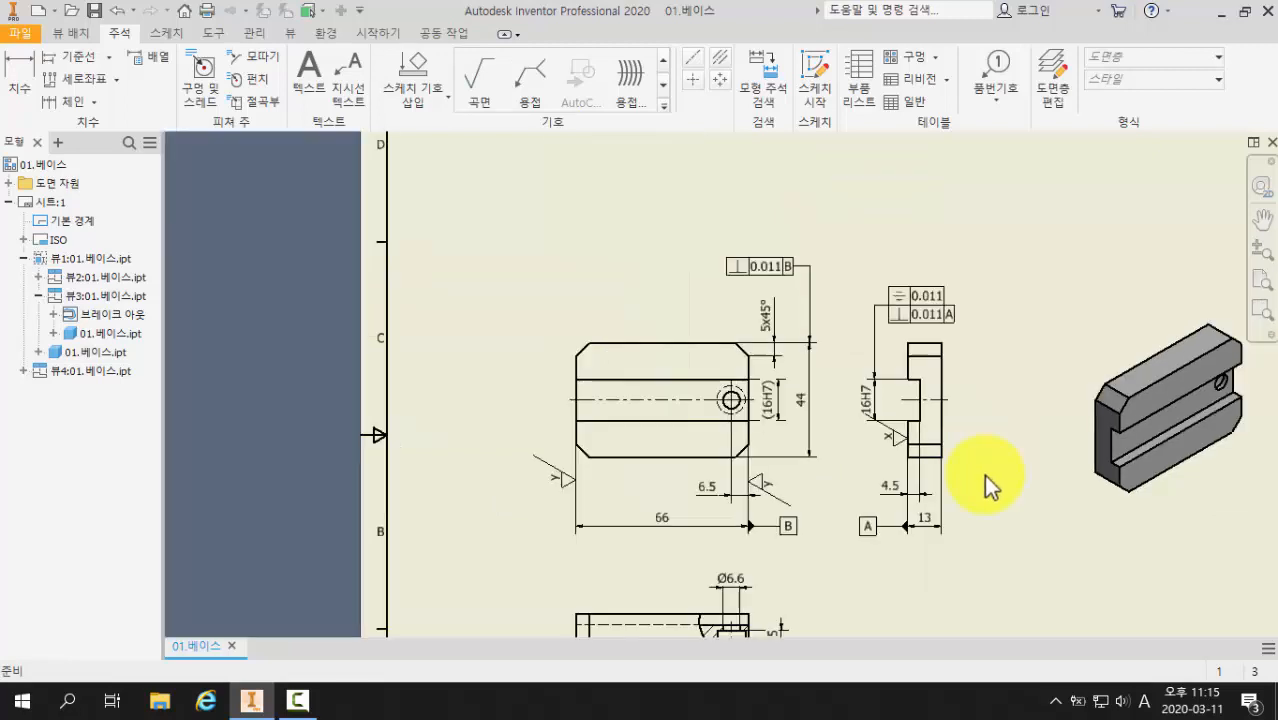
middle_drag(983, 478, 993, 337)
scroll(665, 533, down, 2)
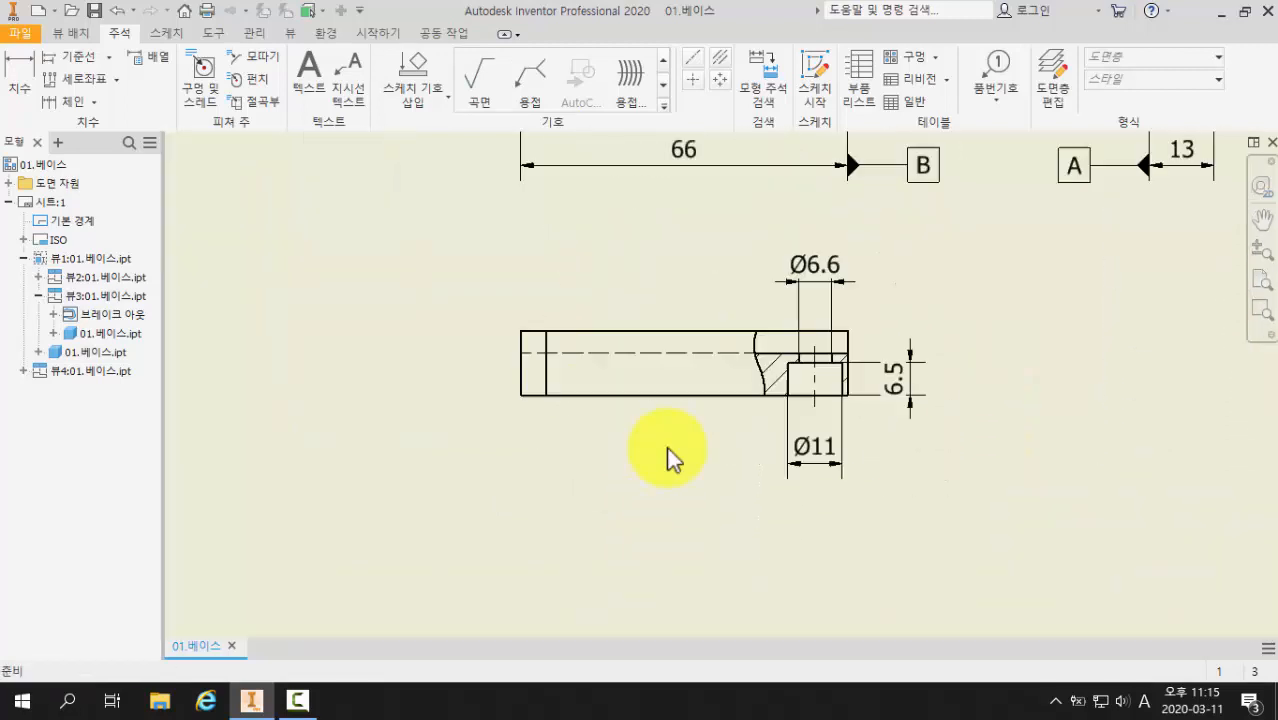
click(479, 79)
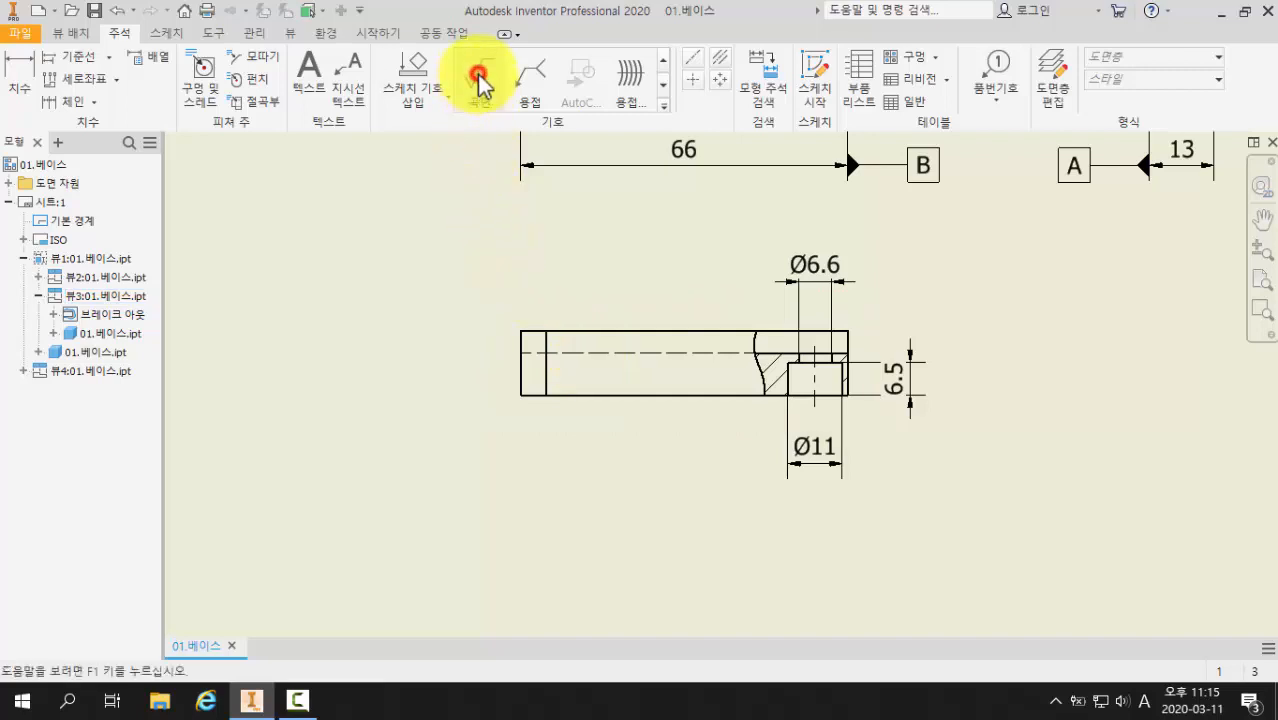
click(572, 395)
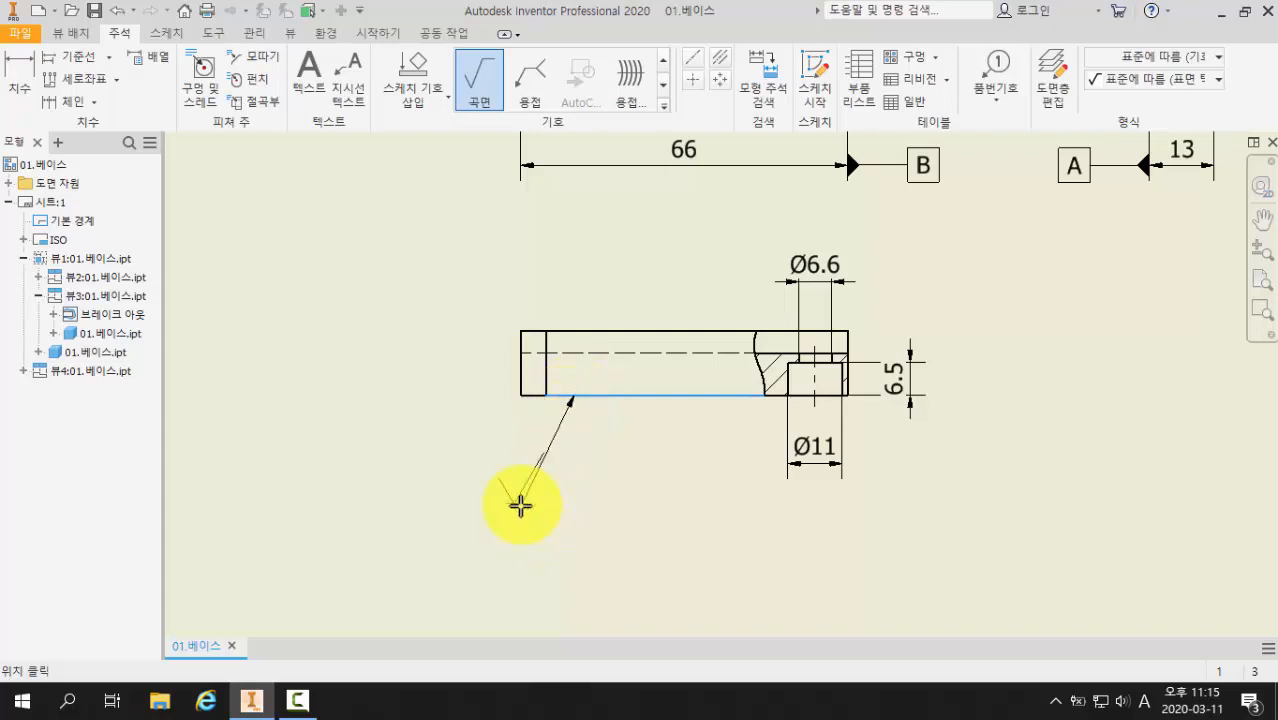
right_click(520, 505)
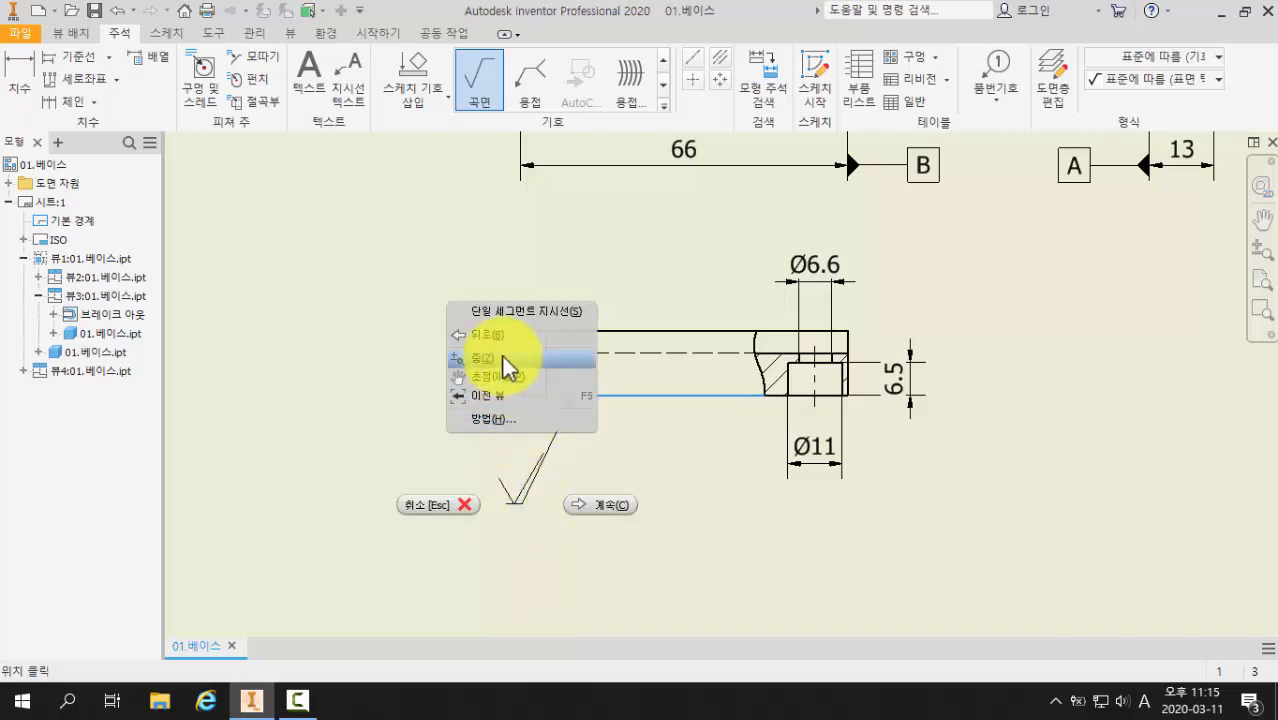
click(587, 496)
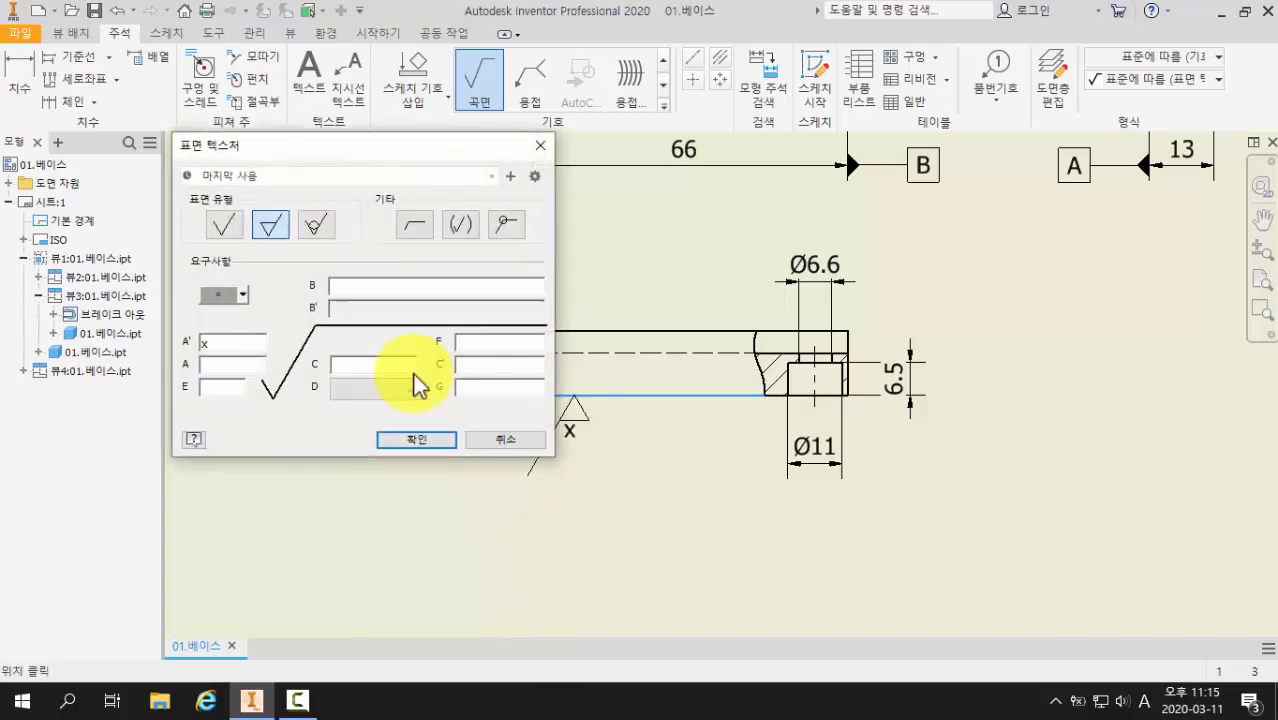
click(271, 231)
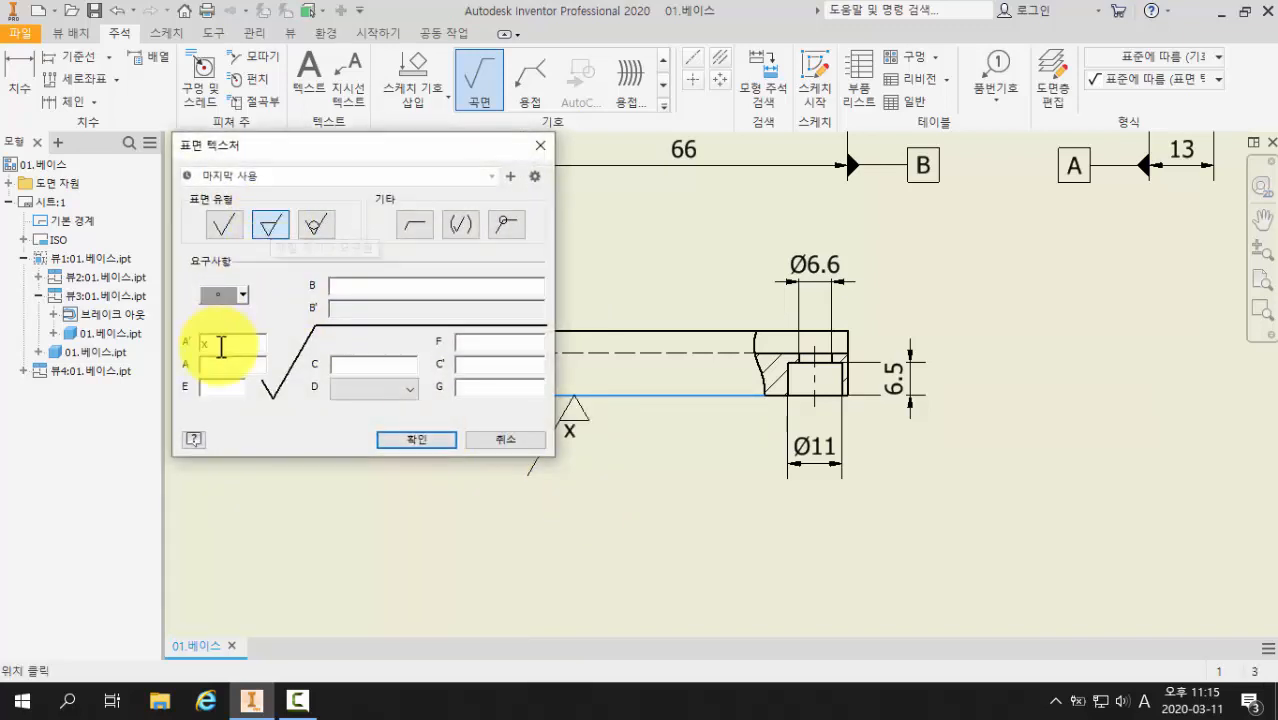
click(220, 344)
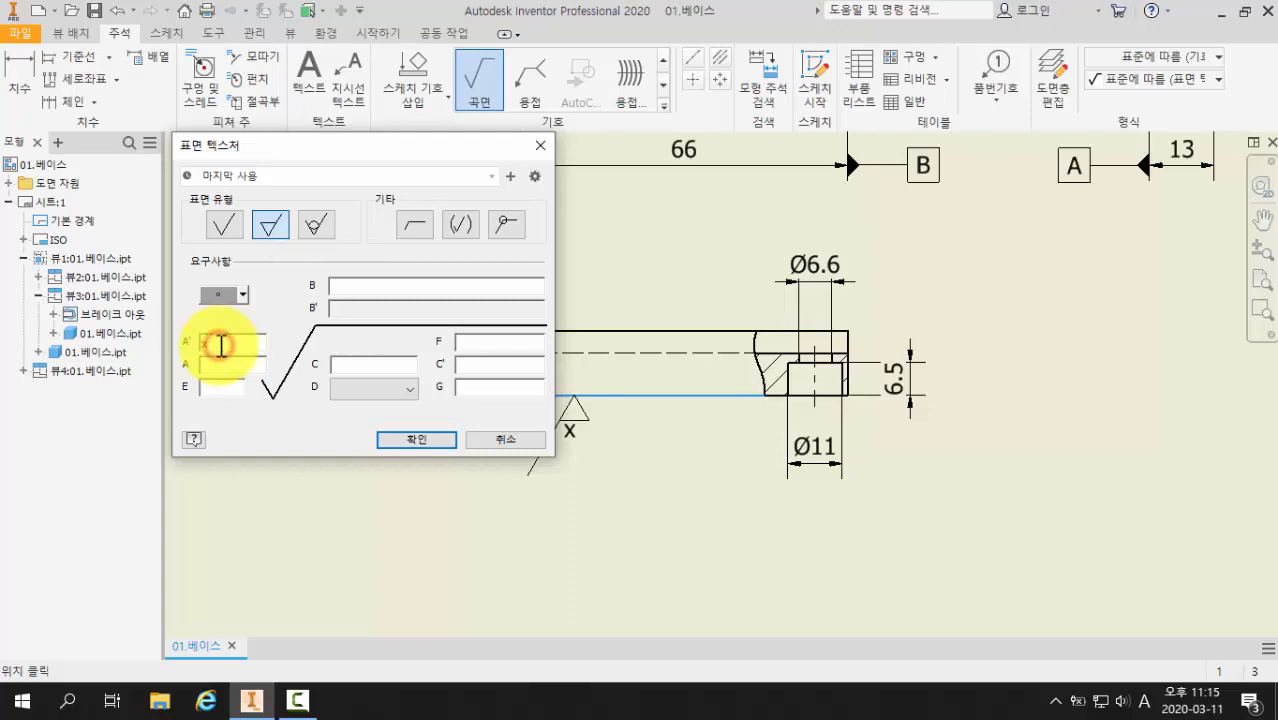
click(395, 442)
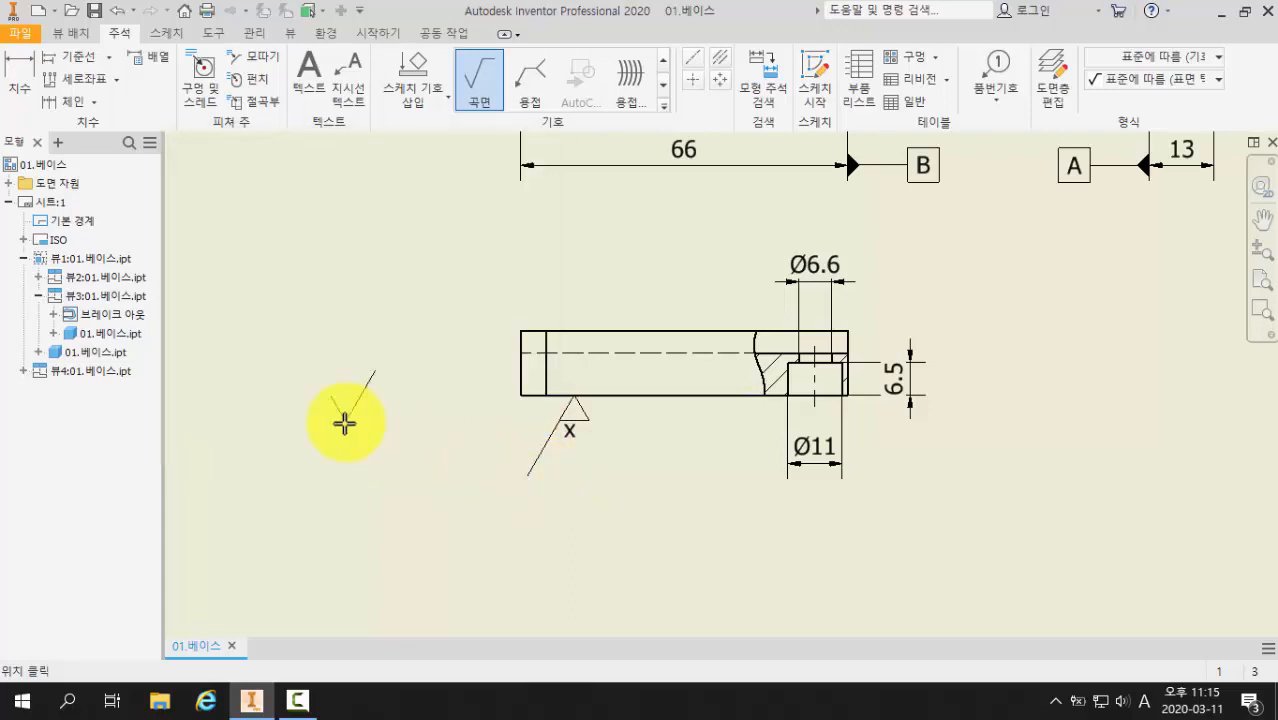
Step: Examine the whole sheet, checking the dimensions and surface texture symbols on the base, side and break-out views
scroll(342, 422, down, 2)
middle_drag(367, 358, 382, 494)
middle_drag(381, 446, 383, 456)
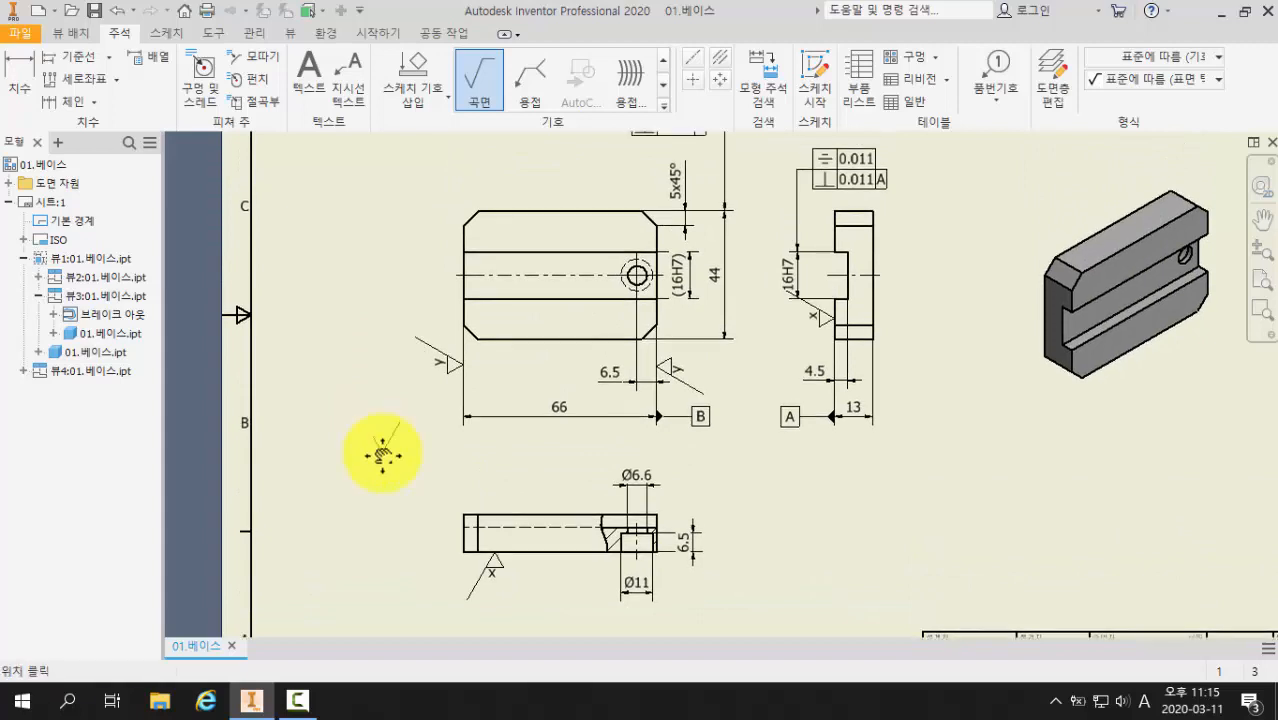
key(Escape)
scroll(360, 420, down, 2)
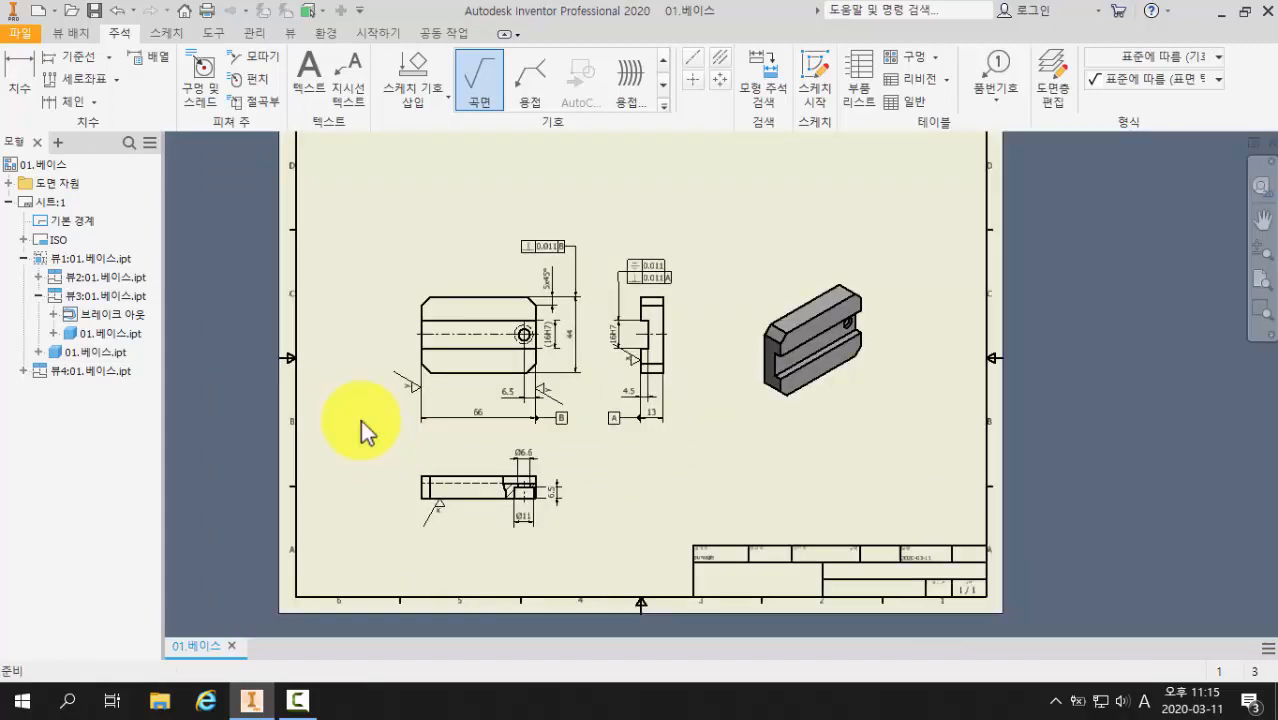
mouse_move(491, 442)
middle_down()
mouse_move(508, 434)
mouse_move(530, 457)
mouse_move(513, 422)
mouse_move(499, 437)
middle_up()
scroll(521, 416, up, 3)
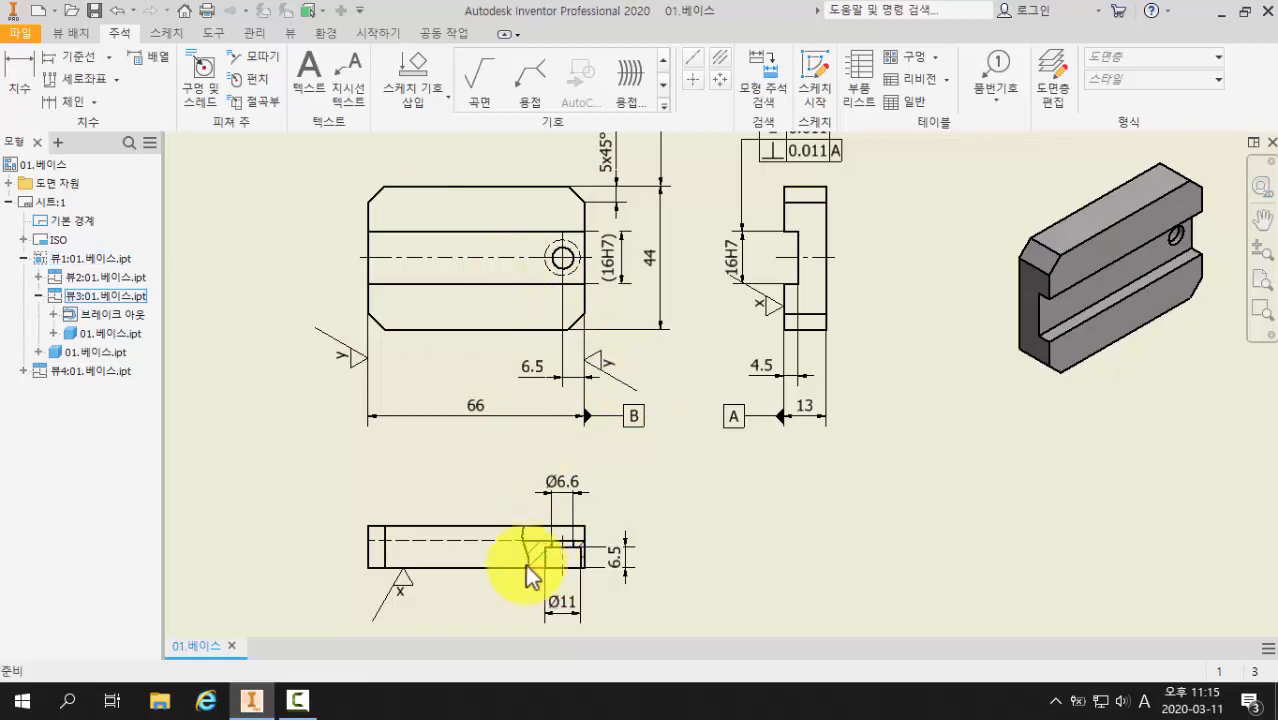
click(571, 495)
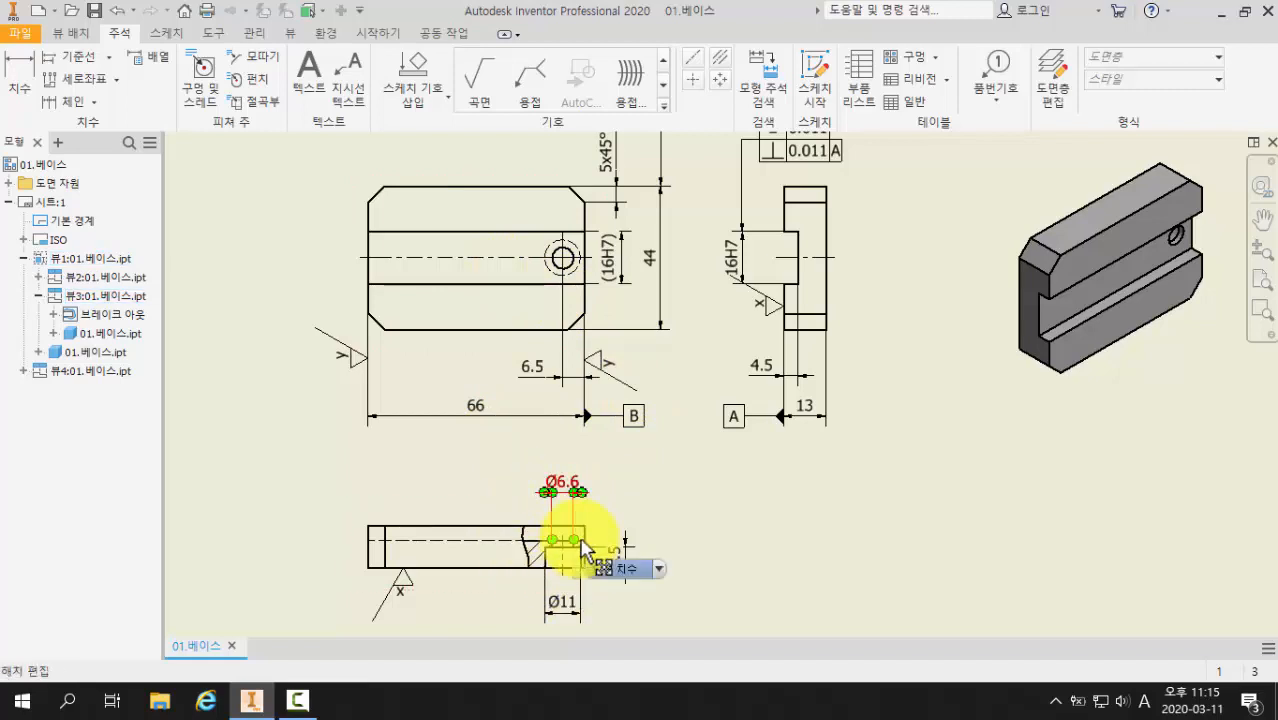
click(506, 490)
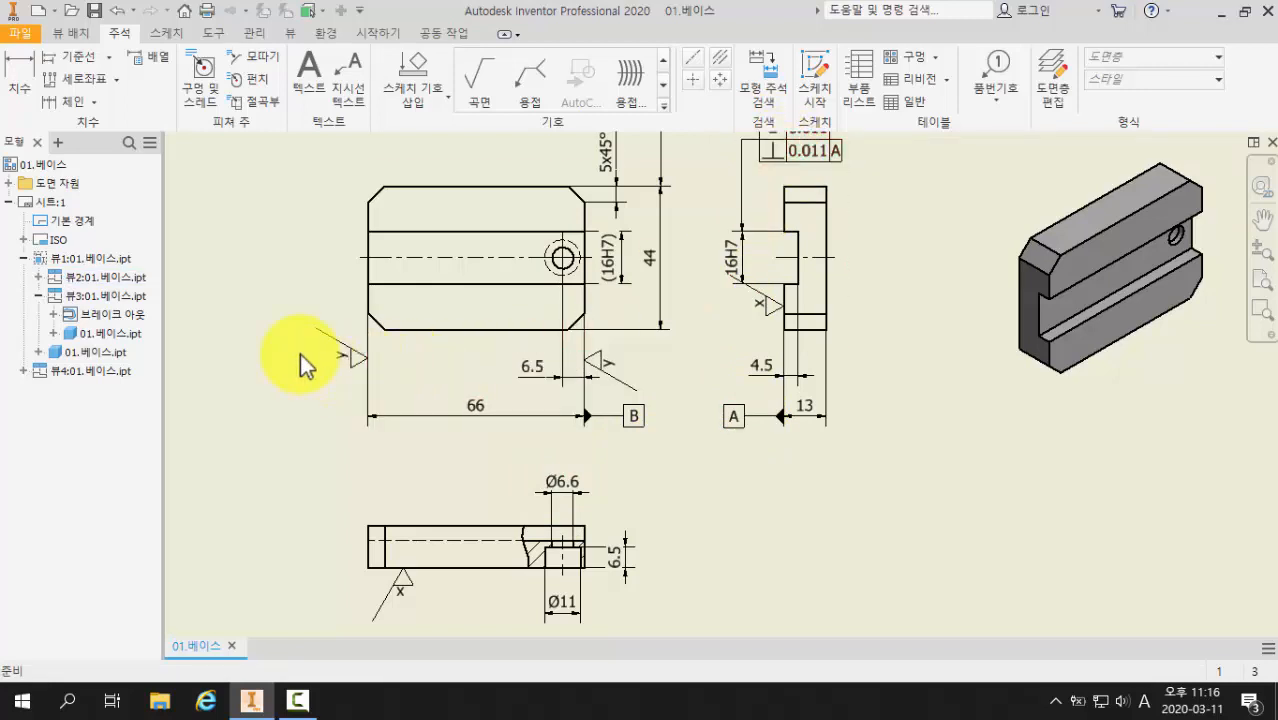
scroll(405, 428, down, 3)
scroll(405, 425, up, 4)
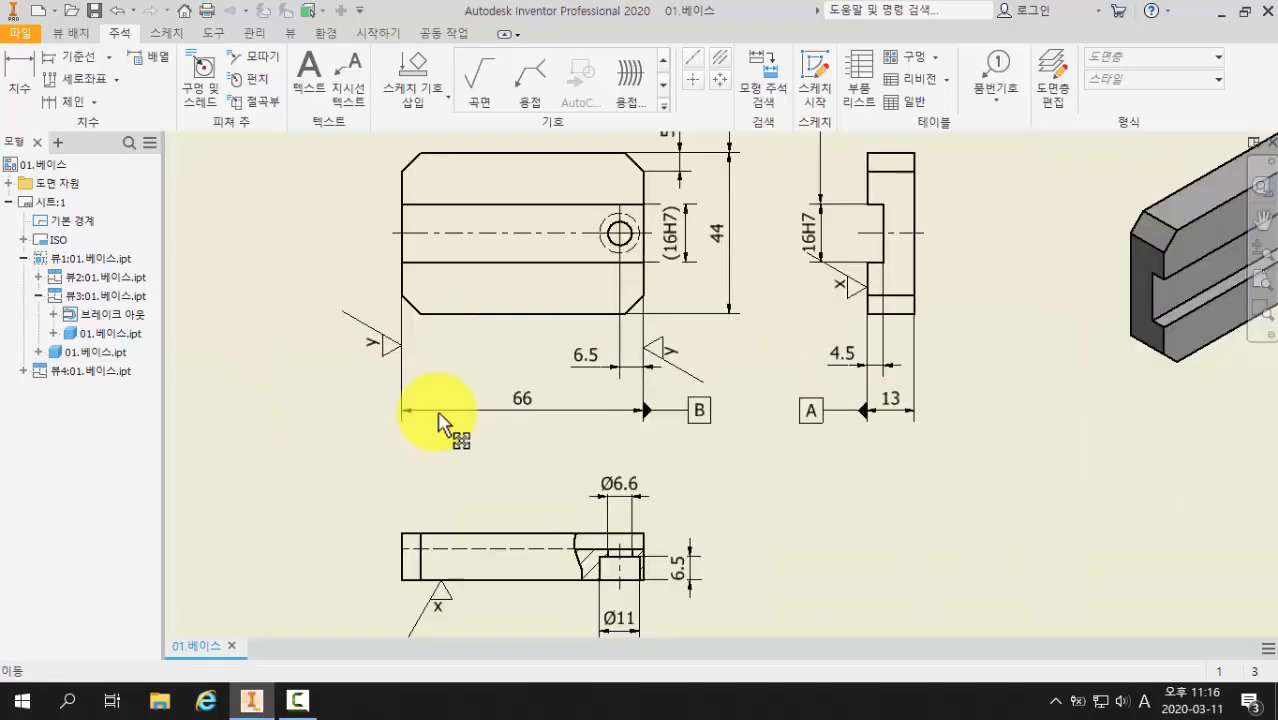